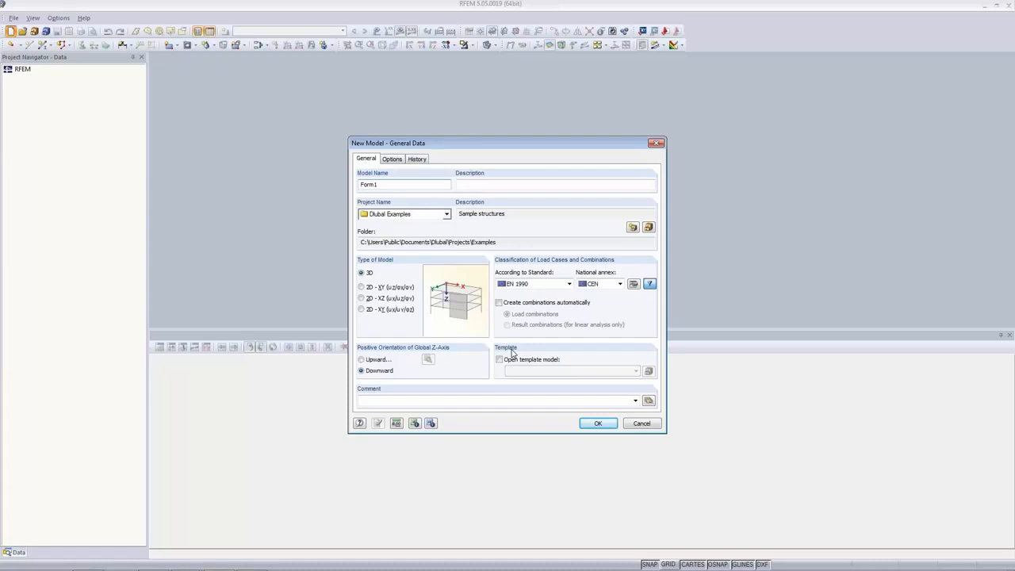
Create the 3D model Form1 in the Dlubal Examples project with RF-FORM-FINDING active, overwriting the existing model of that name
left_click(378, 184)
left_click(392, 158)
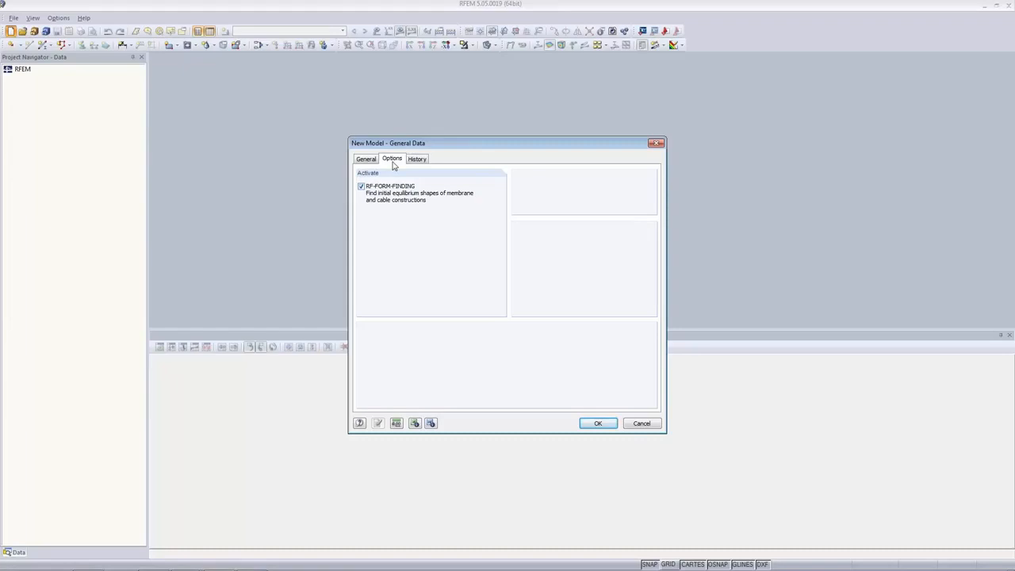
left_click(609, 425)
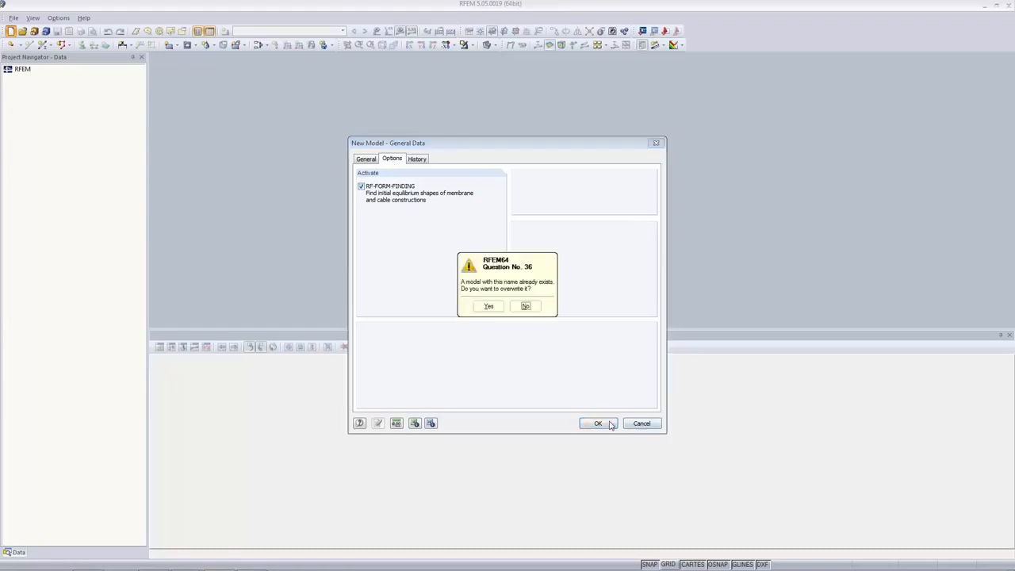
left_click(488, 306)
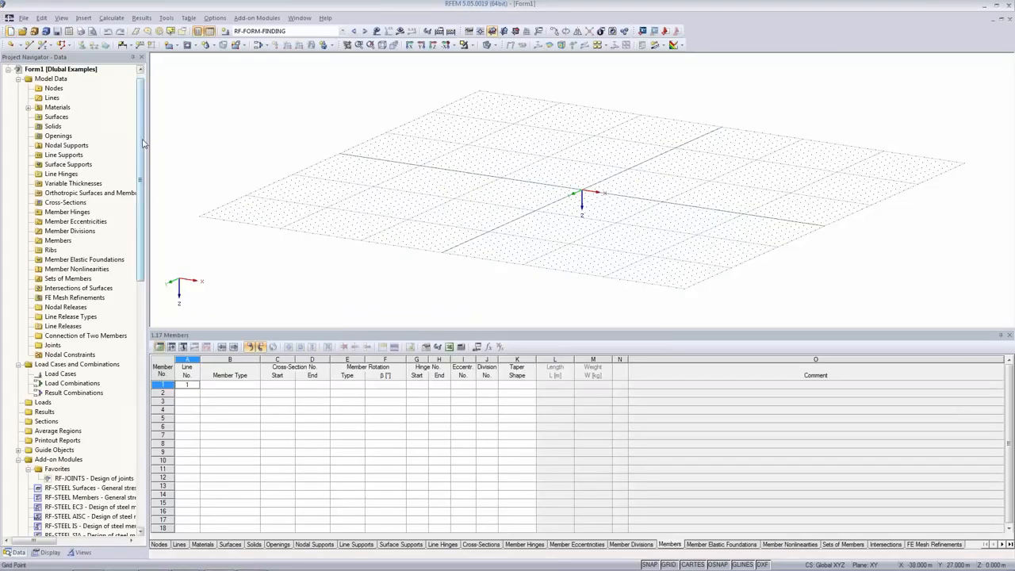
left_click_drag(144, 143, 141, 274)
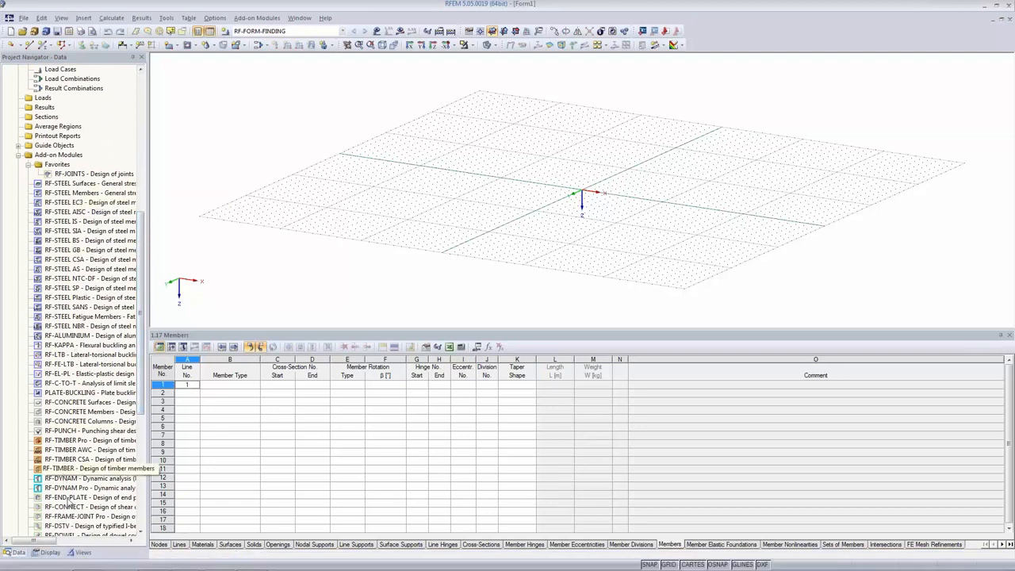
left_click_drag(141, 270, 150, 123)
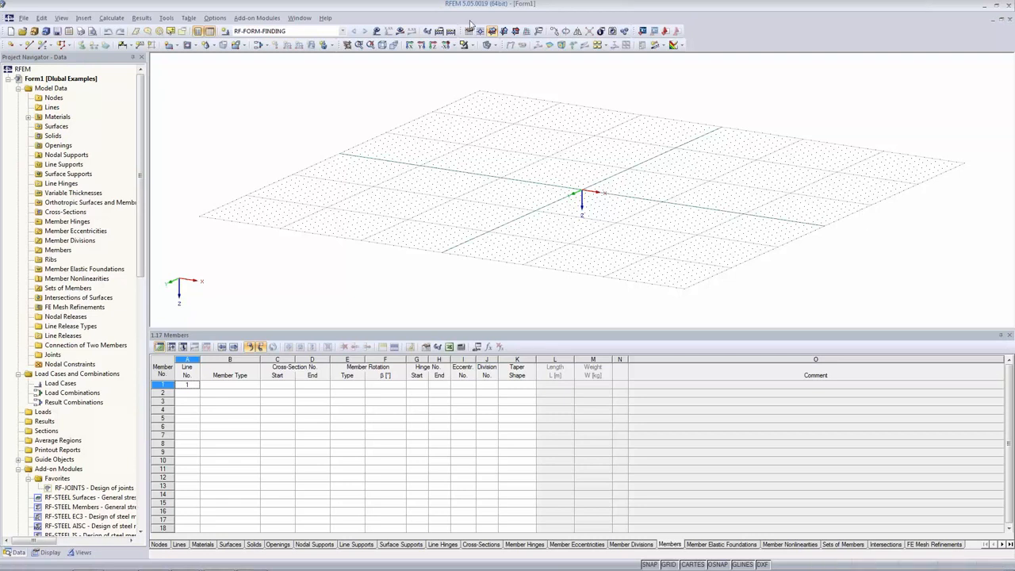
Draw three connected lines in the XZ work plane through (0, 0, 0), (0, 0, -10), (10, 0, -10) and (10, 0, 0) m
left_click(515, 31)
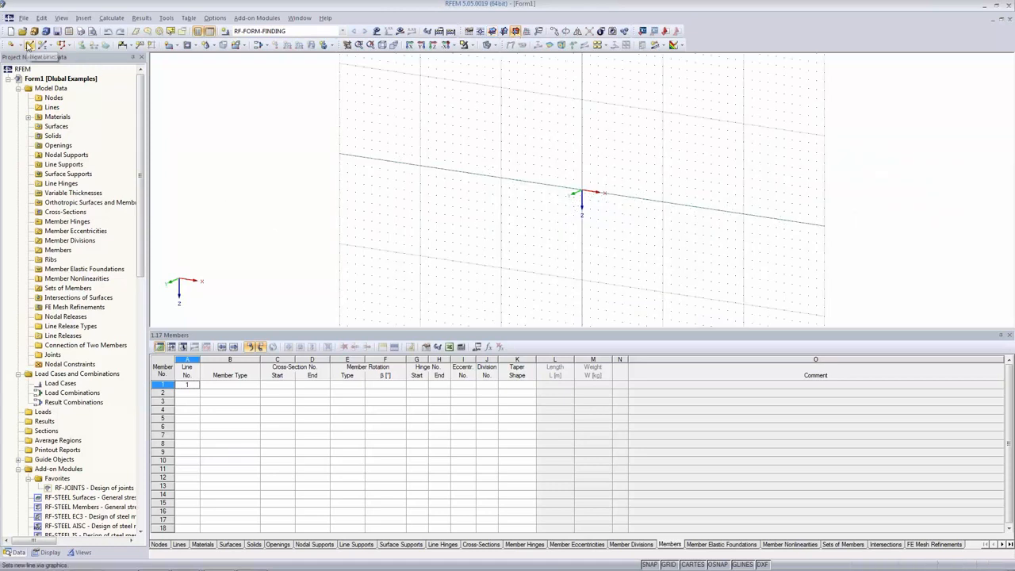
left_click(29, 44)
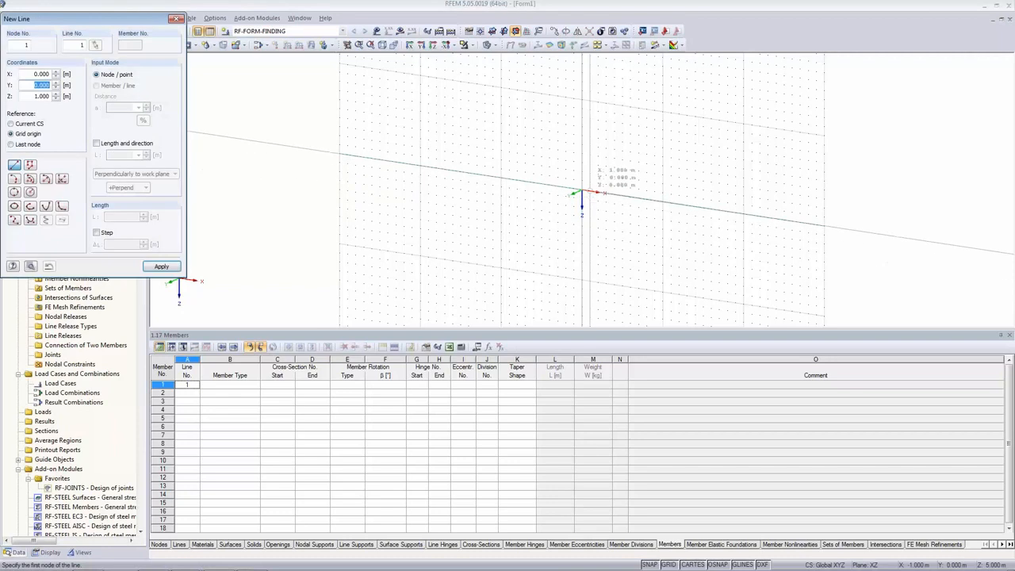
scroll(581, 193, "up", 2)
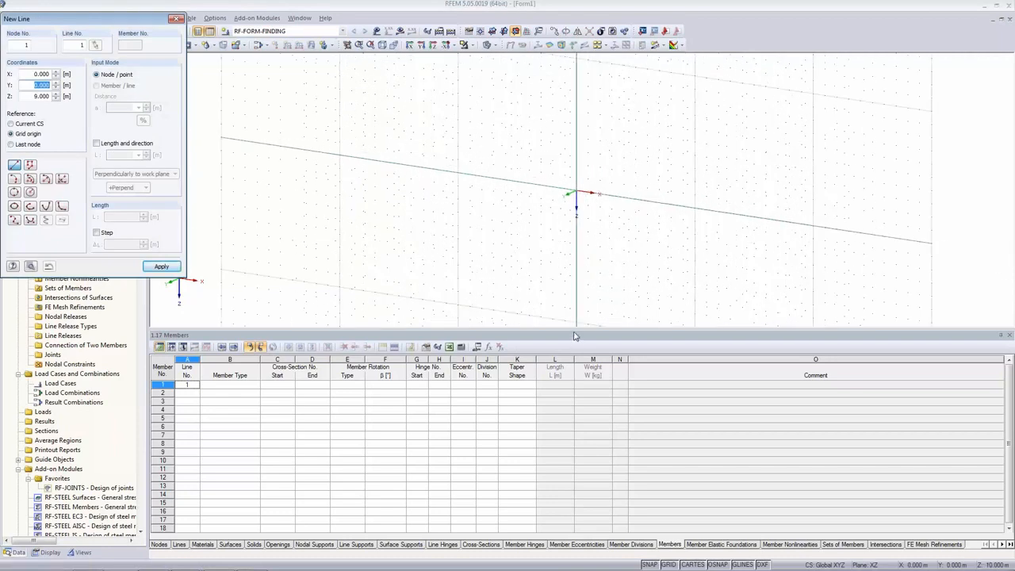
left_click_drag(574, 330, 577, 553)
scroll(599, 158, "up", 4)
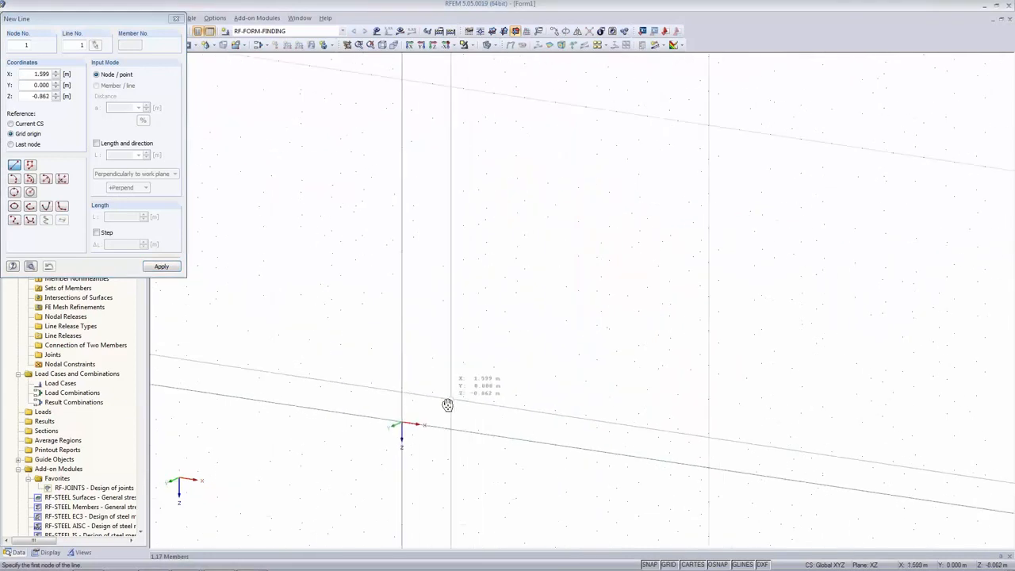
scroll(445, 404, "down", 2)
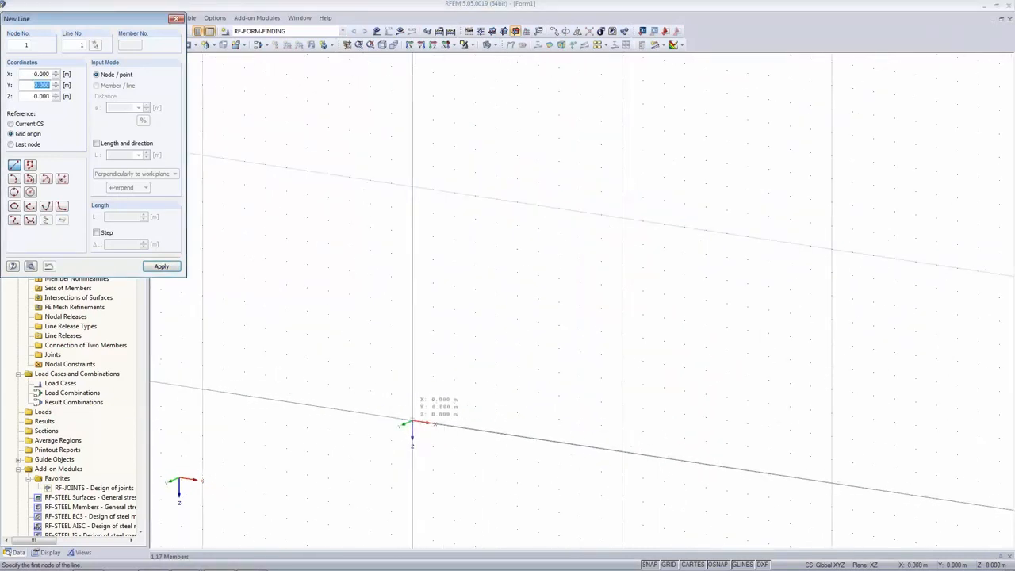
left_click(412, 423)
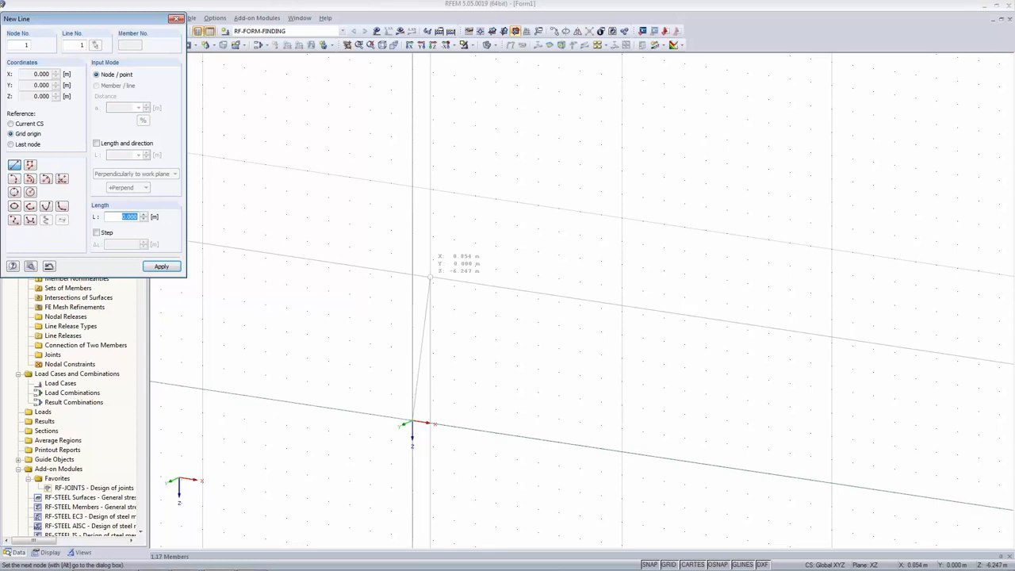
left_click(411, 185)
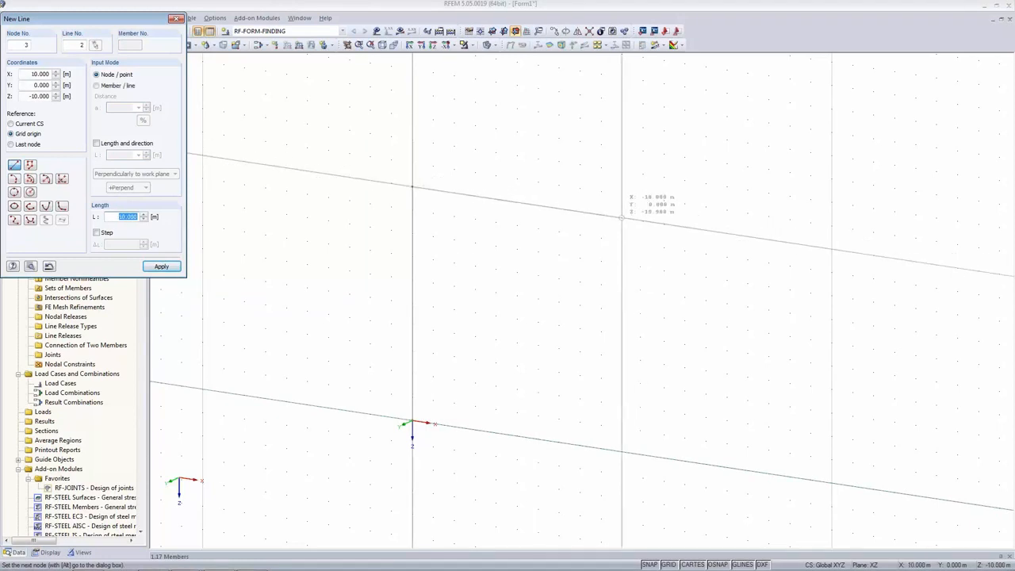
left_click(621, 217)
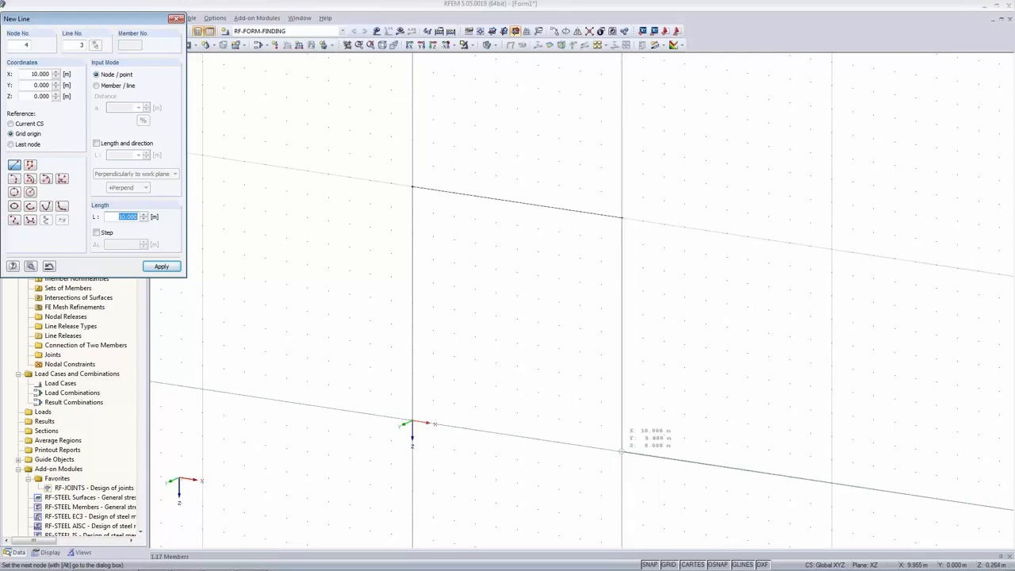
left_click(621, 451)
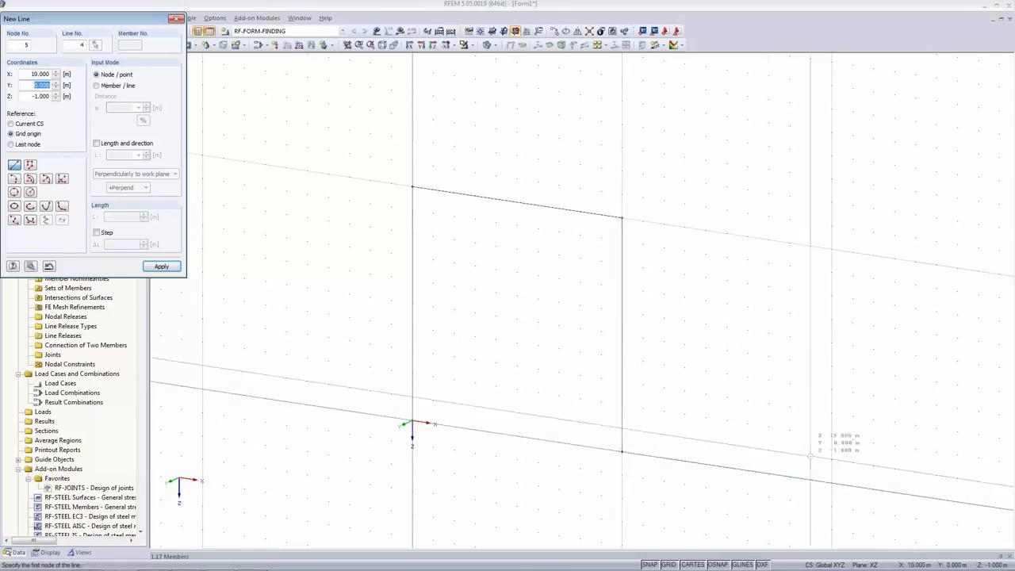
left_click(178, 19)
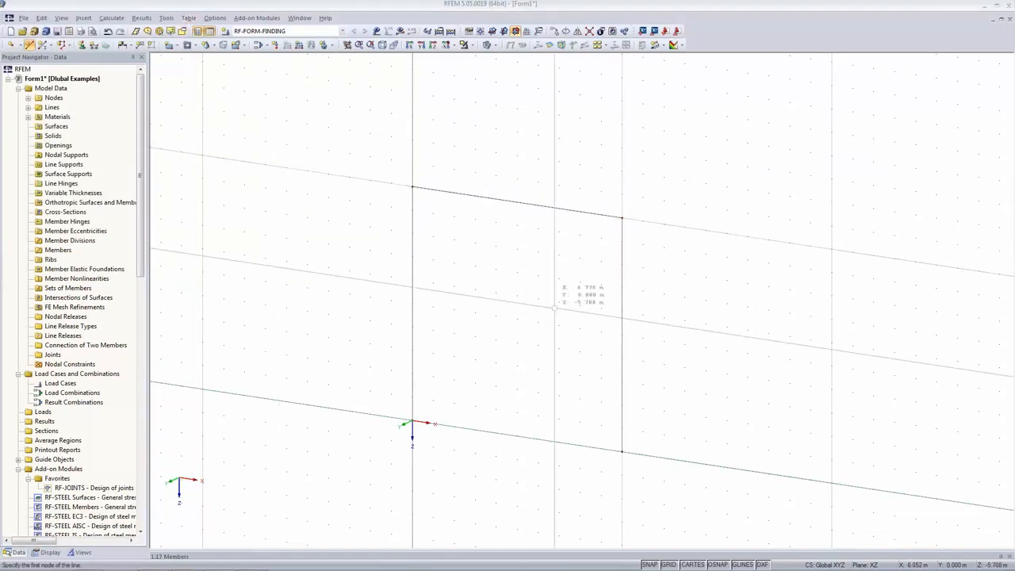
Extrude the three frame lines into surfaces with a depth of 10 m and an offset of 0 mm
right_click(331, 161)
left_click_drag(331, 165, 705, 487)
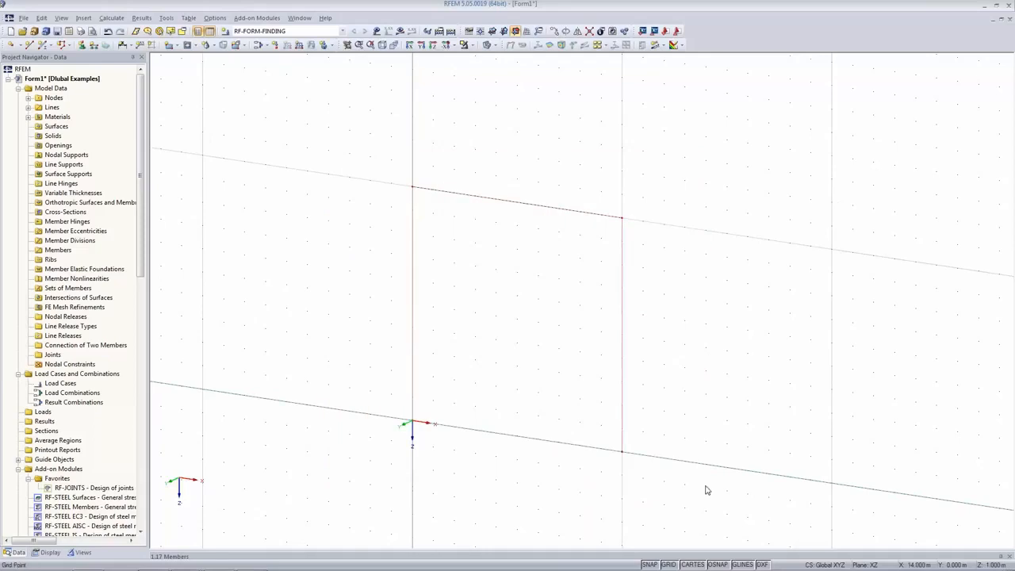
right_click(481, 201)
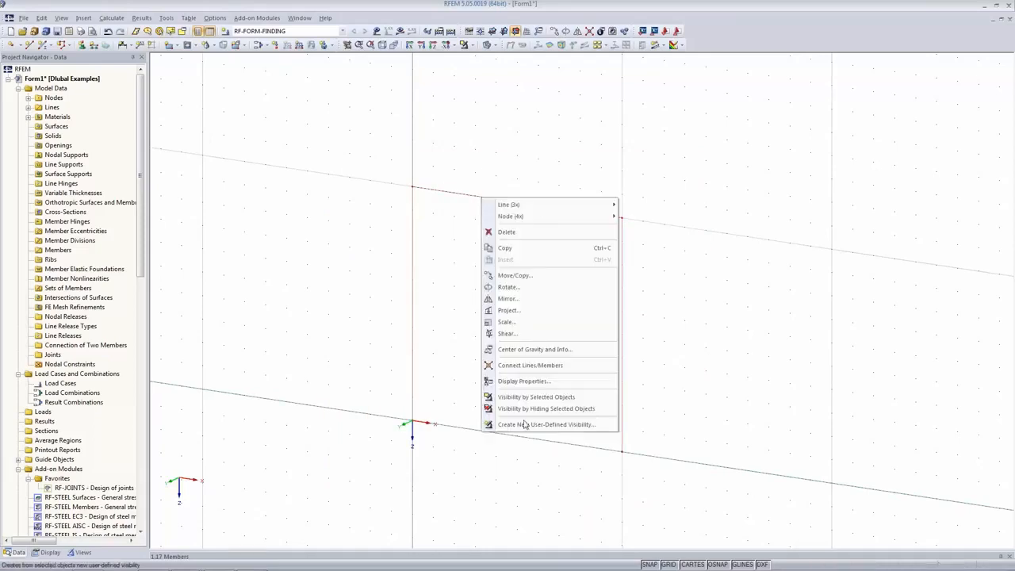
mouse_move(536, 208)
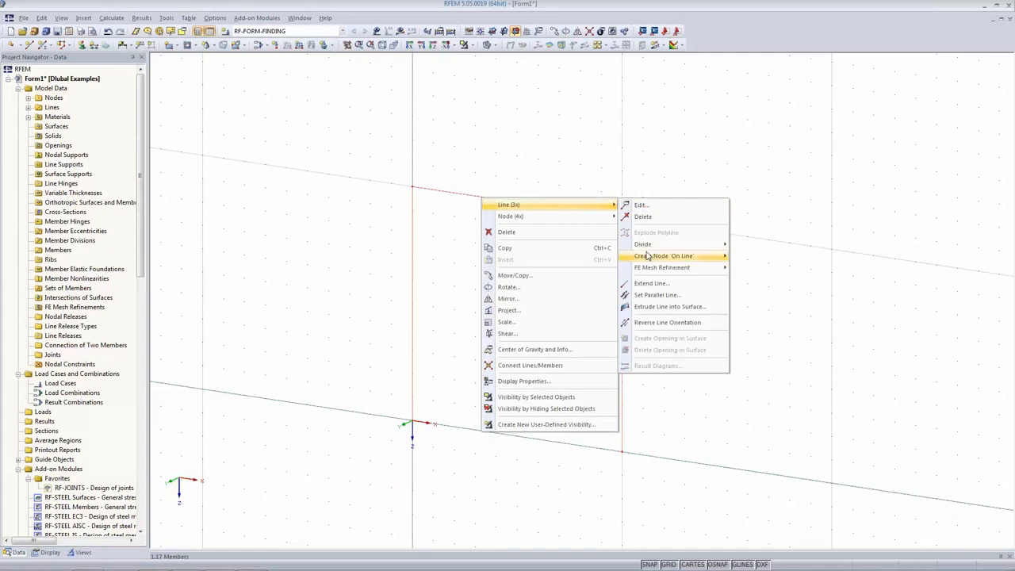
left_click(655, 308)
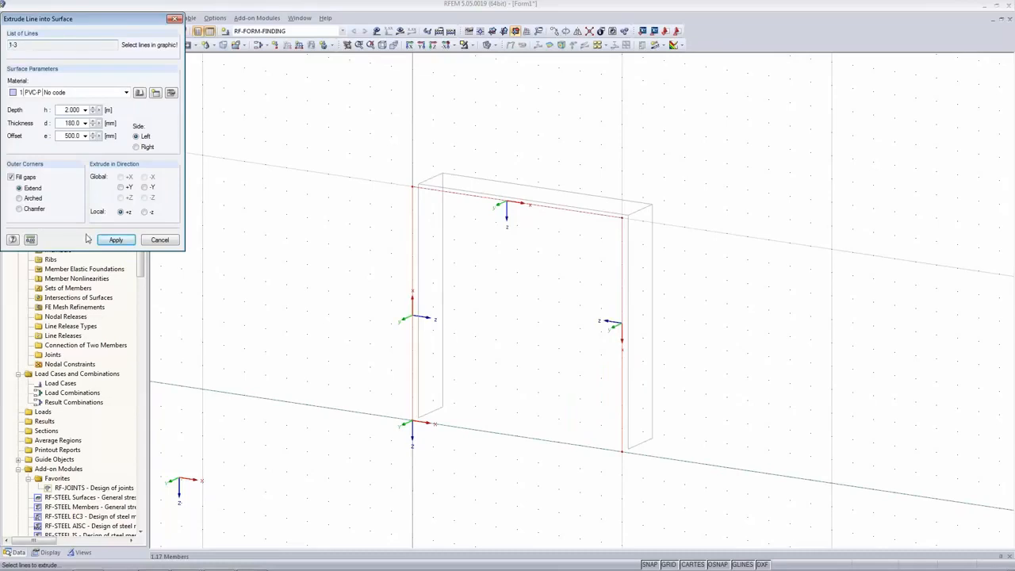
double_click(71, 110)
type("10")
key("Tab")
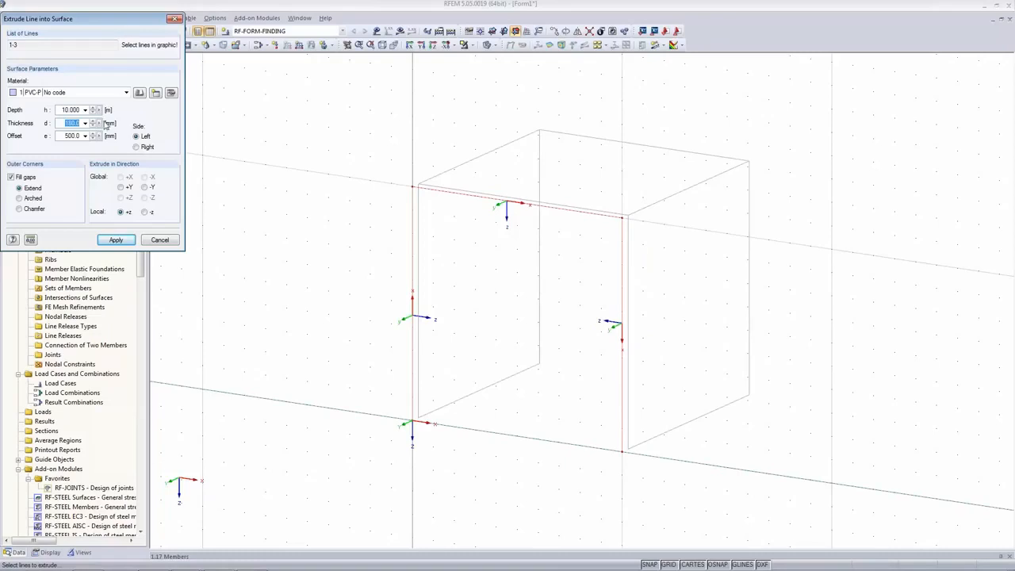
left_click(70, 124)
key("Tab")
type("0")
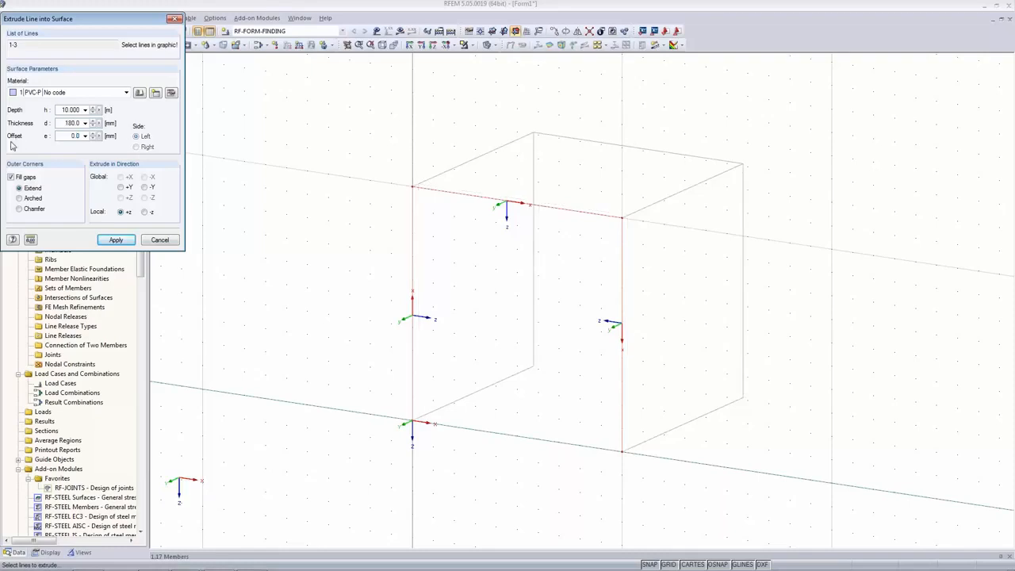
key("Tab")
left_click(118, 241)
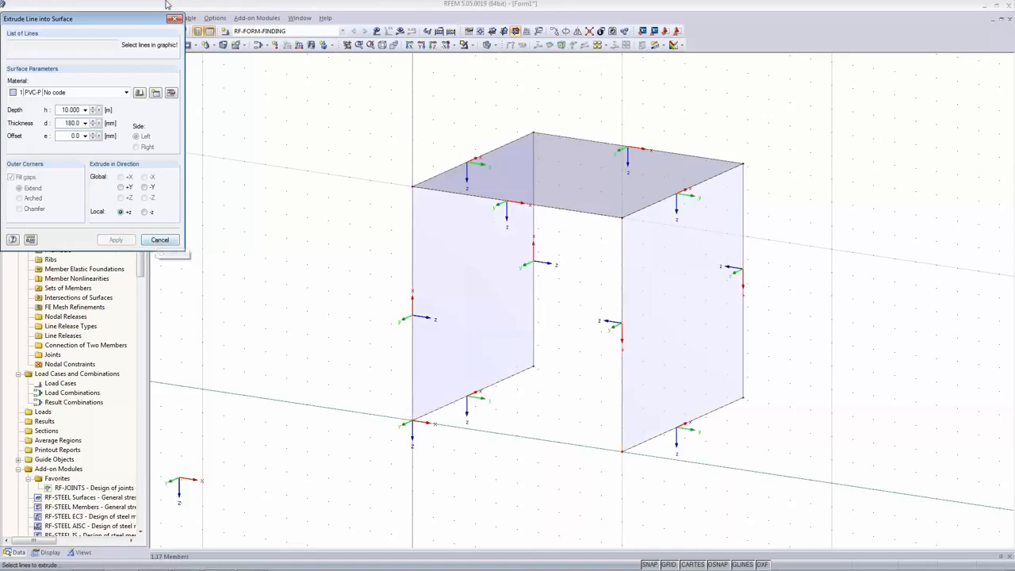
left_click(158, 240)
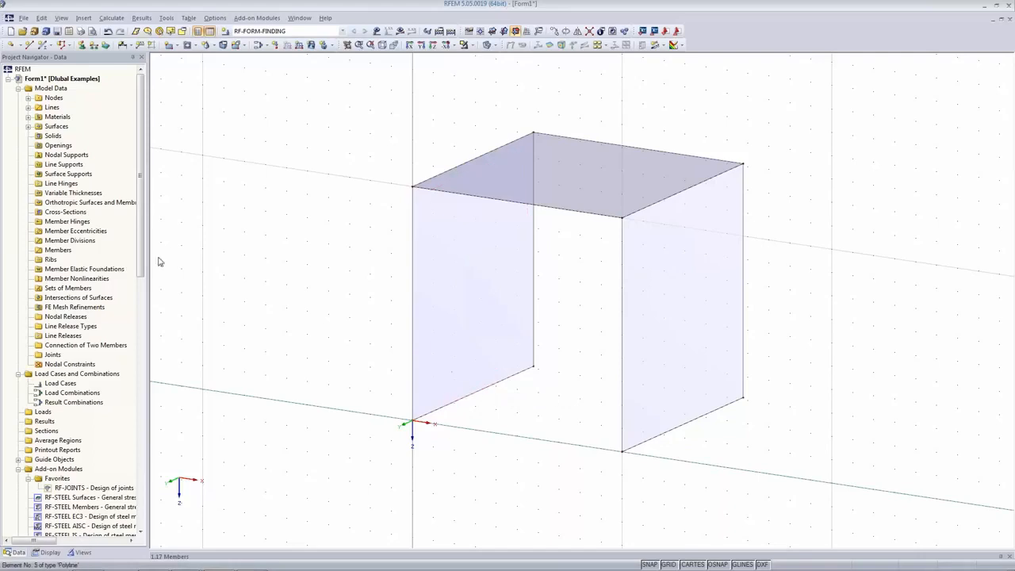
Place global hinged line supports on both base lines, the four vertical edges and the two roof edges parallel to X
left_click(94, 45)
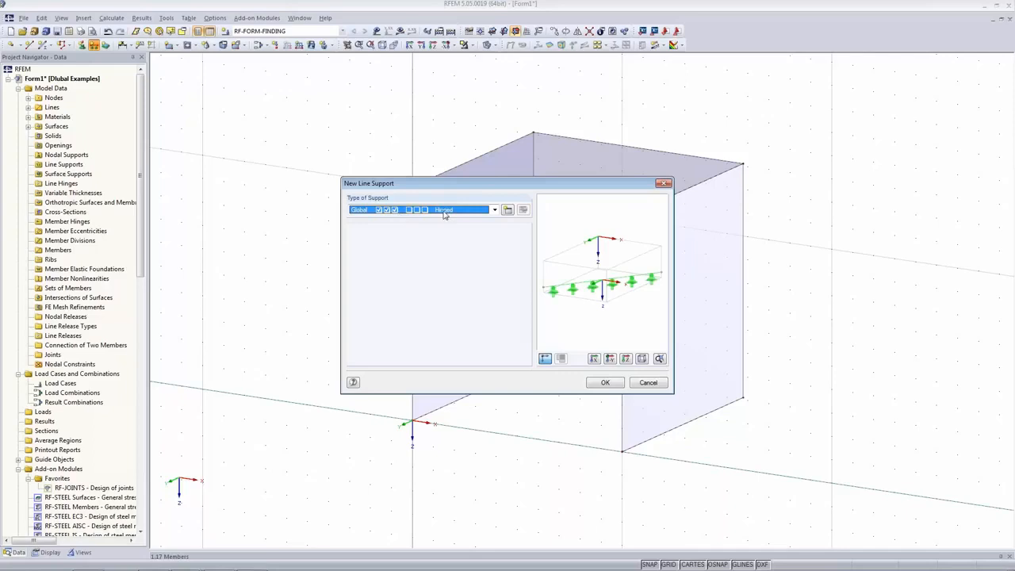
left_click(493, 209)
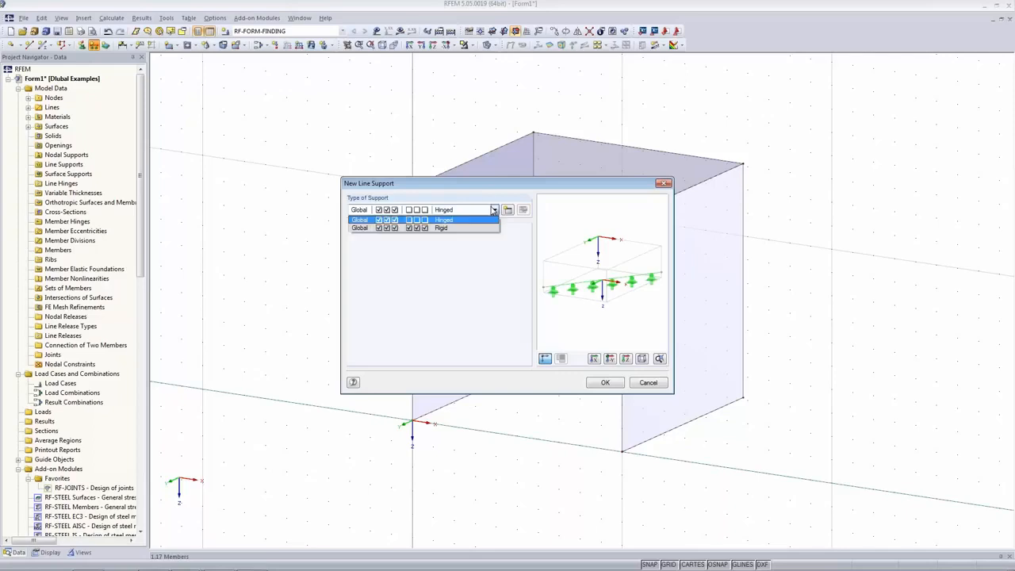
left_click(493, 210)
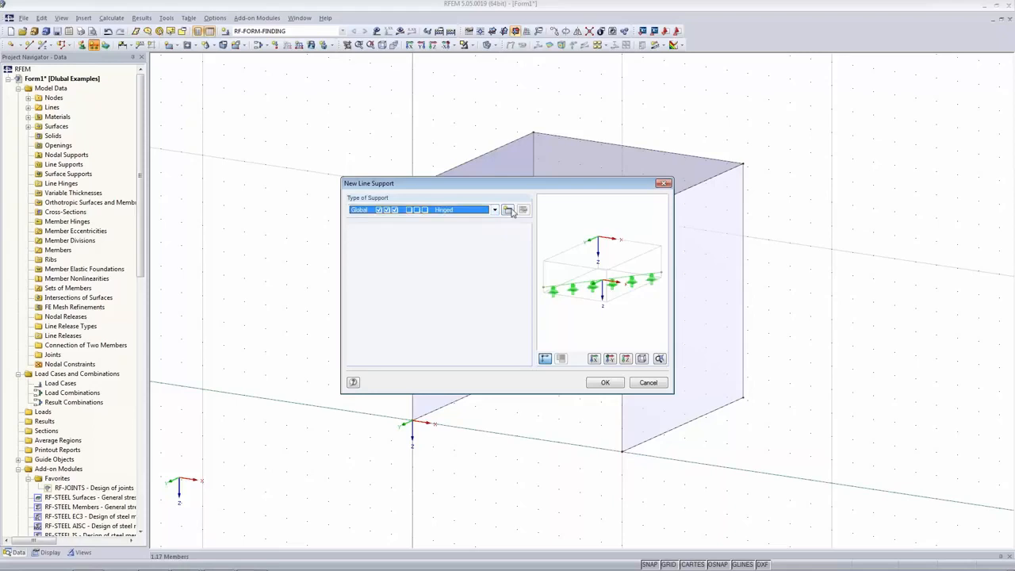
left_click(508, 210)
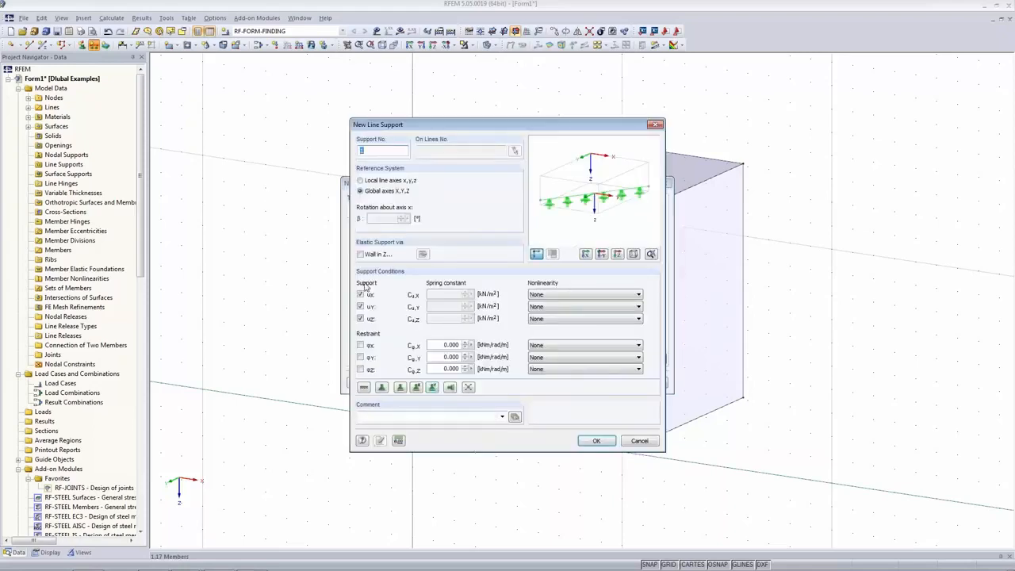
left_click(639, 440)
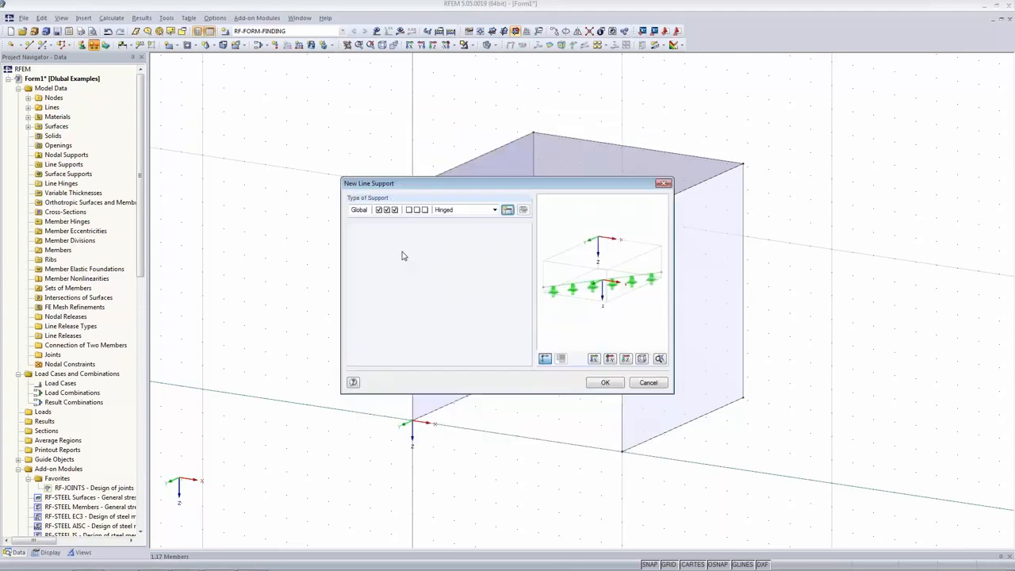
left_click(605, 382)
left_click(471, 393)
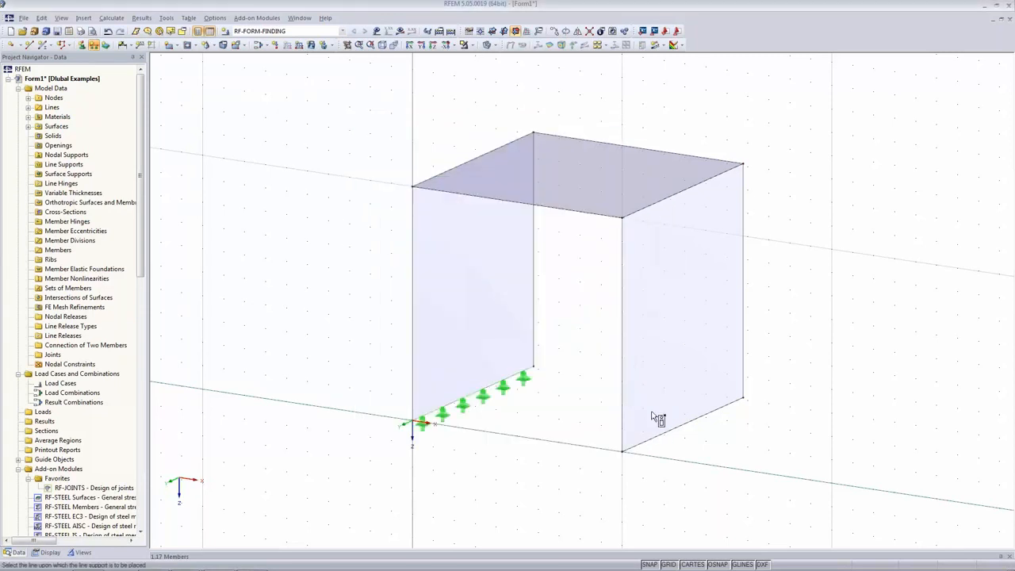
left_click(412, 303)
left_click(533, 277)
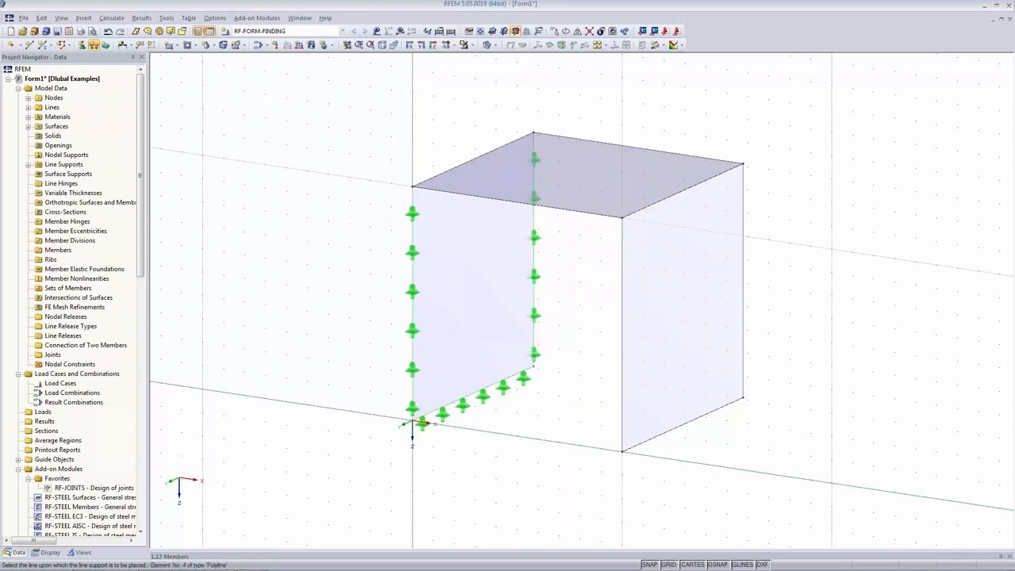
left_click(557, 208)
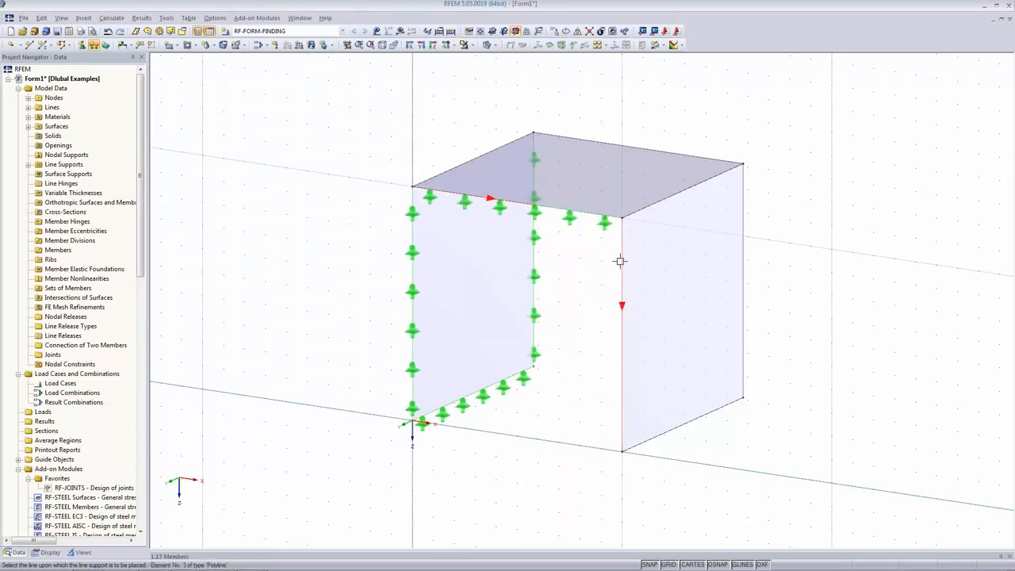
left_click(622, 306)
left_click(709, 412)
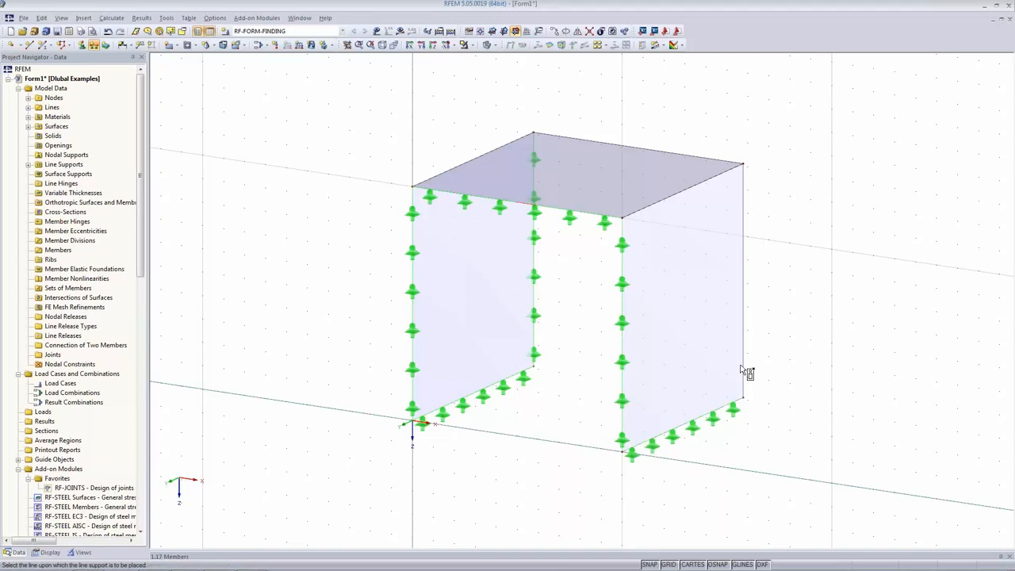
left_click(743, 349)
left_click(695, 156)
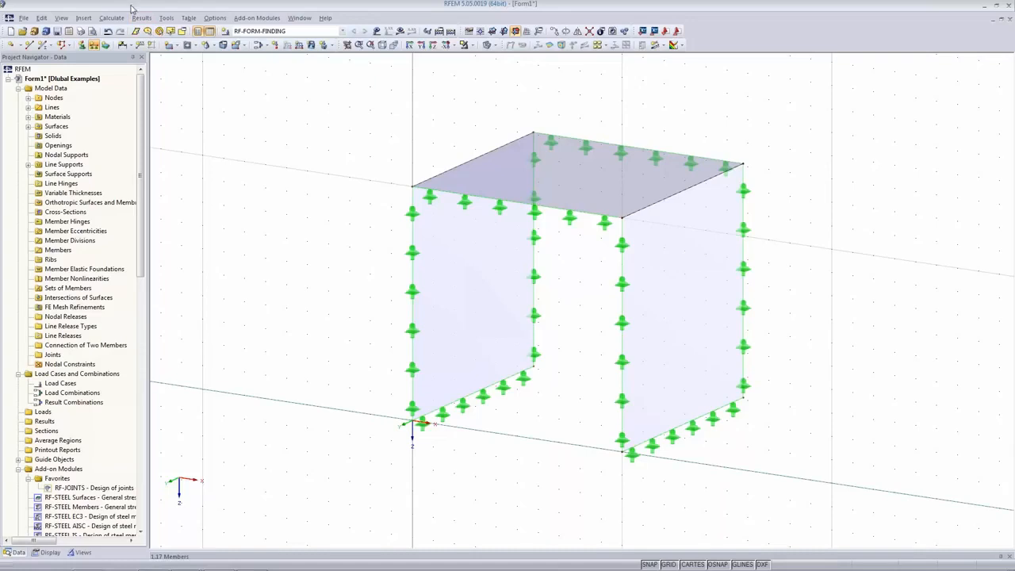
Configure the FE mesh with a 0.500 m target element length and triangles only as the element shape
left_click(241, 48)
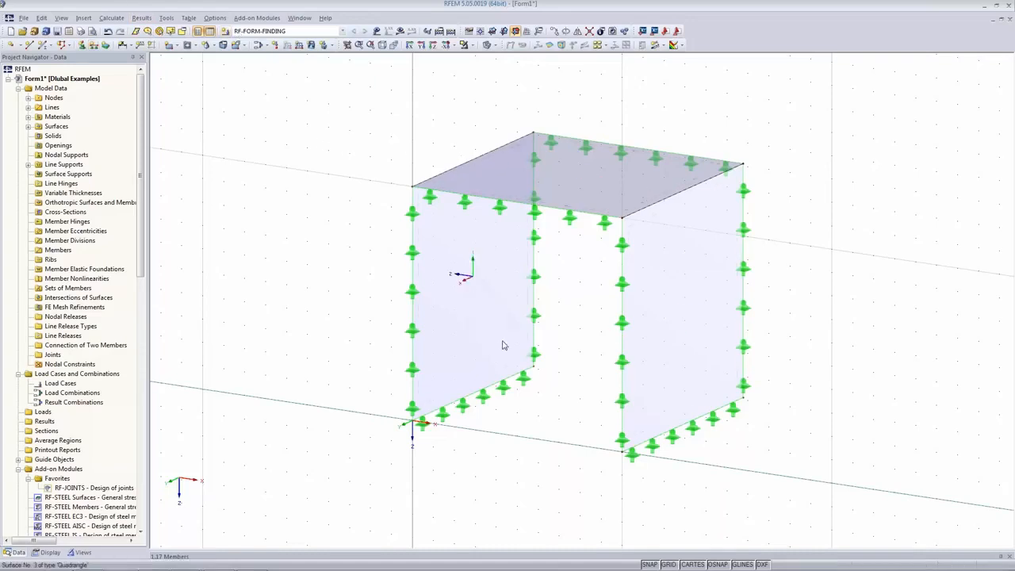
left_click(111, 17)
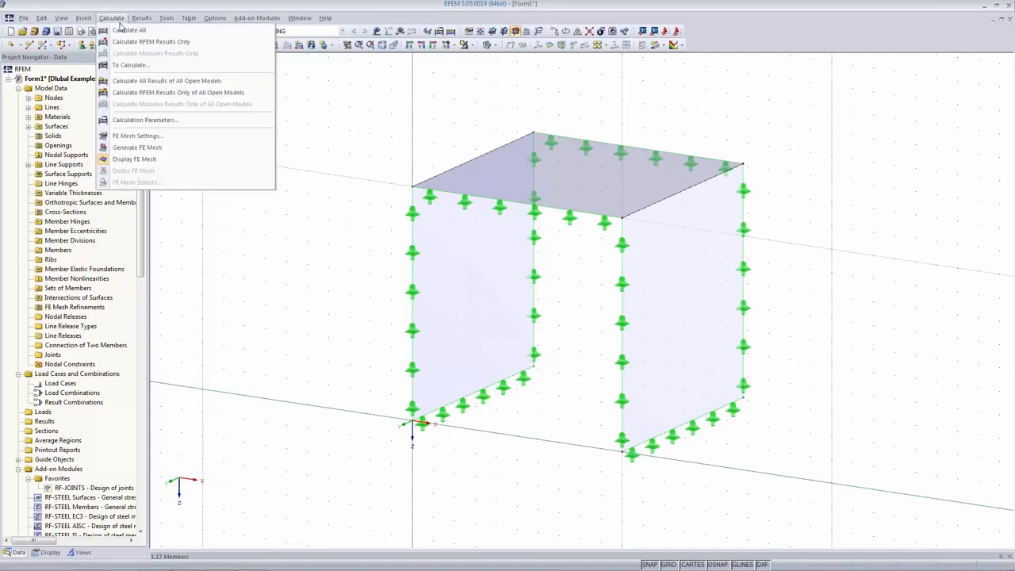
left_click(175, 139)
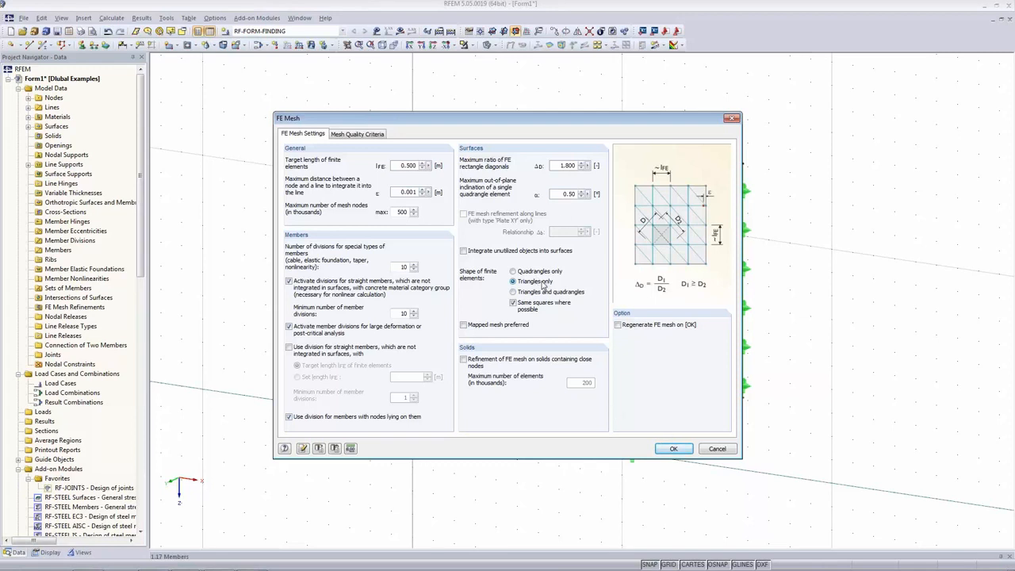
left_click(678, 452)
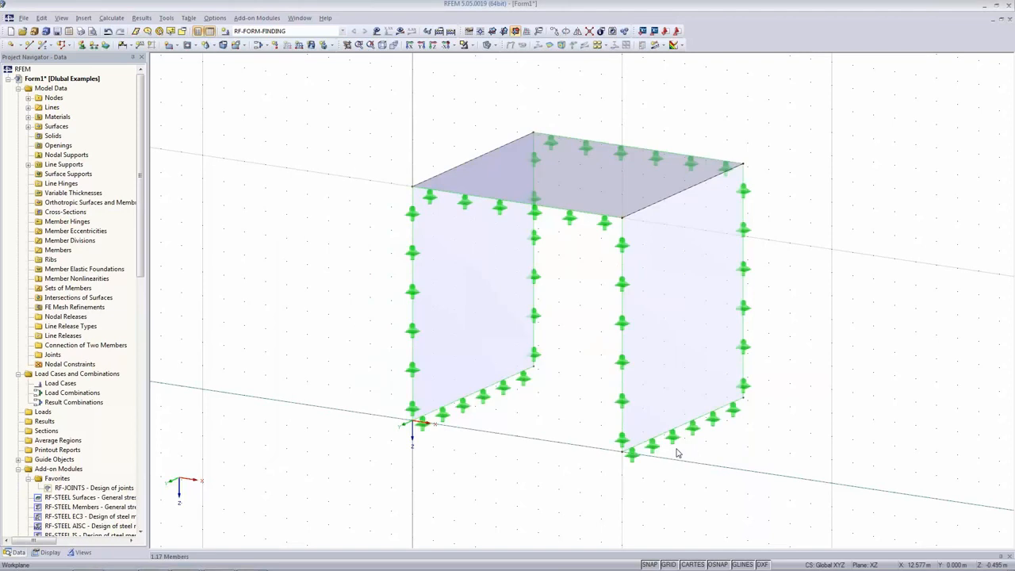
Generate the FE mesh on the model and inspect the elements on the wall surface up close
left_click(109, 19)
left_click(131, 147)
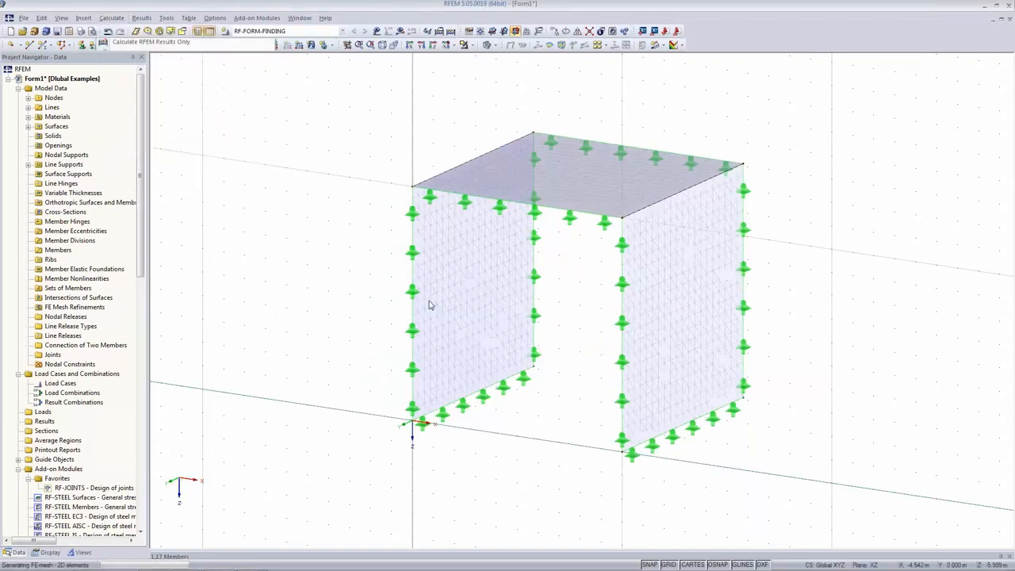
scroll(502, 293, "up", 3)
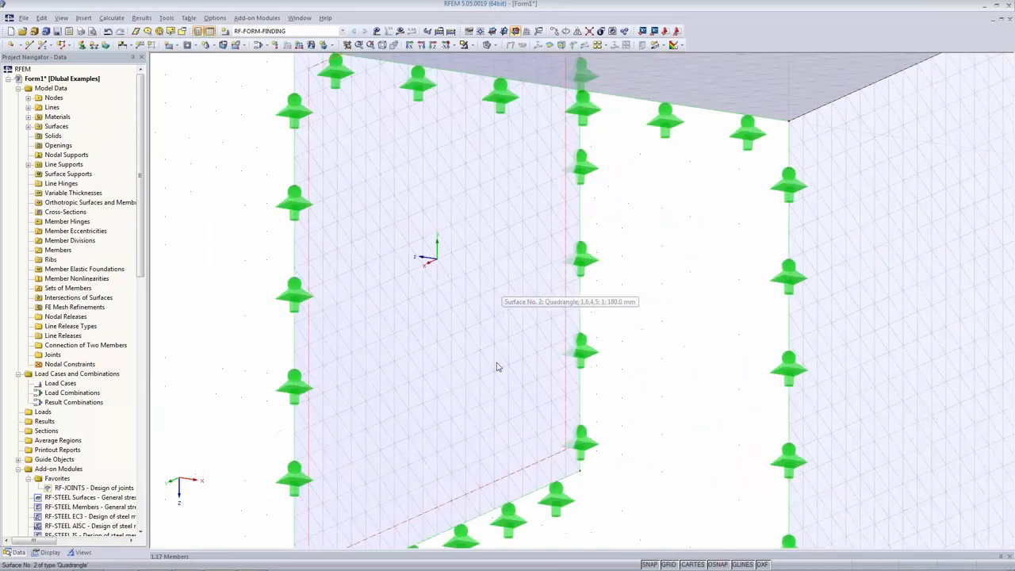
scroll(496, 366, "down", 3)
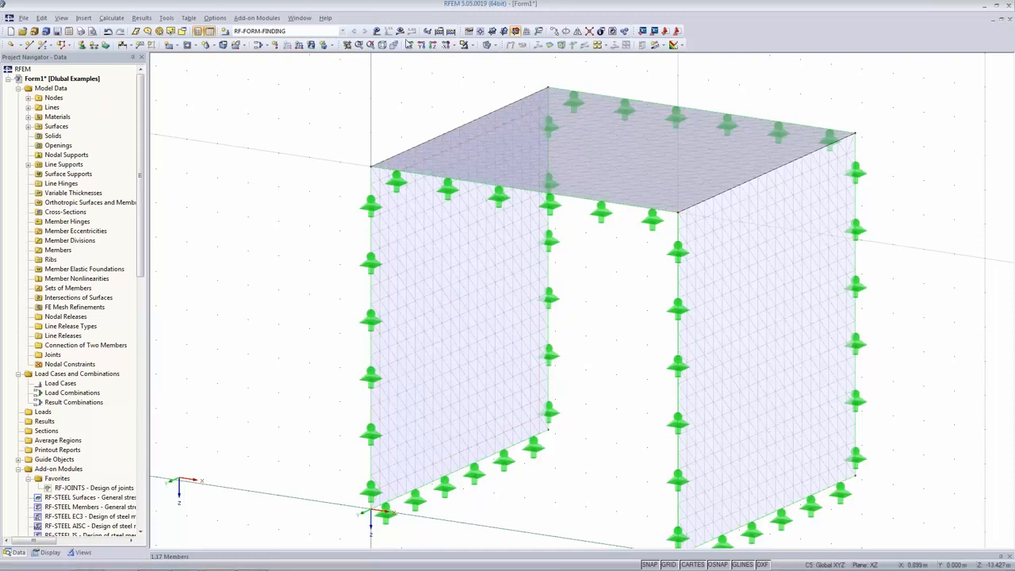
Confirm the form-finding calculation parameters with 100 maximum iterations, 20 iterations for loading prestress and the Tension method
left_click(438, 32)
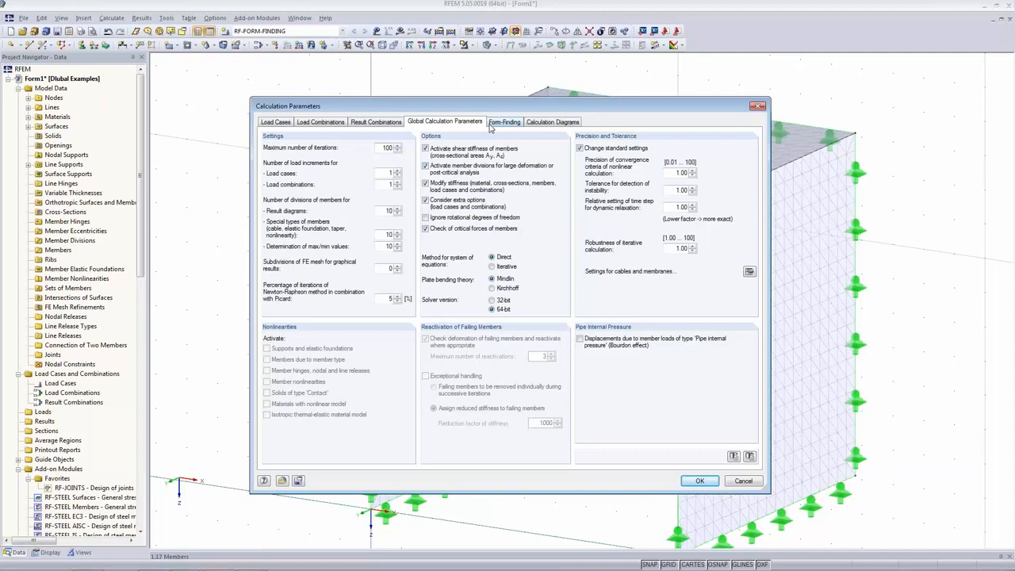
left_click(507, 122)
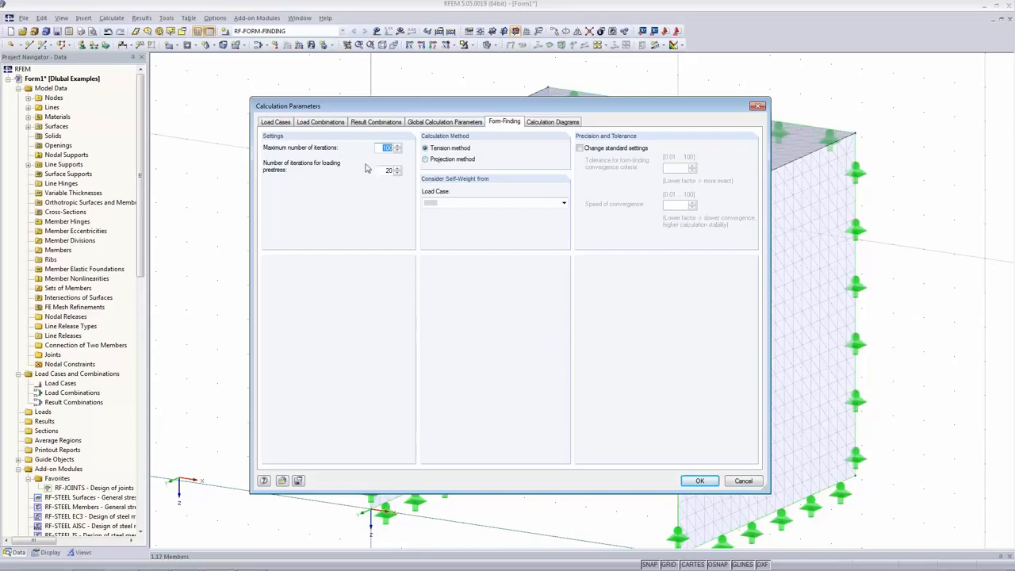
key("Tab")
left_click(459, 151)
mouse_move(701, 561)
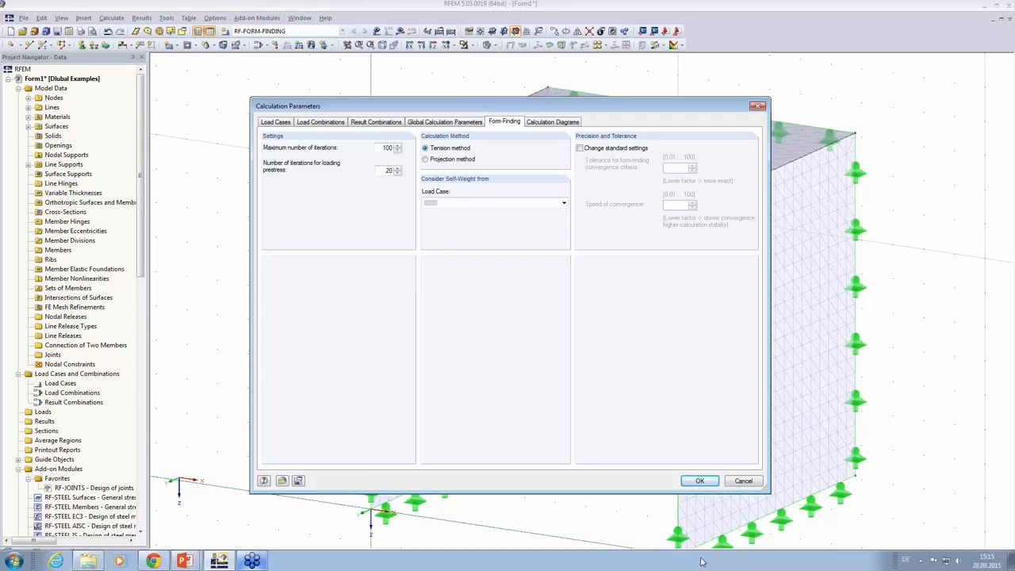
left_click(693, 482)
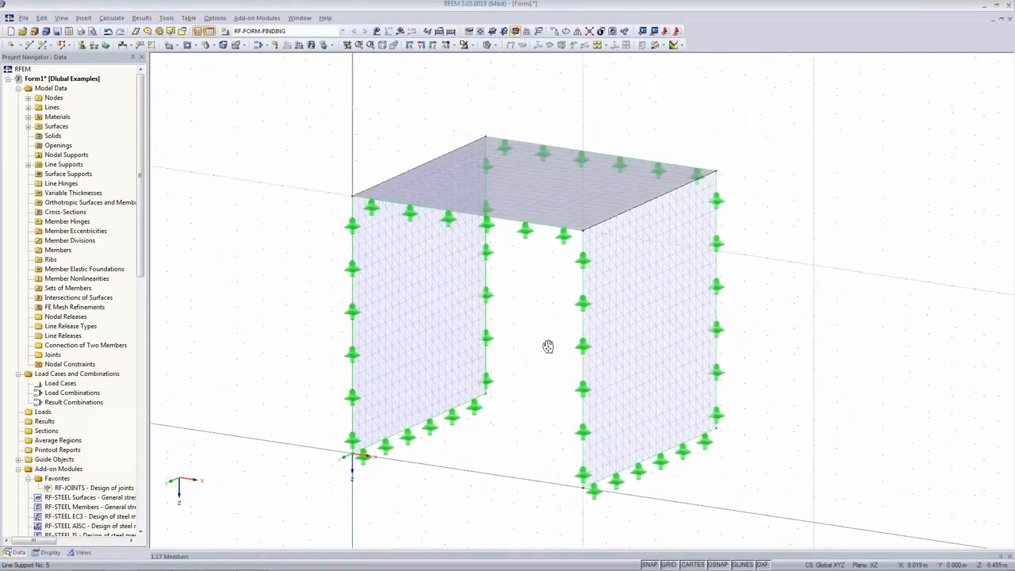
Select the whole model and change the stiffness type of all three surfaces to Membrane
left_click_drag(212, 70, 778, 529)
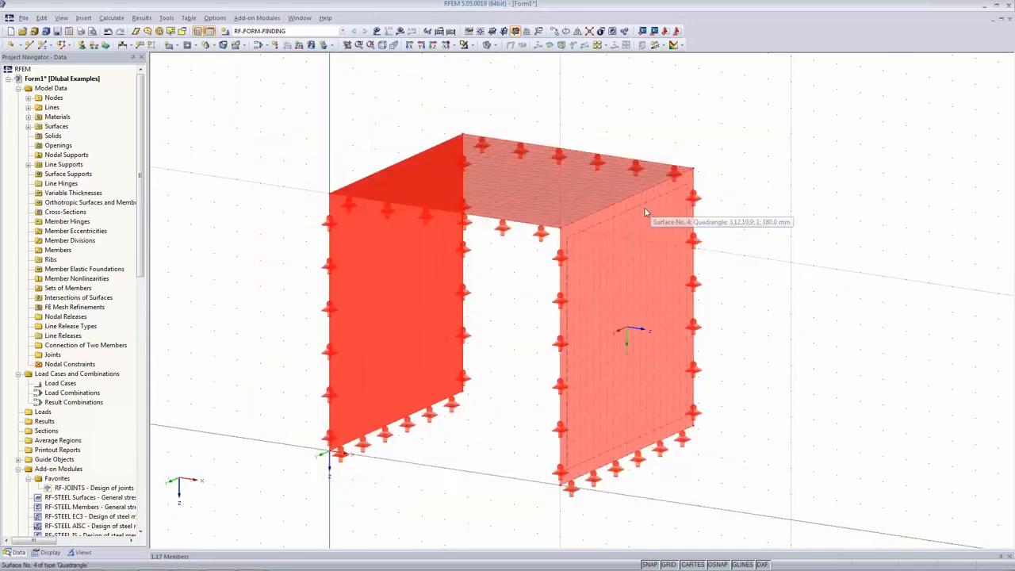
right_click(644, 207)
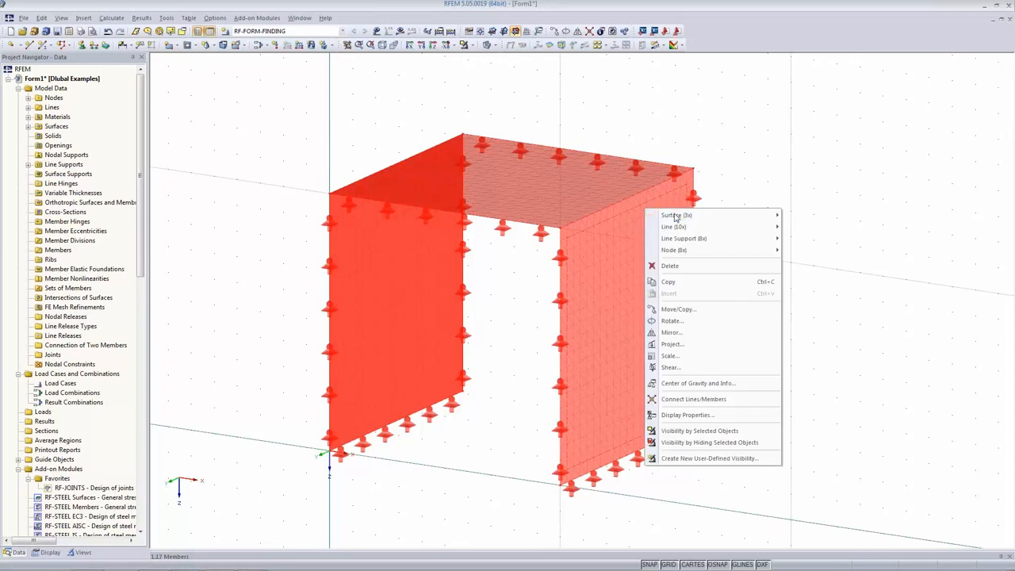
mouse_move(675, 216)
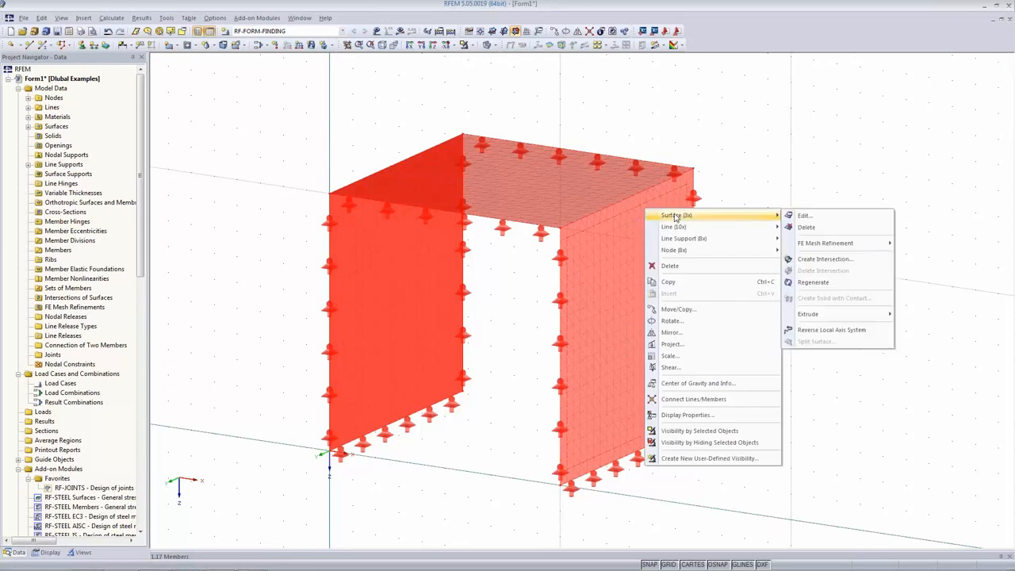
left_click(819, 217)
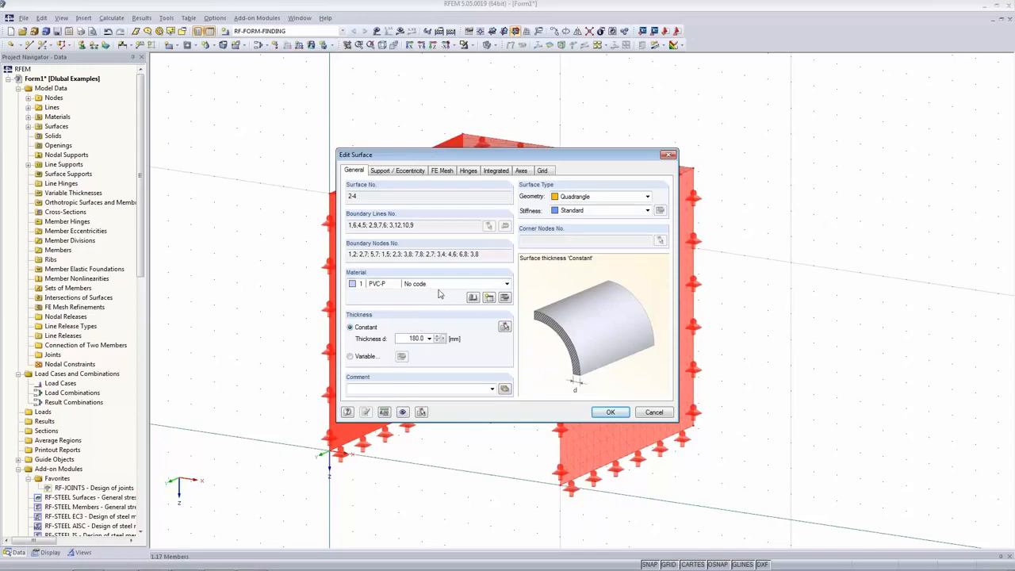
left_click_drag(440, 155, 742, 295)
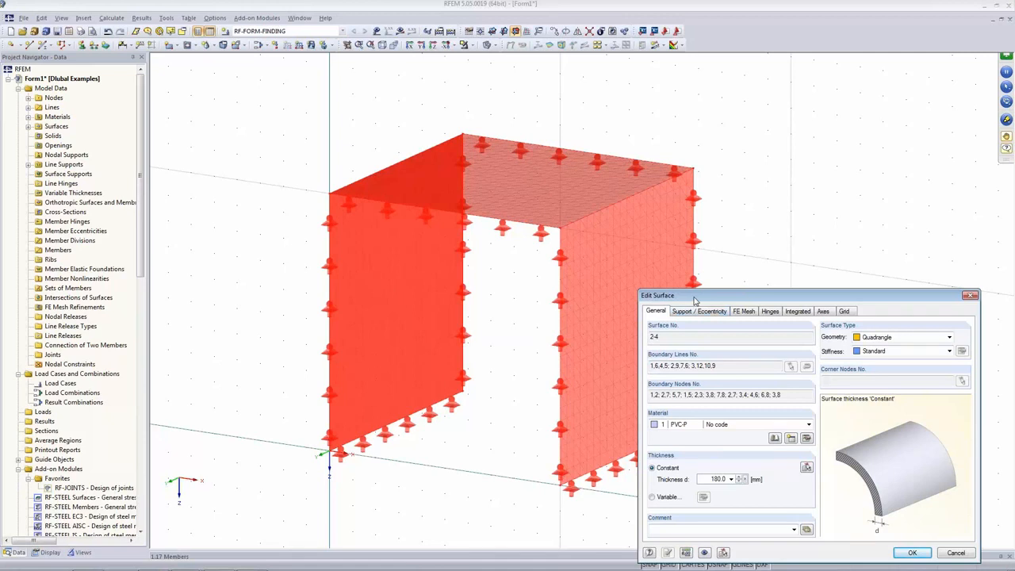
left_click_drag(695, 300, 515, 231)
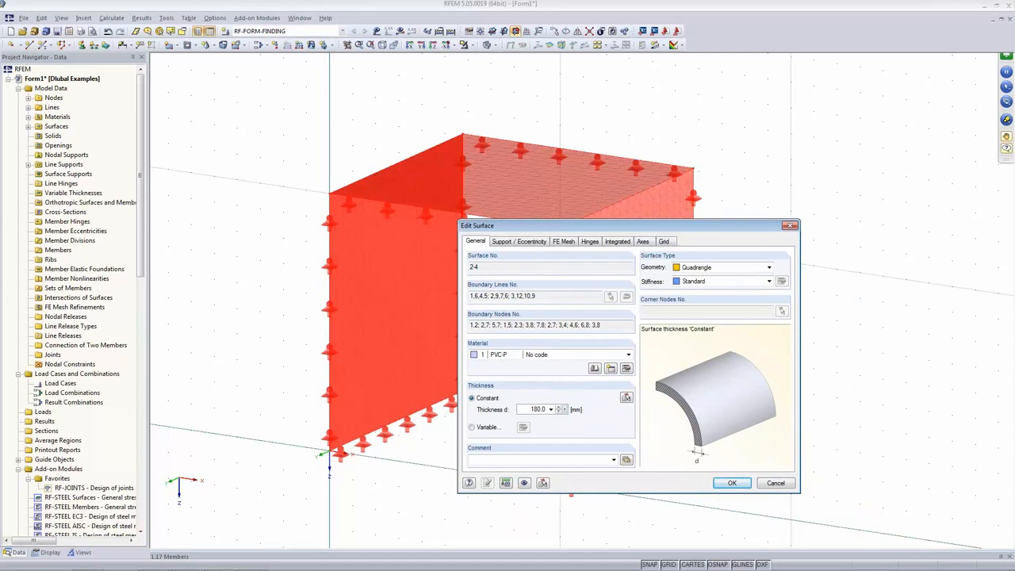
left_click(704, 282)
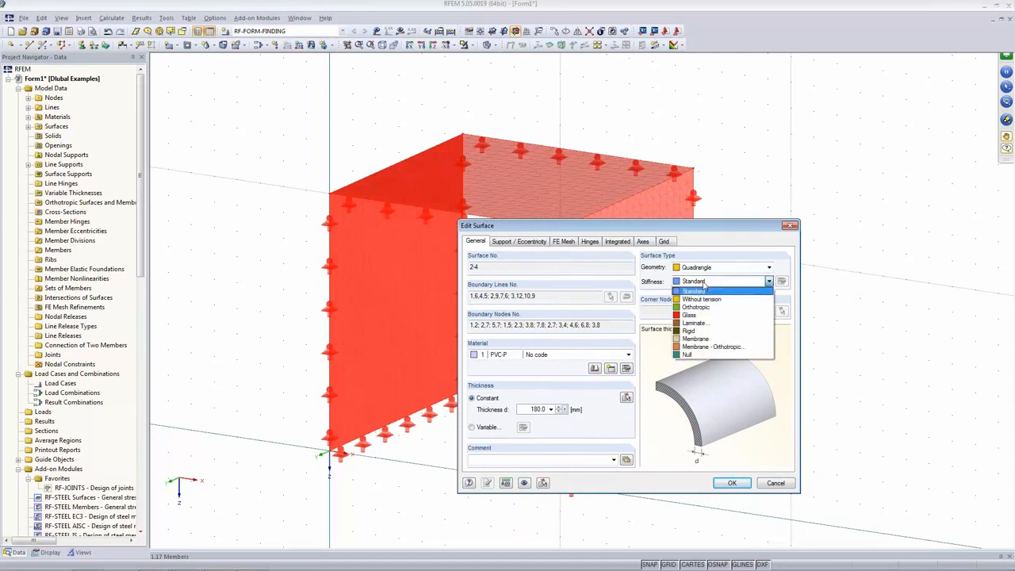
left_click(714, 340)
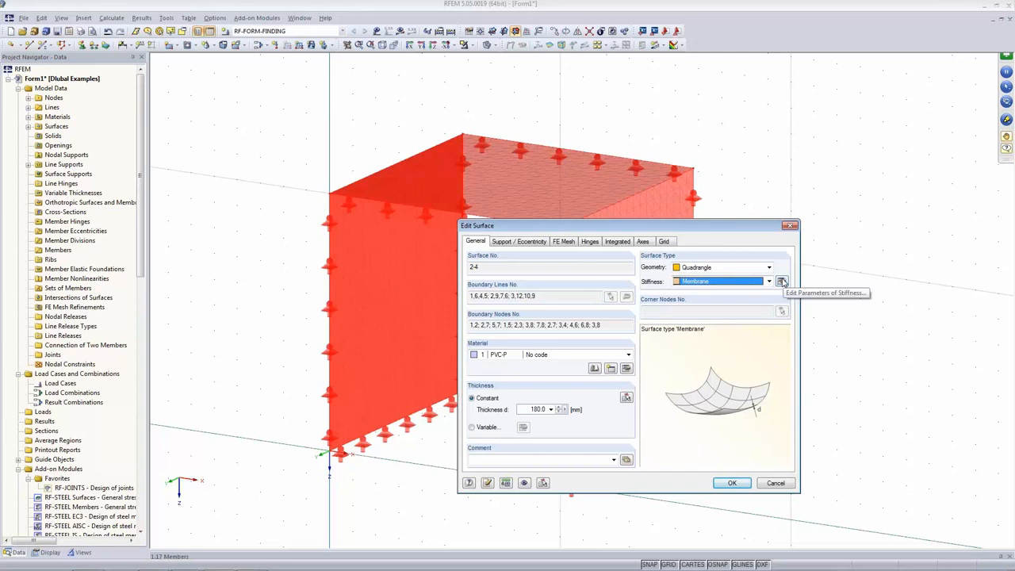
Define an isotropic form-finding prestress for the three membranes as a force of 1.0 kN/m along warp and weft, and apply the surface changes
left_click(780, 281)
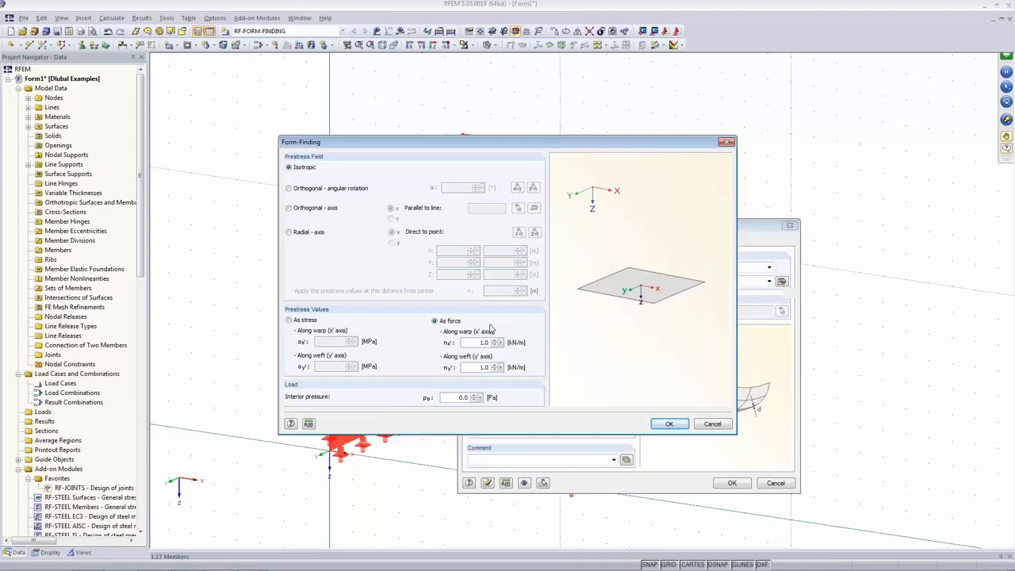
left_click(315, 171)
left_click(670, 424)
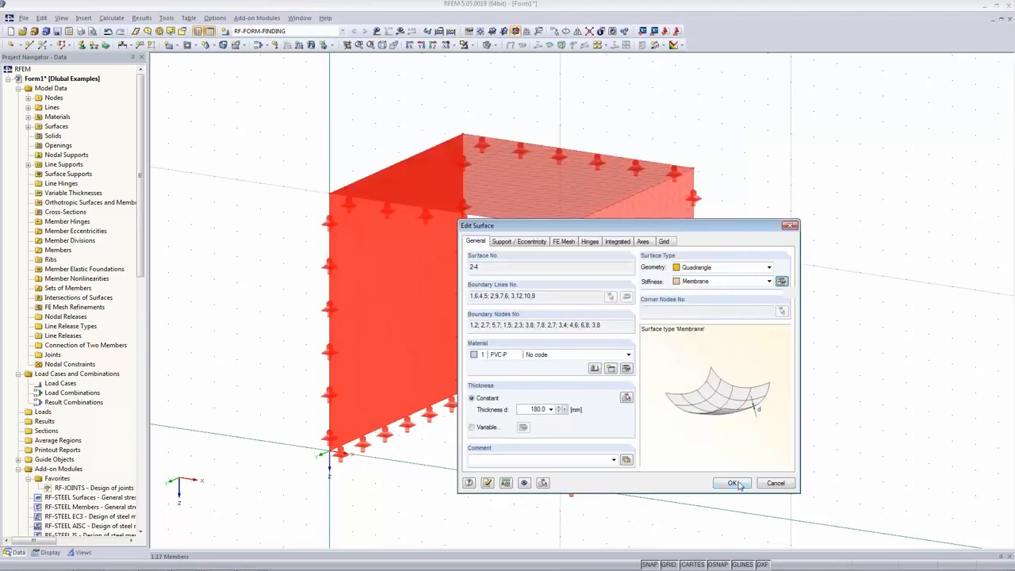
left_click(734, 483)
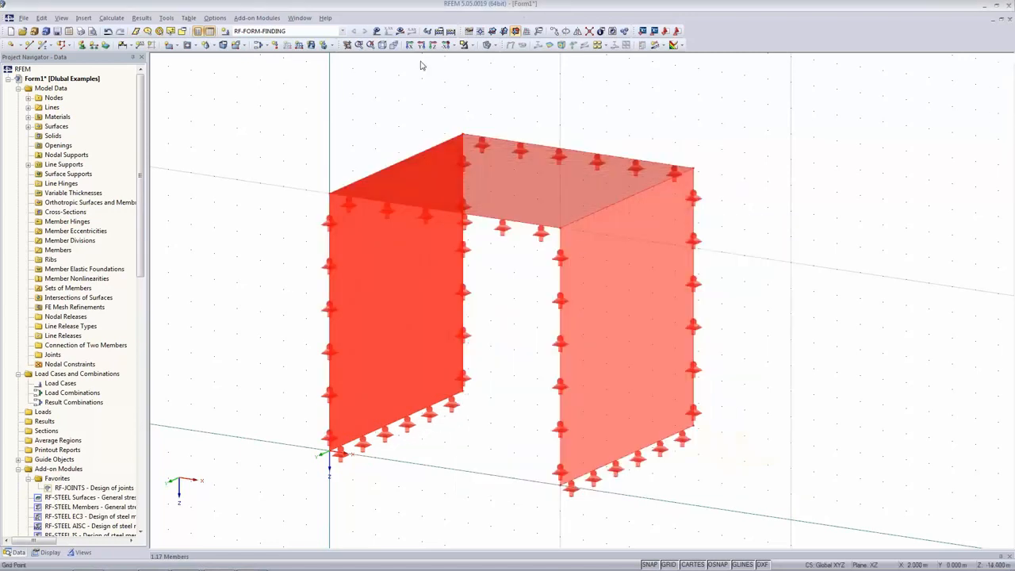
Calculate the form-finding results and set the deformation display factor to 0 for the global deformations
left_click(400, 31)
left_click(486, 305)
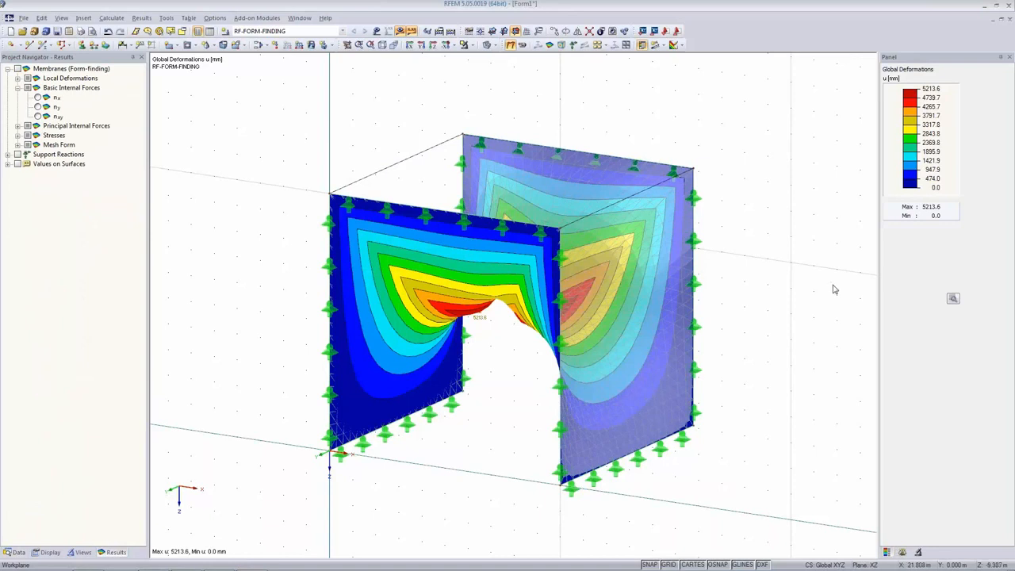
middle_click_drag(794, 331, 724, 341, "ctrl")
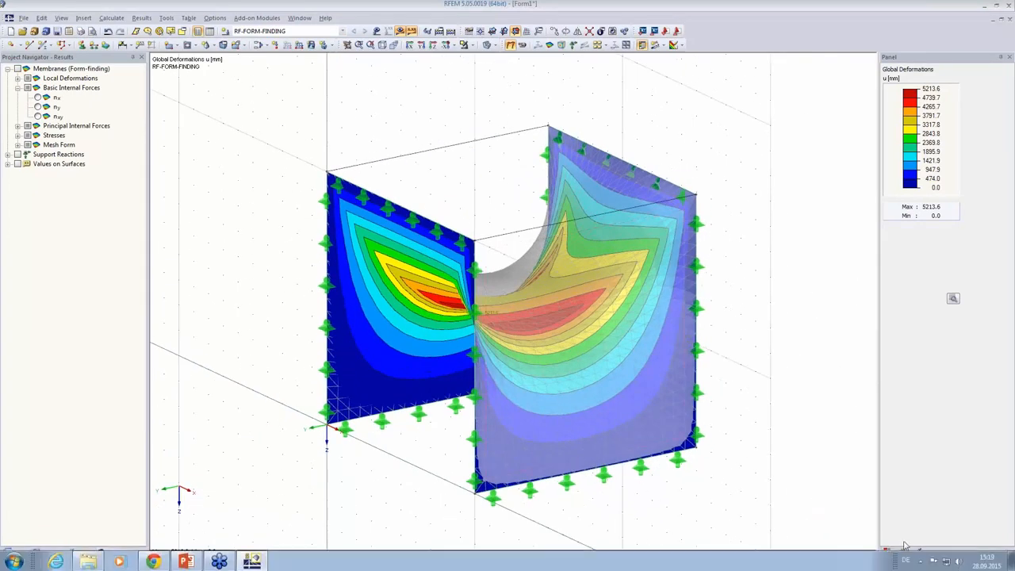
left_click(902, 551)
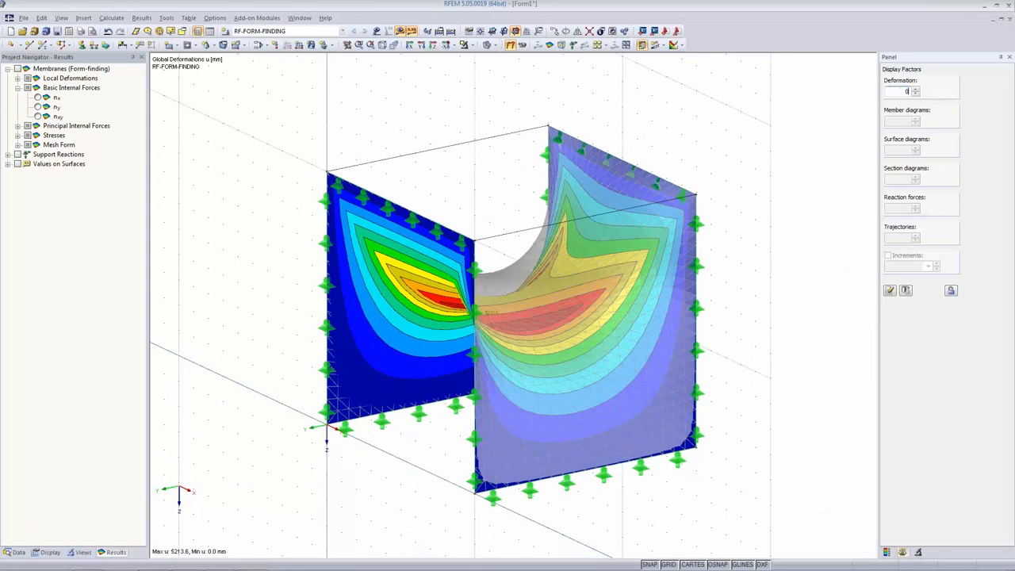
middle_click_drag(597, 415, 632, 344, "ctrl")
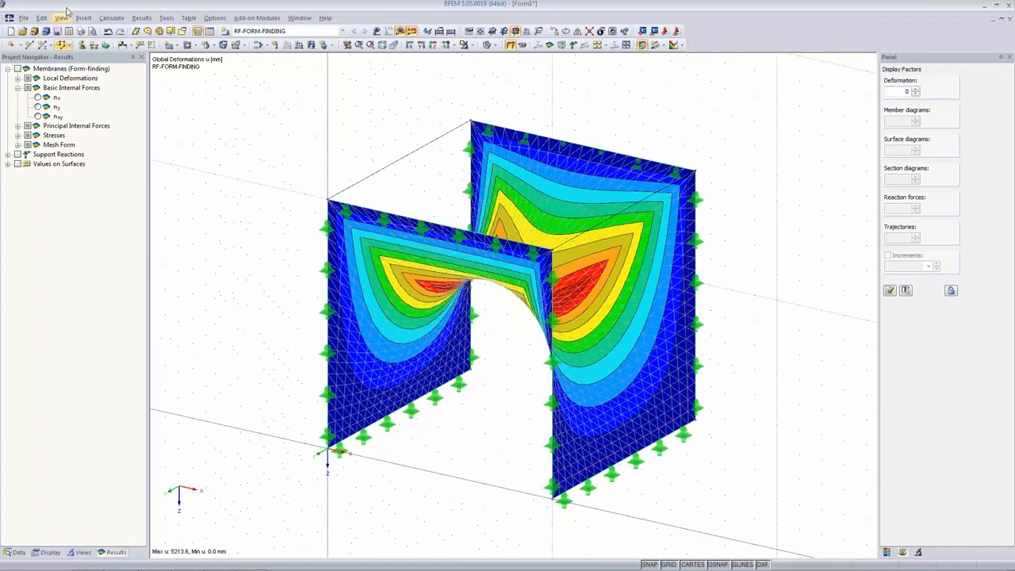
Examine the basic internal forces nx and ny on the form-found membranes together with their color scale
left_click(37, 97)
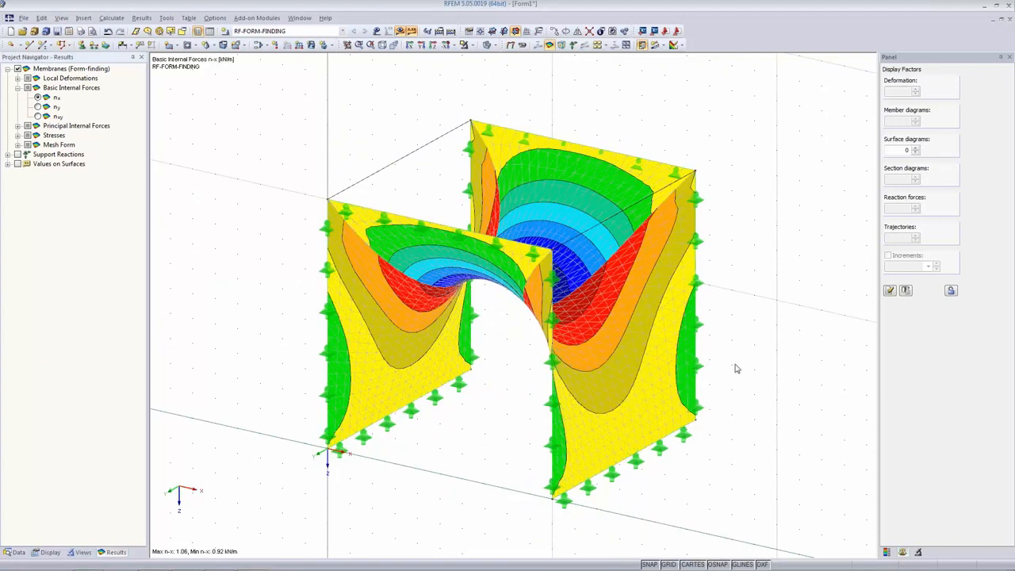
left_click(888, 552)
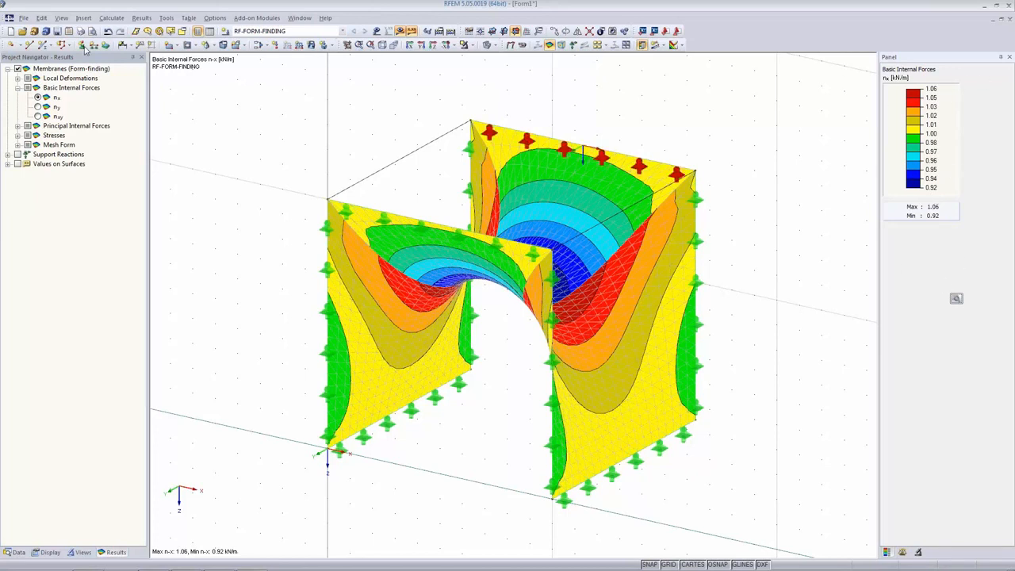
left_click(37, 107)
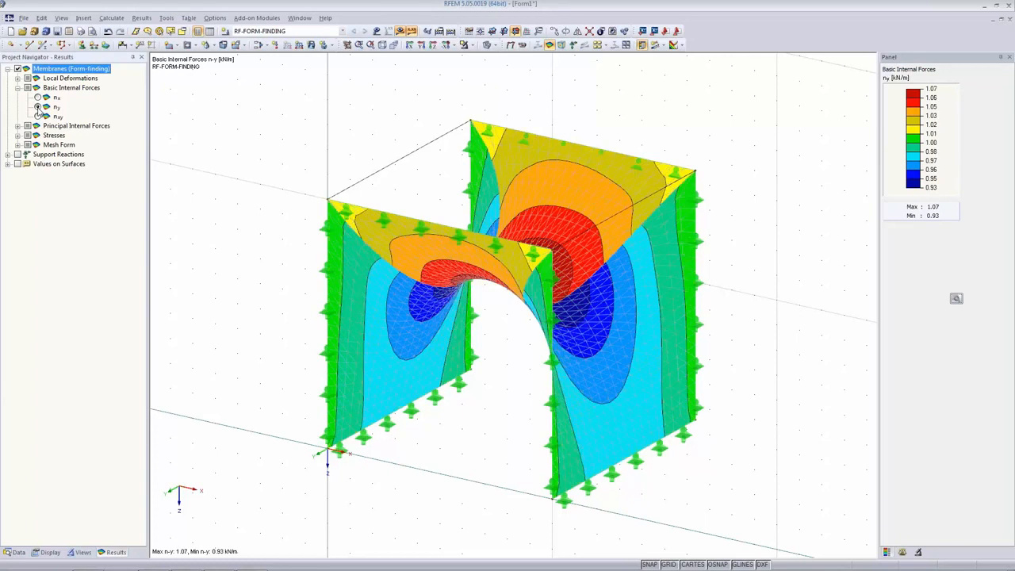
middle_click_drag(743, 333, 848, 197, "ctrl")
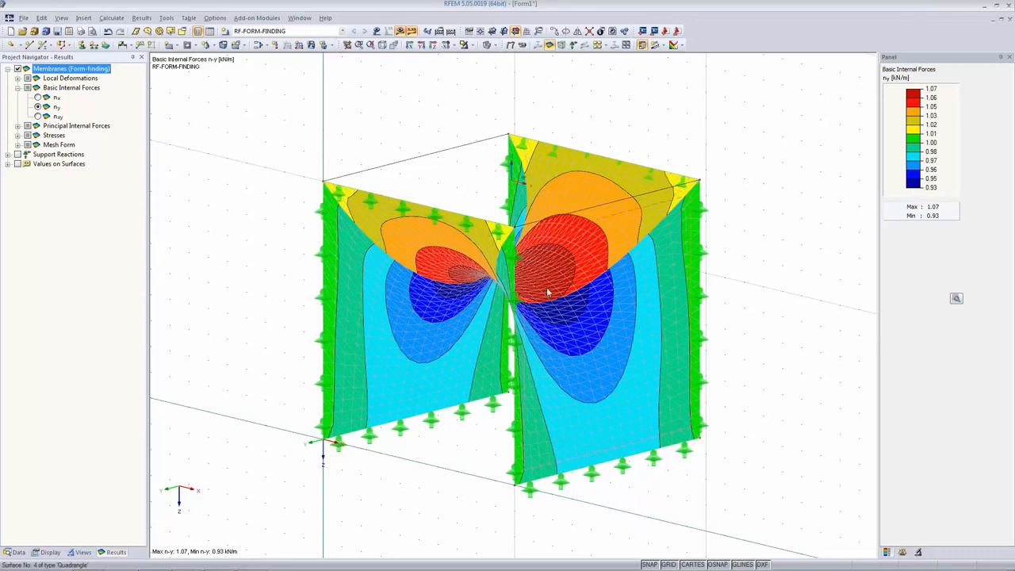
Display the global deformations and change the deformation display factor to show the membranes scaled beyond the form-found shape
left_click(509, 45)
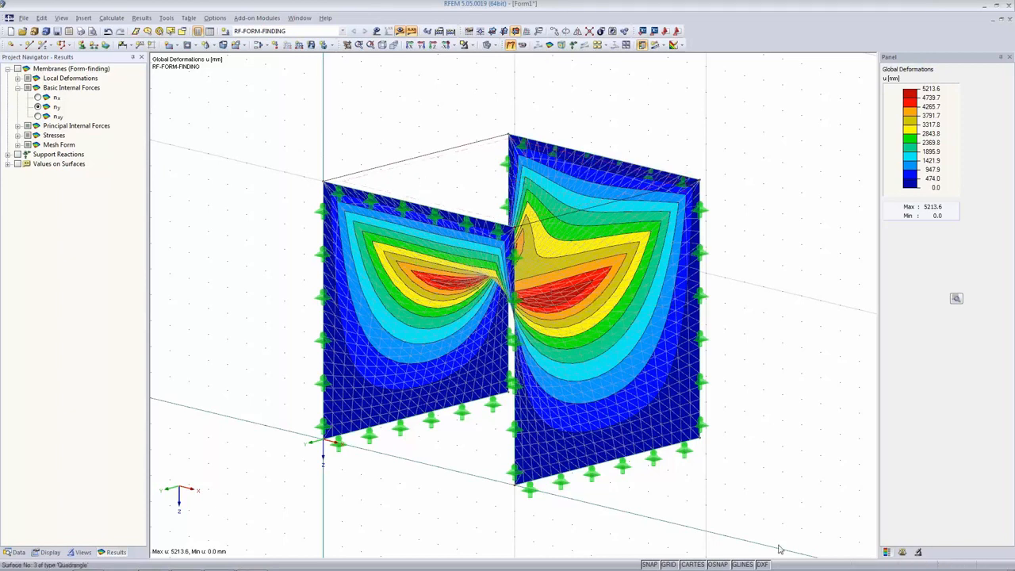
left_click(903, 550)
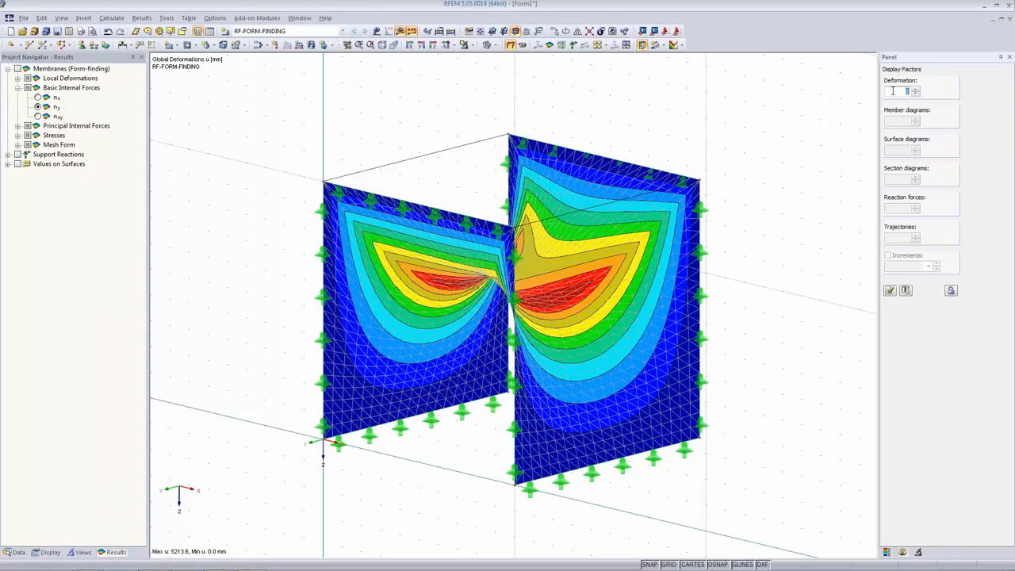
left_click_drag(890, 89, 947, 91)
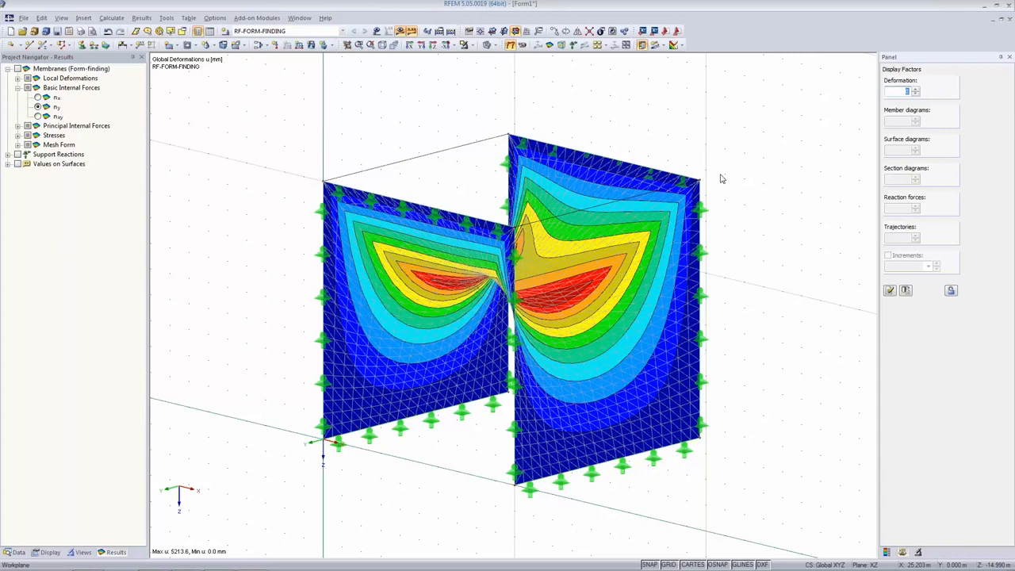
key("Return")
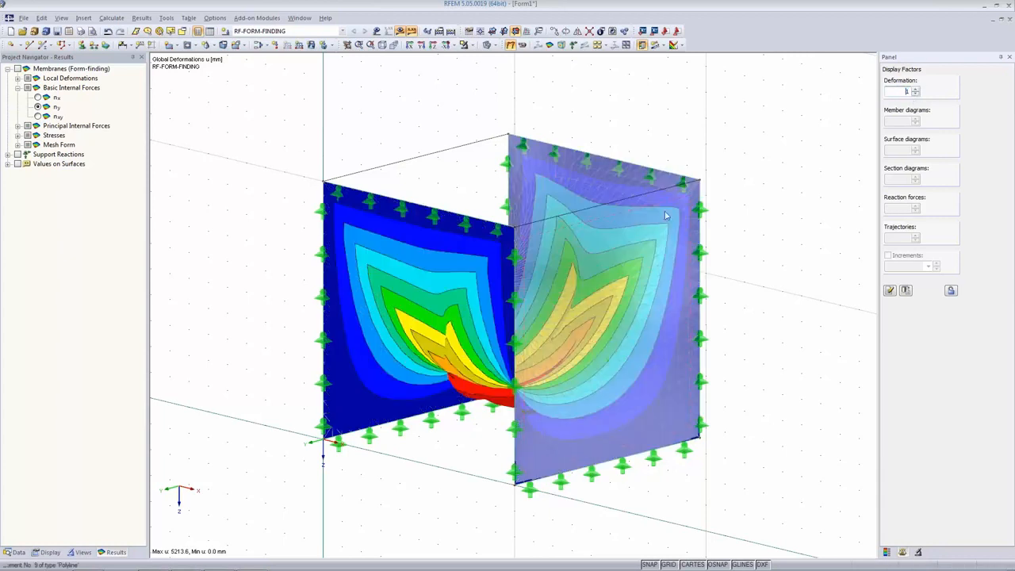
middle_click_drag(441, 438, 408, 482, "ctrl")
Set the deformation display factor to 0 and display the basic internal force nx with its color scale
double_click(904, 91)
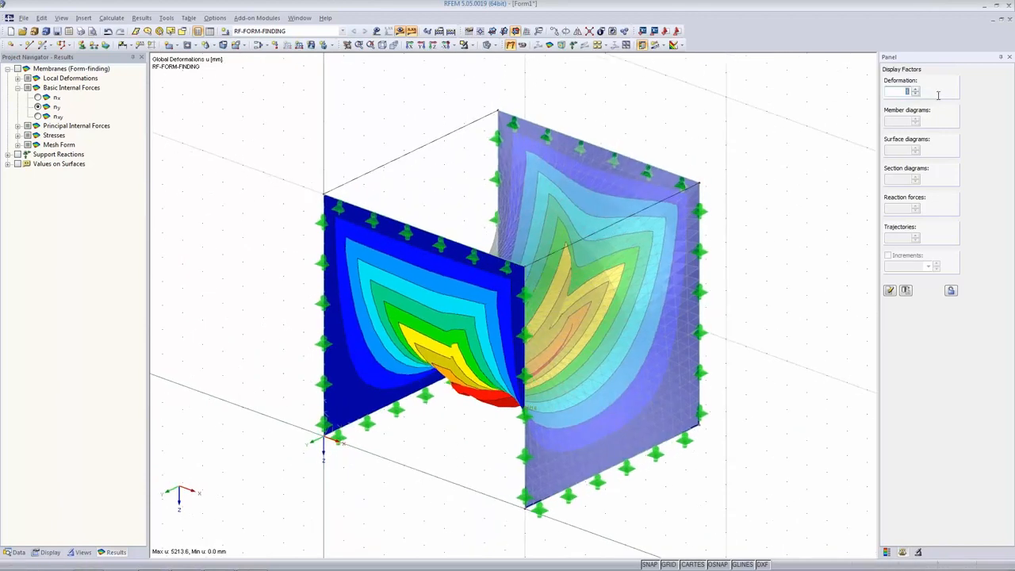
type("0")
key("Return")
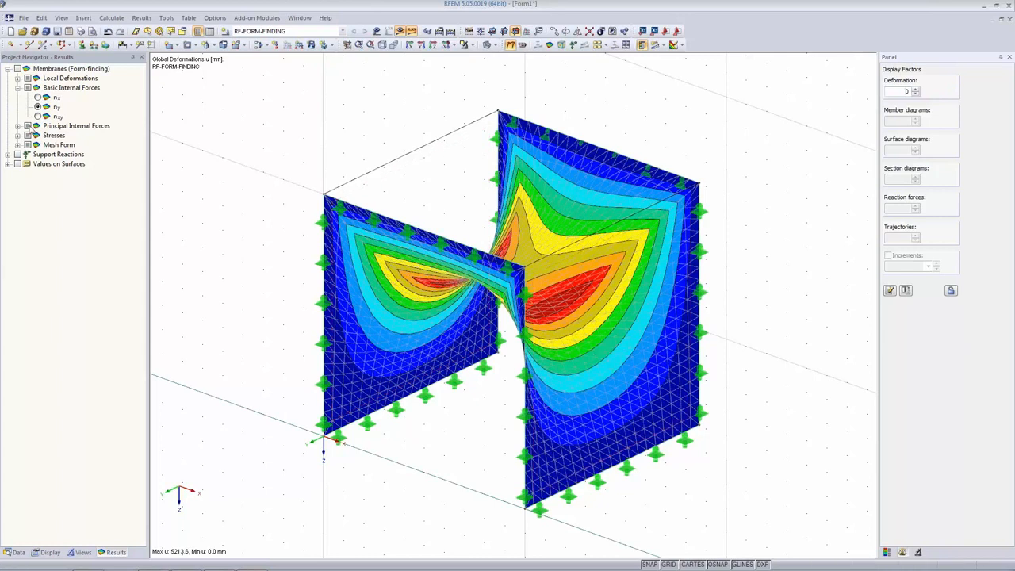
left_click(37, 98)
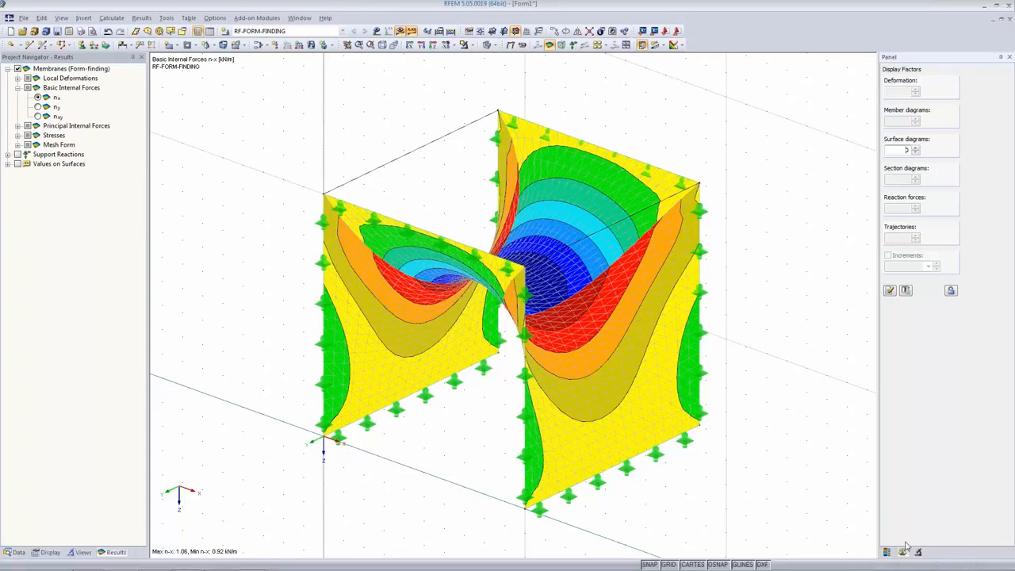
left_click(886, 552)
Examine the FE mesh display options for form-finding, including the initial form and the calculated form-finding shape
left_click(51, 552)
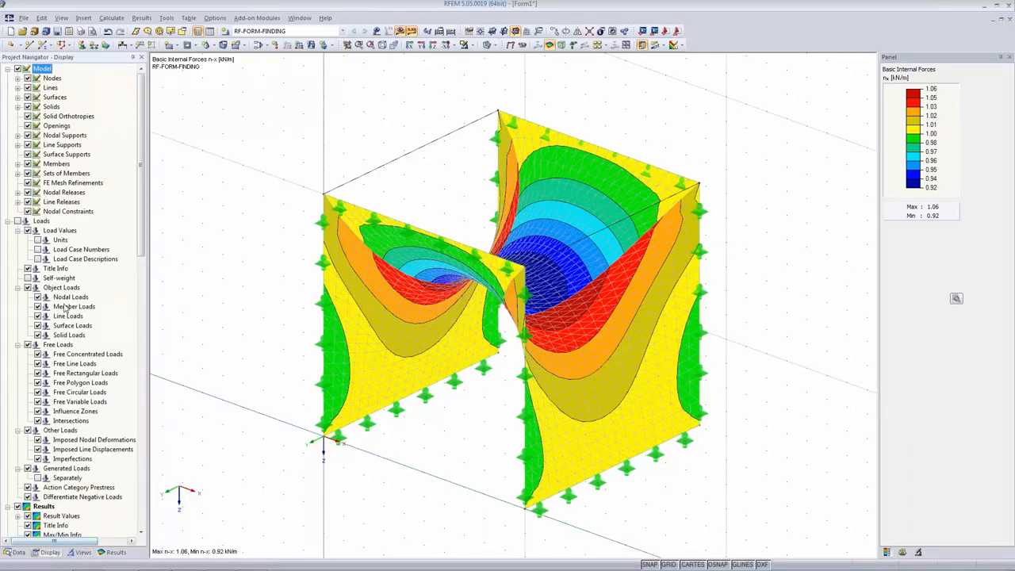
scroll(46, 313, "down", 13)
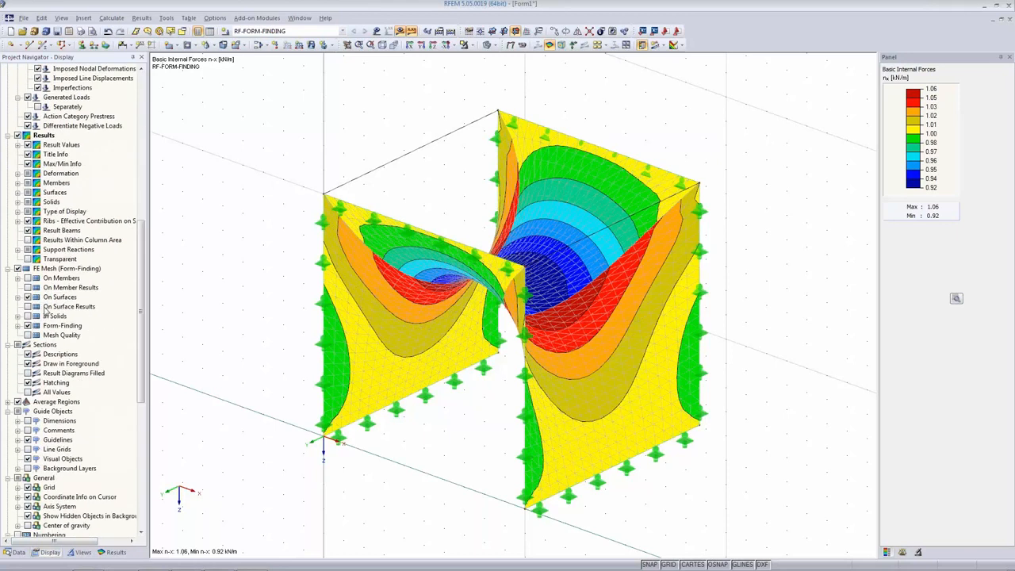
left_click(55, 270)
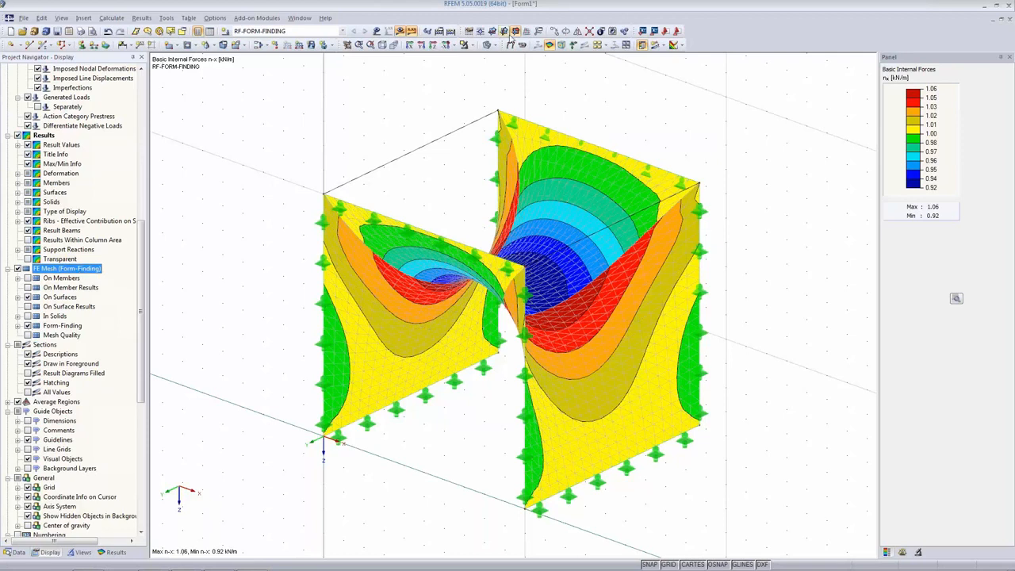
left_click(487, 45)
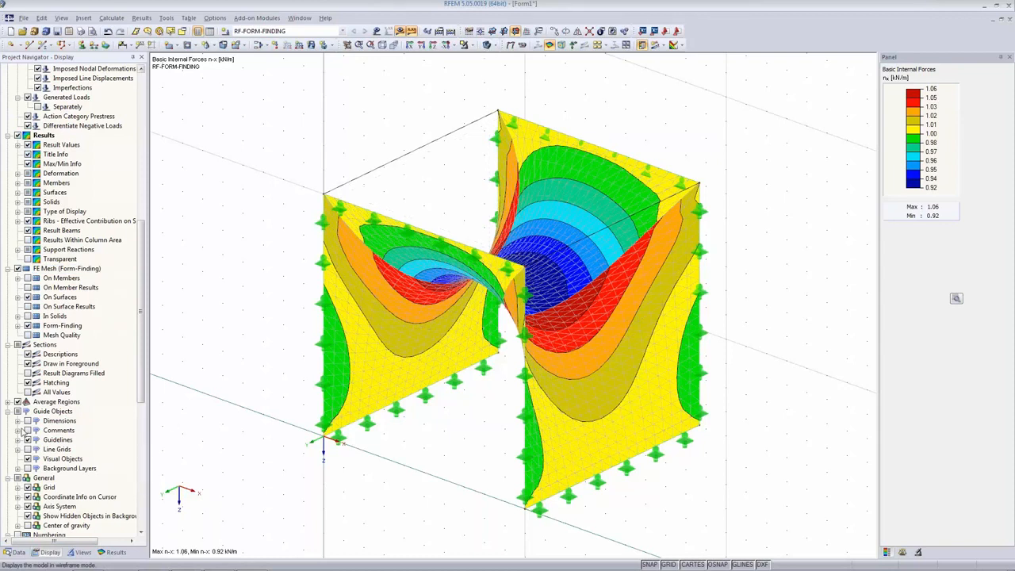
left_click(18, 326)
left_click(38, 335)
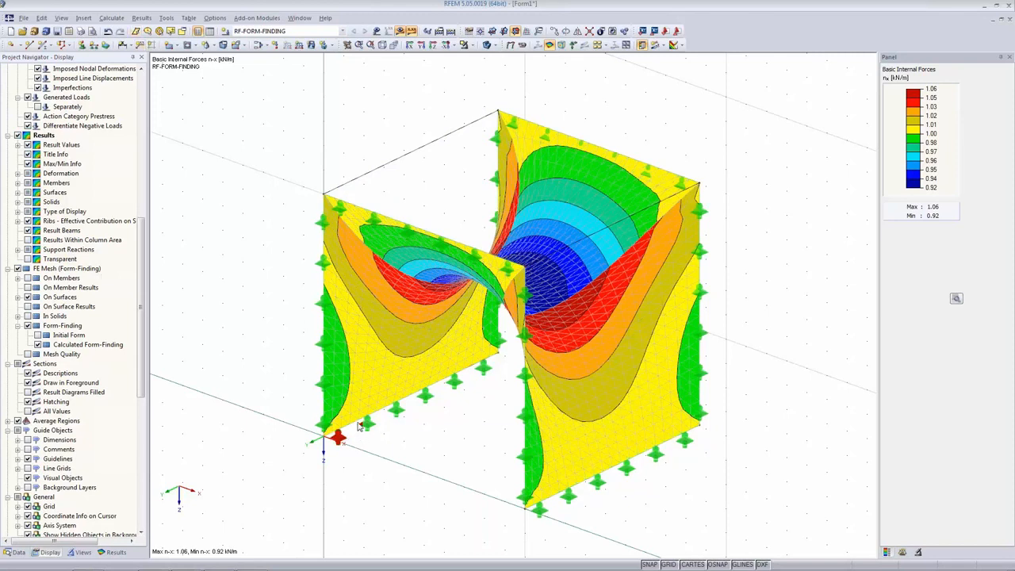
Set the form-finding number of iterations for loading prestress to 5 and accept deleting the existing results
left_click(438, 31)
left_click(506, 123)
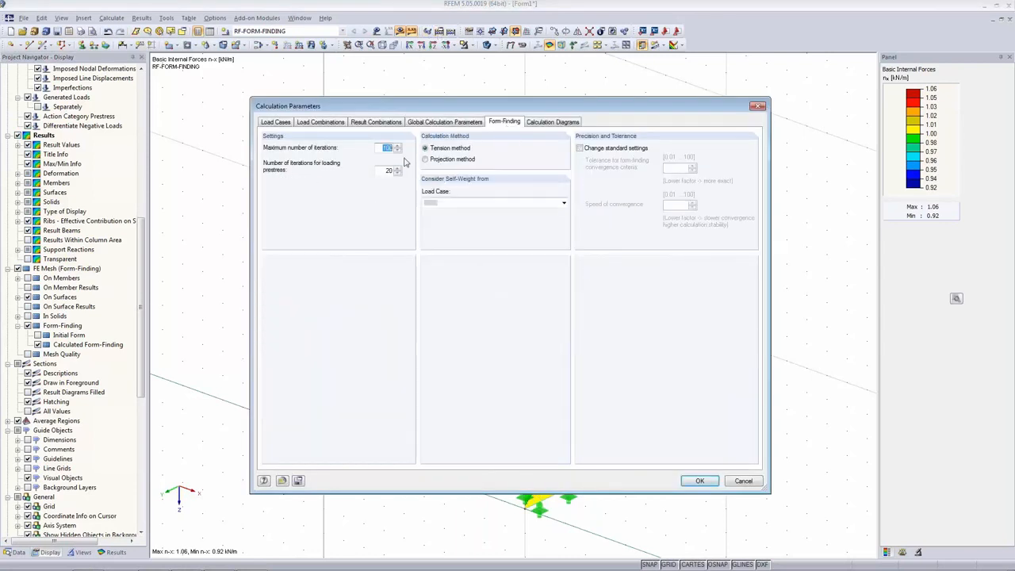
left_click_drag(450, 106, 253, 175)
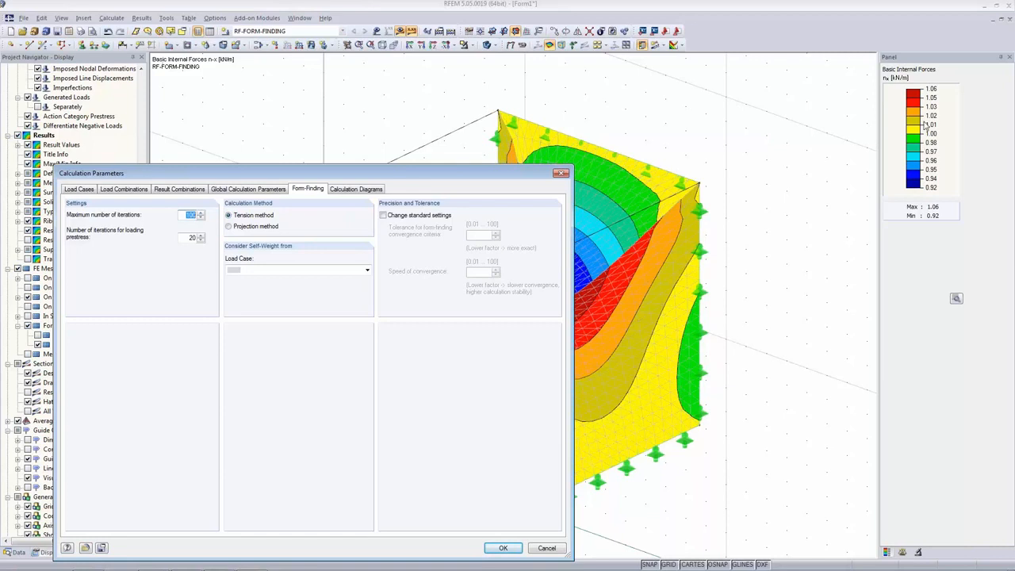
left_click_drag(430, 174, 487, 81)
key("Tab")
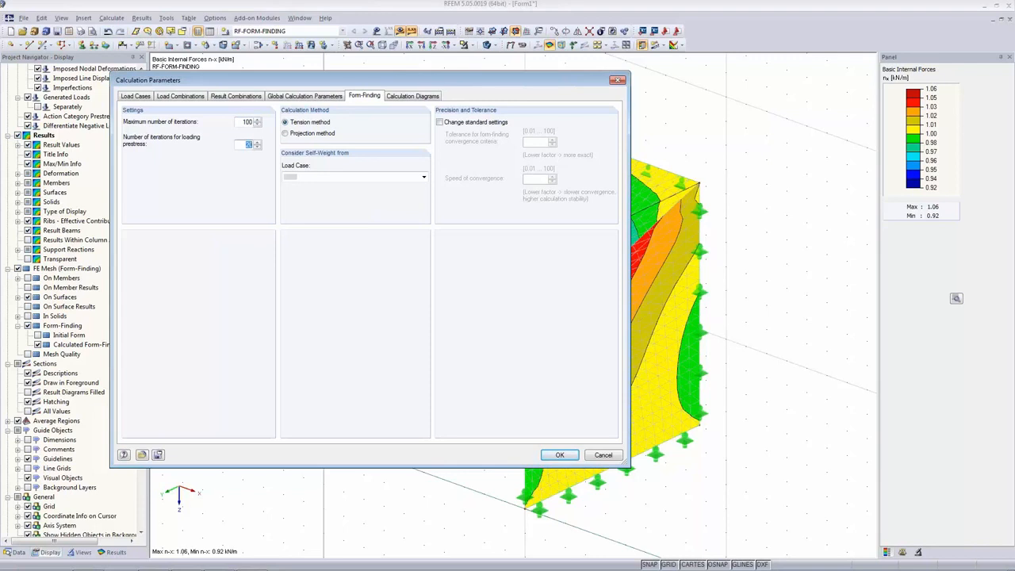
type("5")
left_click(559, 454)
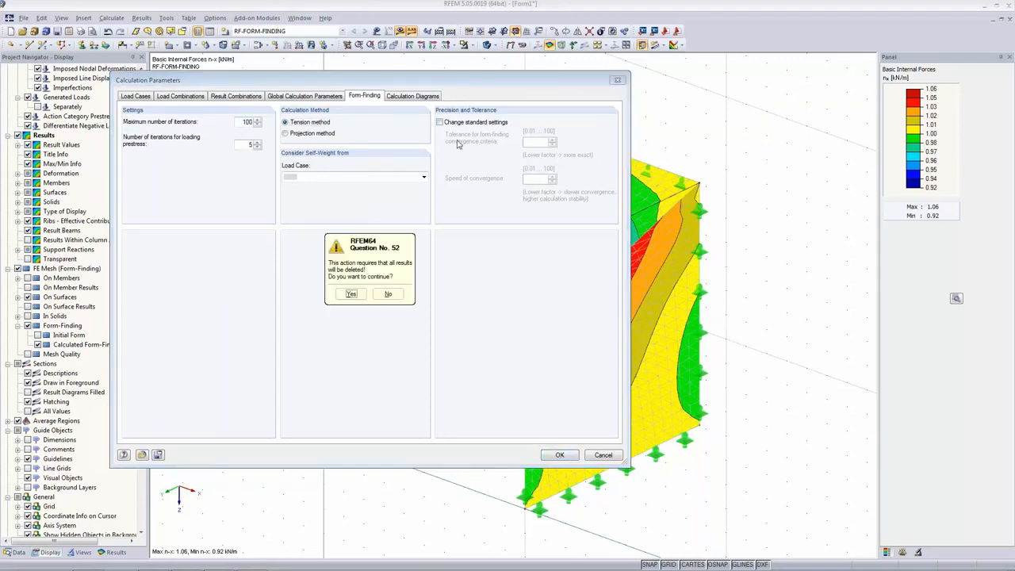
left_click(347, 294)
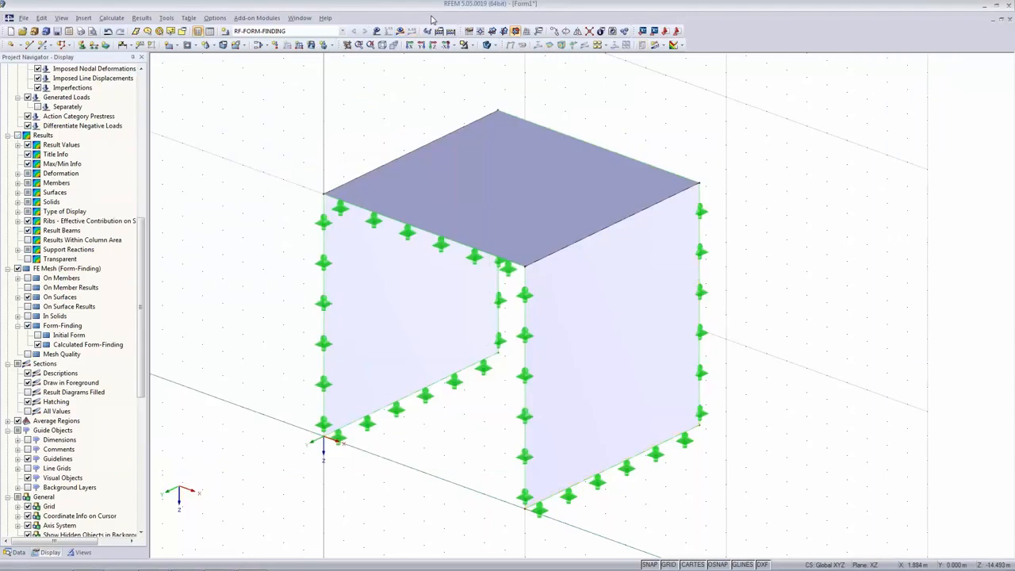
Recalculate the RF-FORM-FINDING results and display the basic internal force nx on the membranes
left_click(402, 32)
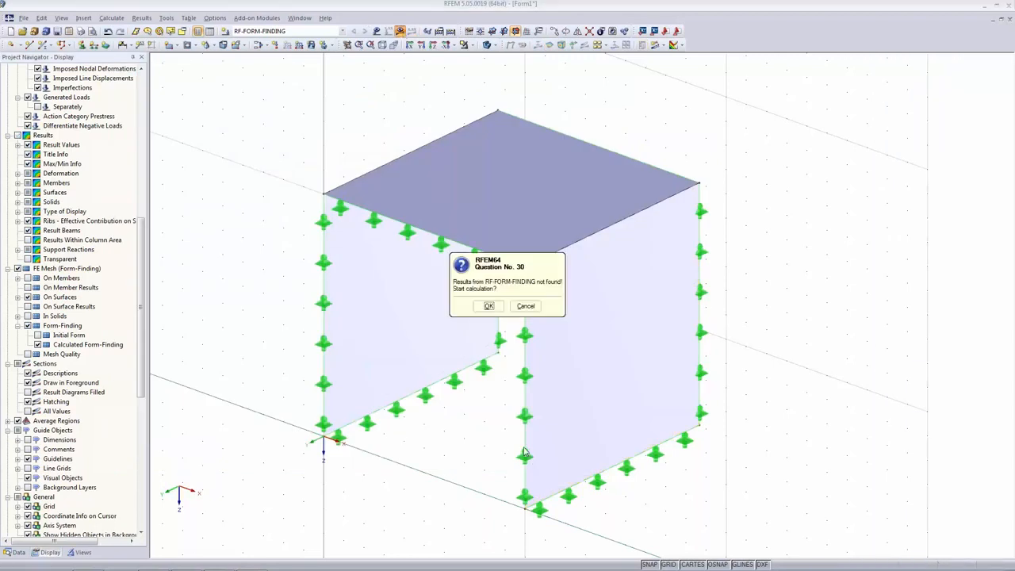
left_click(493, 308)
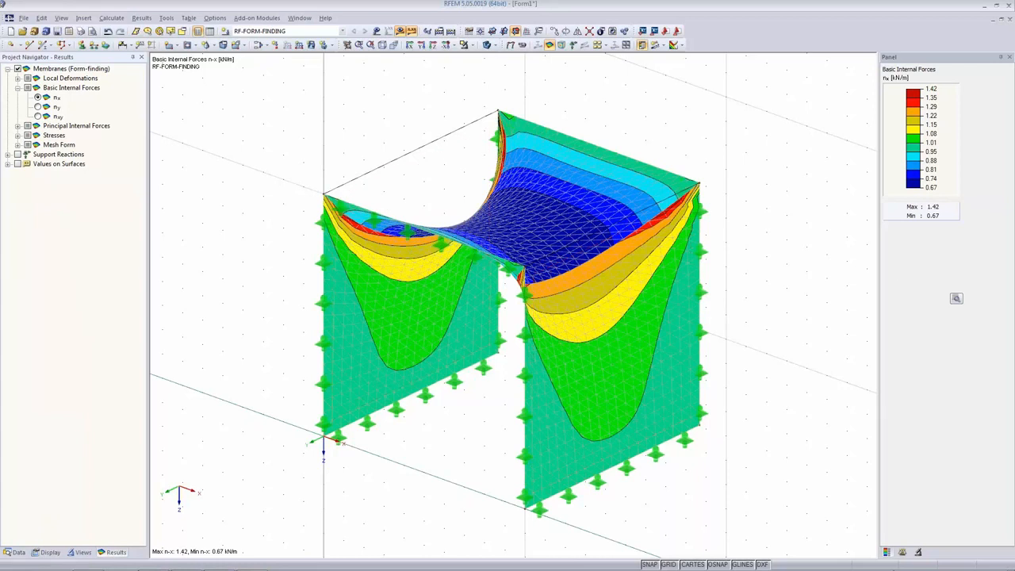
mouse_move(899, 553)
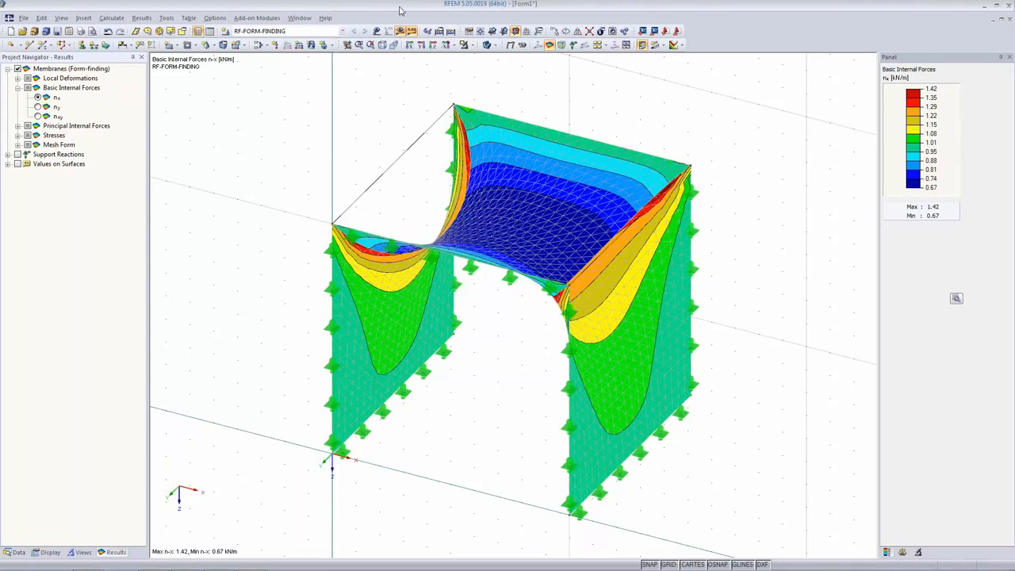
Create a new 3D model named cone in the Dlubal Examples project
left_click(10, 30)
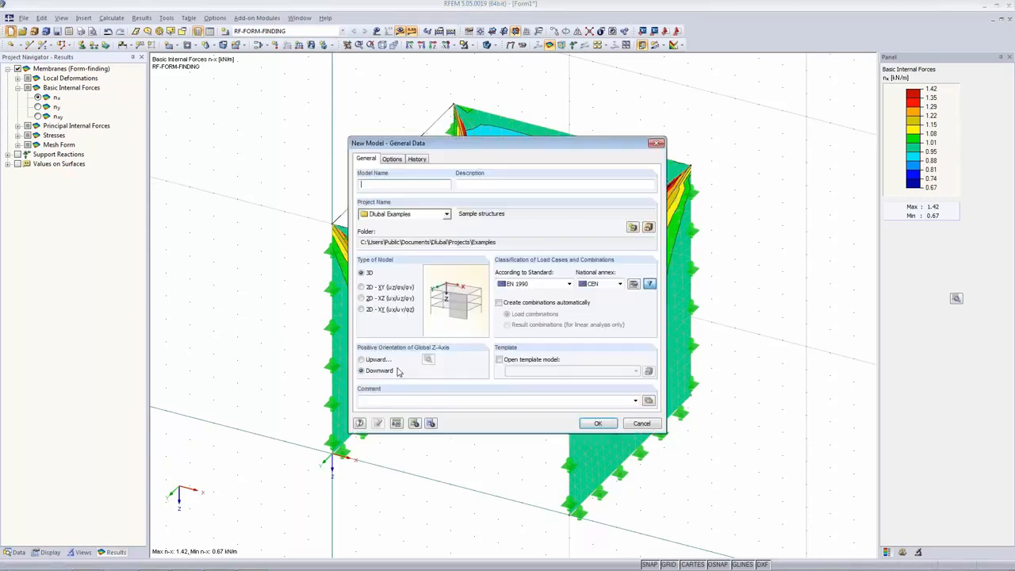
type("cone")
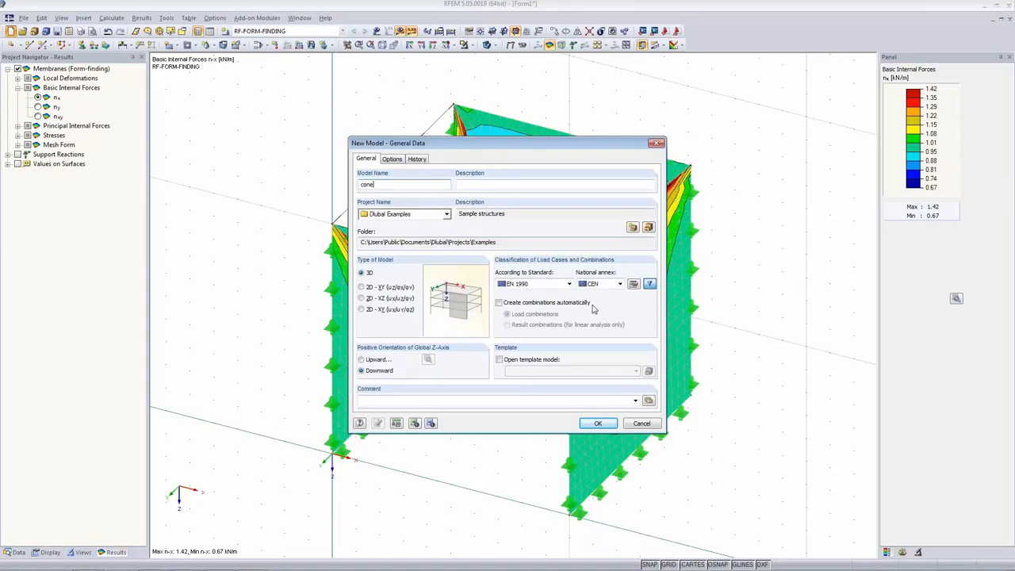
left_click(598, 424)
left_click(493, 309)
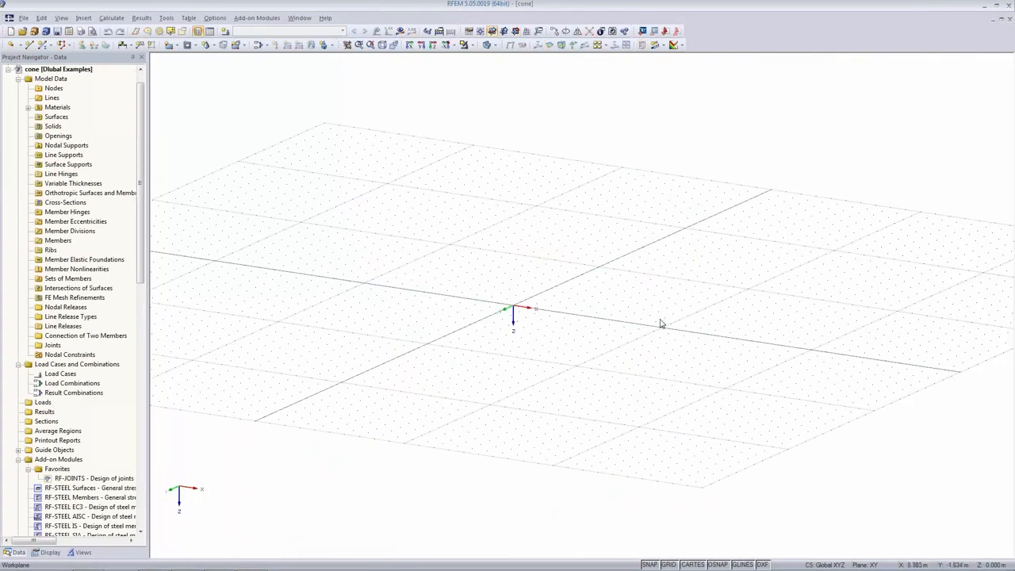
Draw a line in the XZ work plane from (5, 0, 0) to (1, 0, -5) m
left_click(514, 31)
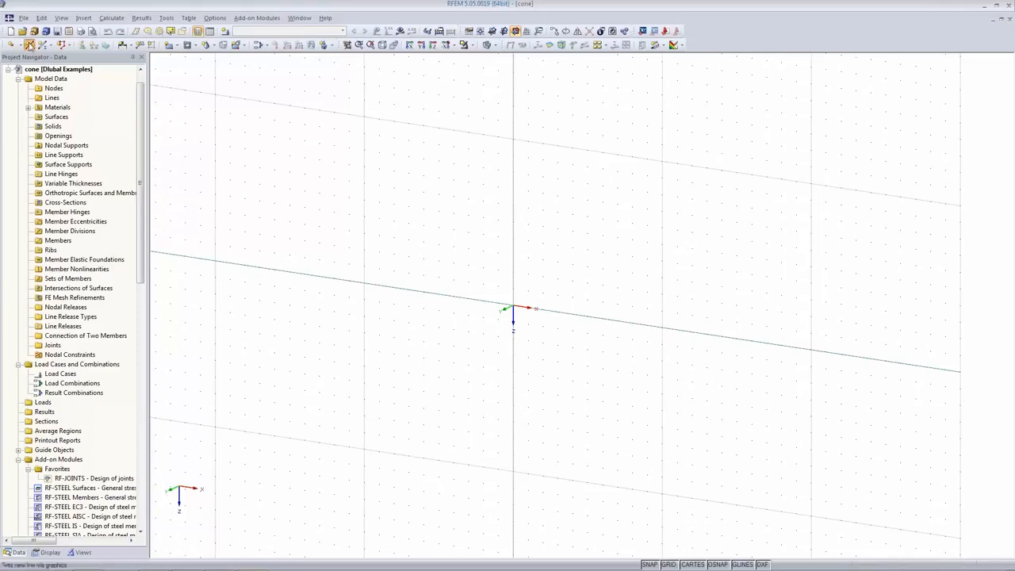
left_click(29, 46)
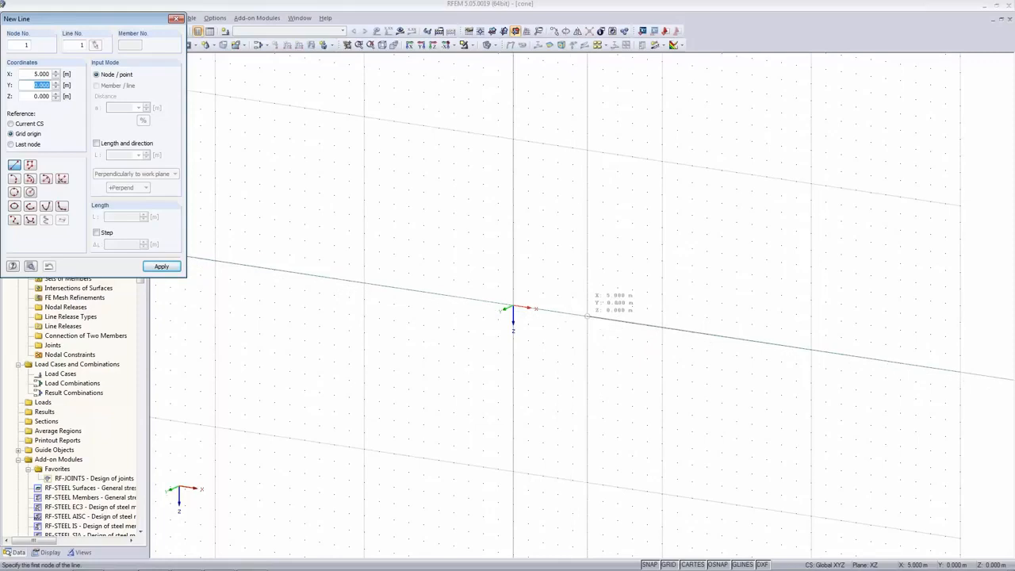
left_click(586, 316)
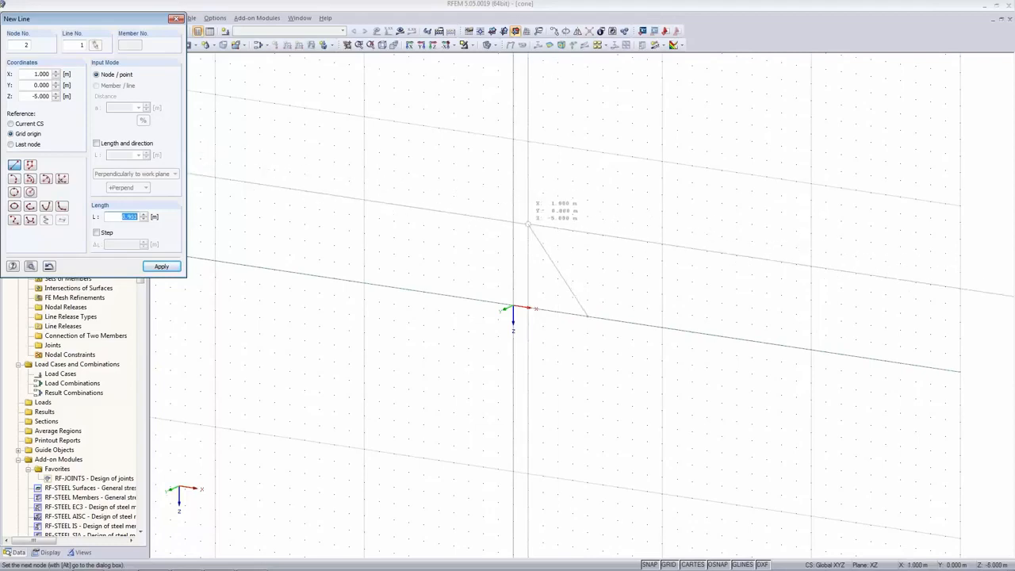
left_click(528, 224)
key("Escape")
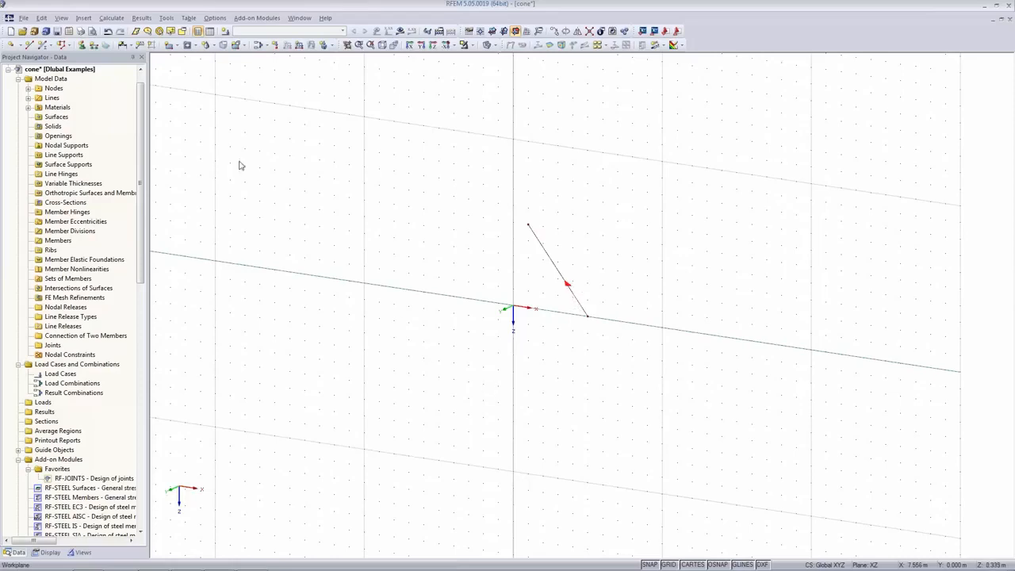
left_click(212, 46)
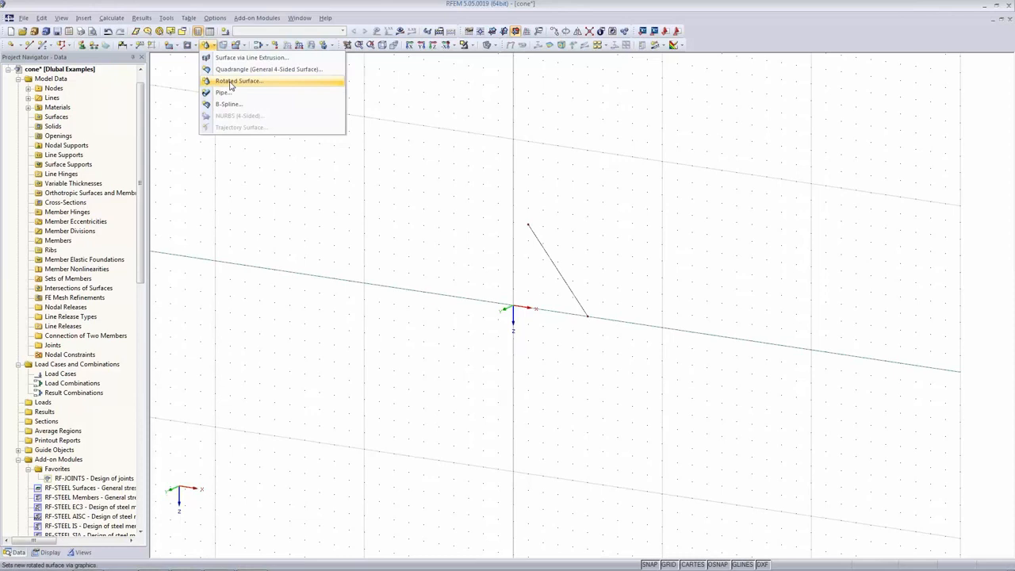
left_click(231, 83)
left_click_drag(555, 163, 273, 77)
left_click(336, 129)
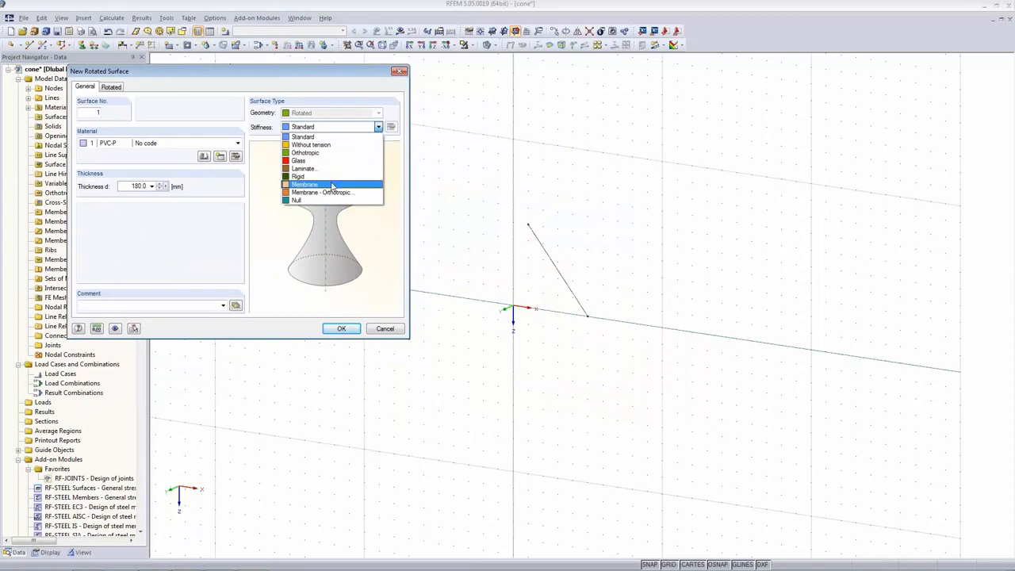
left_click(331, 184)
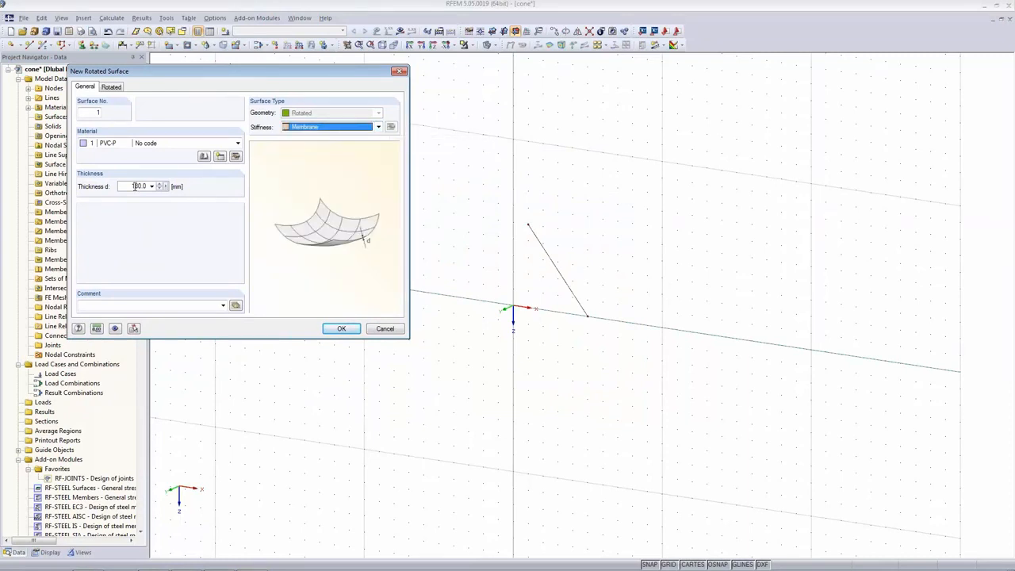
left_click(112, 87)
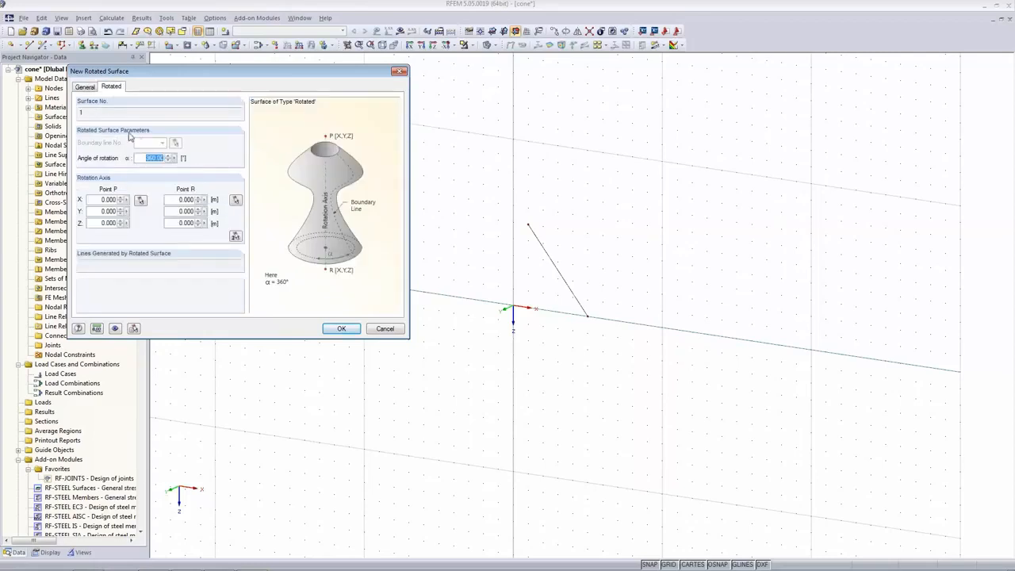
key("Home")
key("shift+End")
left_click(235, 237)
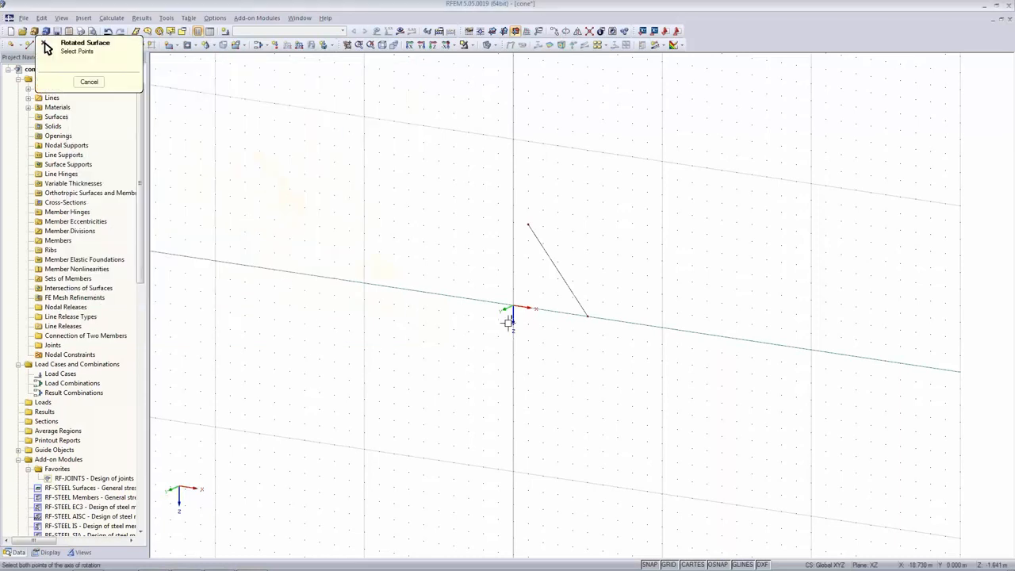
left_click(513, 205)
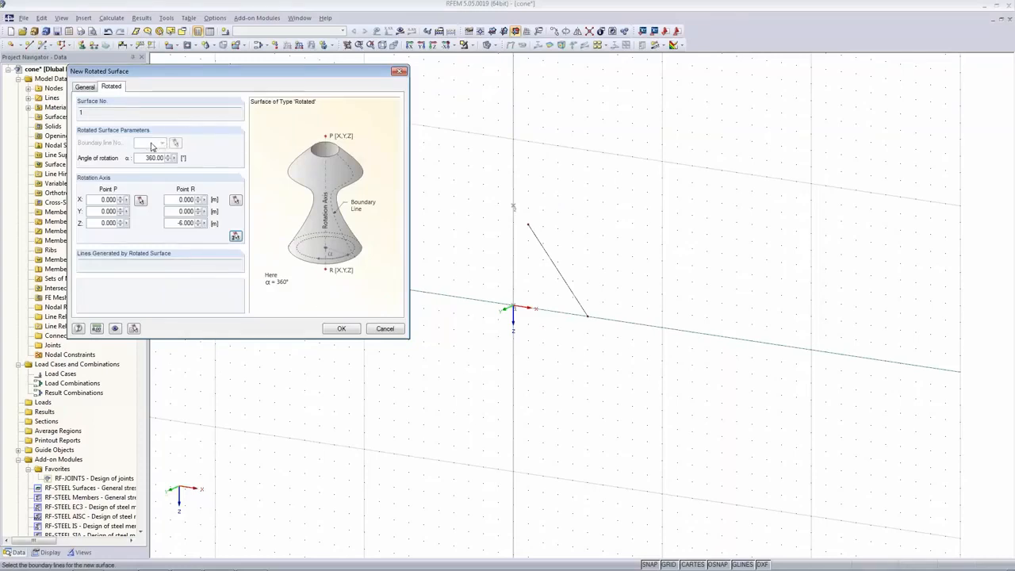
left_click(385, 329)
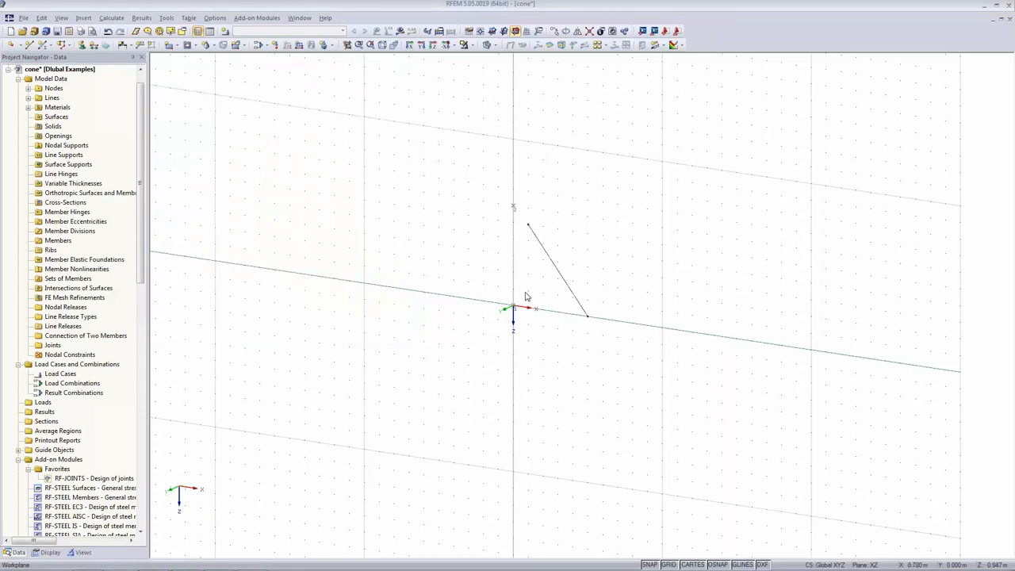
left_click(122, 44)
key("Escape")
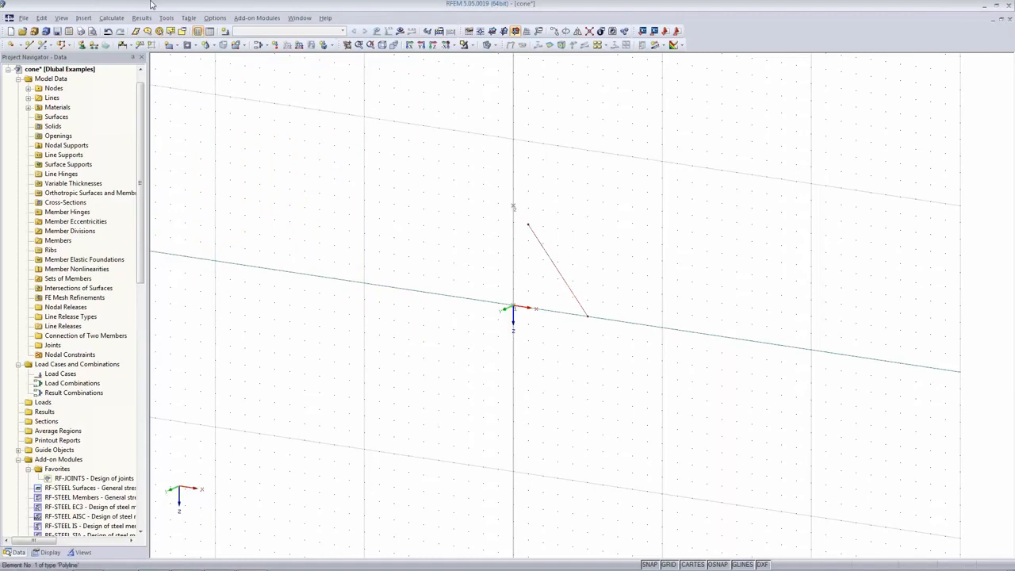
Define a new rotated surface from boundary line 1 with a 360° rotation about the axis from (0, 0, 0) to (0, 0, -6) m
left_click(207, 46)
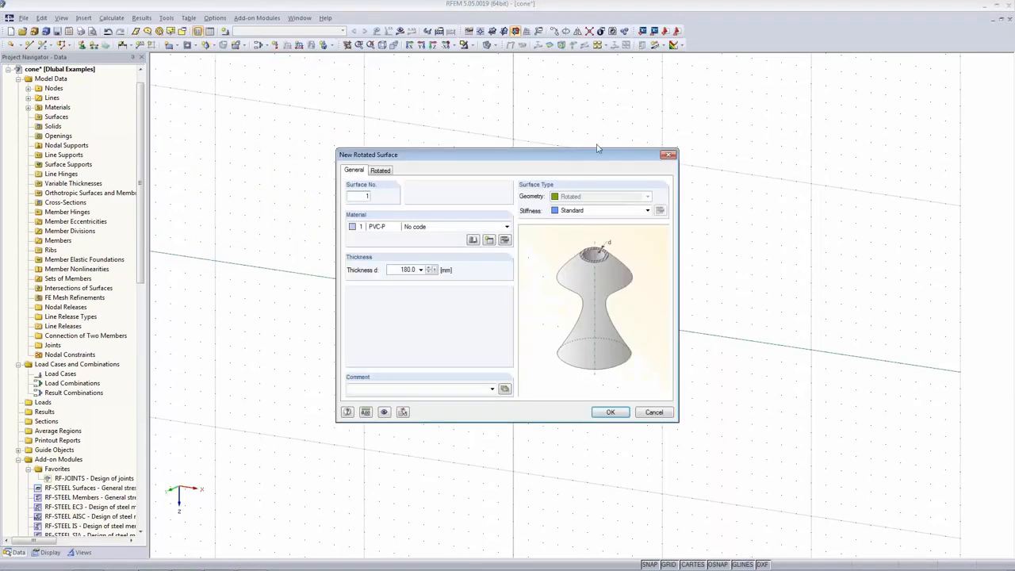
left_click_drag(580, 160, 330, 135)
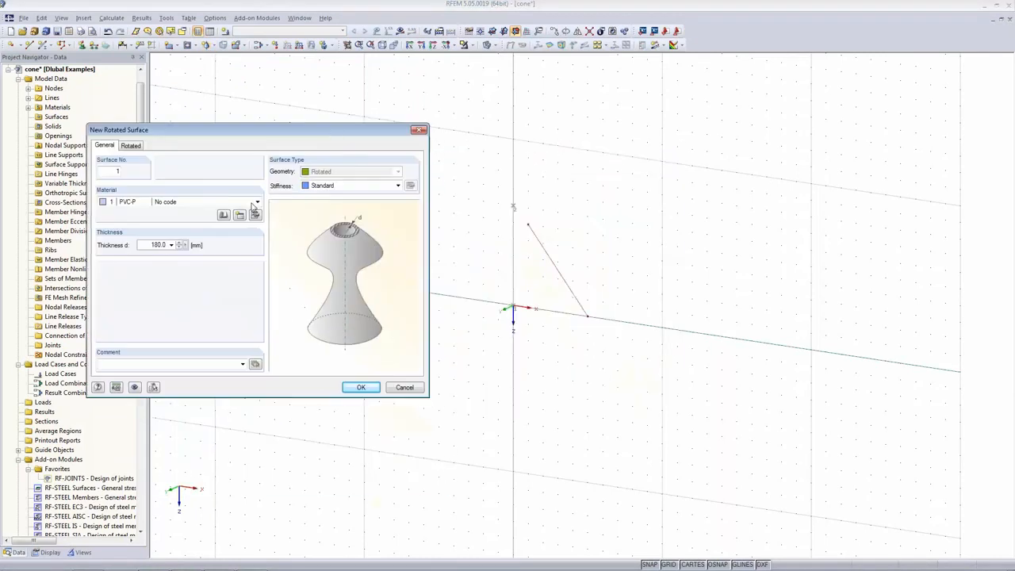
left_click(130, 145)
double_click(177, 217)
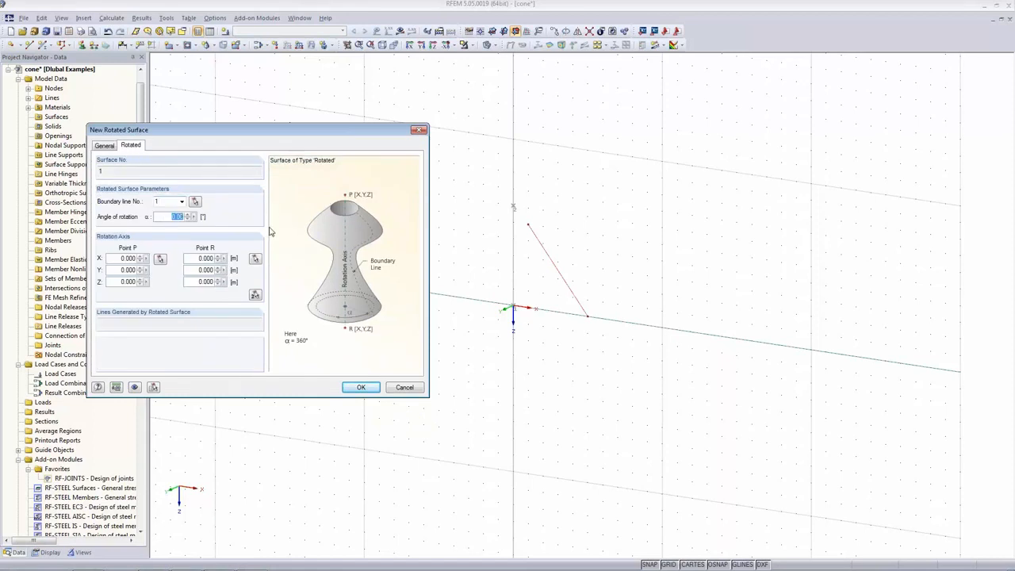
type("360")
key("Tab")
left_click(255, 295)
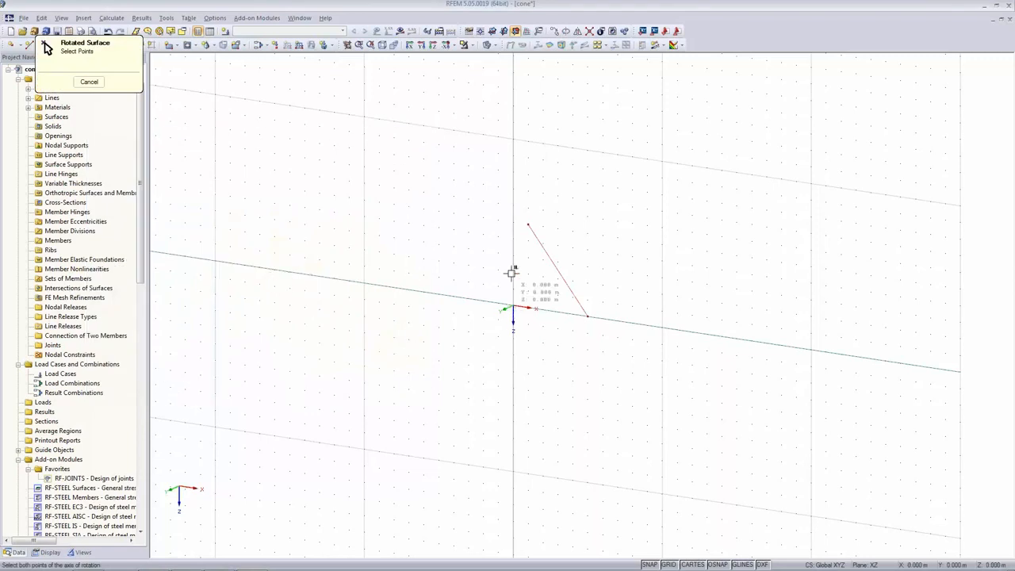
left_click(512, 206)
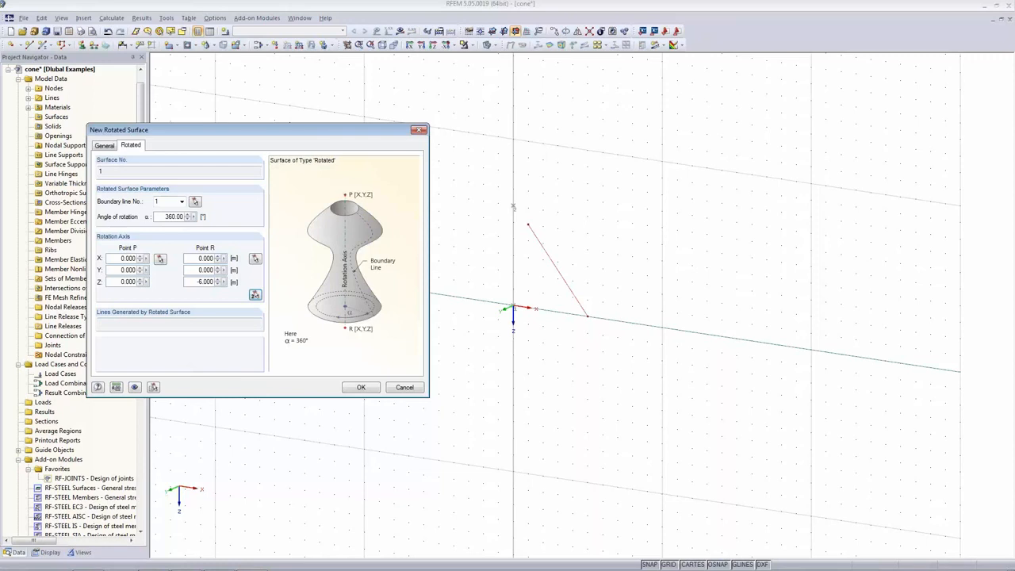
Set the new rotated surface's stiffness to Membrane and create the cone
left_click(107, 147)
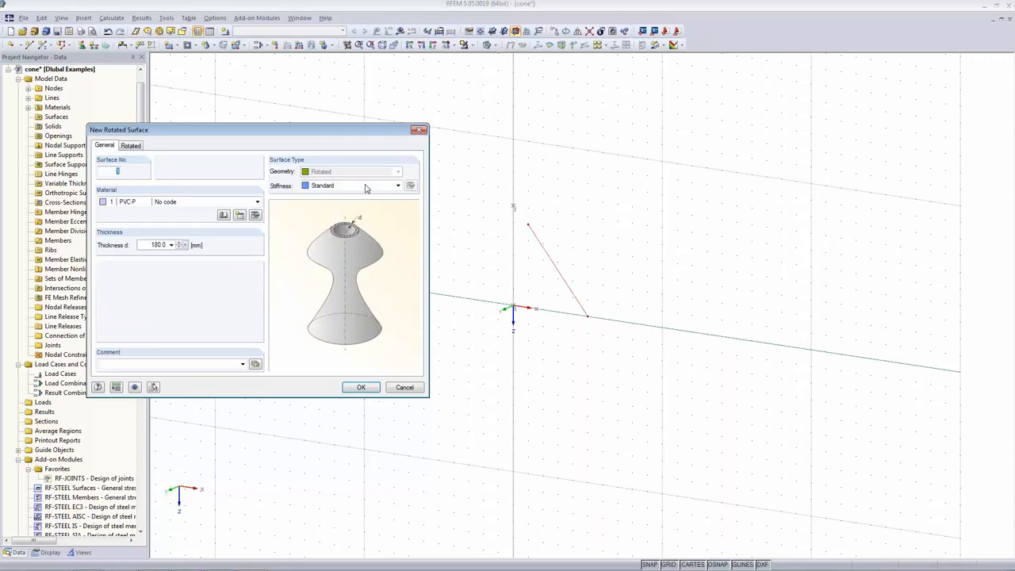
left_click(397, 185)
left_click(363, 242)
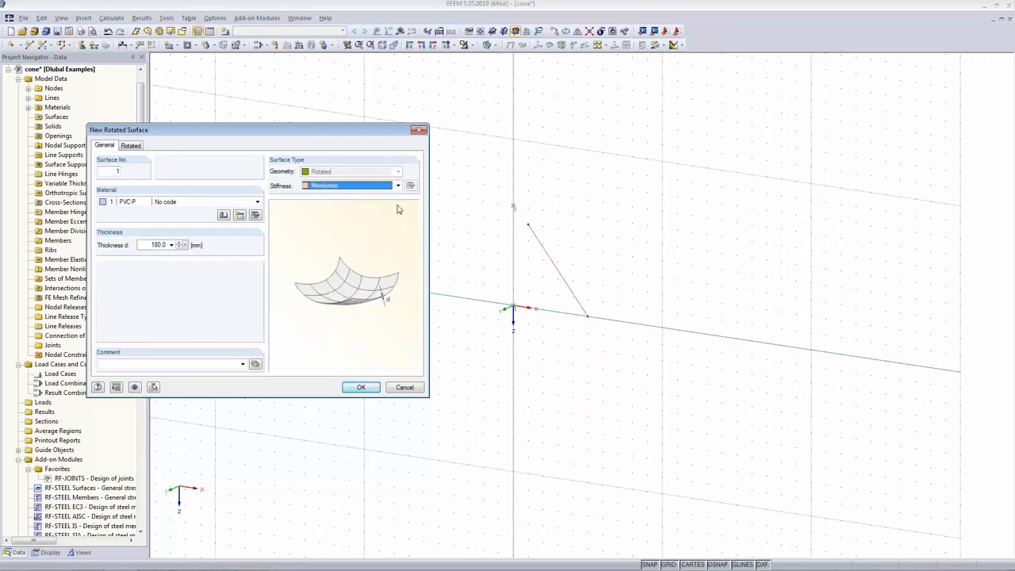
left_click(361, 387)
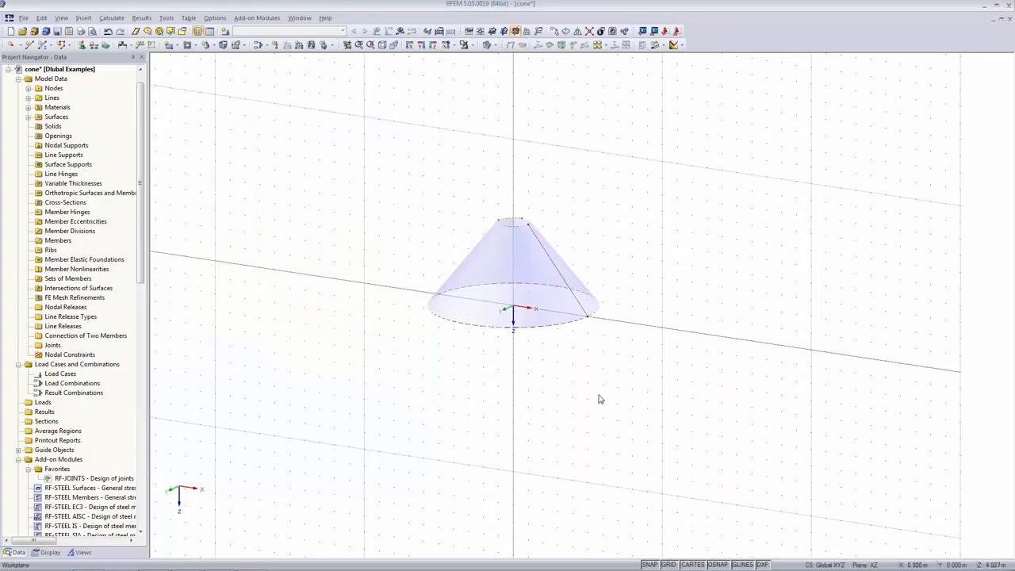
Reopen the cone surface's properties, keep Membrane as the stiffness and review its rotation parameters and FE mesh settings
double_click(488, 266)
left_click(647, 210)
left_click(618, 275)
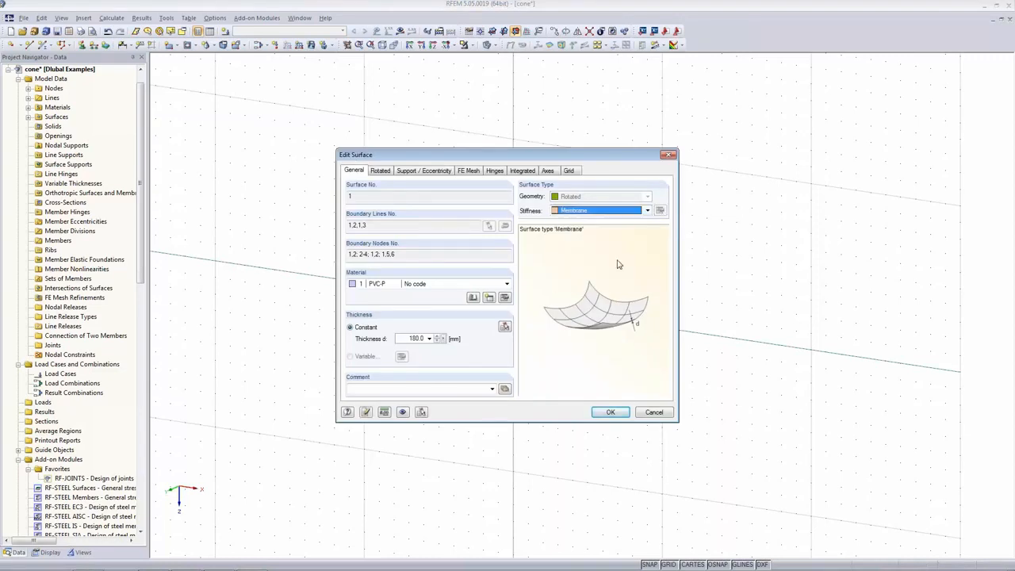
left_click(382, 172)
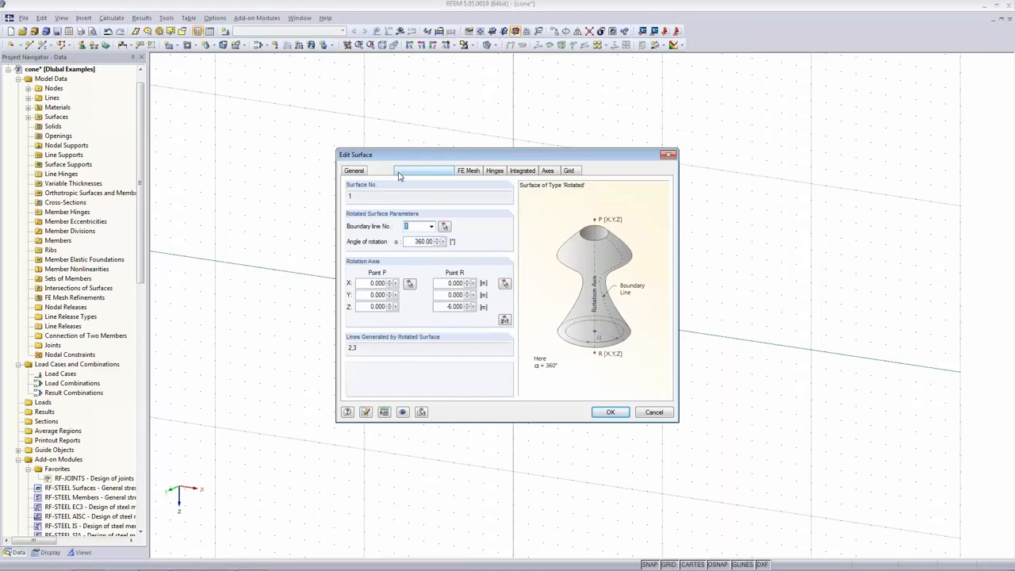
left_click(468, 172)
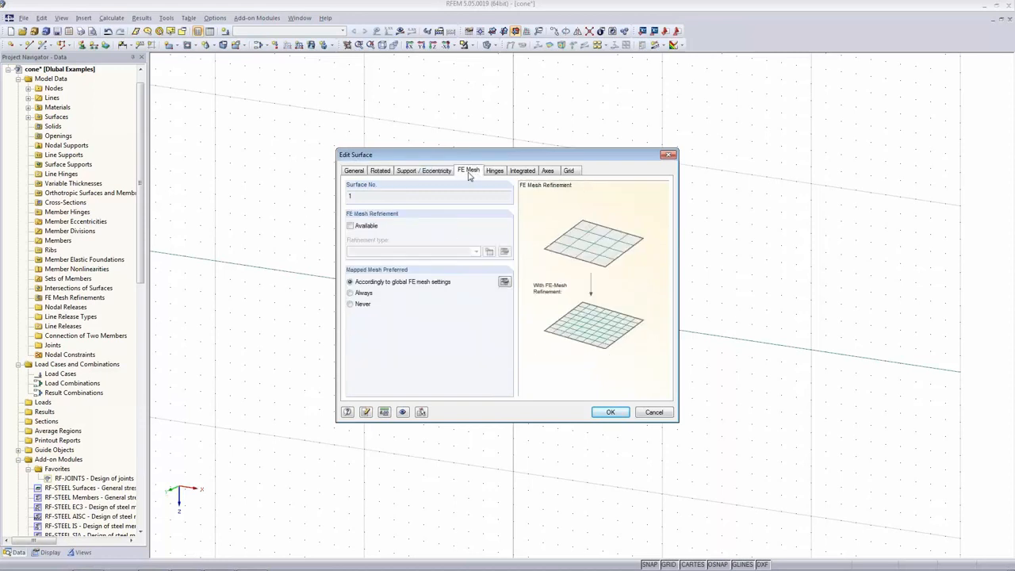
left_click(609, 412)
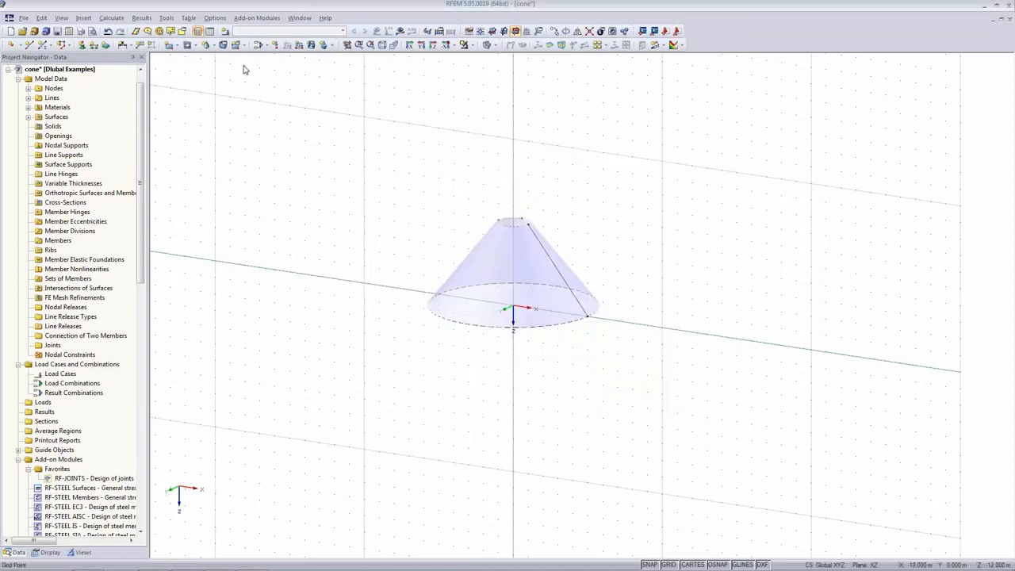
Set the shape of finite elements to triangles only in the global FE mesh settings
left_click(112, 17)
left_click(121, 137)
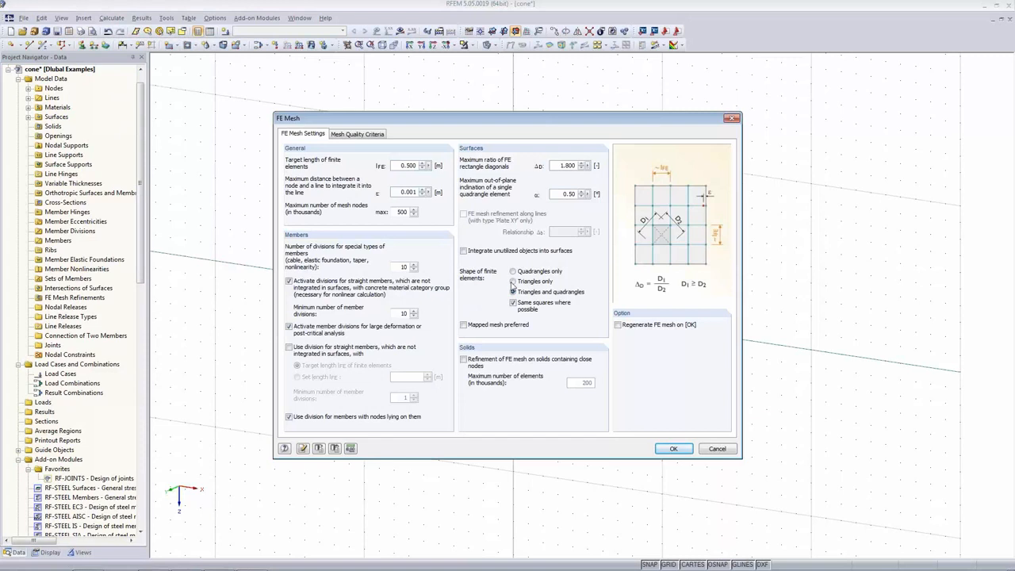
left_click(513, 283)
left_click(670, 449)
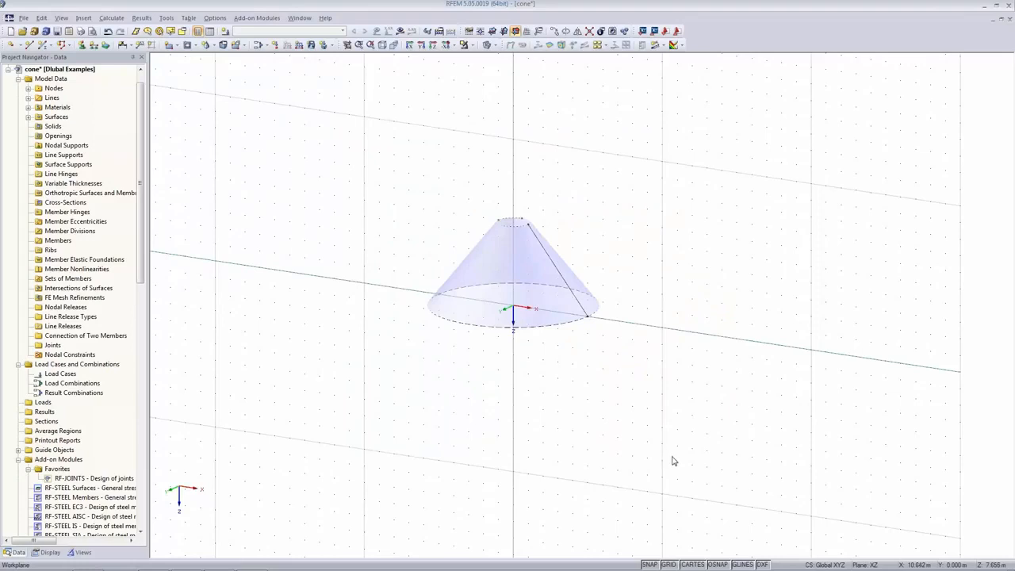
Place hinged line supports on the lower and upper circular edges of the cone
left_click(92, 46)
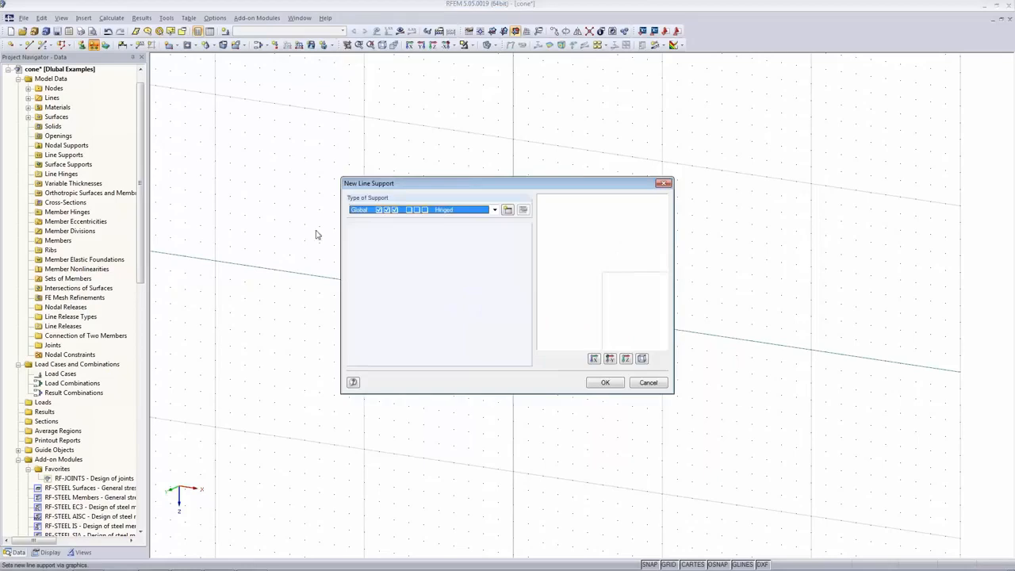
left_click(605, 382)
left_click(553, 325)
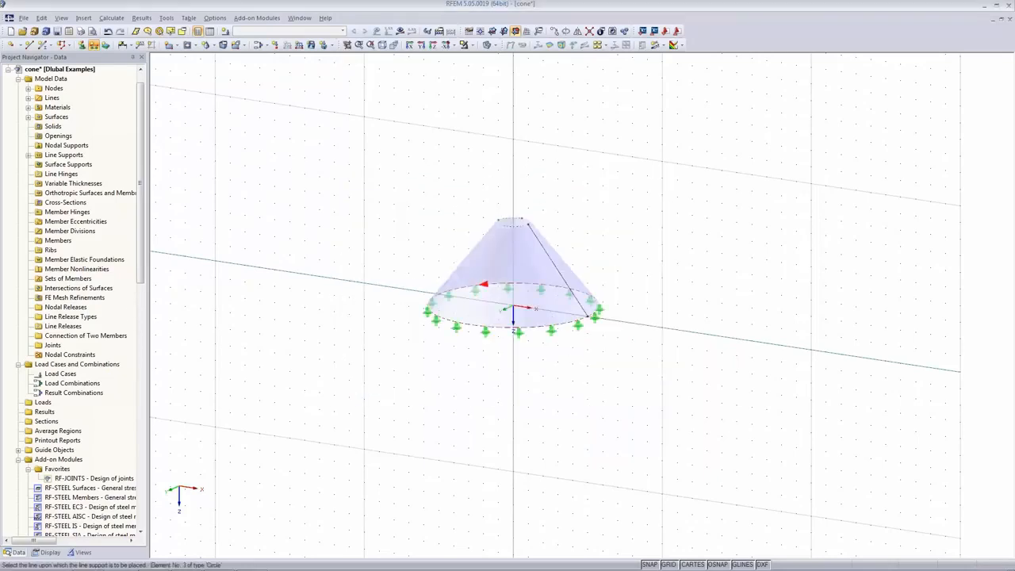
left_click(511, 222)
key("Escape")
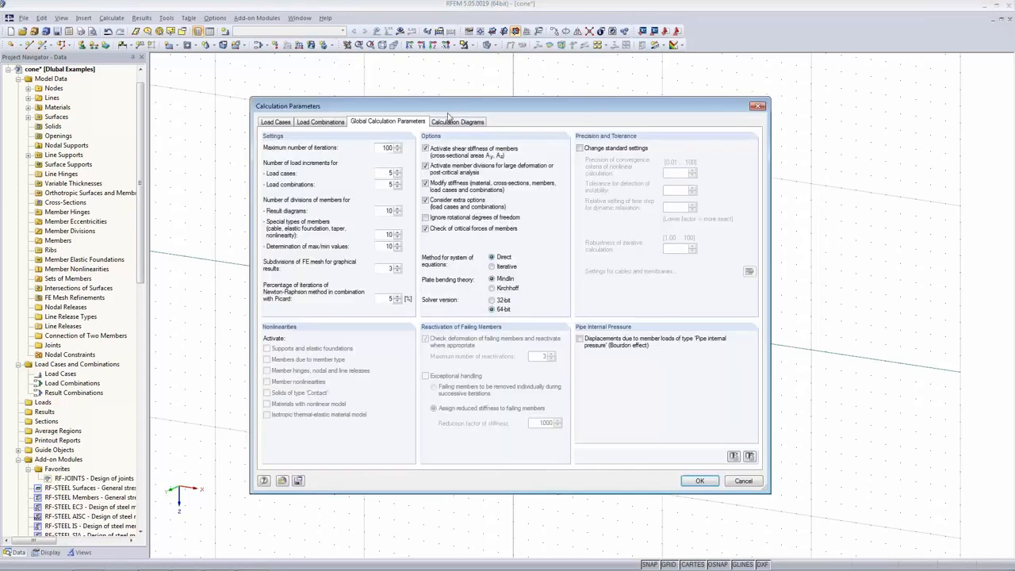
Close the calculation parameters without changes and activate RF-FORM-FINDING in the general data of the cone model
left_click(743, 480)
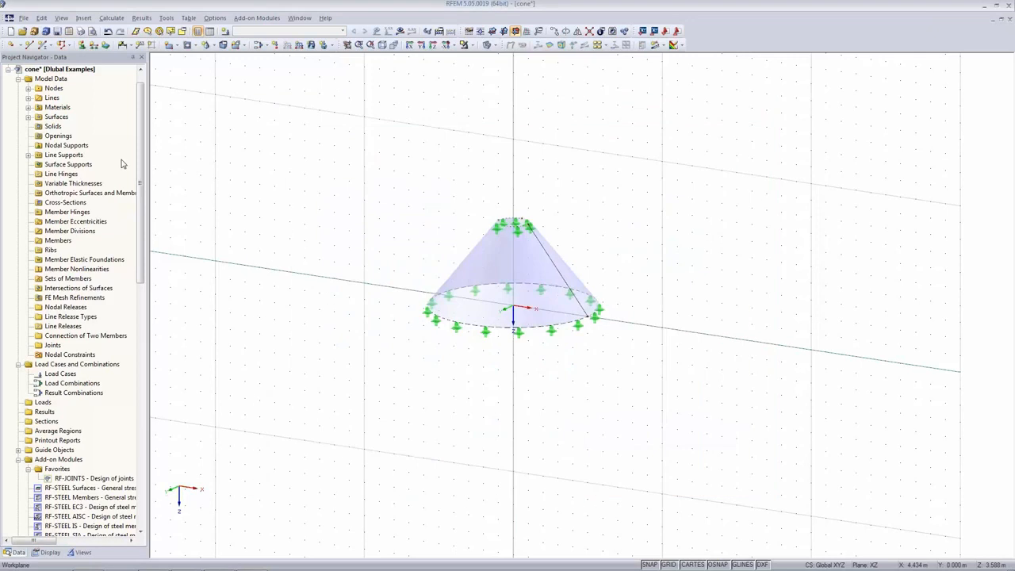
scroll(139, 218, "up", 1)
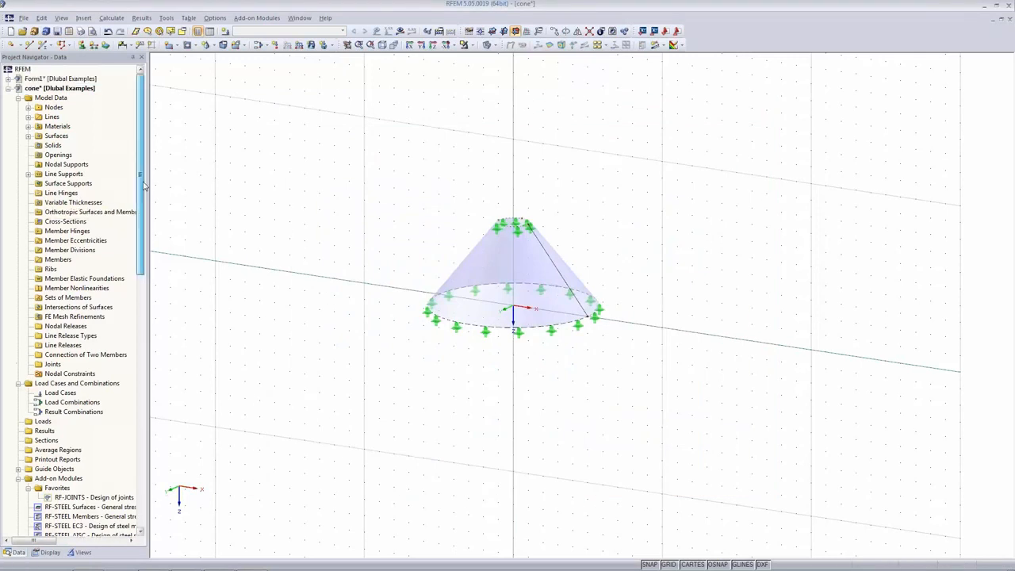
left_click(77, 89)
right_click(78, 93)
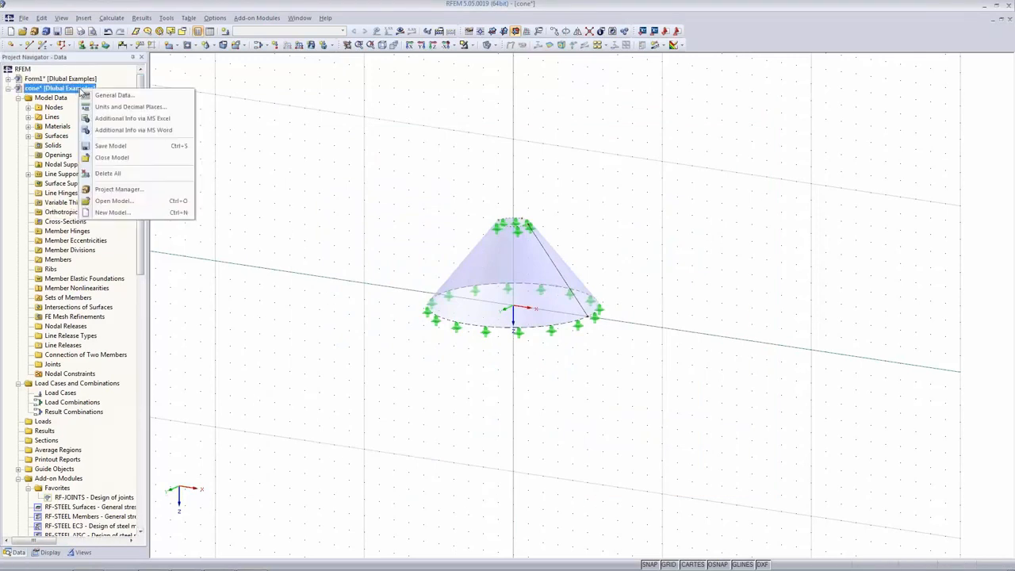
left_click(130, 97)
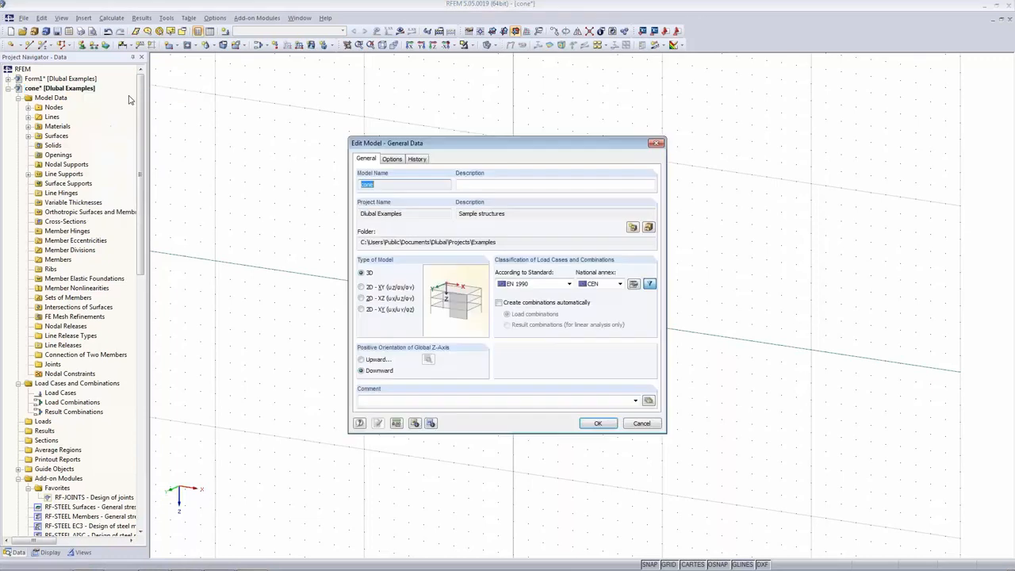
left_click(399, 160)
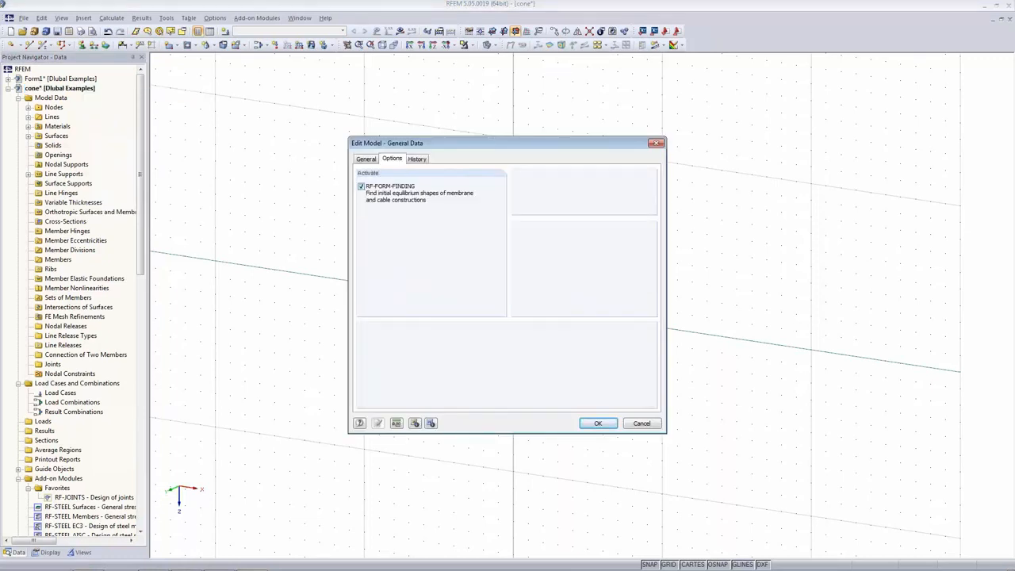
left_click(596, 425)
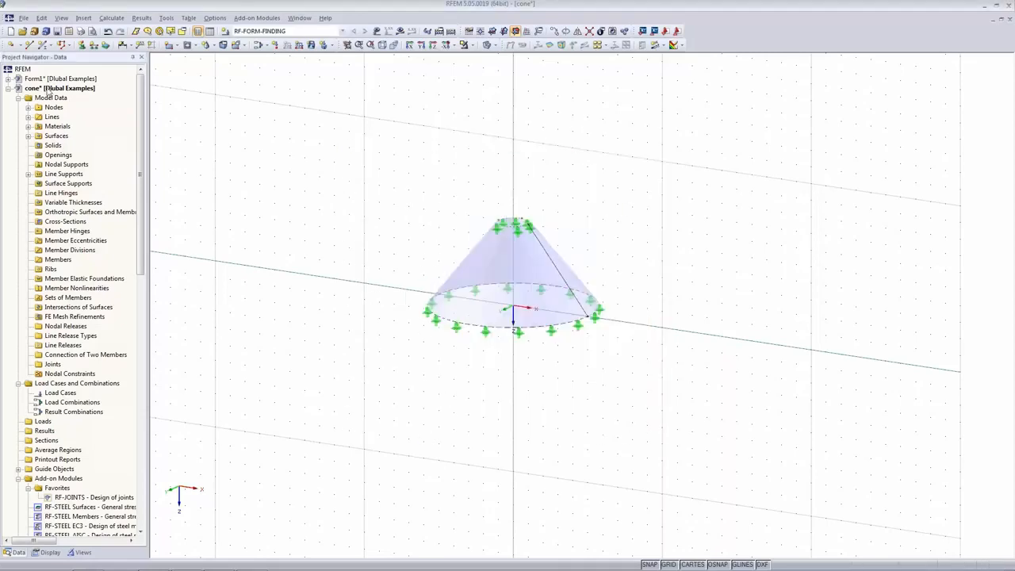
Accept an isotropic form-finding prestress for the cone membrane, defined as force with 1.0 kN/m along warp and weft
double_click(487, 294)
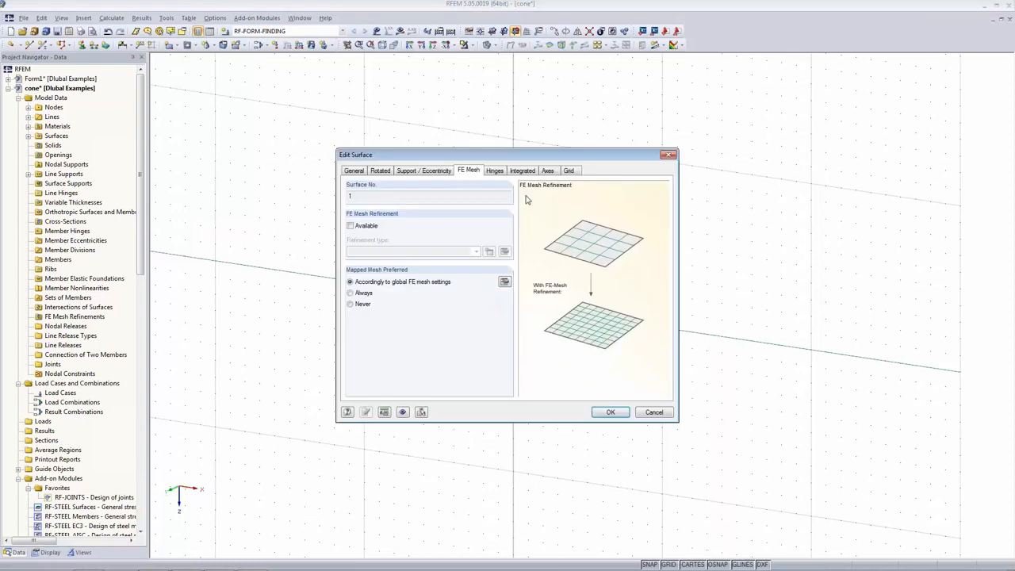
left_click(354, 172)
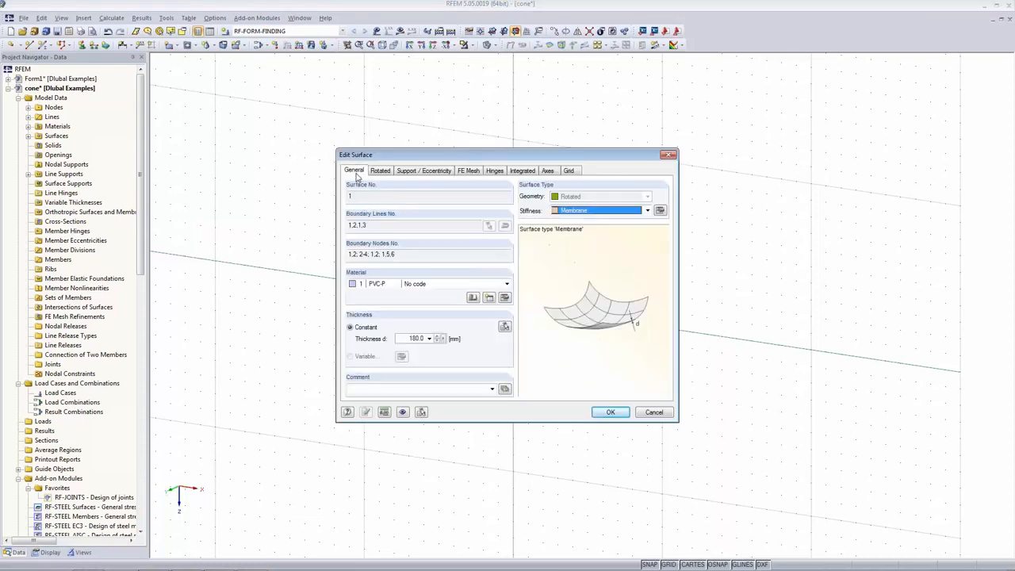
left_click(659, 210)
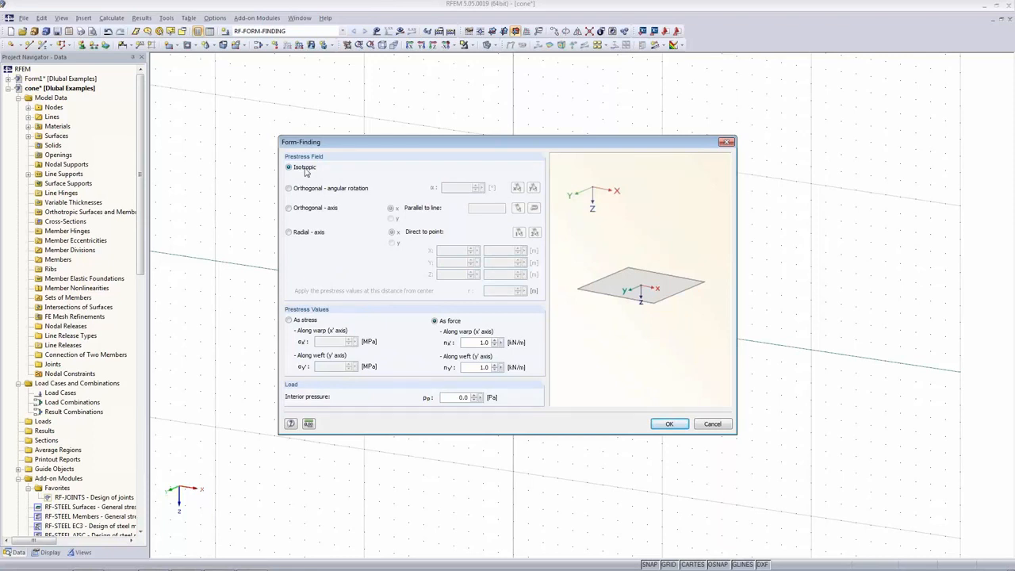
left_click_drag(396, 151, 384, 208)
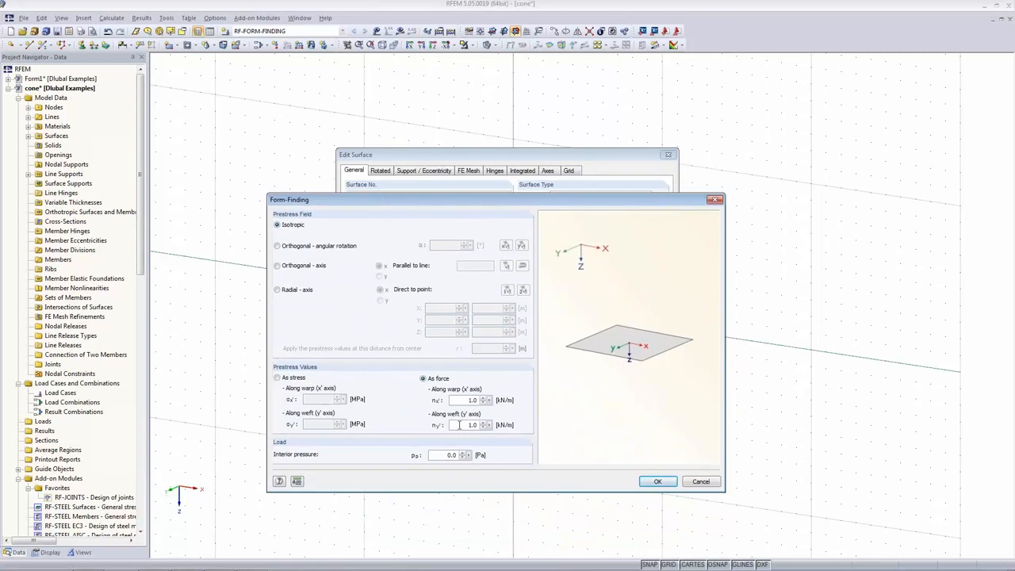
left_click(657, 481)
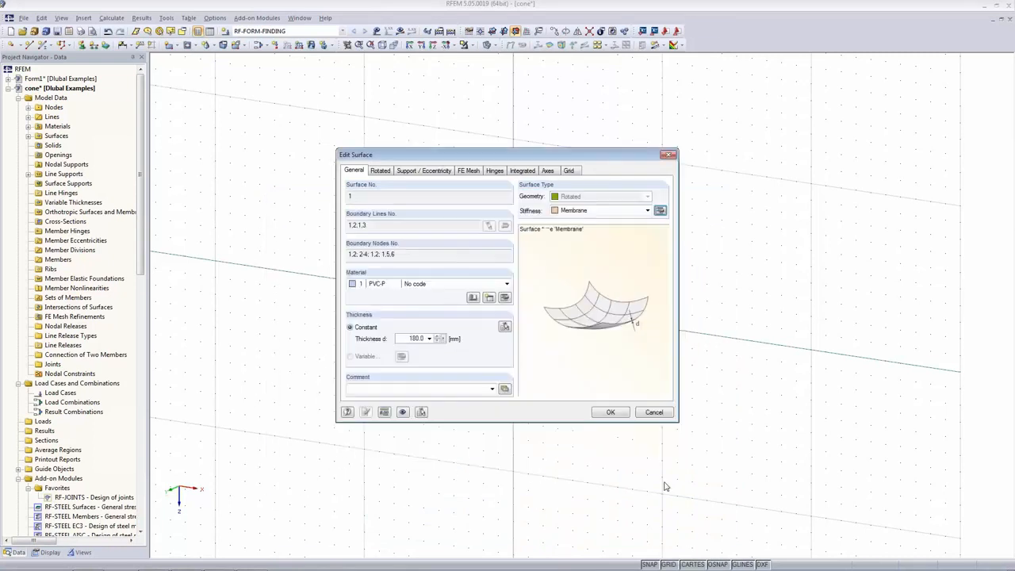
left_click(610, 411)
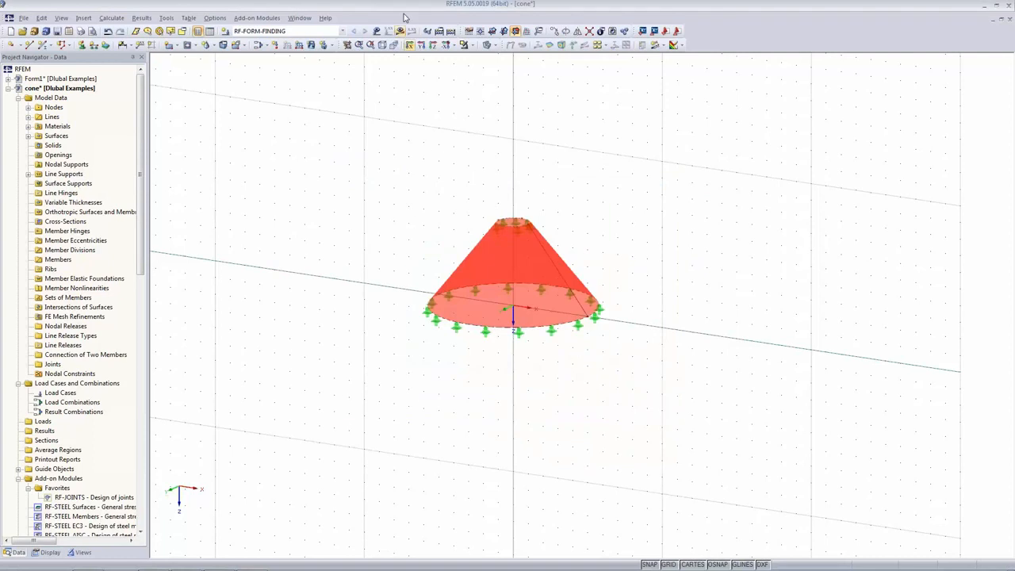
left_click(402, 164)
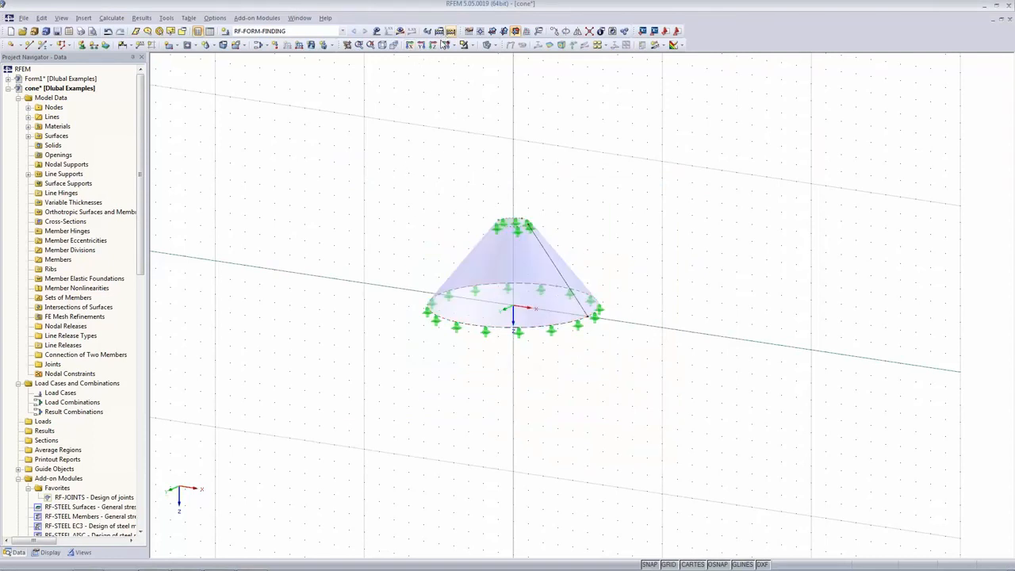
Set the form-finding calculation to the projection method with 50 iterations for loading prestress
left_click(443, 33)
left_click(515, 122)
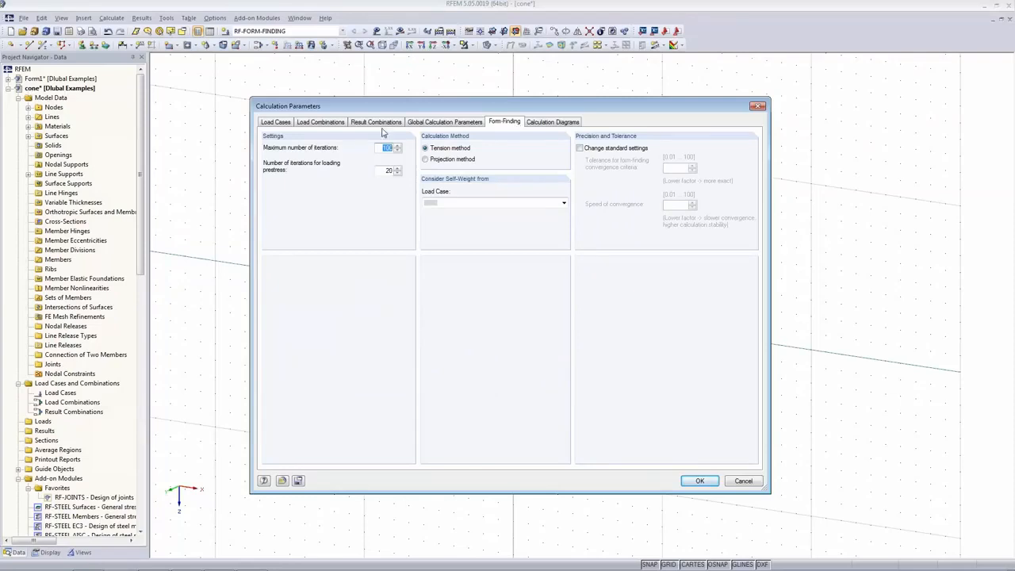
left_click(439, 161)
double_click(389, 170)
type("50")
left_click(452, 158)
left_click(701, 481)
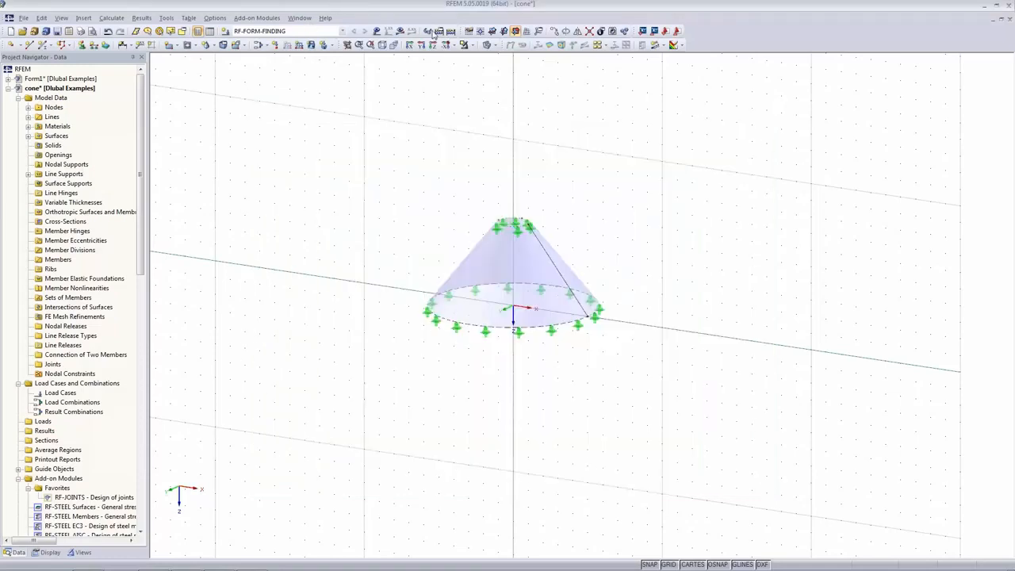
Run the RF-FORM-FINDING calculation for the cone and adjust the deformation display factor of the results
left_click(401, 31)
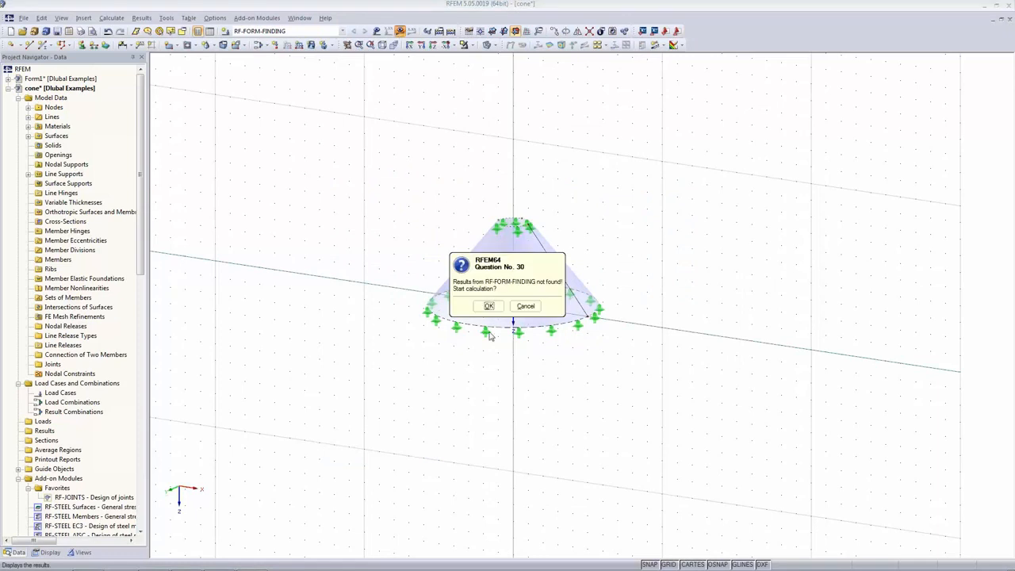
left_click(492, 308)
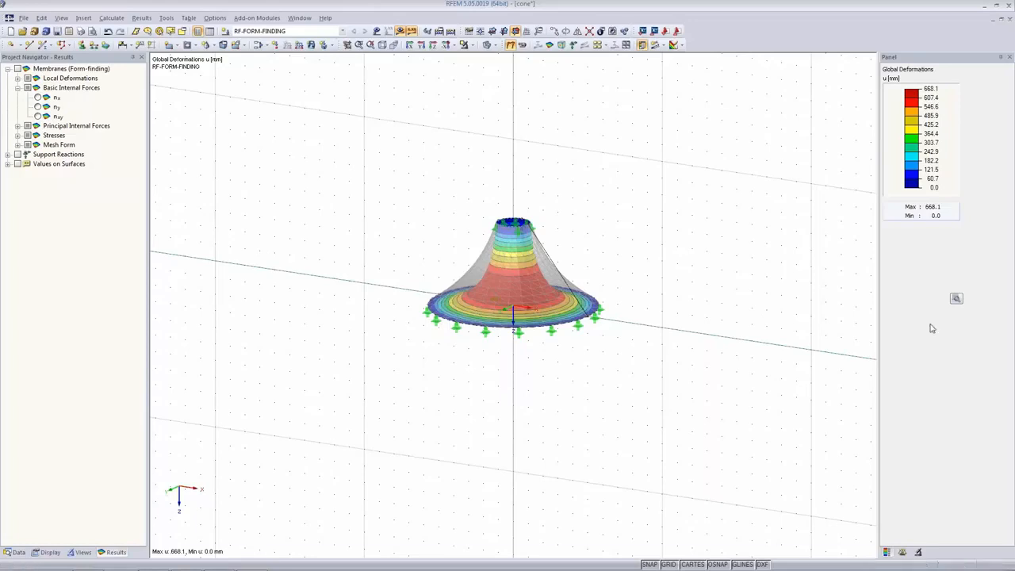
left_click(901, 552)
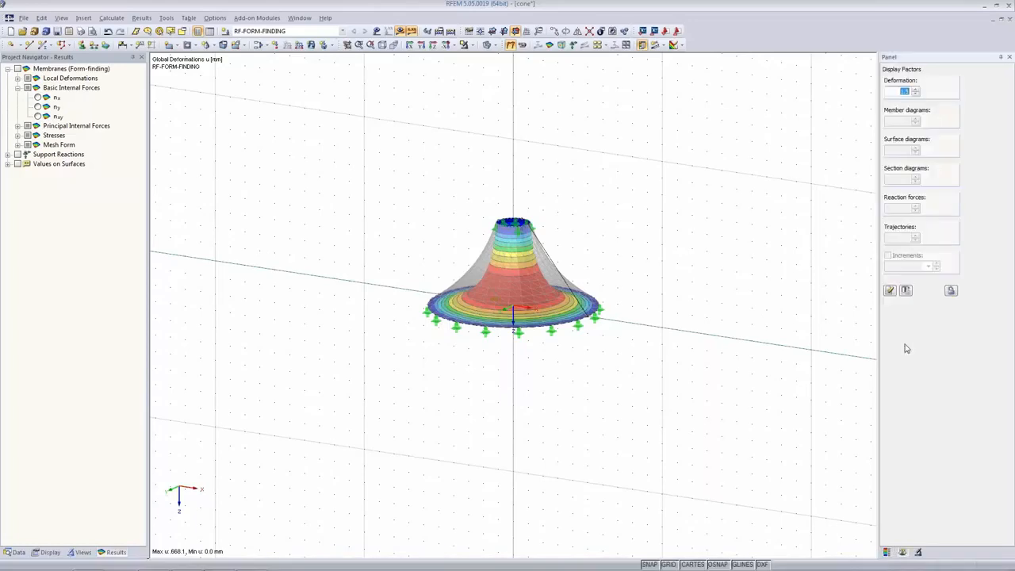
type("0")
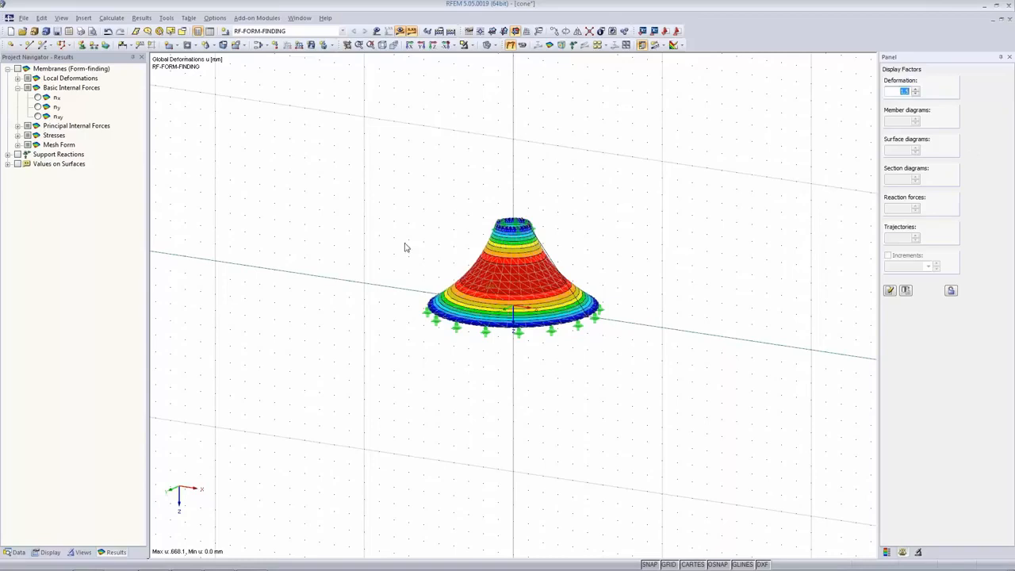
Examine the distribution of the basic internal forces nx and ny on the form-found cone
left_click(887, 552)
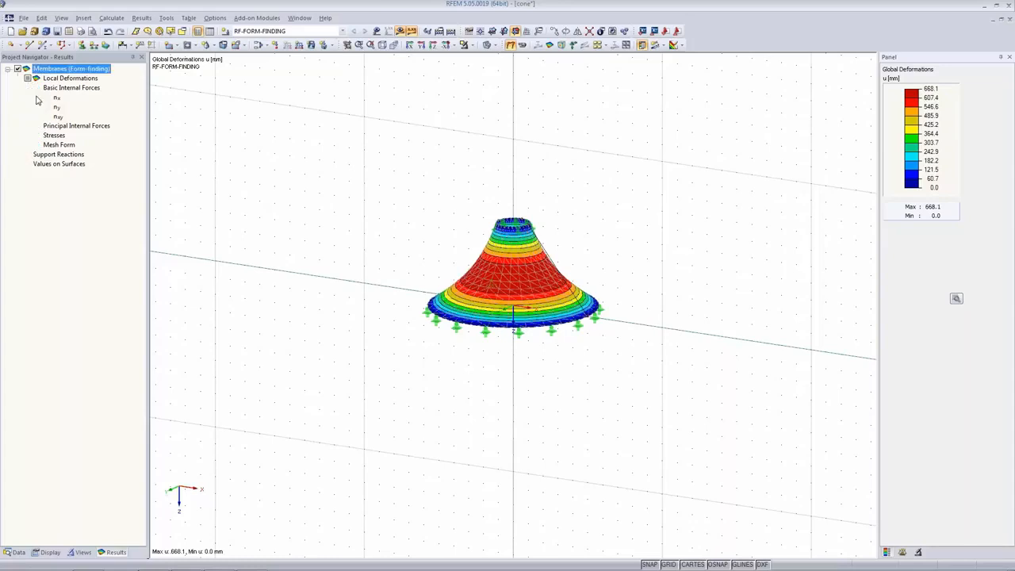
left_click(37, 97)
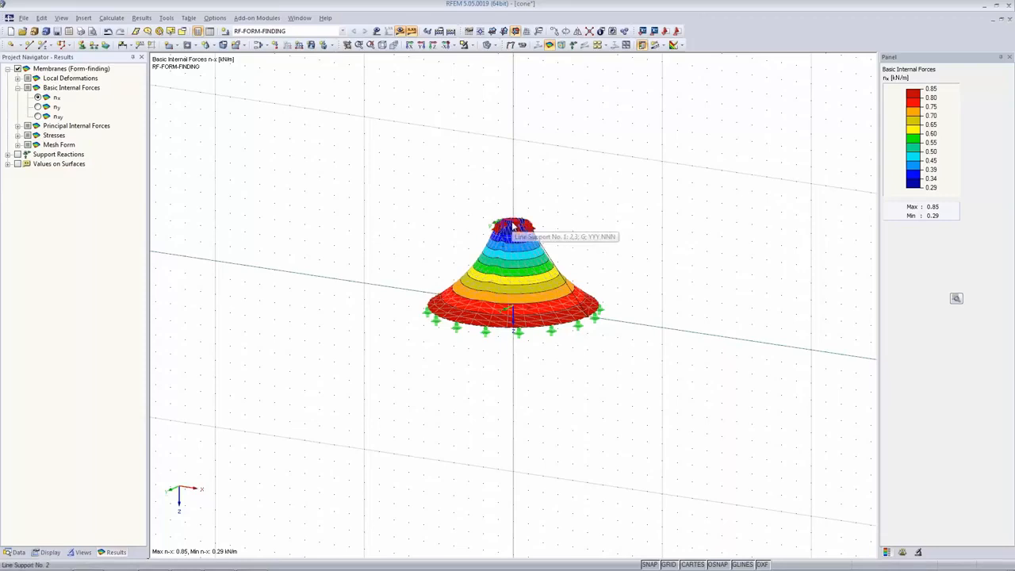
left_click(38, 106)
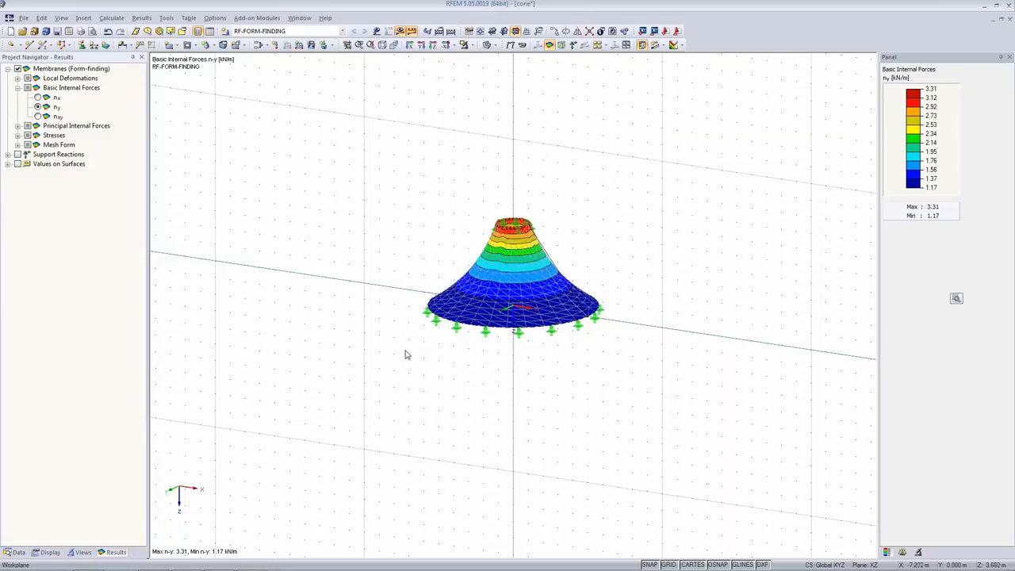
Switch the form-finding calculation to the tension method and accept deleting the existing results
left_click(439, 31)
left_click(499, 122)
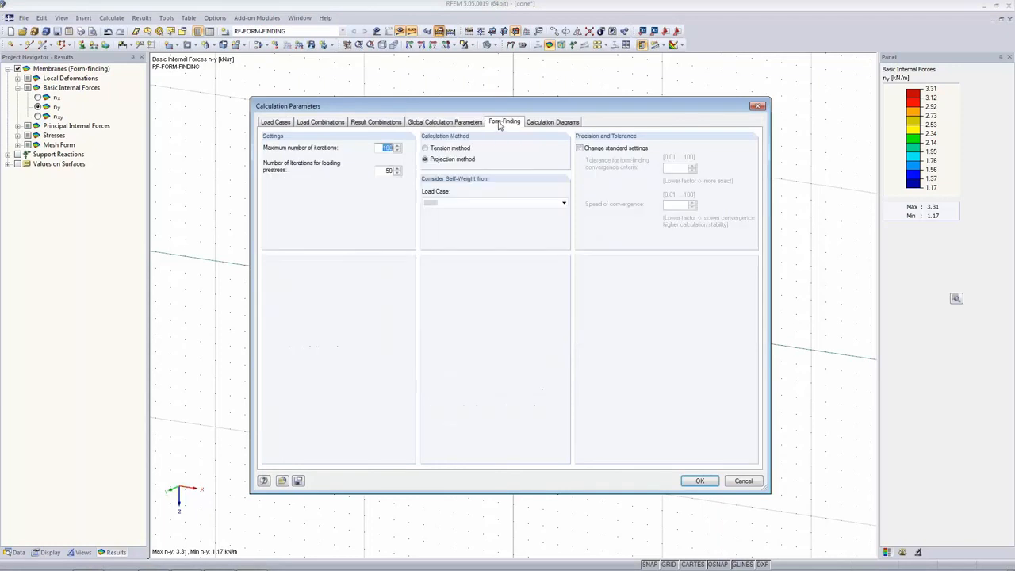
left_click(426, 148)
left_click(699, 482)
left_click(492, 321)
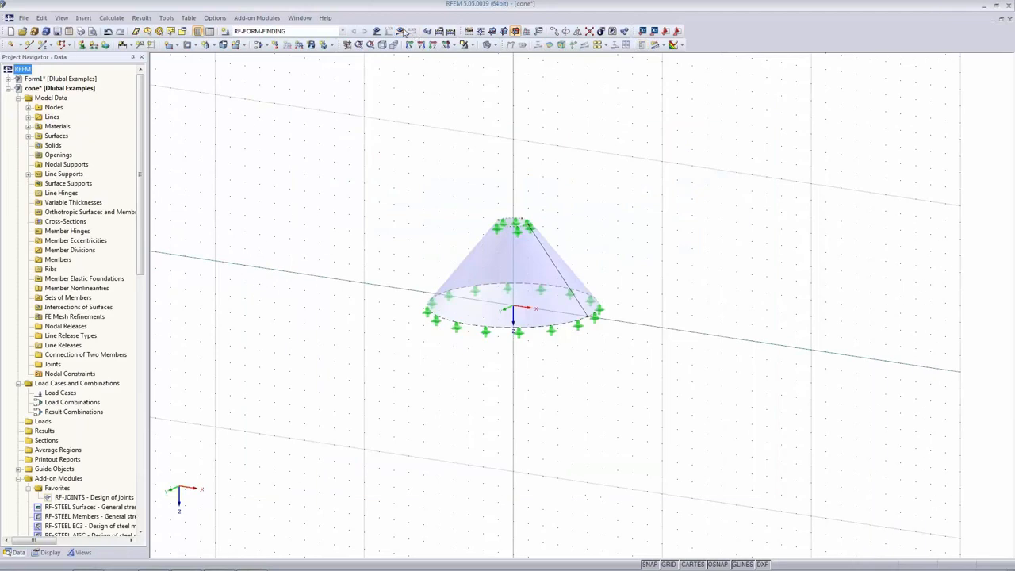
Run the cone's form-finding with the tension method and inspect the shape and ny forces up close
left_click(401, 31)
left_click(489, 306)
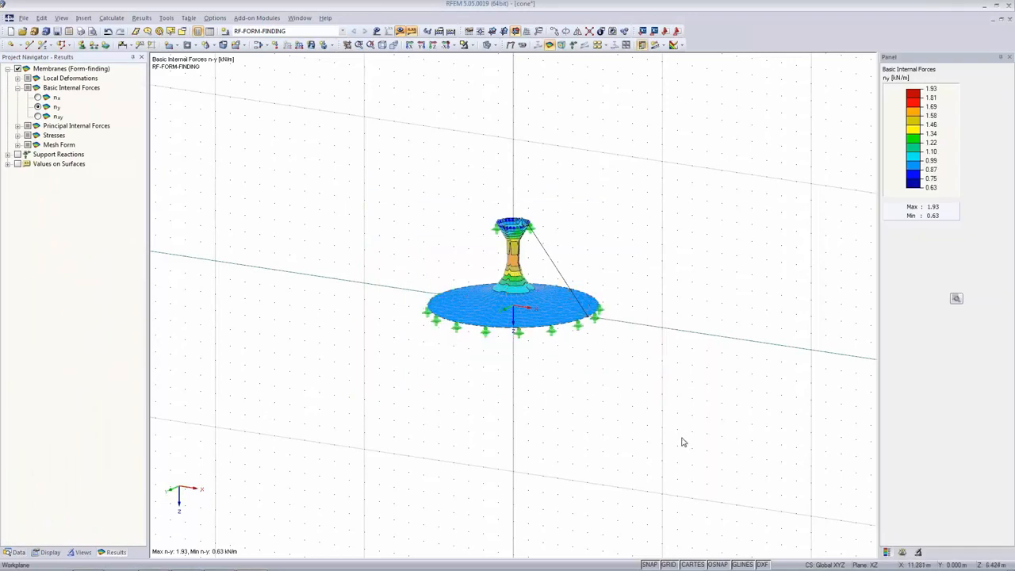
scroll(564, 252, "up", 5)
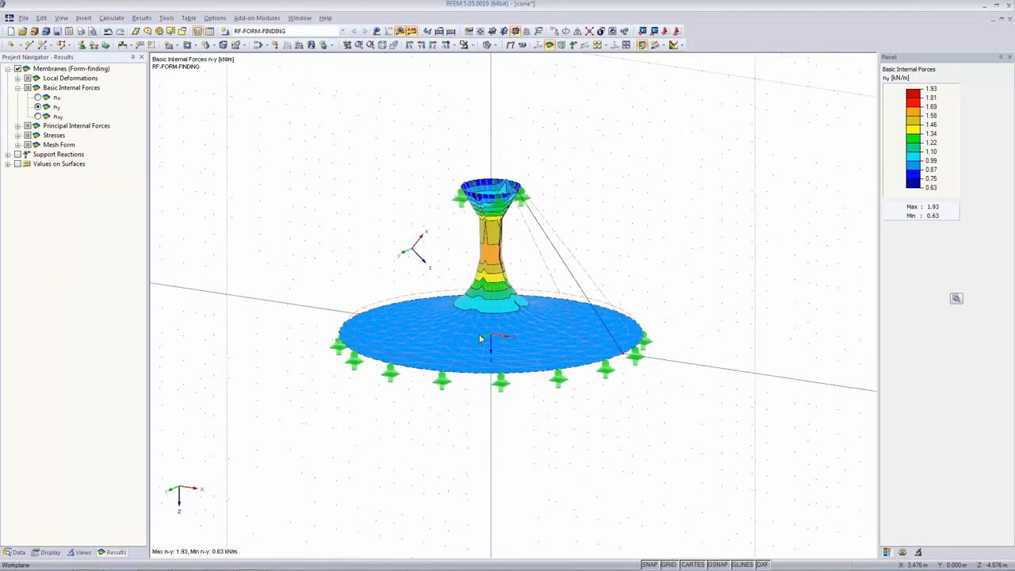
middle_click_drag(786, 215, 785, 257)
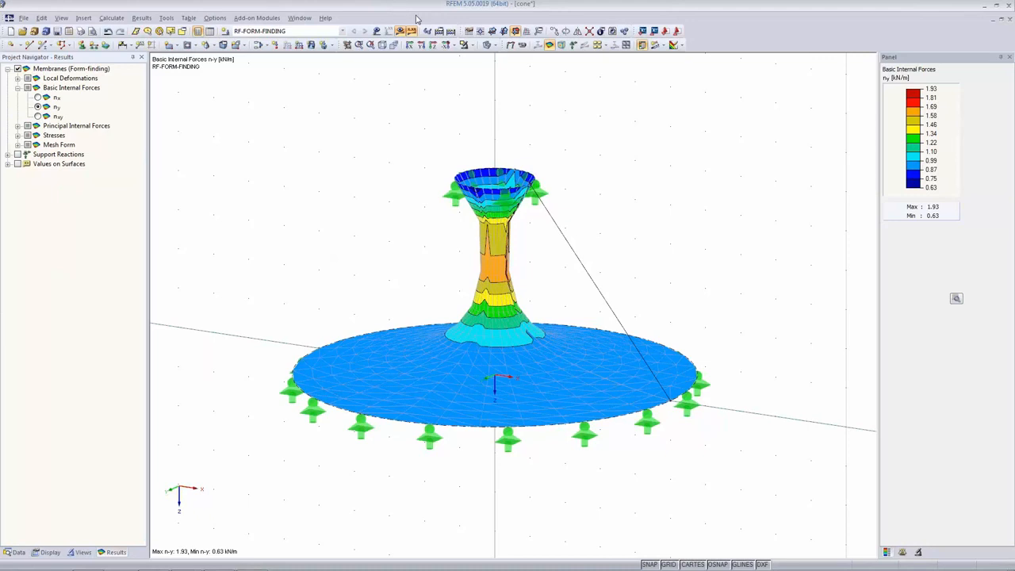
Switch the form-finding back to the projection method, accept deleting the results, and recalculate the cone
left_click(439, 31)
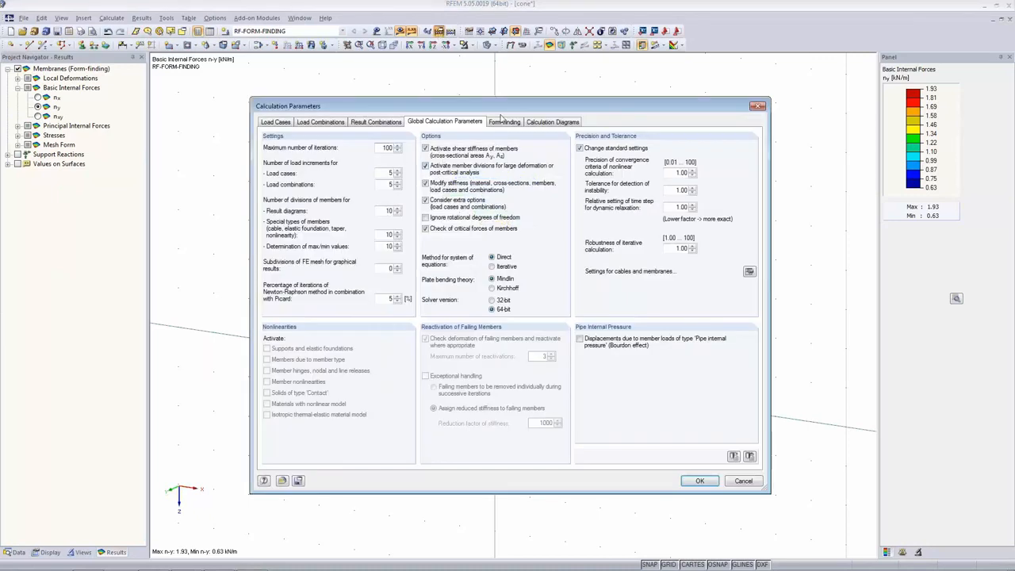
left_click(504, 121)
left_click(455, 159)
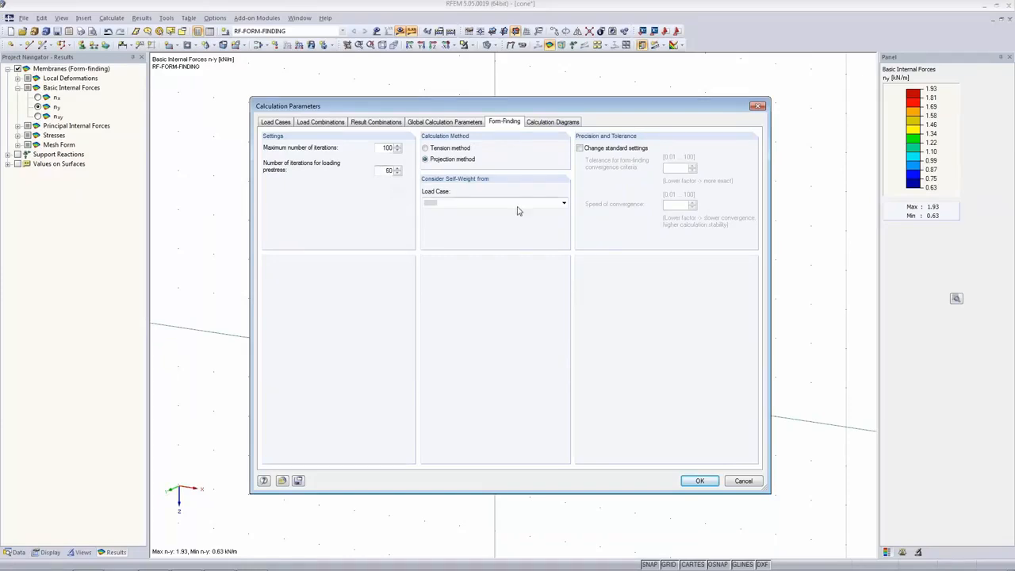
left_click(699, 480)
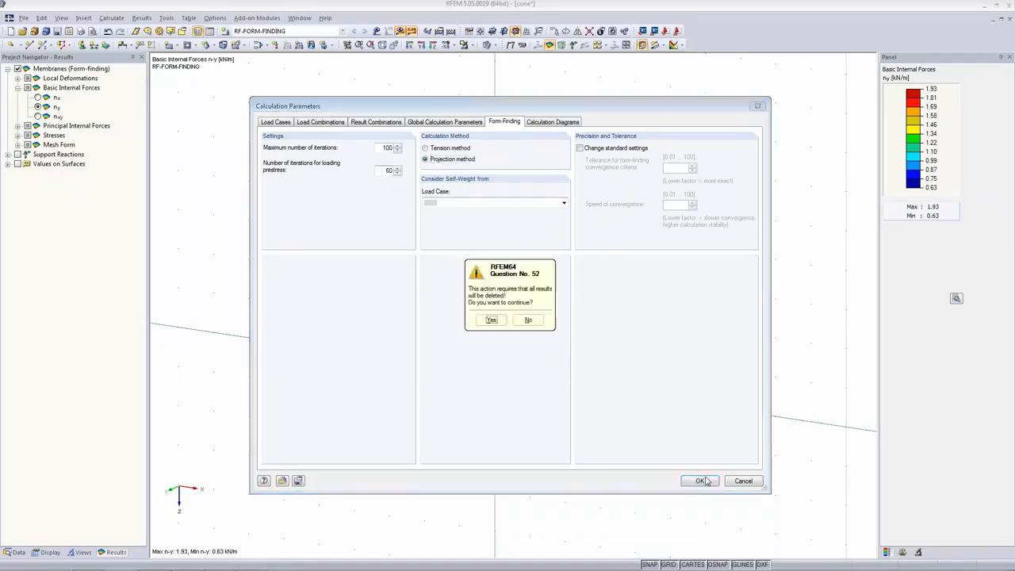
left_click(494, 318)
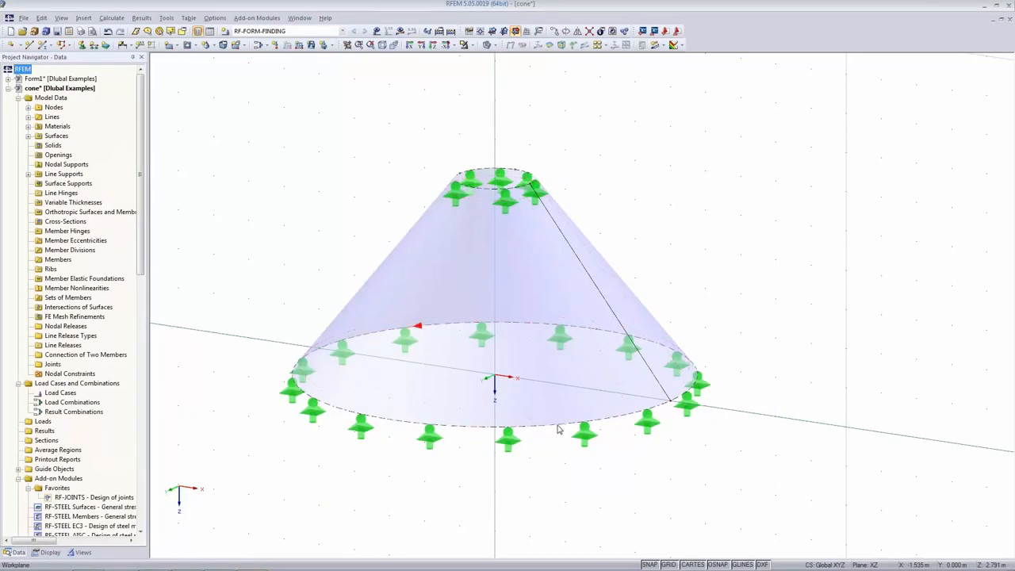
left_click(401, 31)
left_click(496, 305)
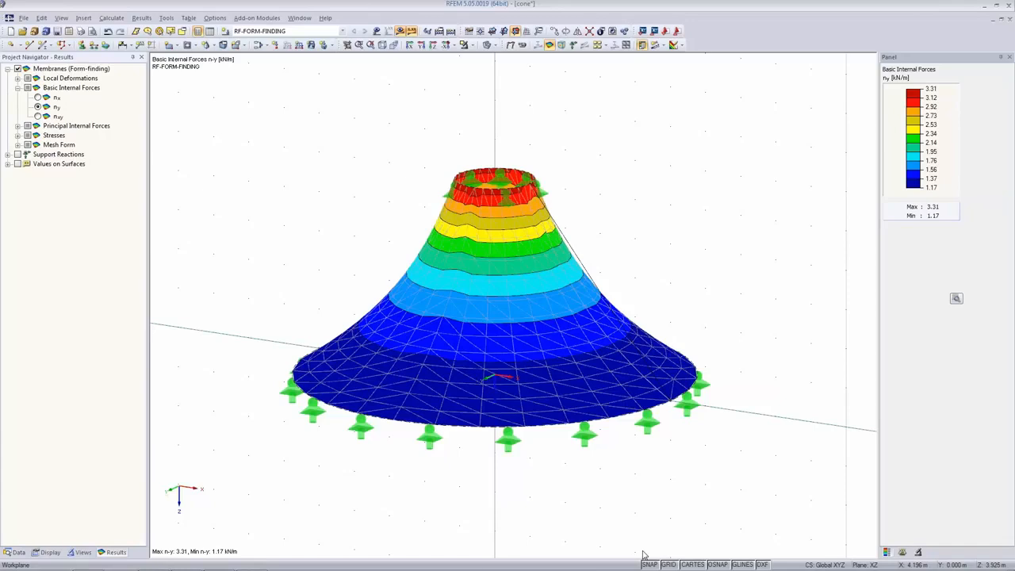
Open the model "Steel construction with membrane roof" from network drive H:
left_click(22, 31)
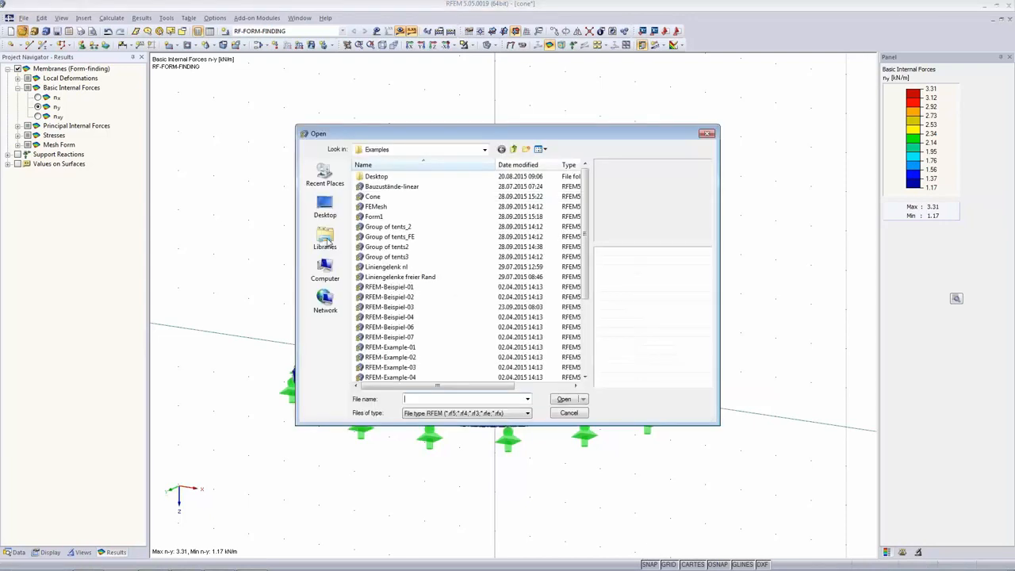
left_click(325, 273)
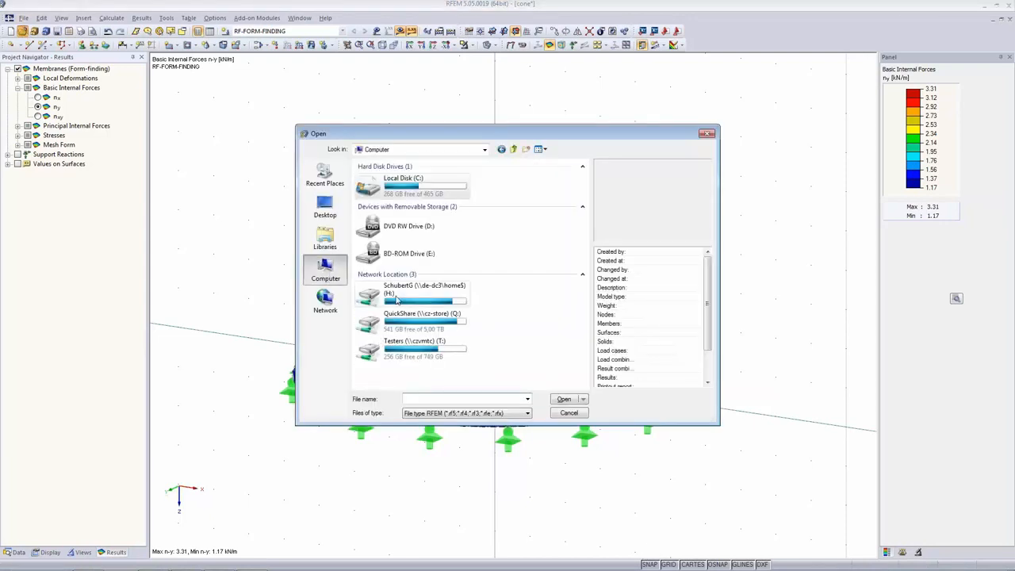
double_click(390, 311)
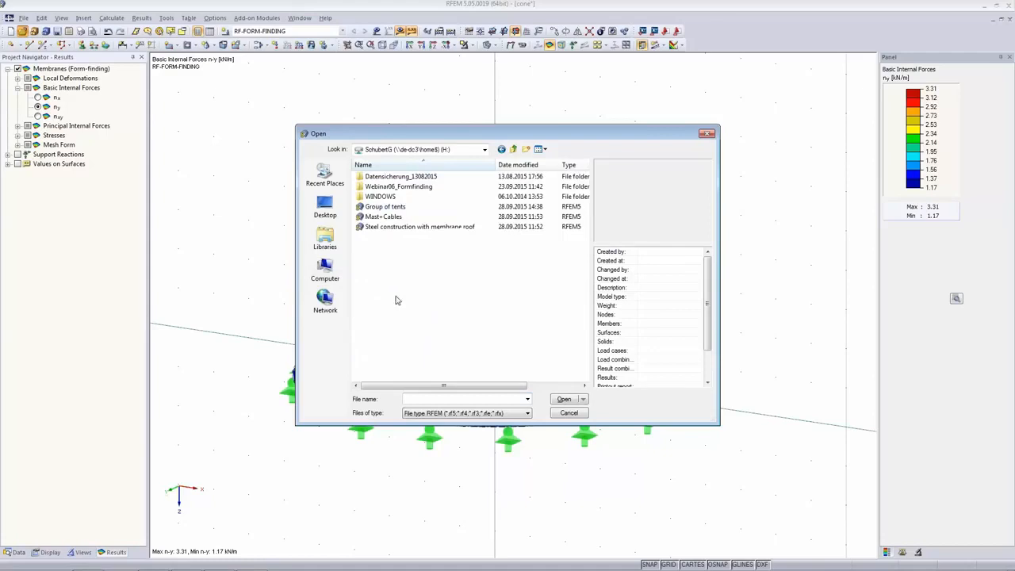
left_click(388, 217)
left_click(413, 226)
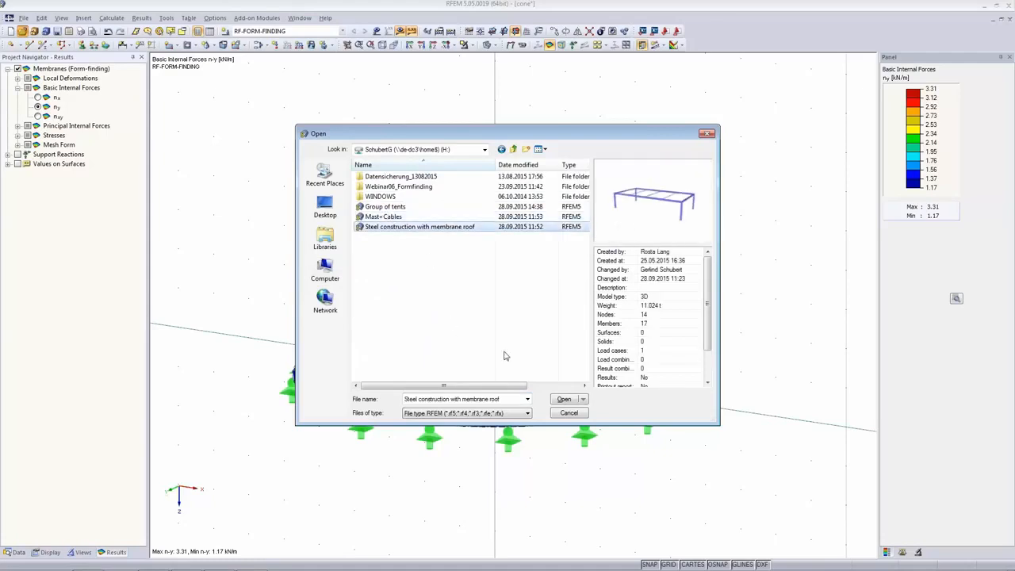
left_click(560, 400)
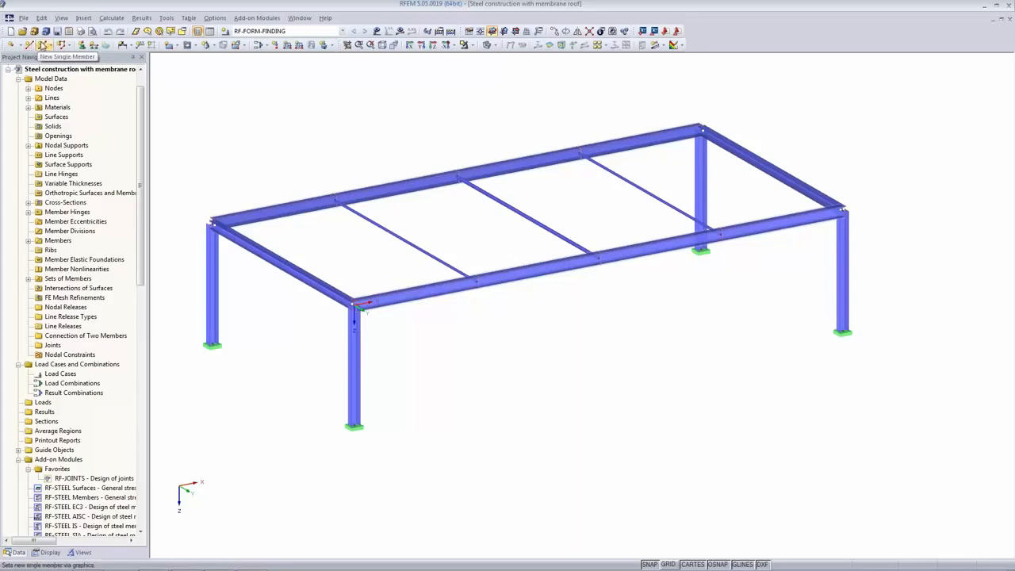
Define a new single beam member with cross-section RO 139.7x10.0 in Steel S 235
left_click(42, 46)
left_click(447, 336)
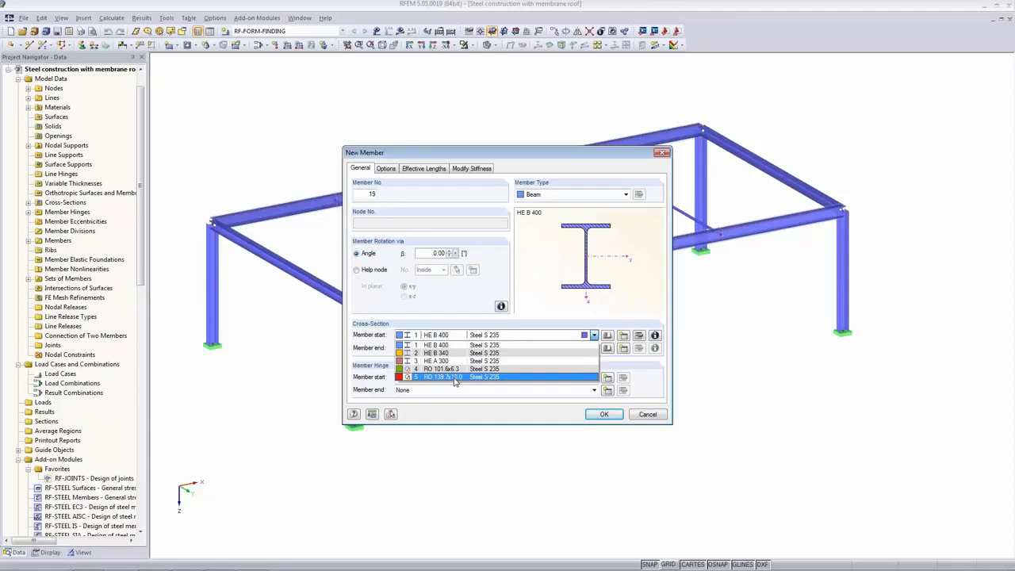
left_click(454, 377)
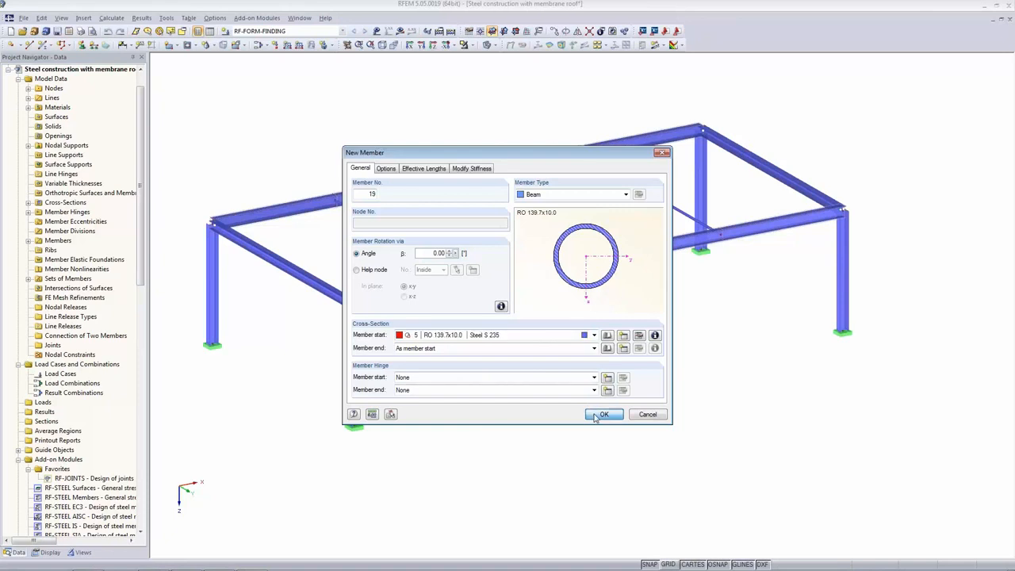
left_click(601, 414)
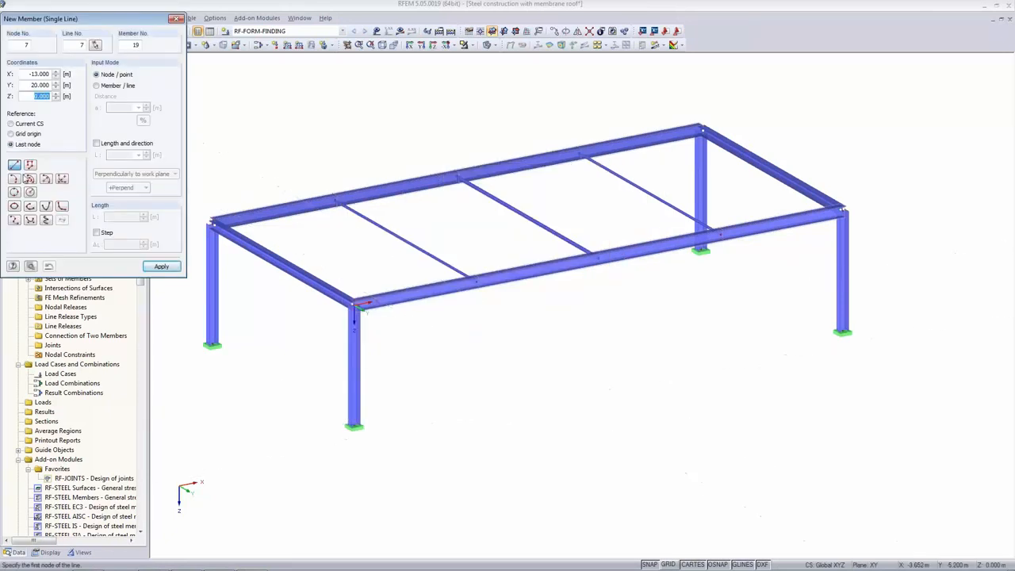
Try to draw a semicircular arc member between the ends of the middle crossbar, centred on its midpoint, and undo it
left_click(29, 179)
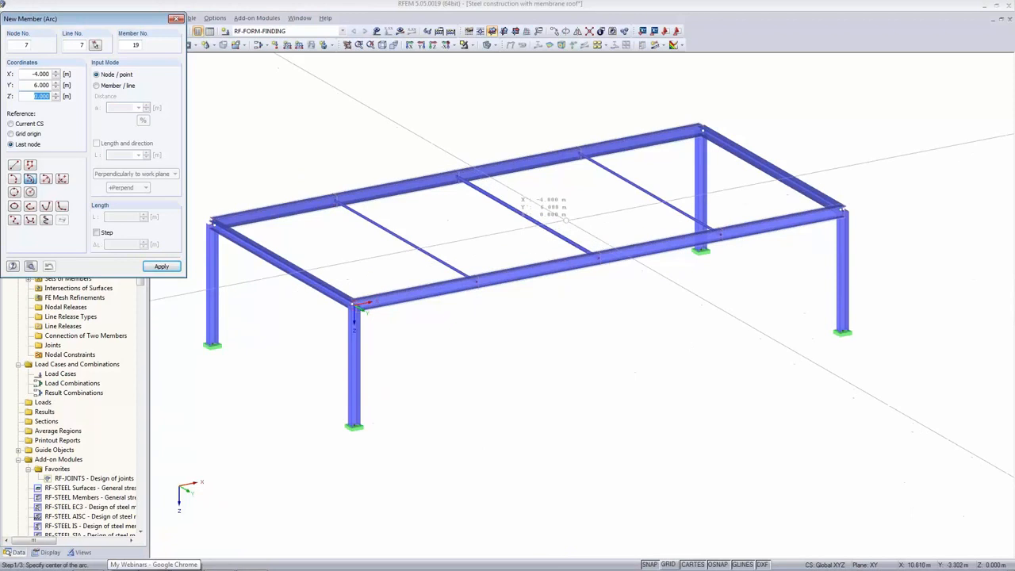
left_click(526, 216)
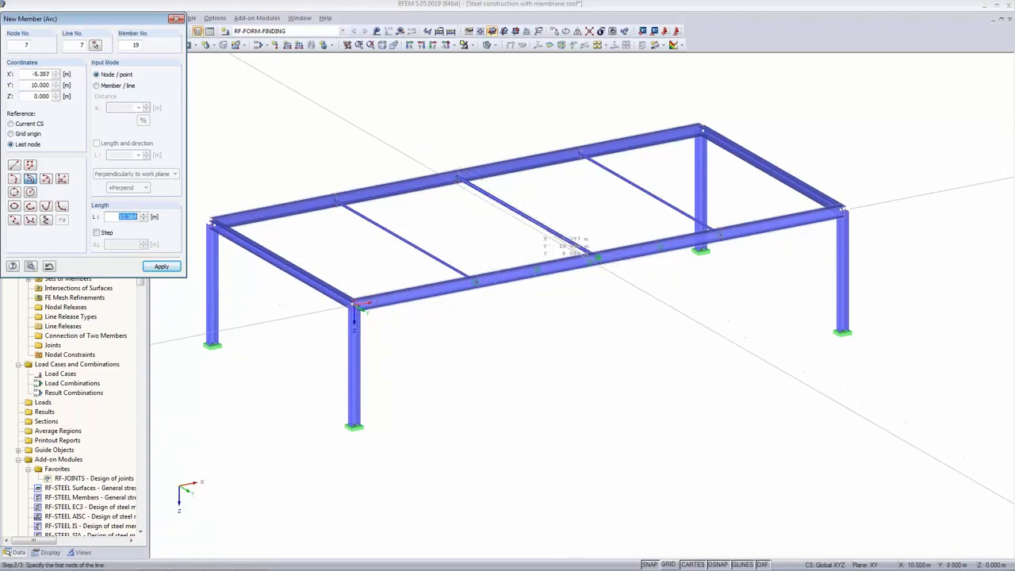
left_click(592, 256)
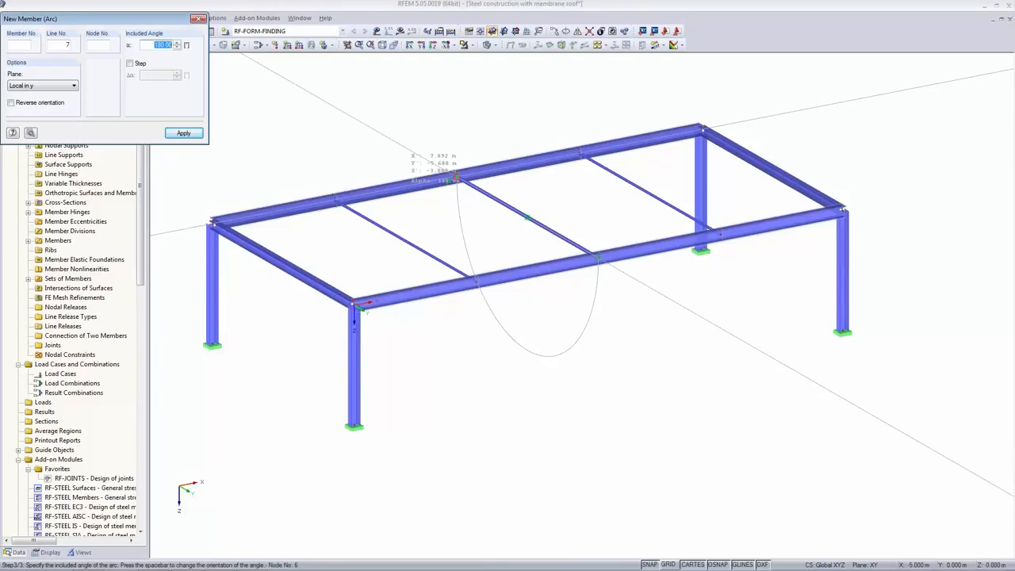
key("space")
key("space")
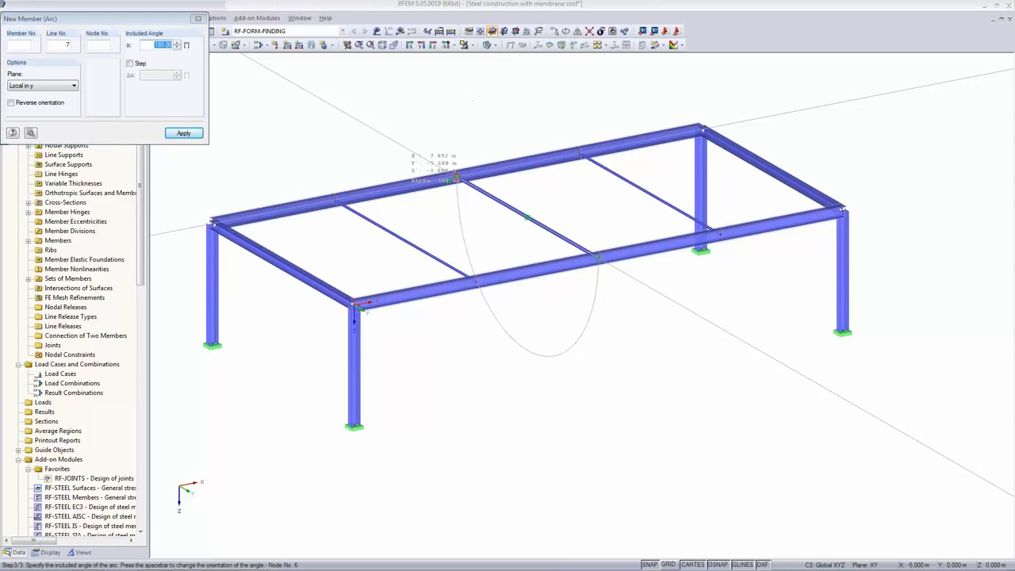
left_click(454, 179)
left_click_drag(118, 19, 121, 93)
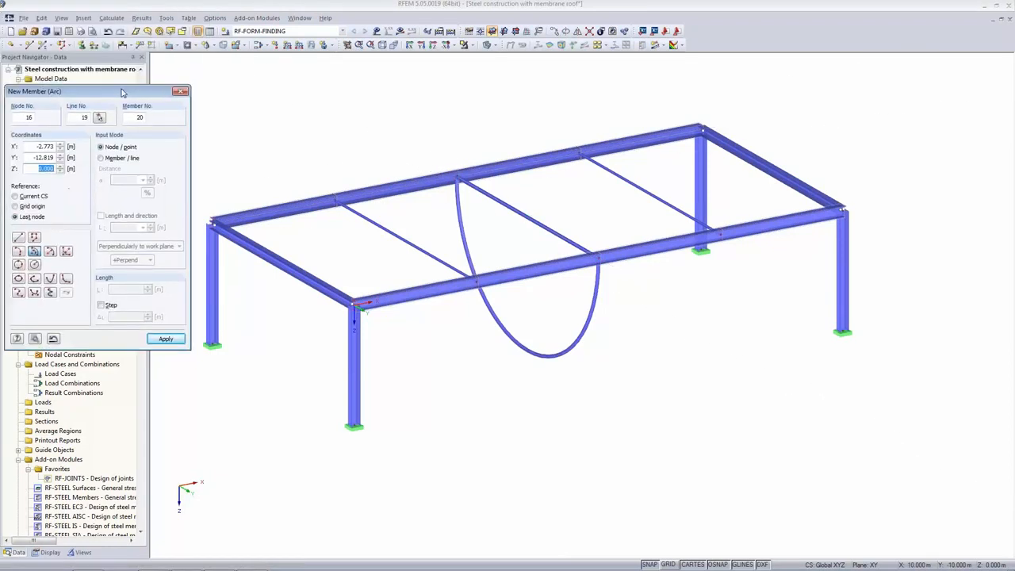
left_click(110, 31)
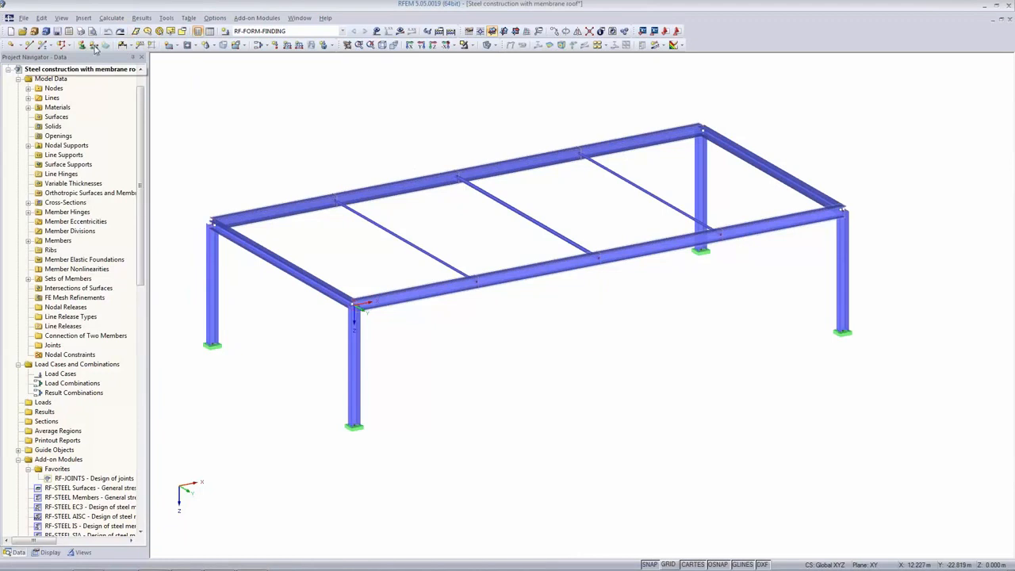
Add a semicircular RO 139.7x10.0 beam arching upward between the ends of the middle crossbar, centred on the crossbar's midpoint
left_click(45, 45)
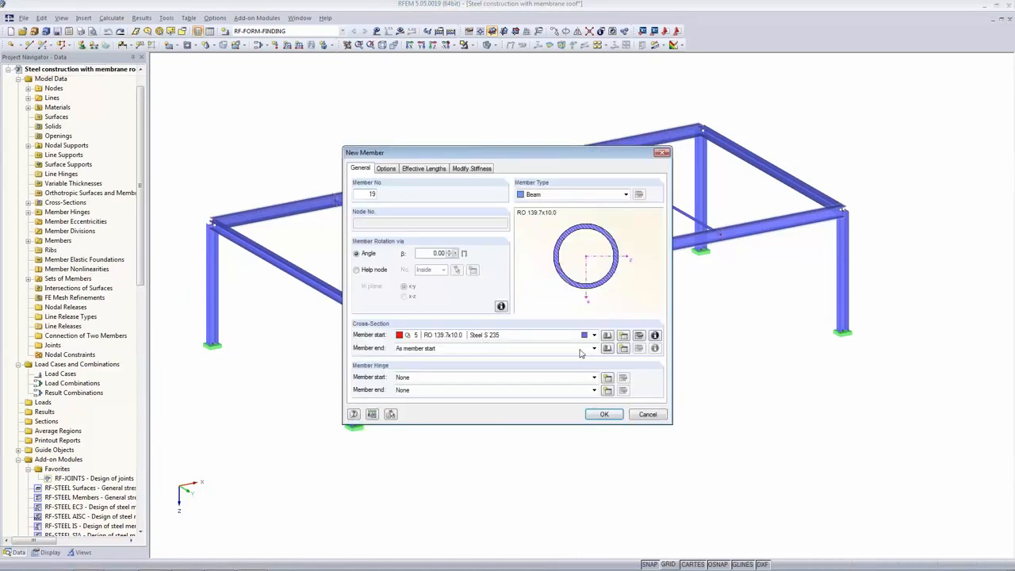
left_click(604, 413)
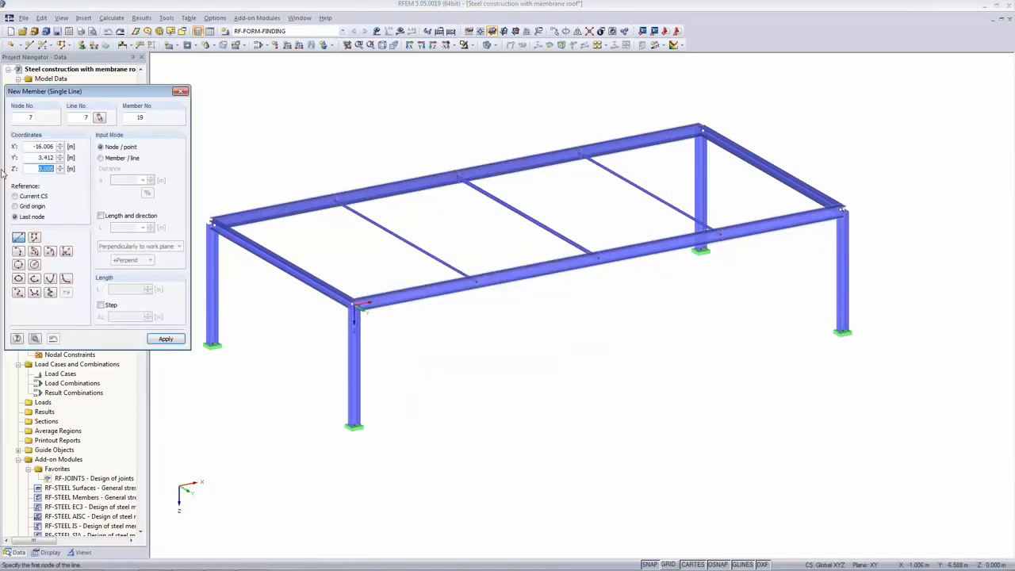
left_click(34, 251)
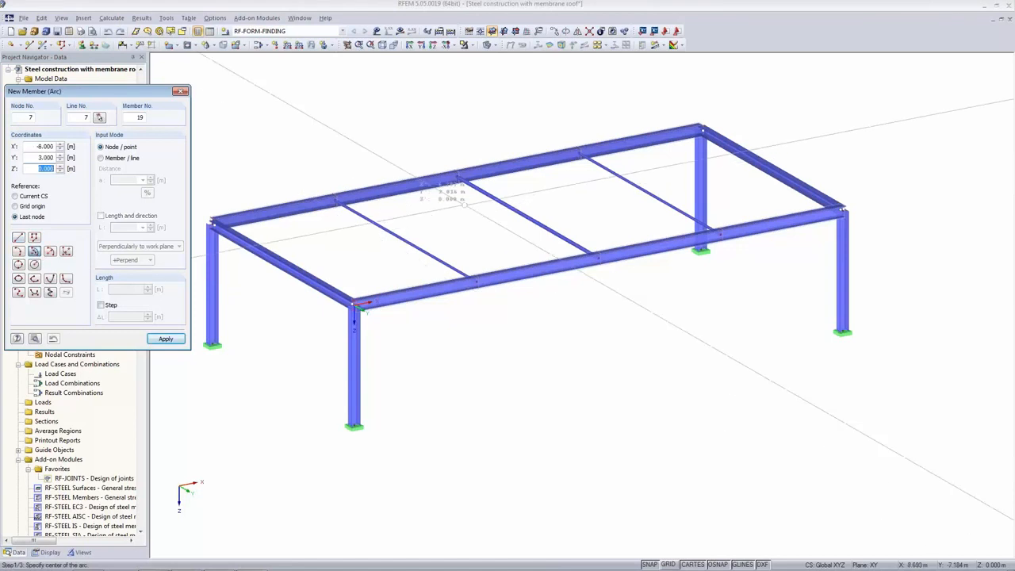
left_click(545, 212)
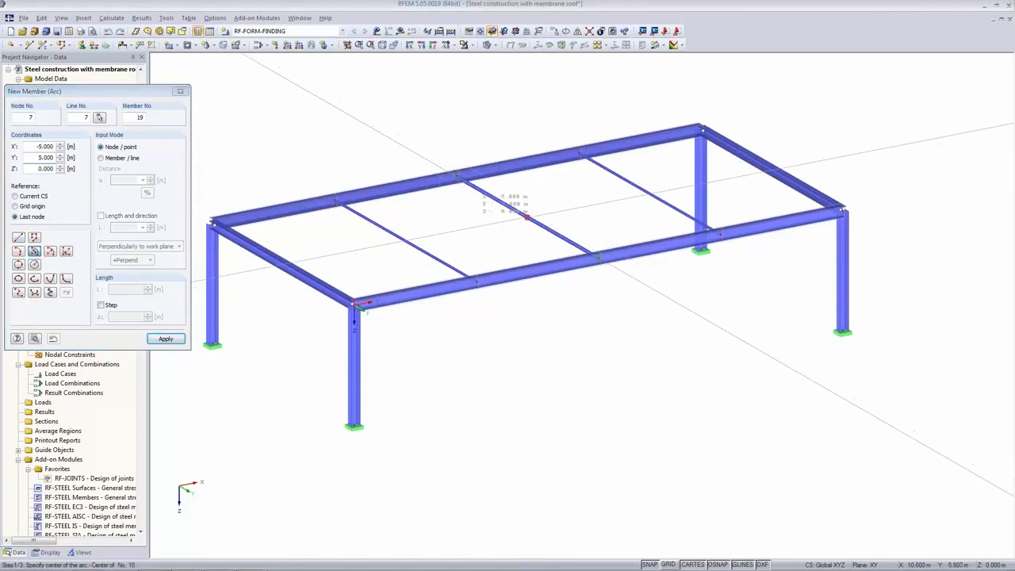
left_click(593, 255)
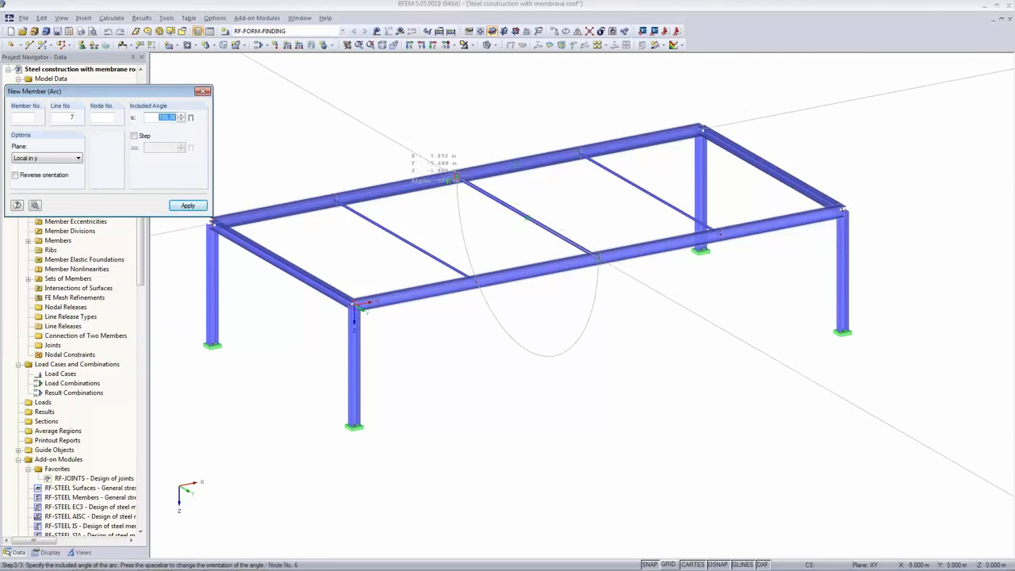
key("space")
left_click(457, 176)
key("Escape")
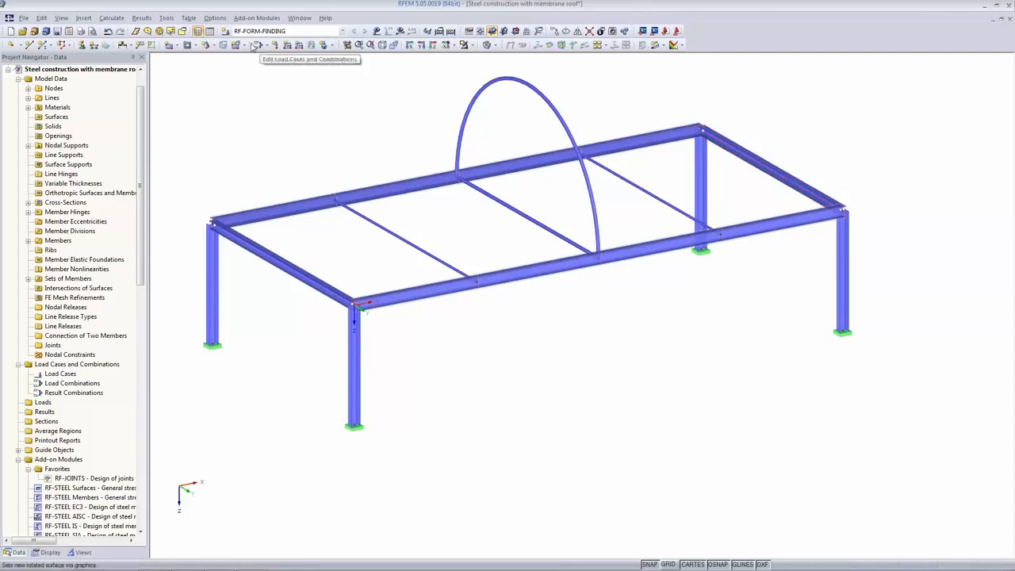
Start defining a new quadrangle surface and set its stiffness to Membrane - Orthotropic
left_click(83, 18)
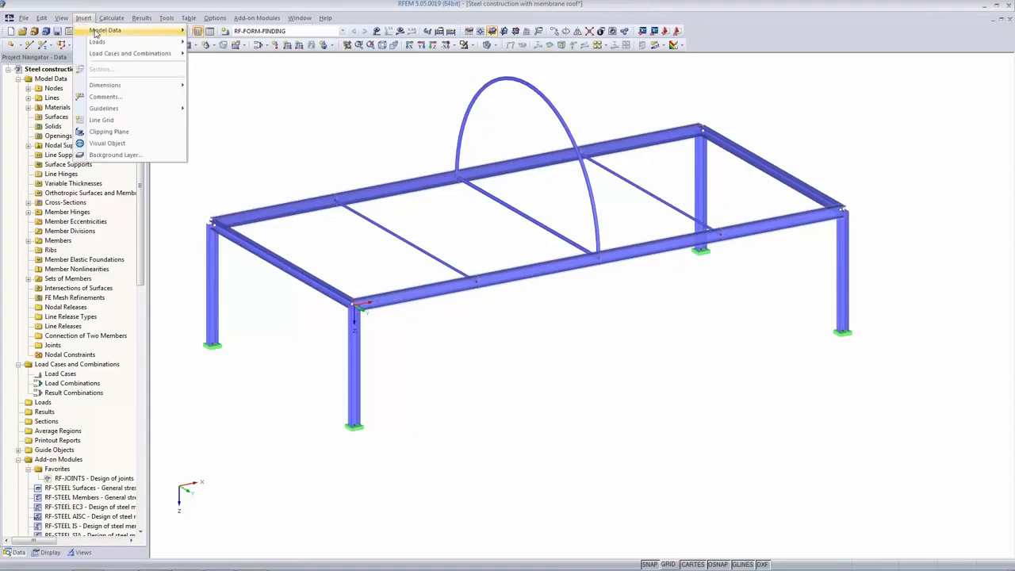
mouse_move(92, 32)
mouse_move(259, 65)
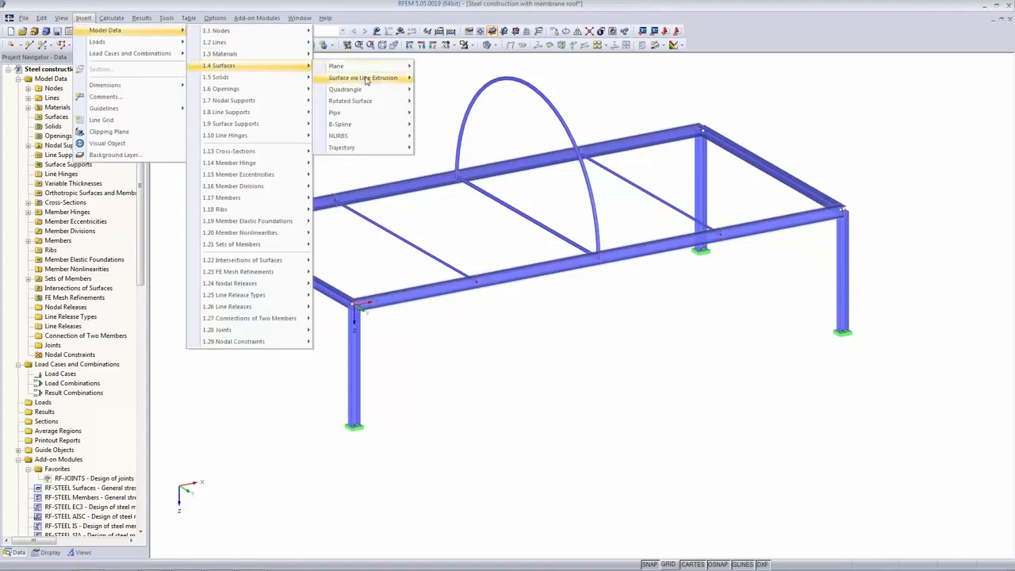
mouse_move(365, 93)
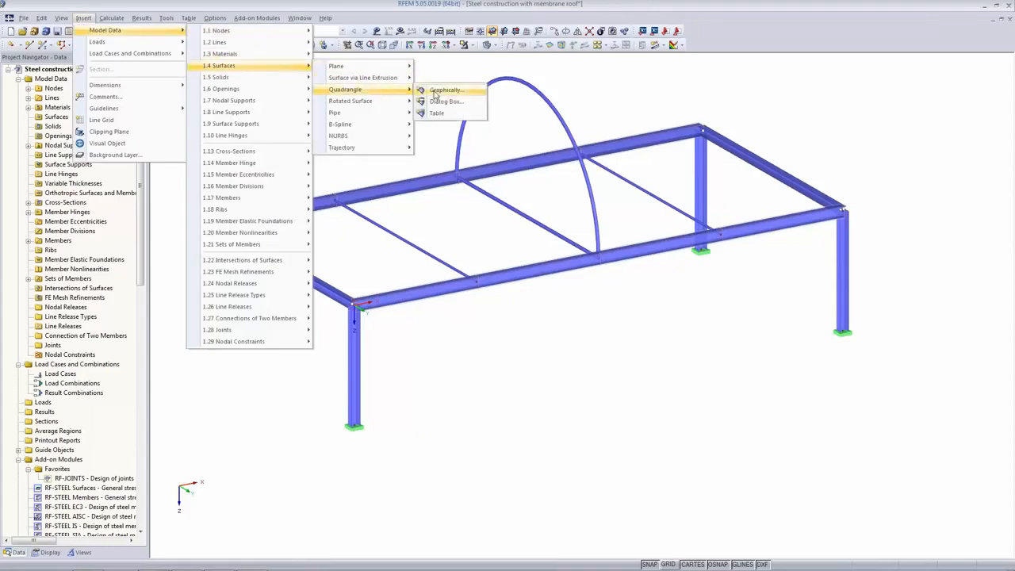
left_click(434, 99)
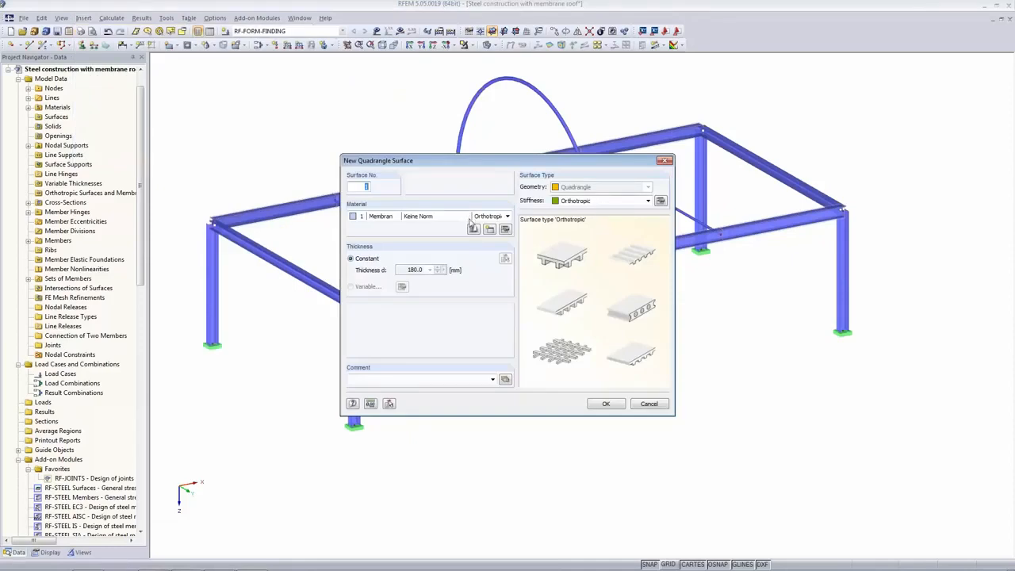
left_click(590, 203)
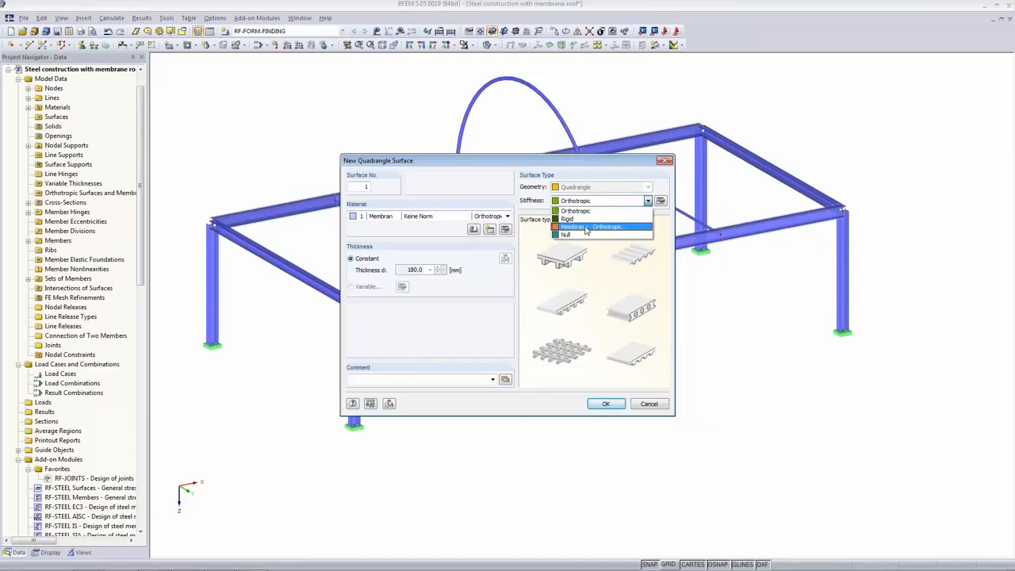
left_click(586, 227)
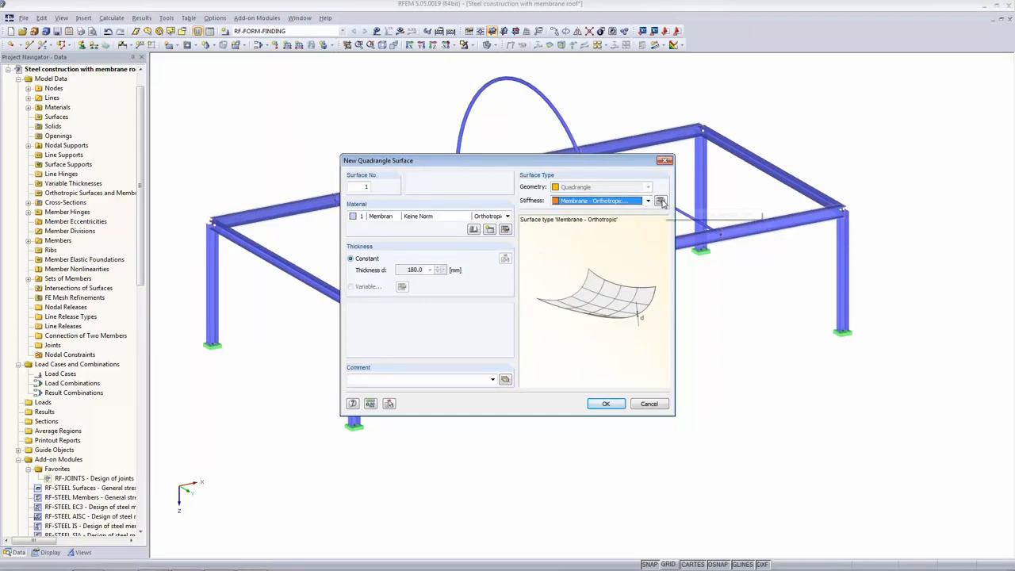
left_click(661, 201)
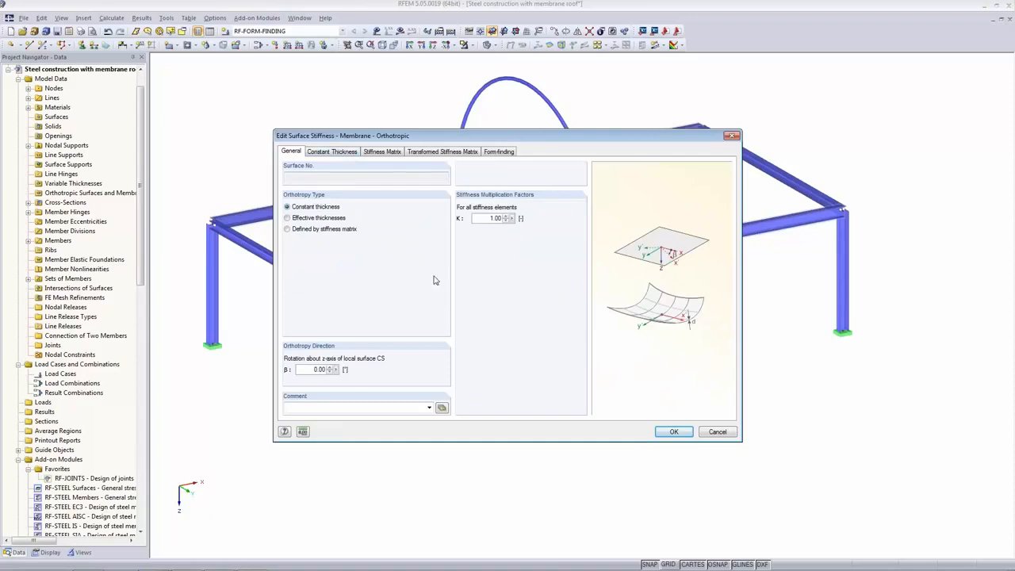
left_click(310, 152)
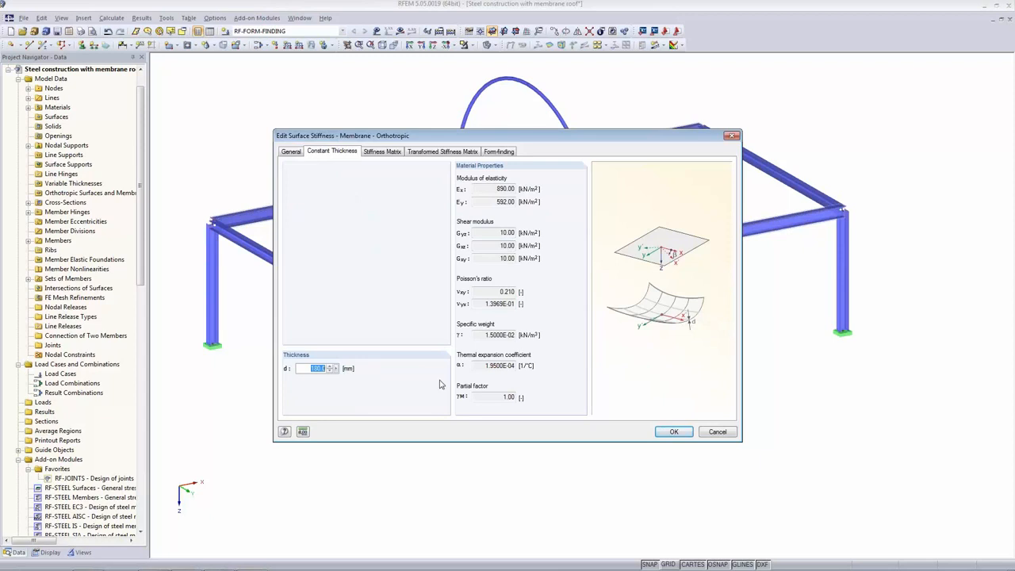
left_click(710, 428)
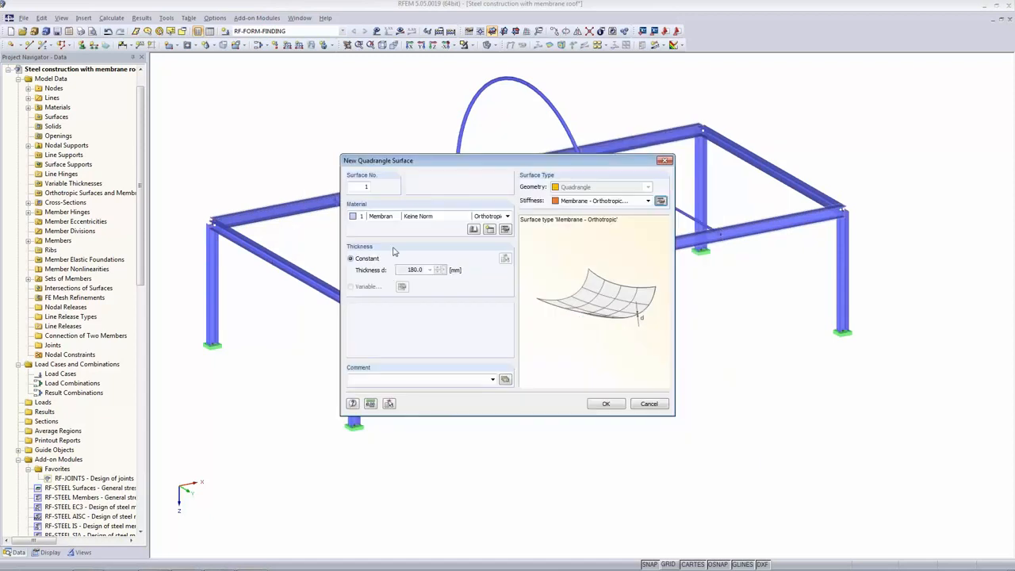
Choose the material Membran for the surface, open its properties and look into the material library
left_click(398, 220)
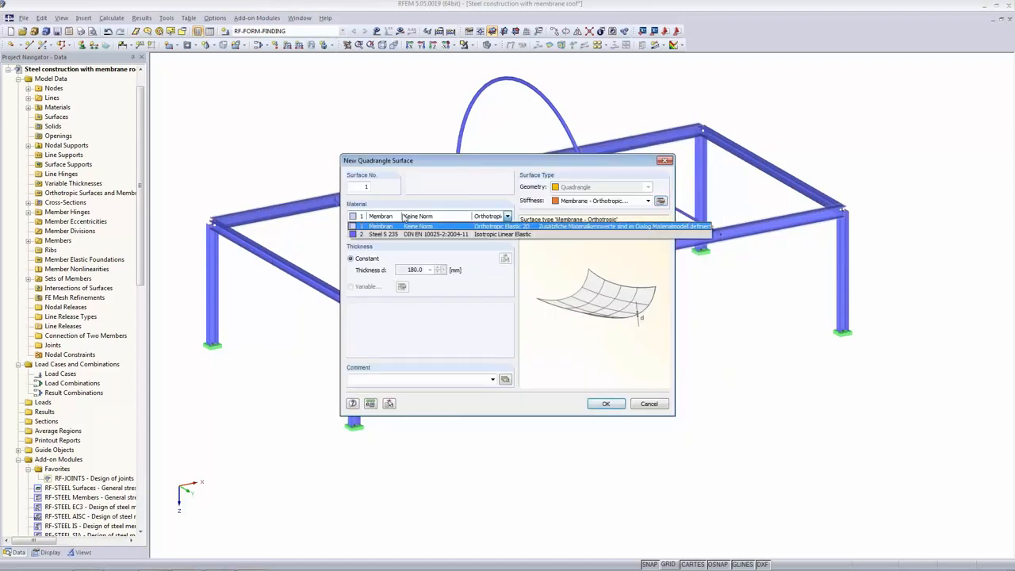
left_click(458, 225)
double_click(481, 216)
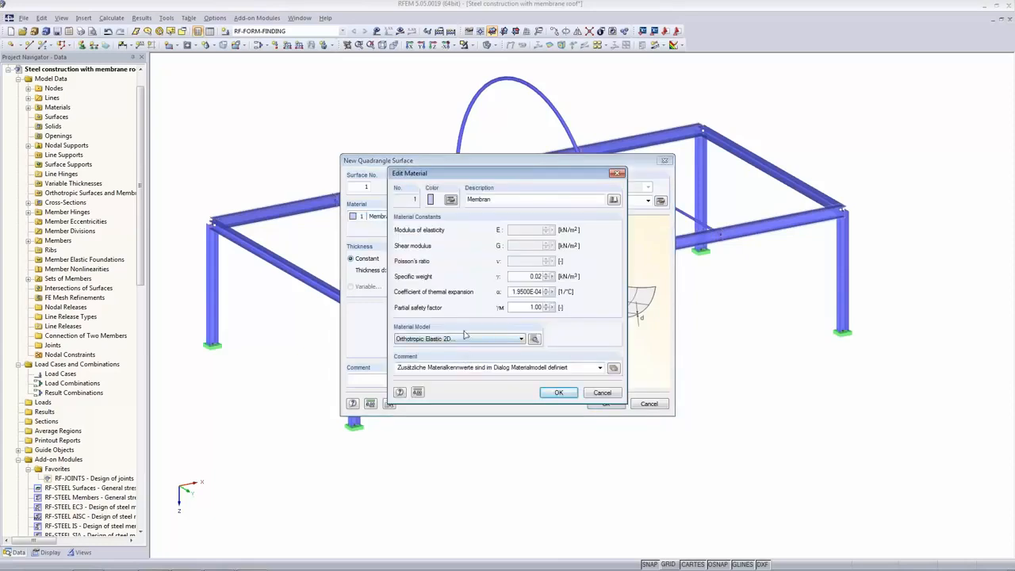
left_click(613, 200)
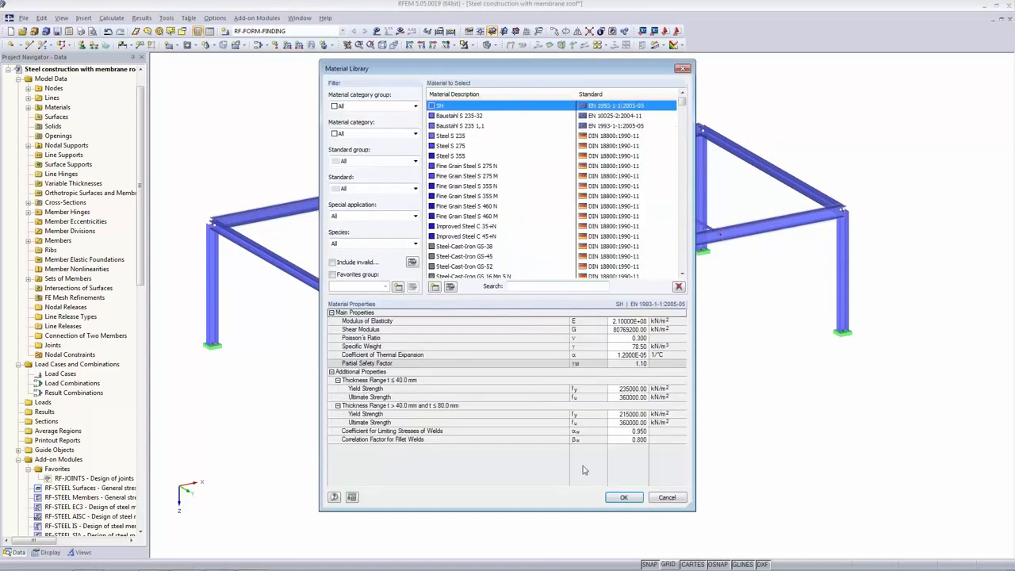
left_click(666, 497)
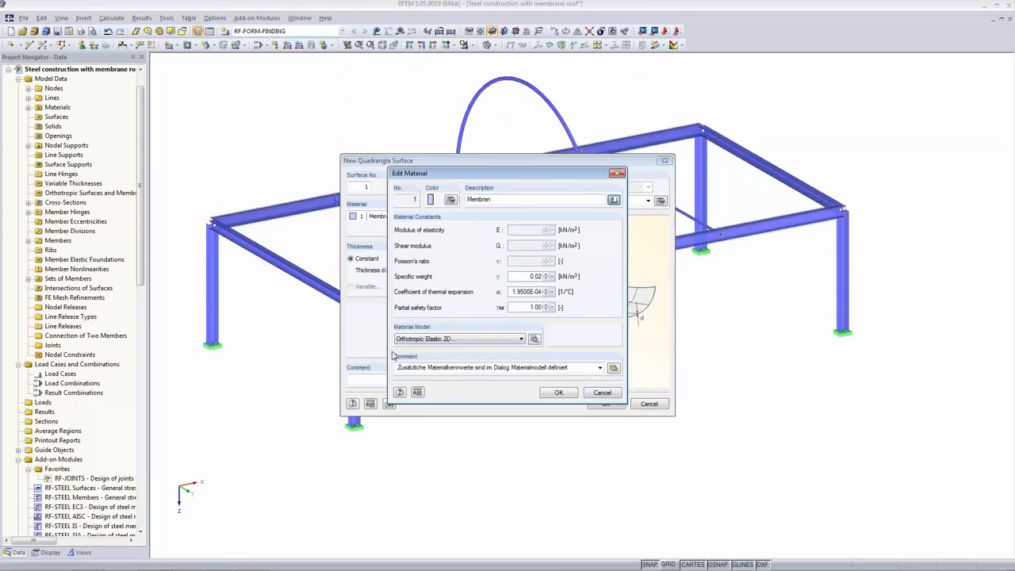
Use the Orthotropic Elastic 2D model for the Membran material, review its elastic constants and accept the material
left_click(414, 341)
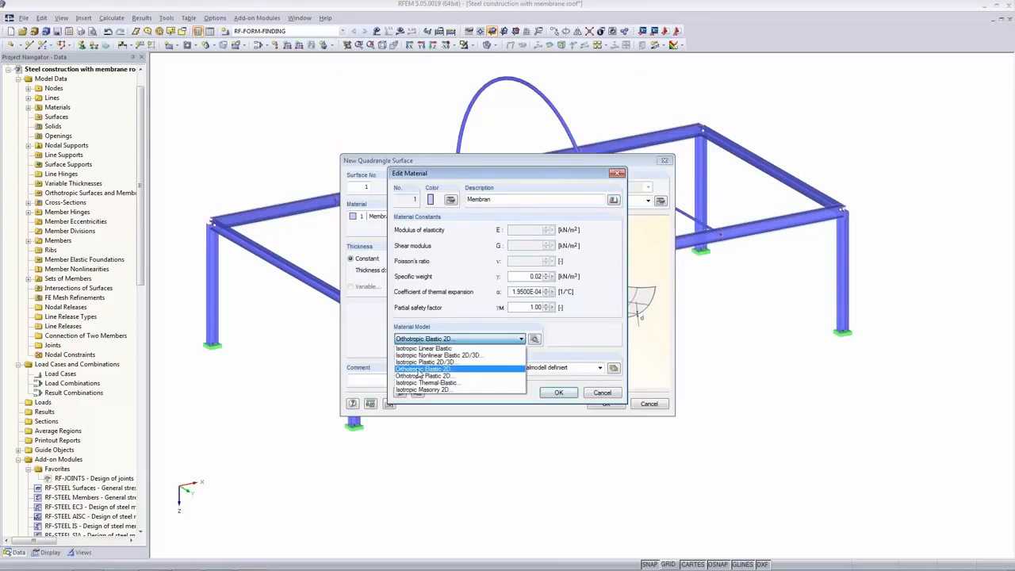
left_click(420, 369)
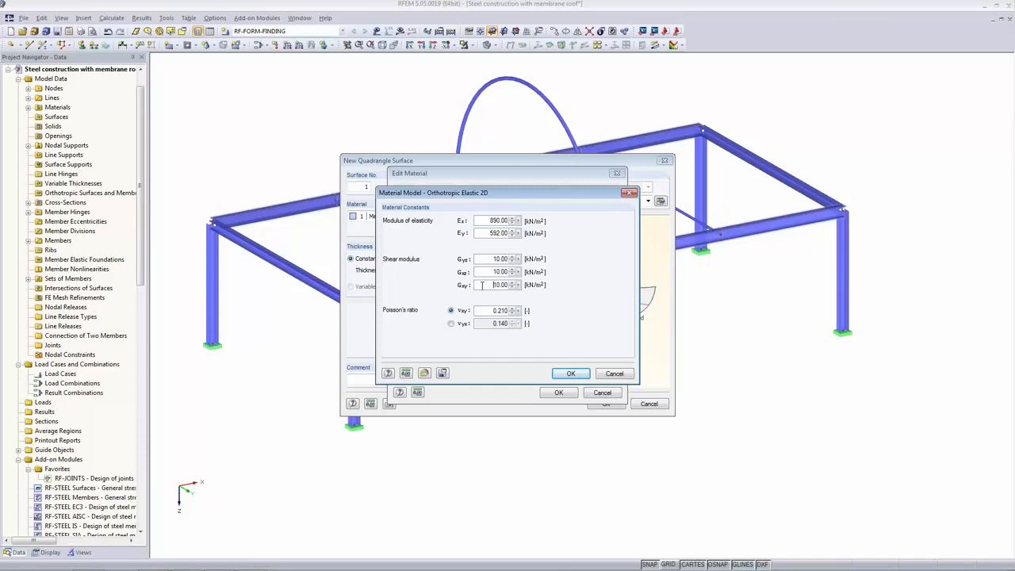
left_click(490, 233)
left_click_drag(475, 193, 548, 255)
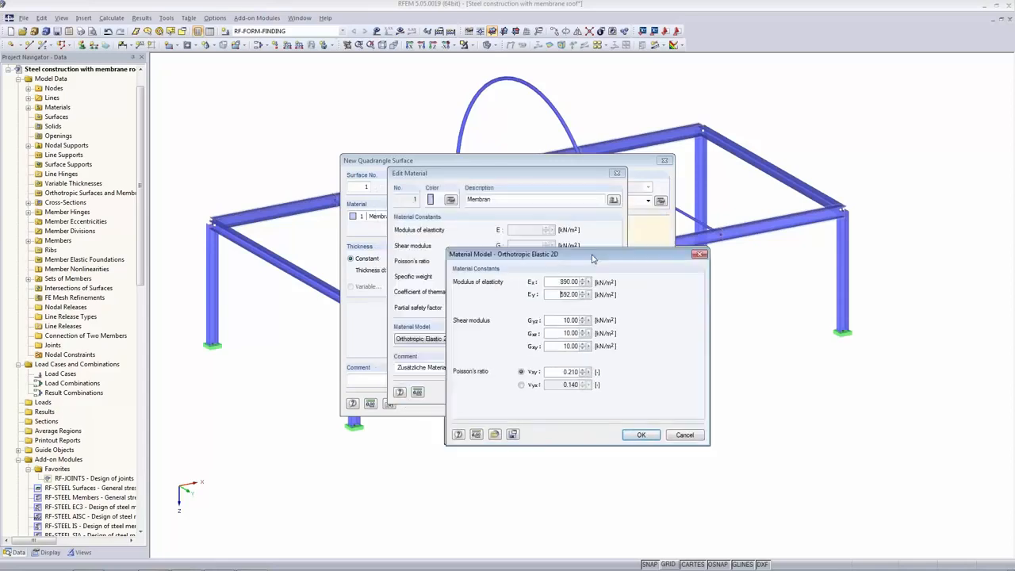
left_click(652, 440)
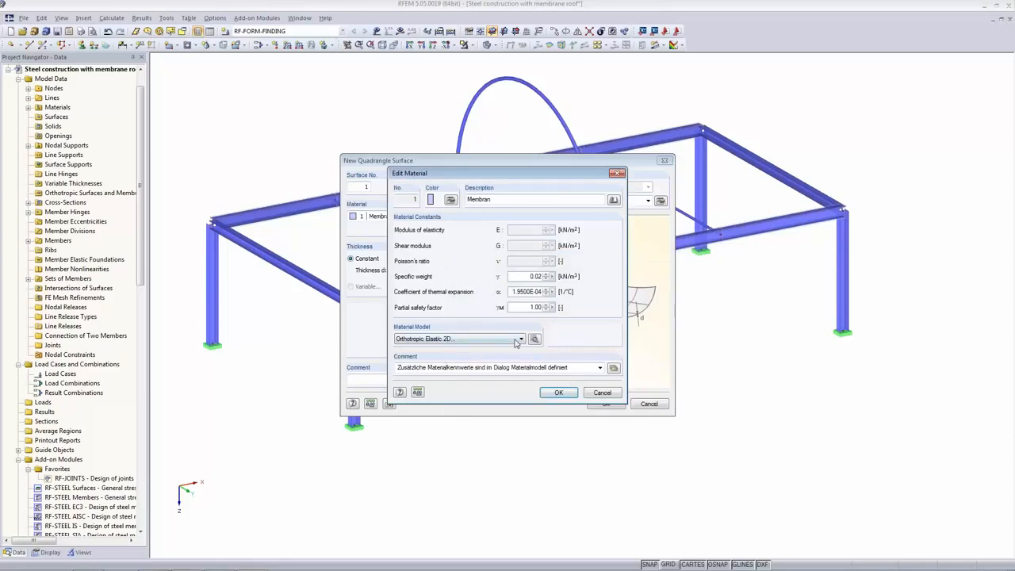
left_click(562, 393)
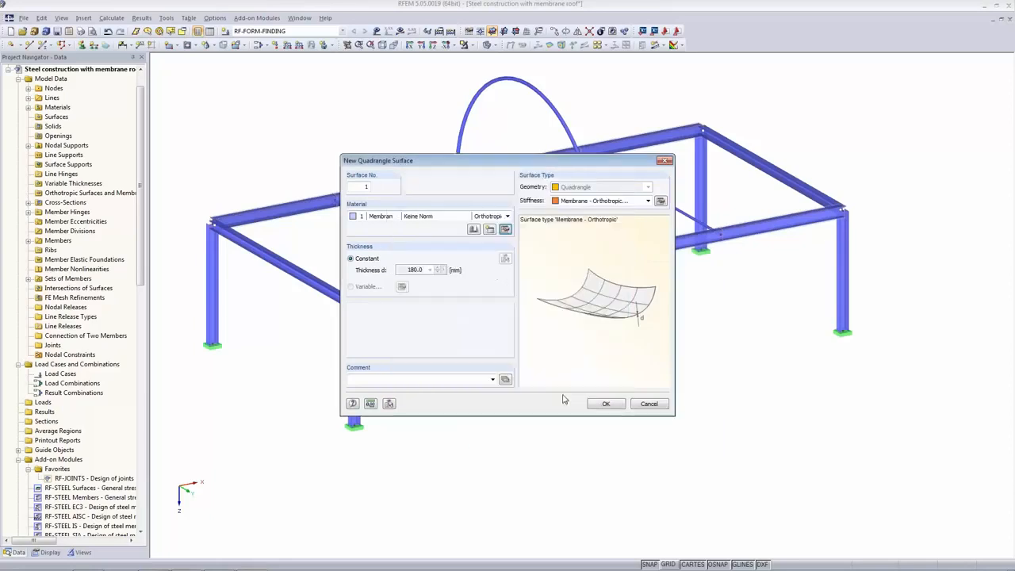
Set the orthotropic membrane's constant thickness to 1000 mm and check its stiffness matrix and transformed stiffness matrix
left_click(588, 202)
left_click(588, 228)
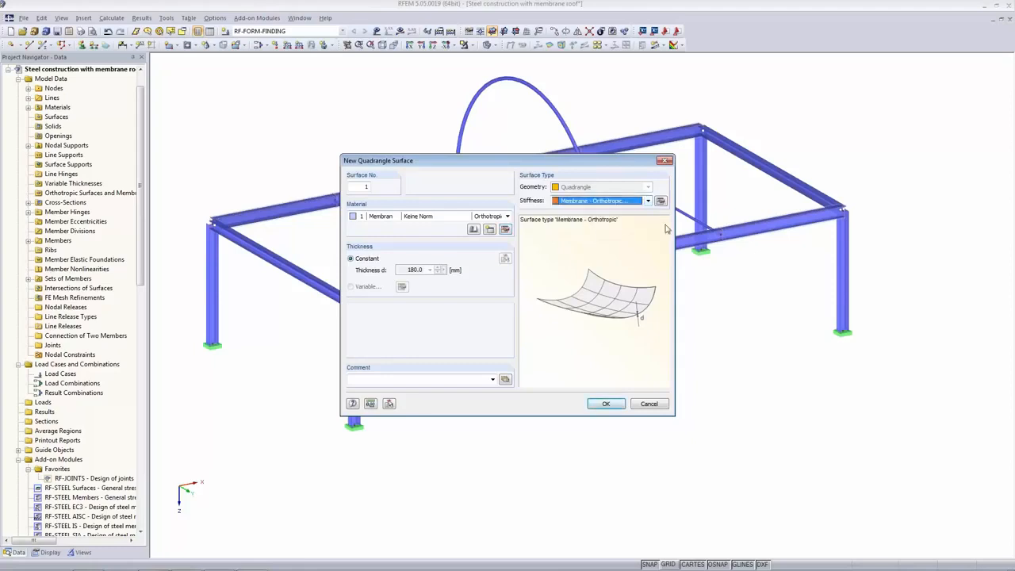
left_click(660, 200)
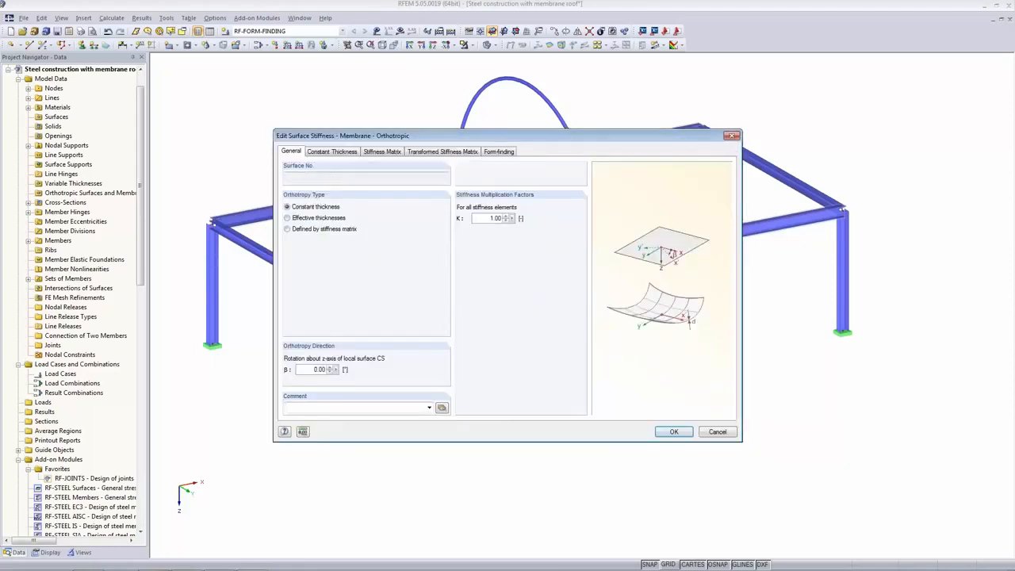
left_click(332, 154)
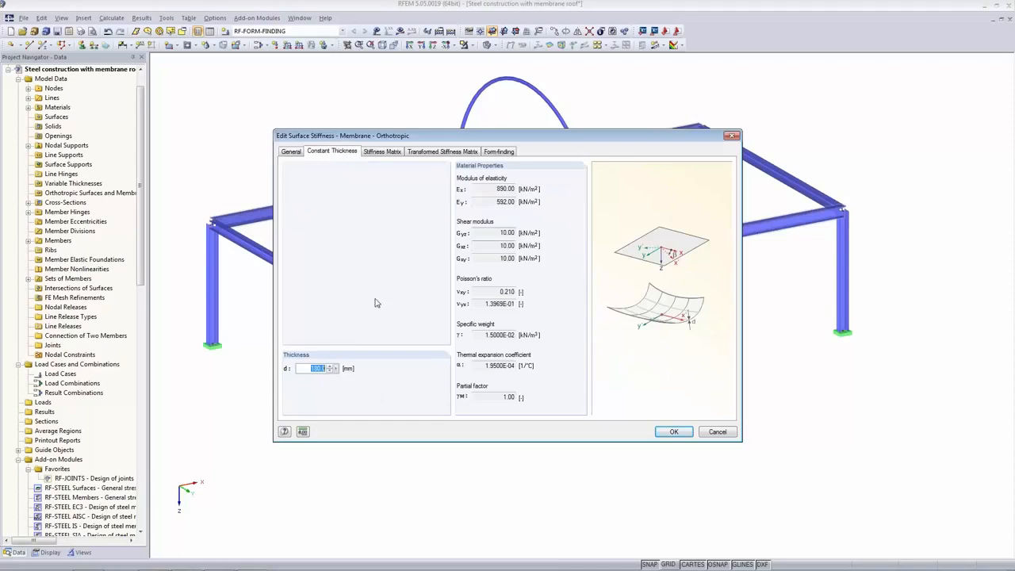
type("1000")
key("Tab")
left_click(384, 152)
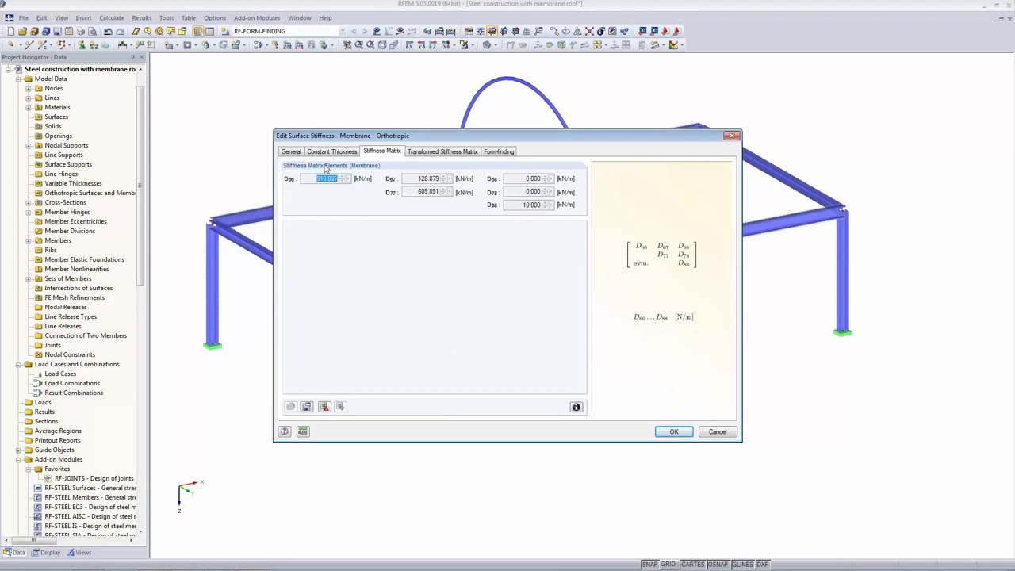
left_click(444, 153)
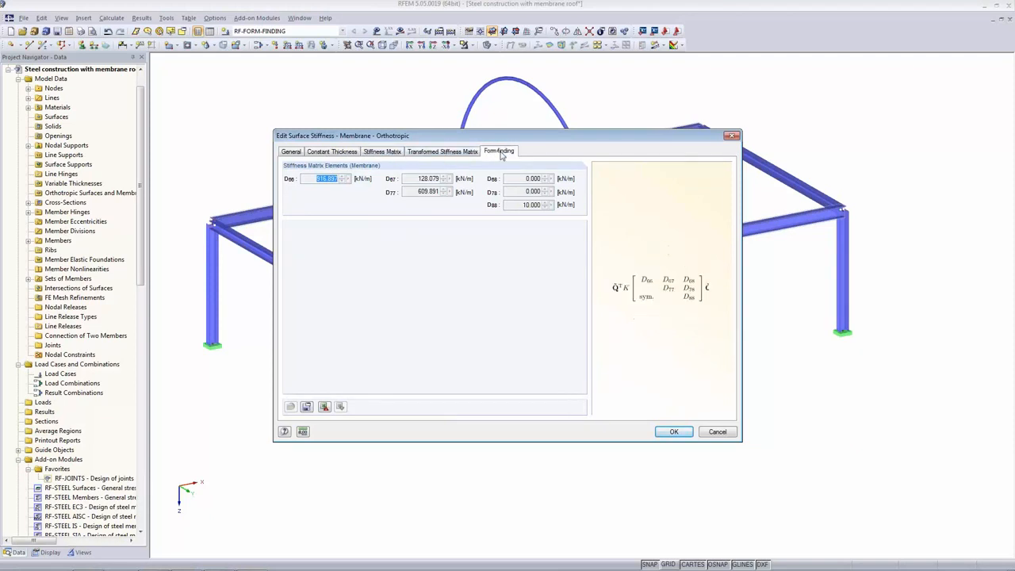
Define the membrane's form-finding prestress field as orthogonal with angular rotation, entering the value .5, and accept the stiffness settings
left_click(503, 151)
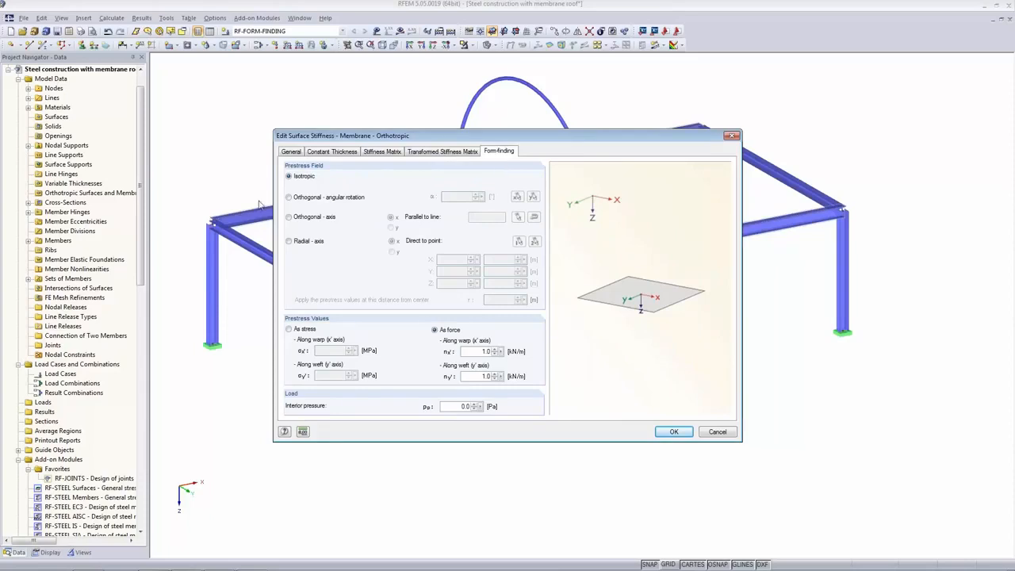
left_click(290, 198)
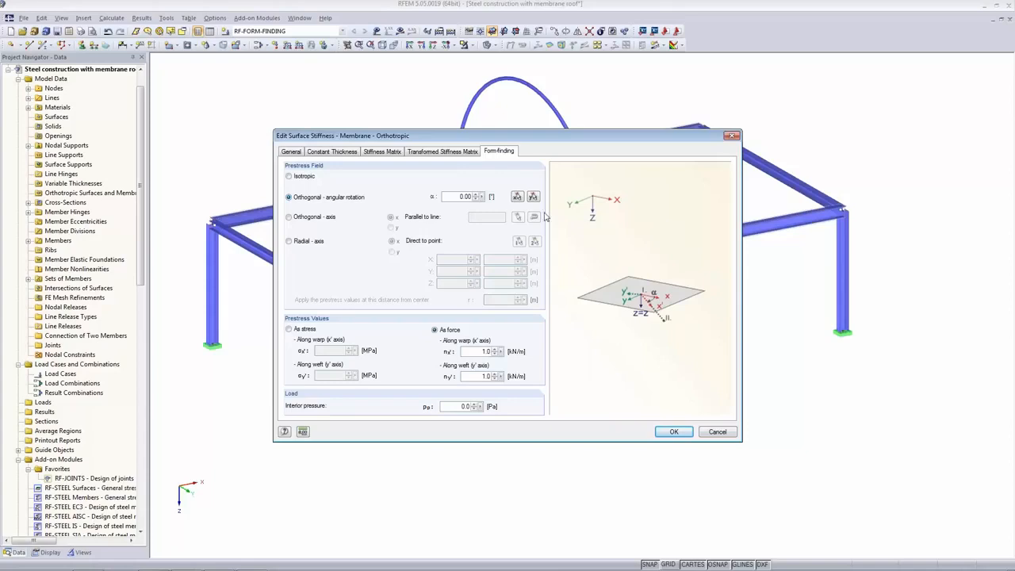
left_click(516, 197)
type(".5")
key("Tab")
key("Tab")
left_click(673, 432)
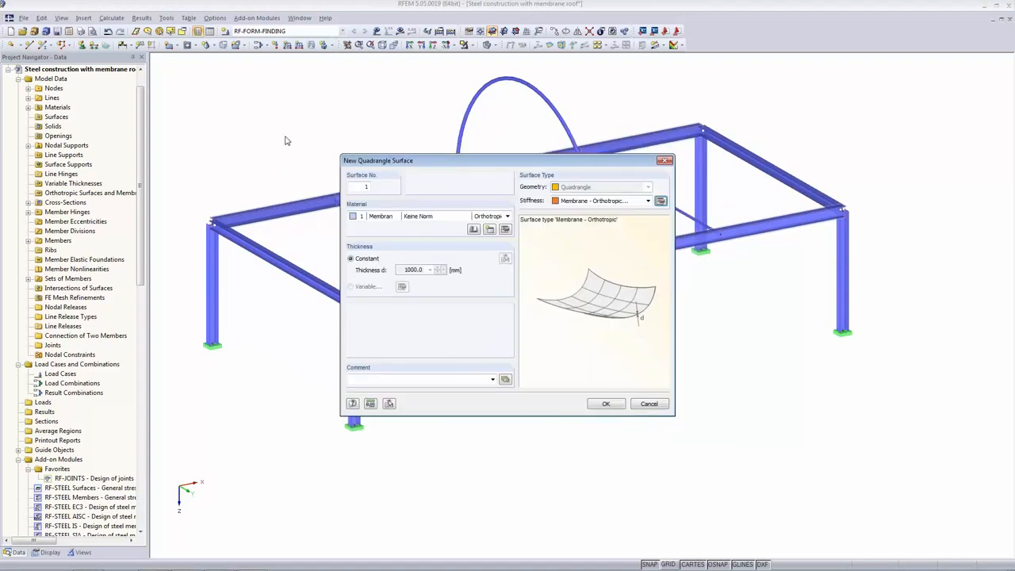
Create the quadrangle membrane surface bounded by the arch, the adjoining halves of the long edge beams and the far end beam
left_click(606, 403)
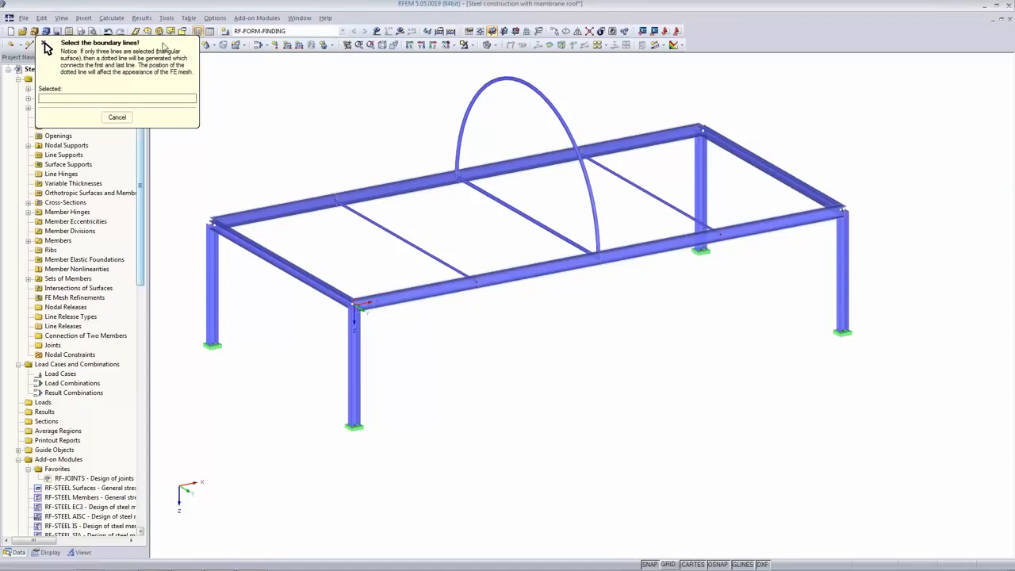
left_click(487, 46)
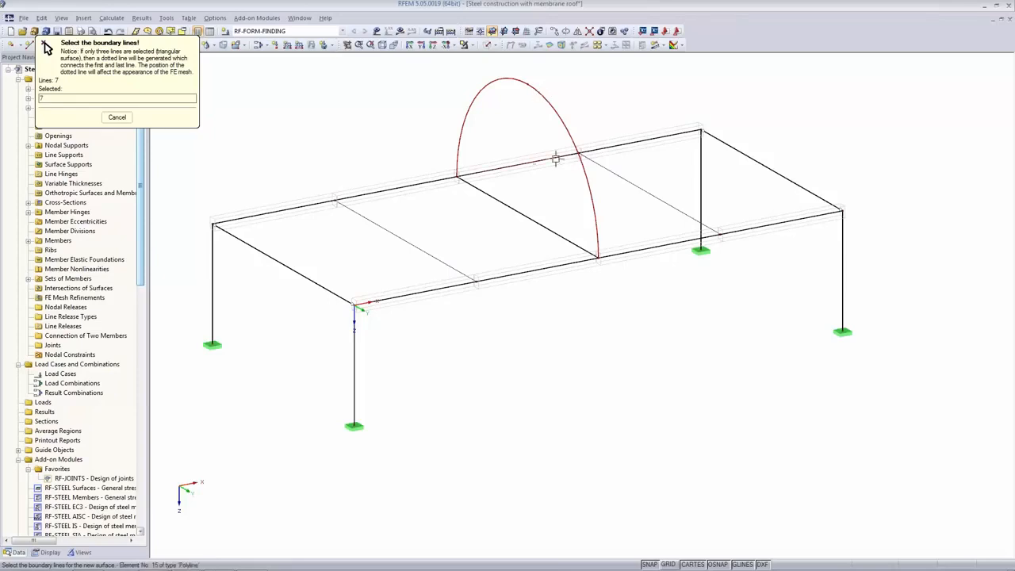
left_click(736, 148)
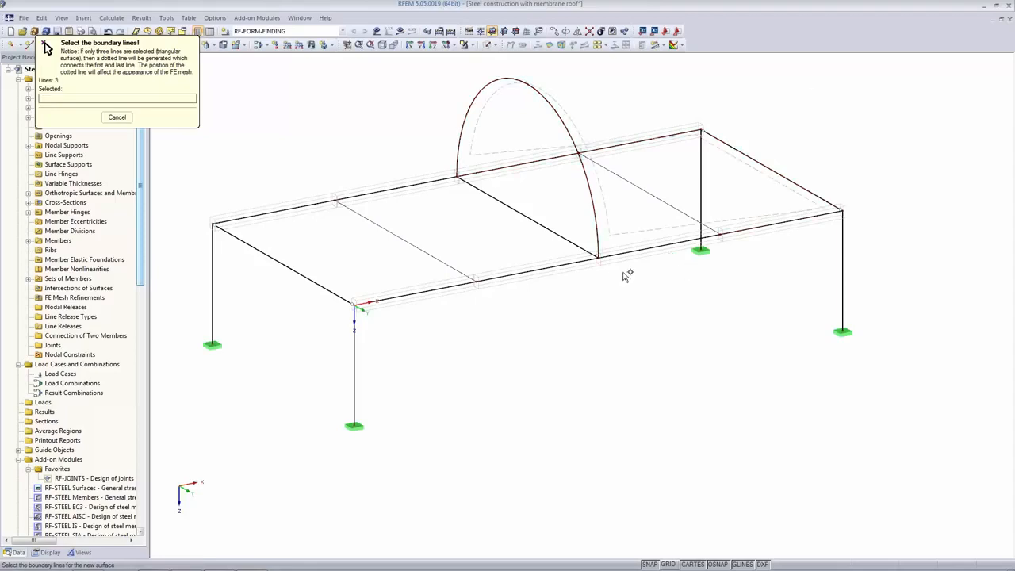
Mirror a copy of the membrane surface across the arch plane defined by points (10, -10, 0), (10, 0, 0) and (10, -5, -5) m
key("Escape")
left_click(487, 45)
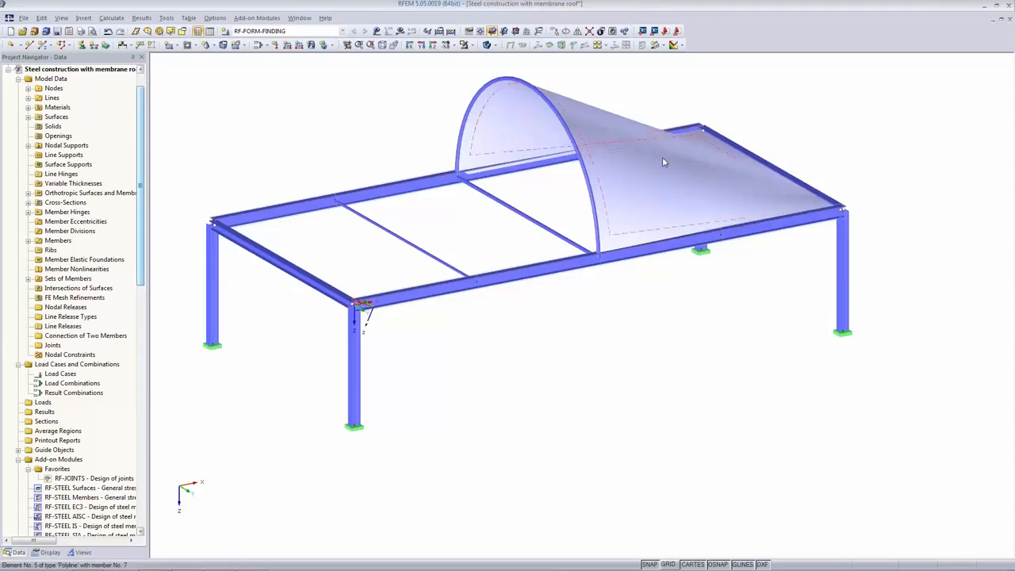
left_click(630, 116)
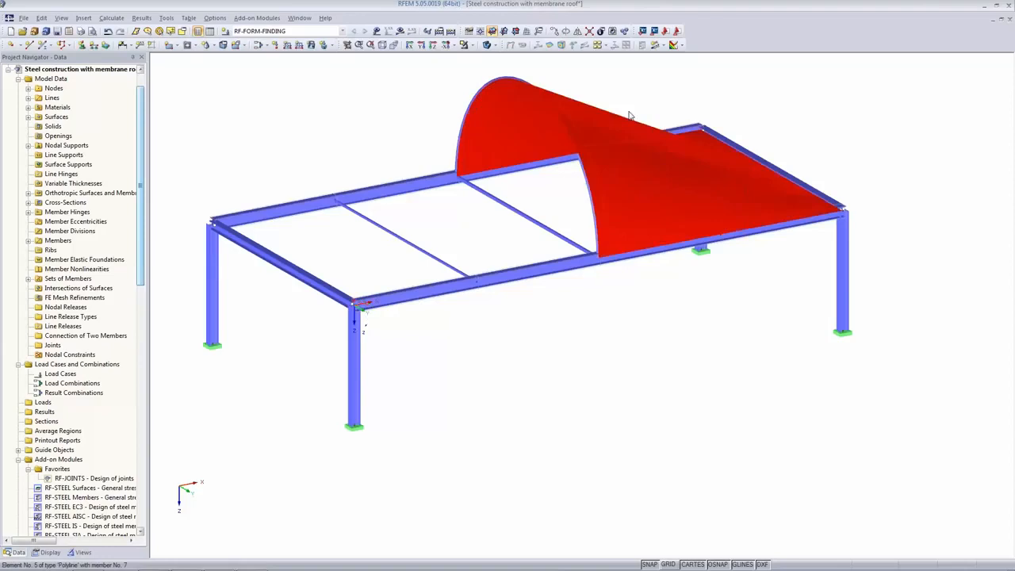
left_click(578, 32)
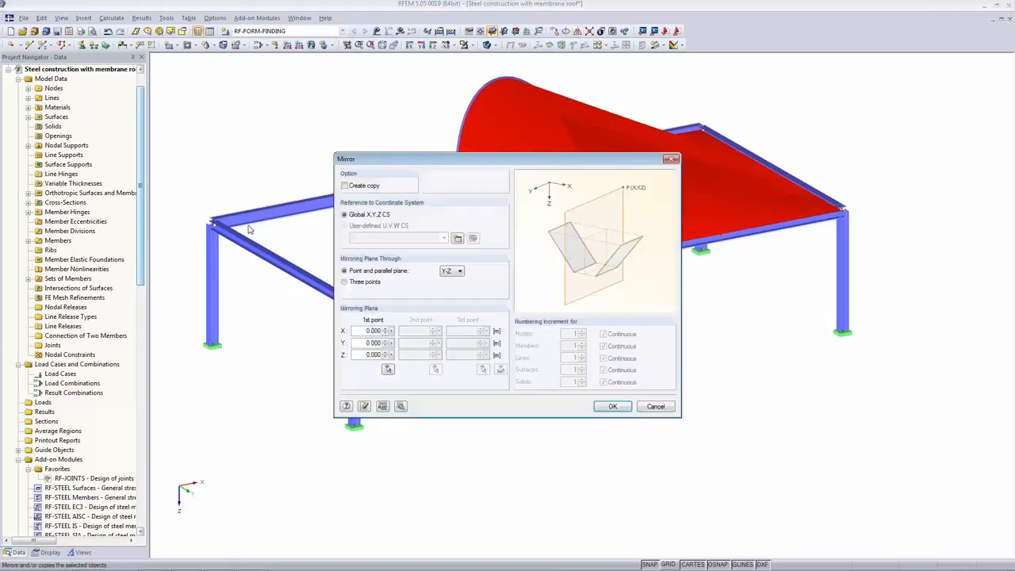
left_click(344, 185)
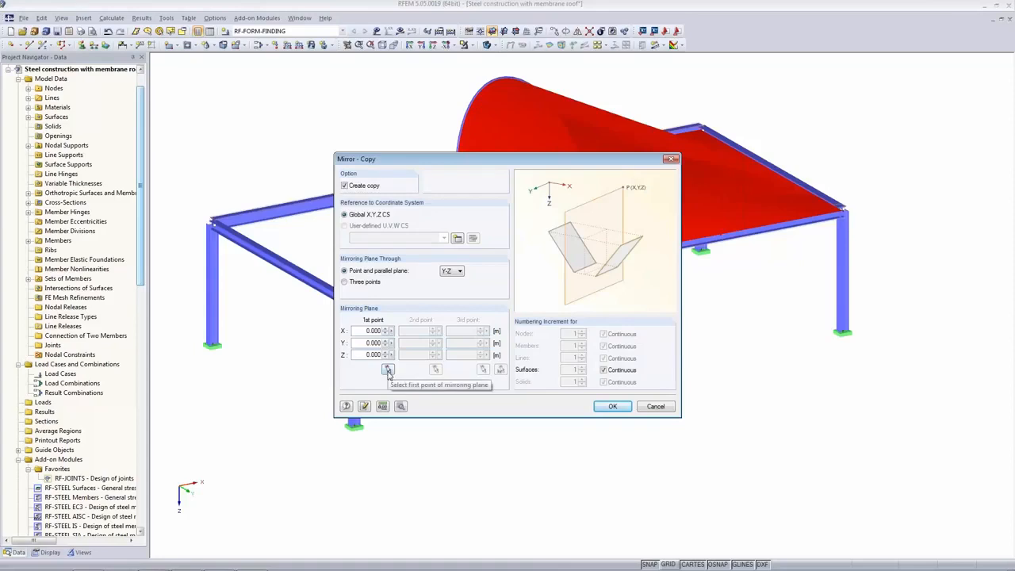
left_click(373, 283)
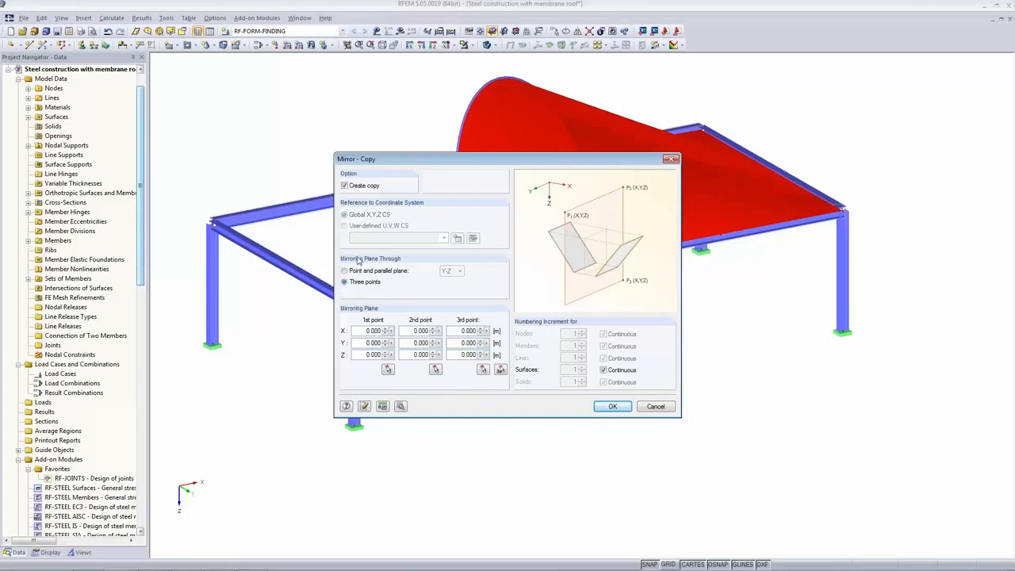
left_click(500, 370)
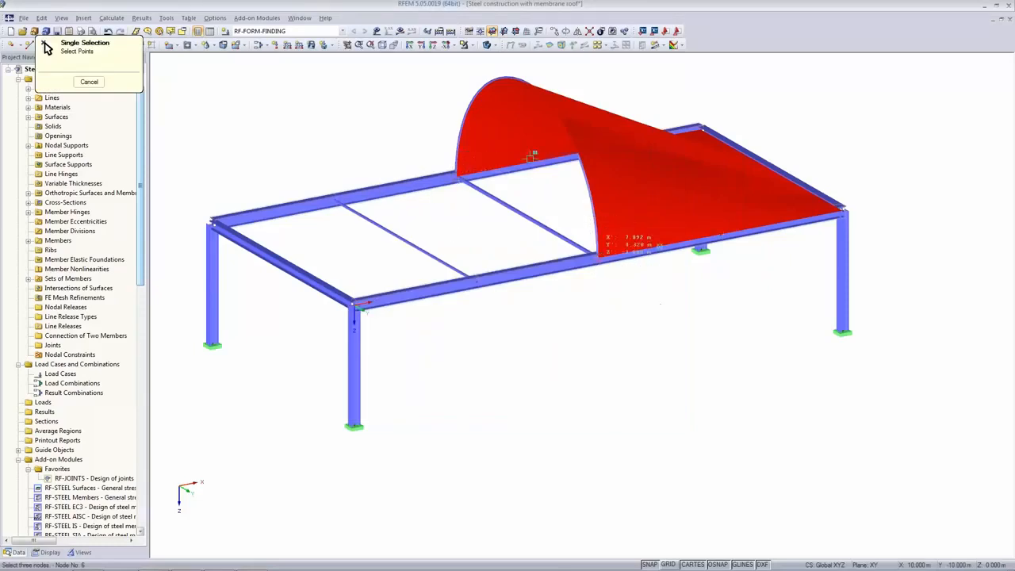
left_click(528, 98)
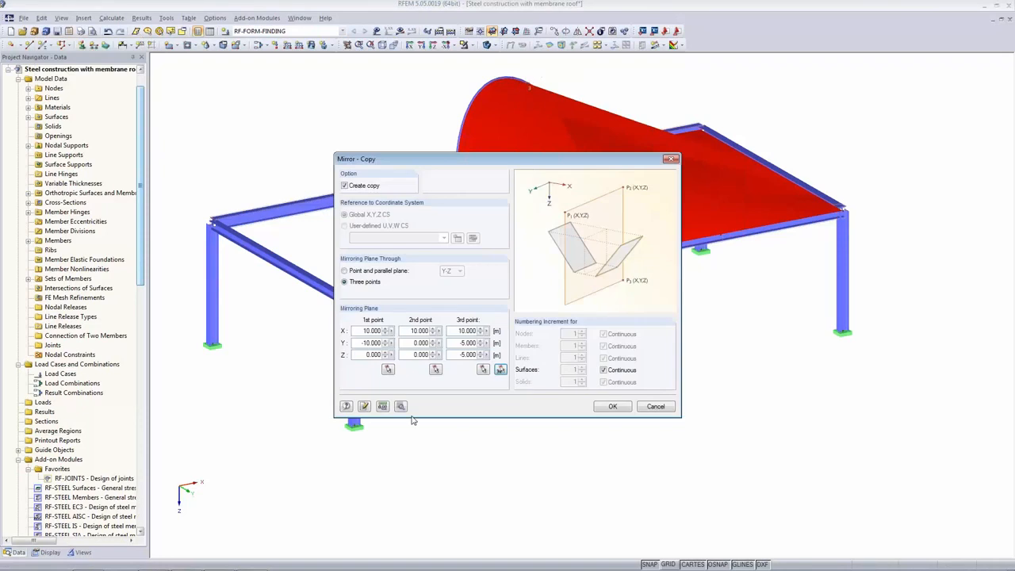
left_click(612, 407)
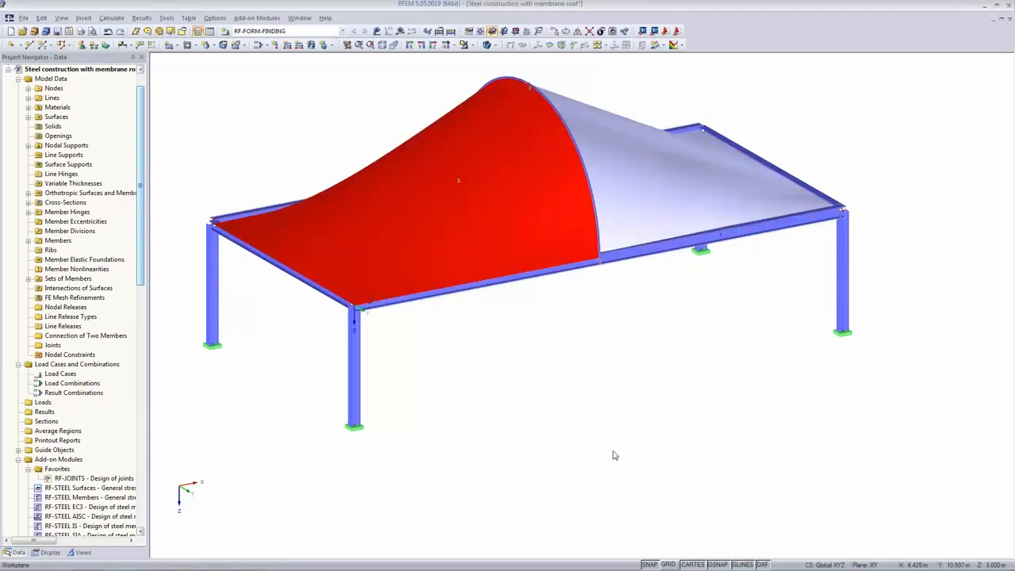
left_click(615, 413)
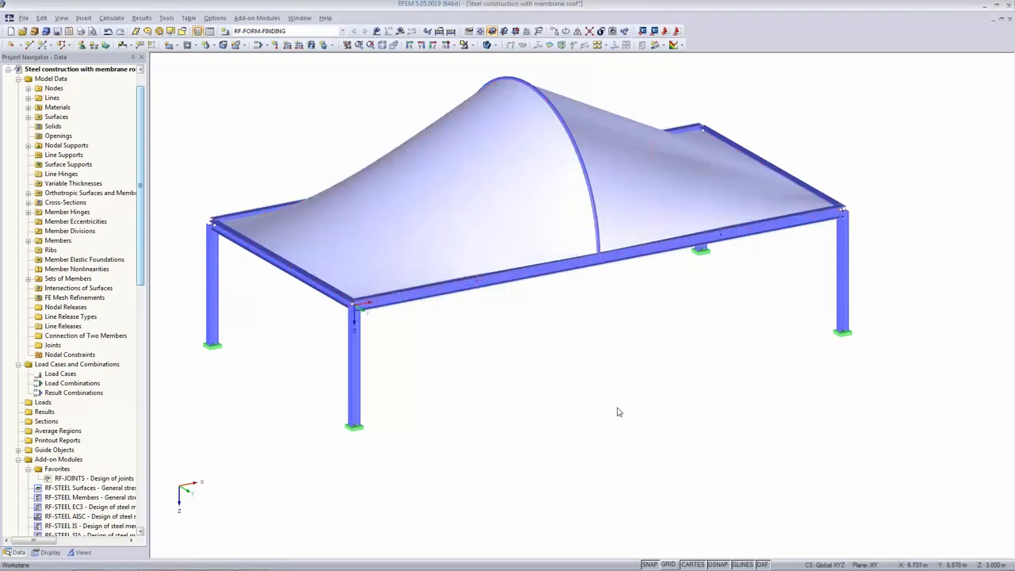
Switch the model to transparent rendering and set the FE mesh to use triangular elements only
left_click(486, 45)
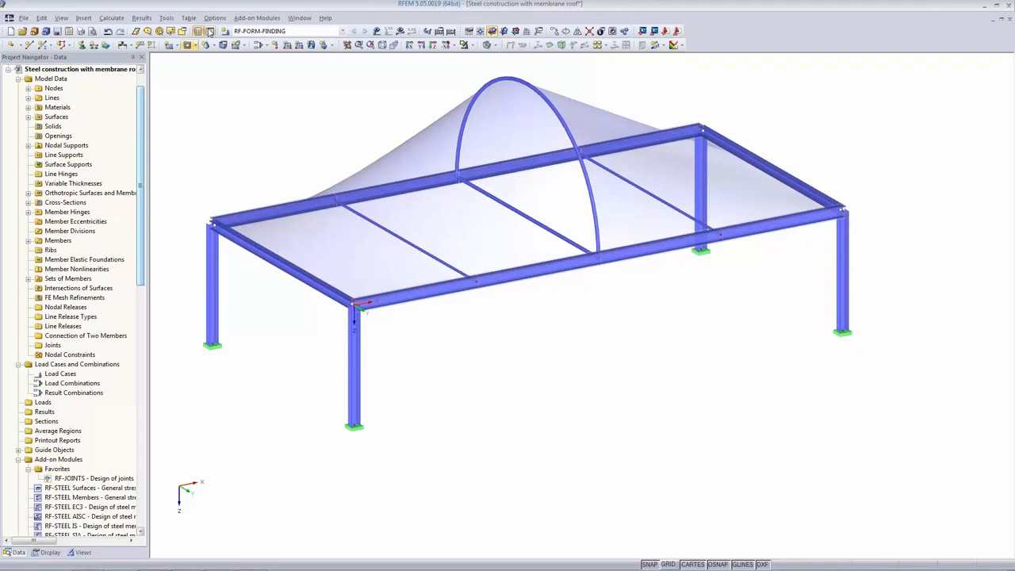
left_click(112, 18)
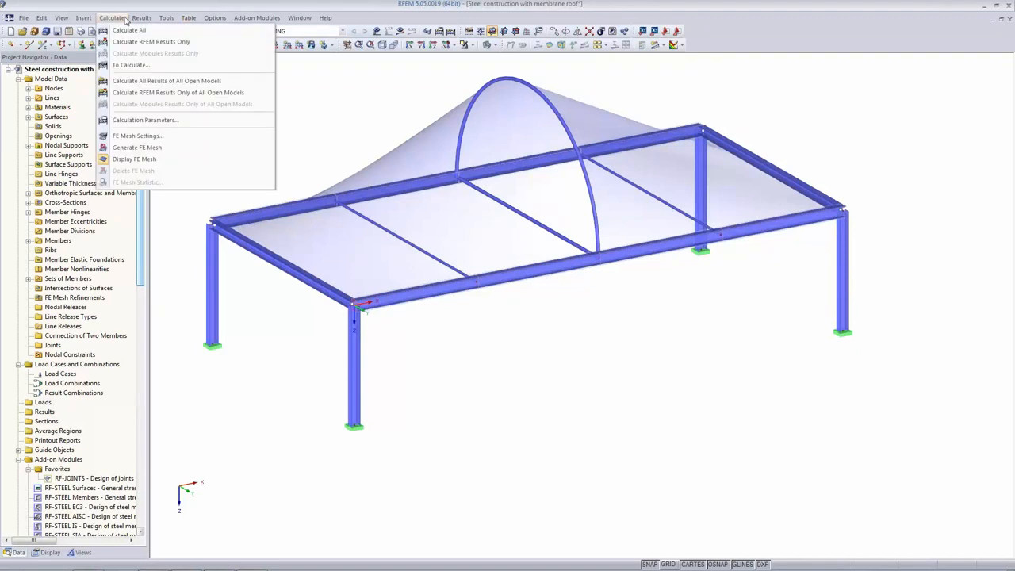
left_click(130, 136)
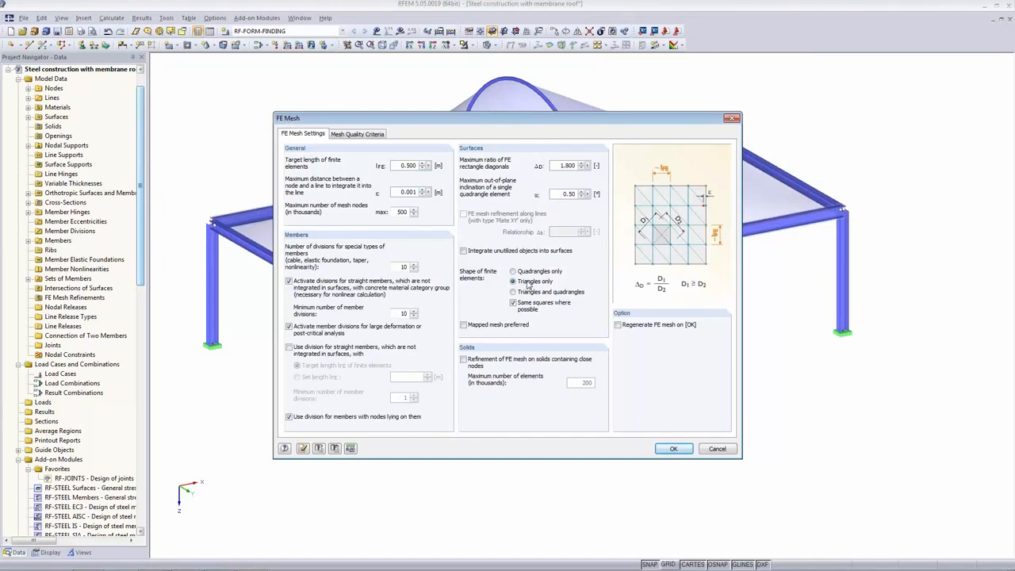
left_click(673, 448)
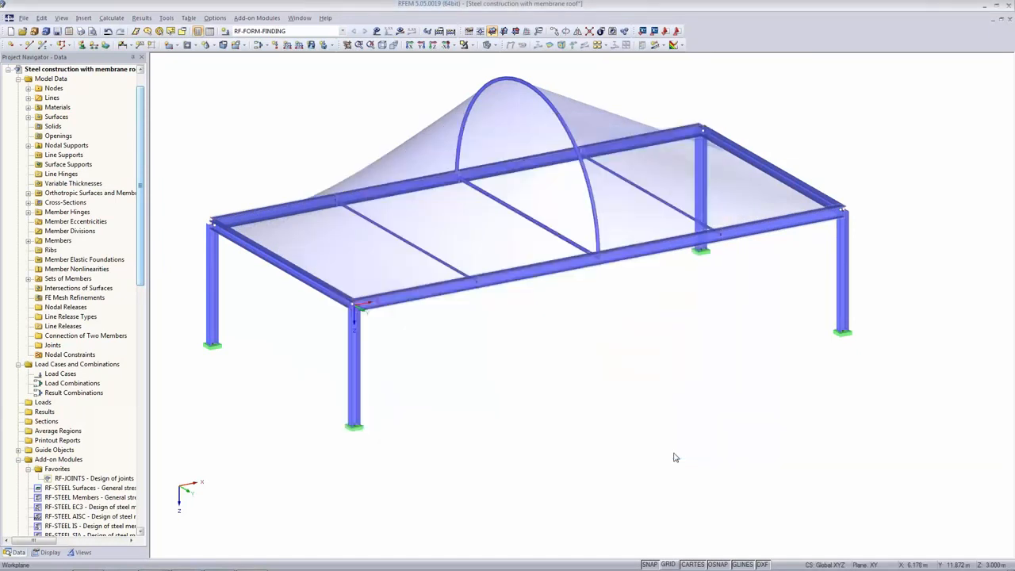
Review the form-finding calculation parameters, including the iteration limits and calculation method, without changing them
left_click(440, 31)
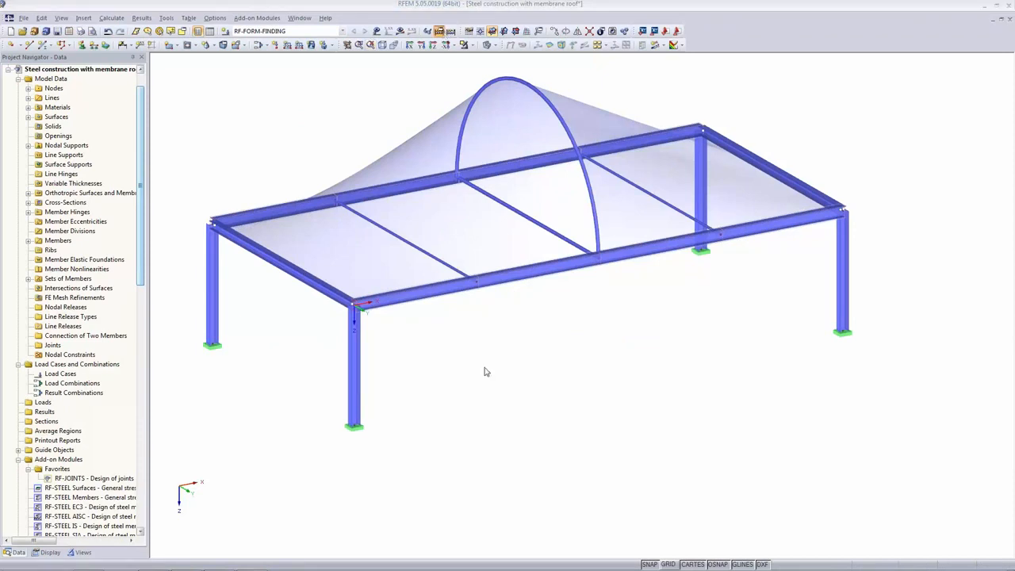
left_click(504, 123)
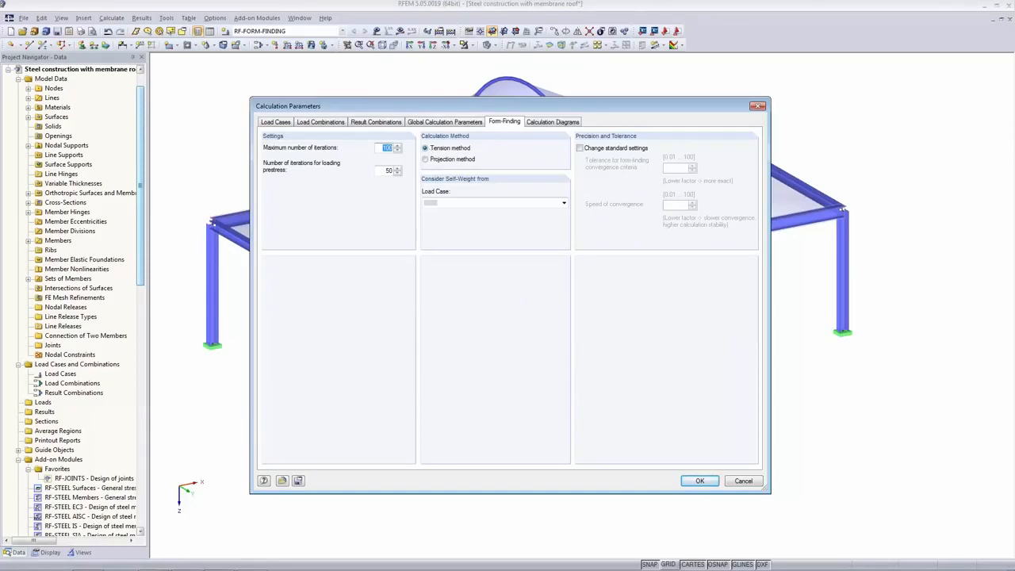
key("Tab")
left_click(741, 481)
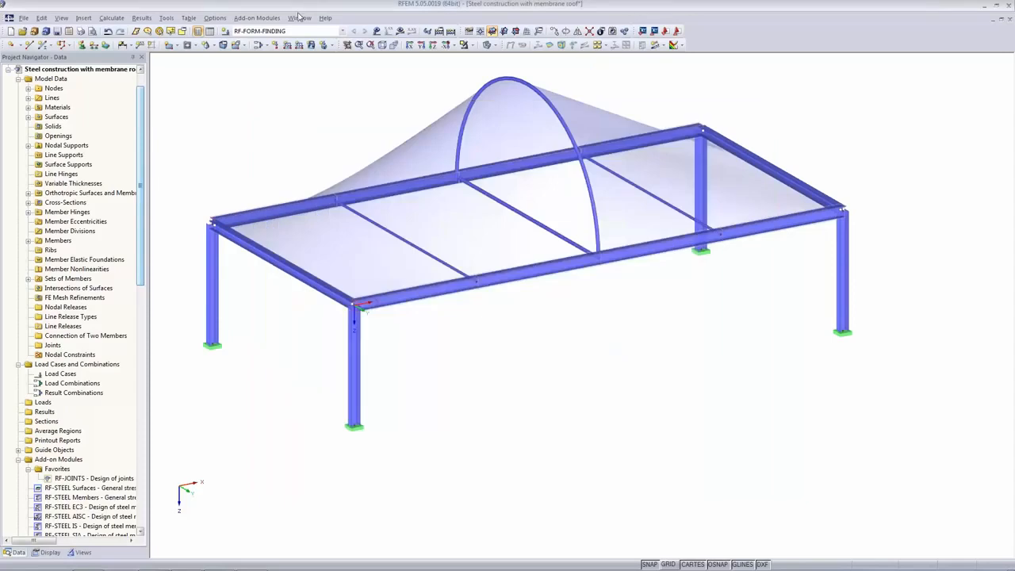
Run the form-finding calculation and display the membranes' basic internal forces n-x
left_click(401, 33)
left_click(487, 308)
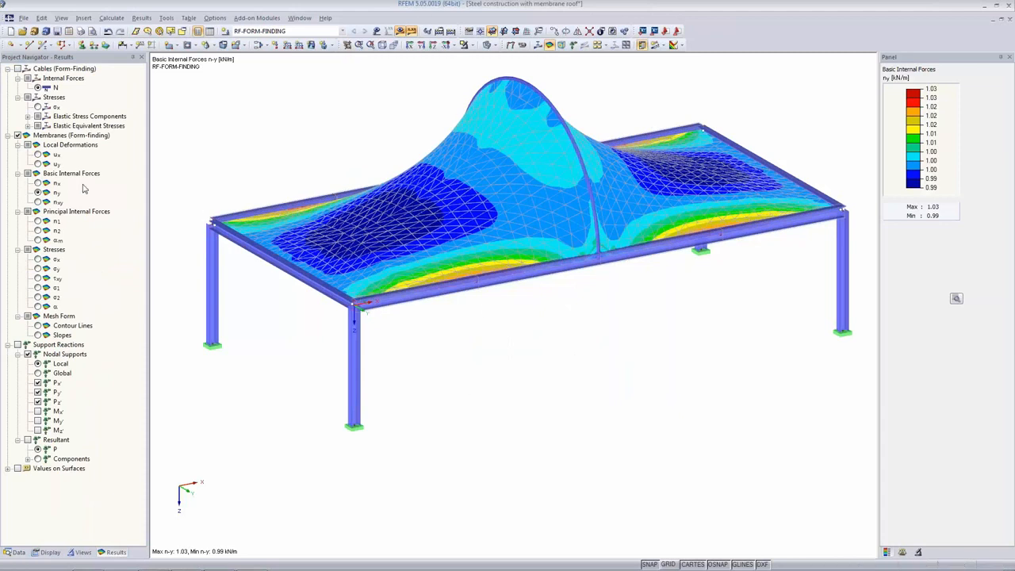
left_click(424, 250)
left_click(37, 183)
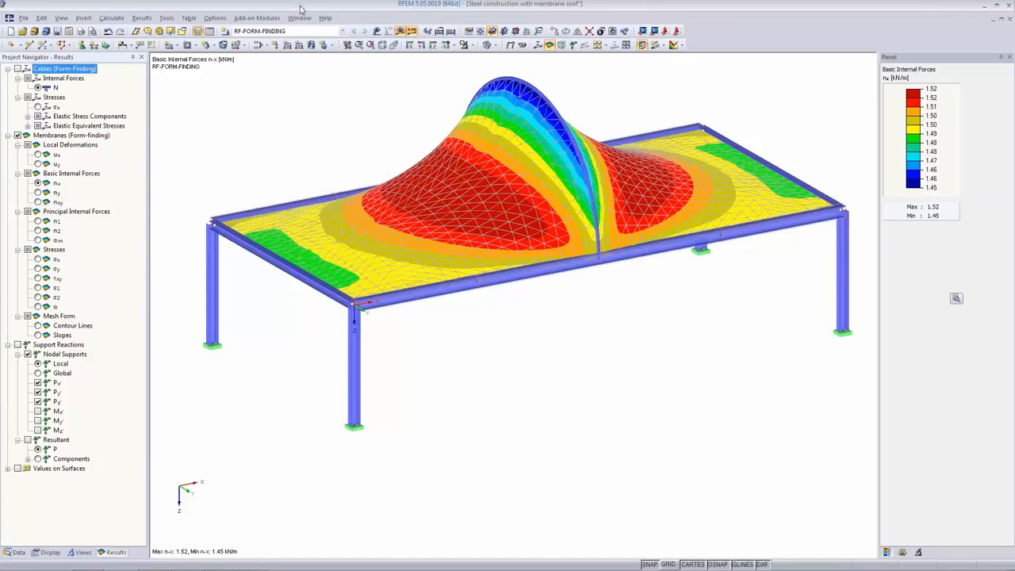
Create load case LC1 described as Self-weight with the Permanent action category
left_click(277, 30)
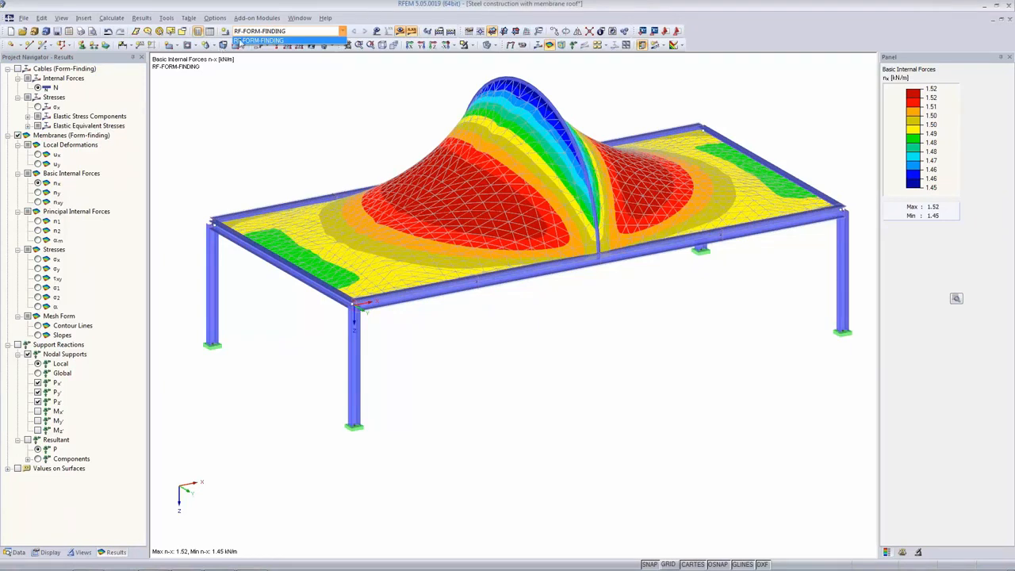
left_click(249, 40)
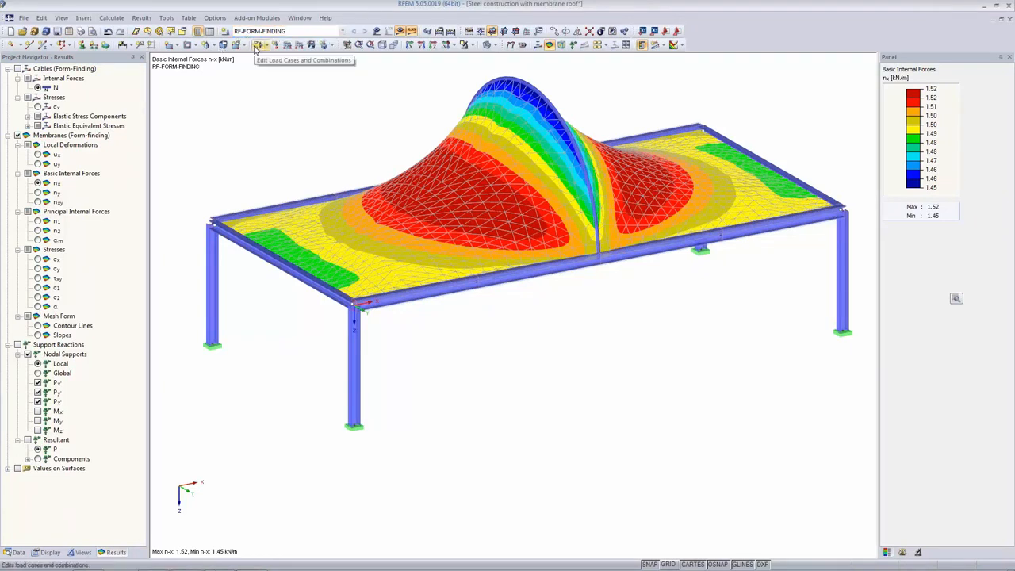
left_click(258, 45)
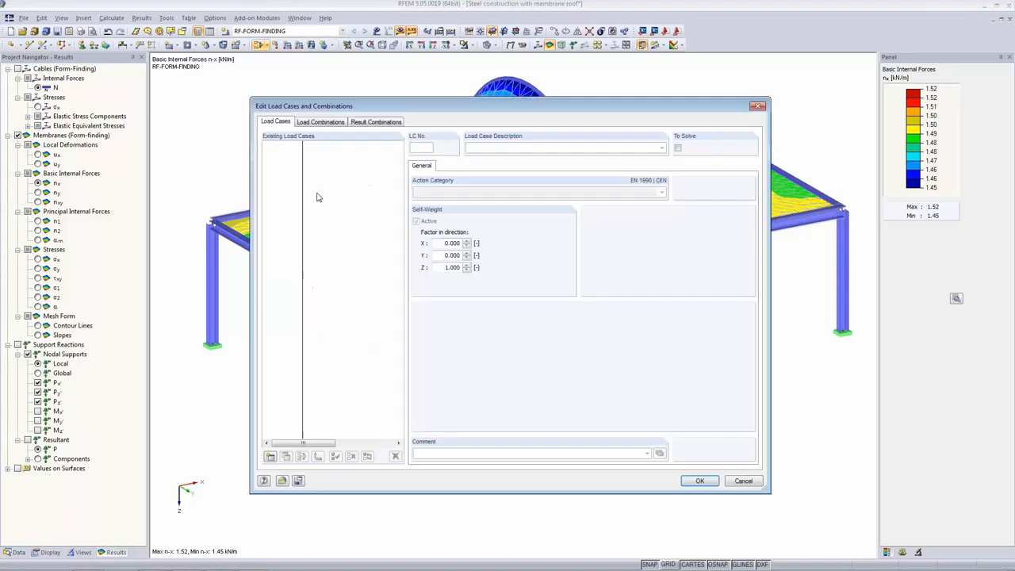
left_click(269, 457)
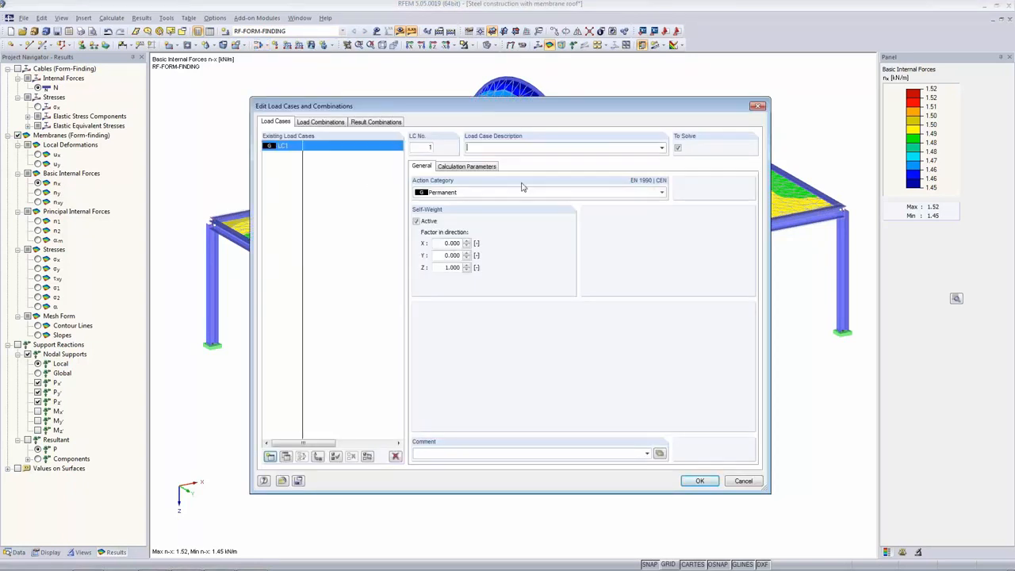
left_click(446, 194)
left_click(457, 182)
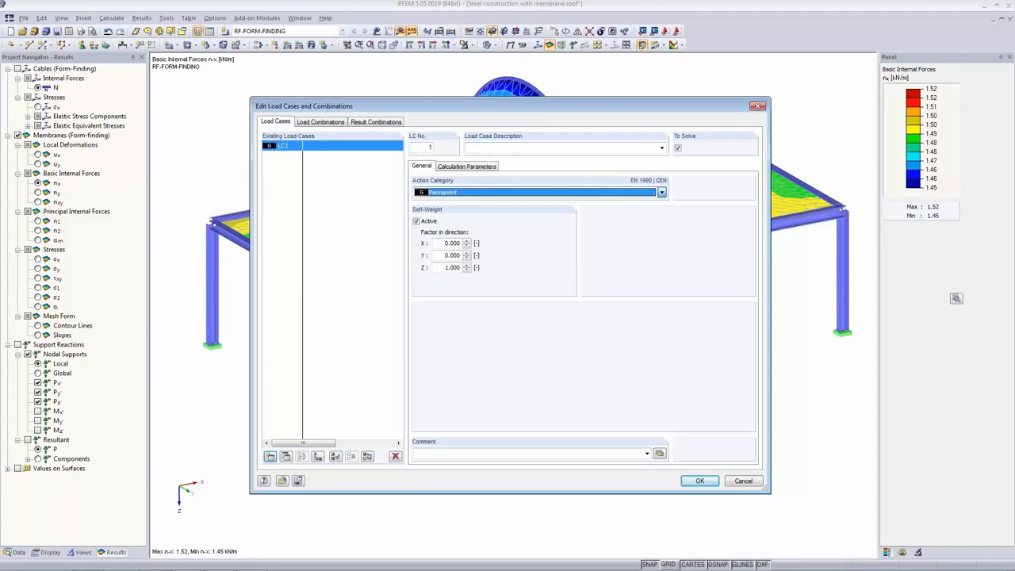
left_click(665, 147)
left_click(628, 158)
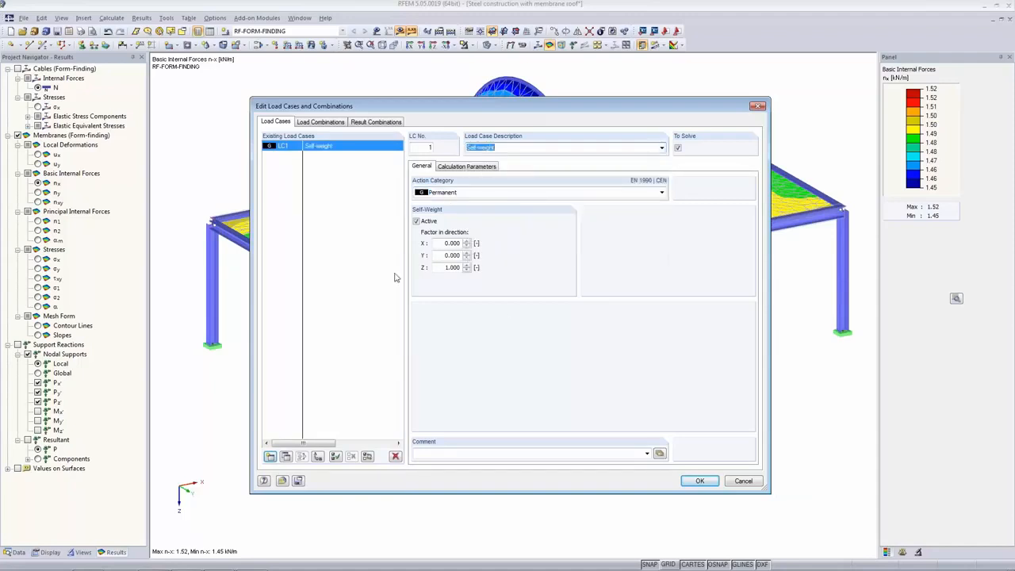
Create load case LC2 described as Snow with the action category Snow (H ≤ 1000 m a.s.l.) and accept the load cases
left_click(269, 457)
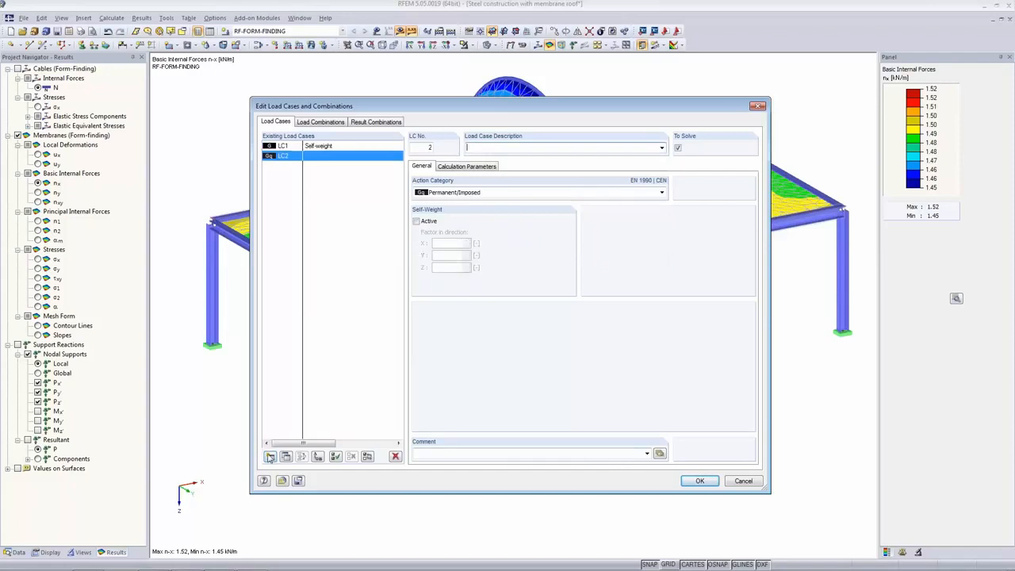
left_click(663, 150)
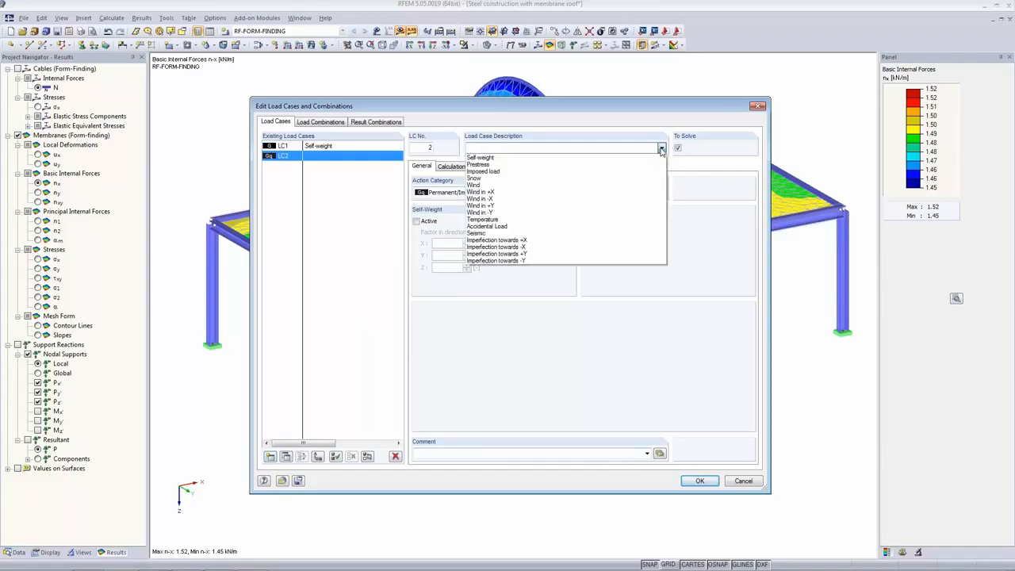
left_click(627, 179)
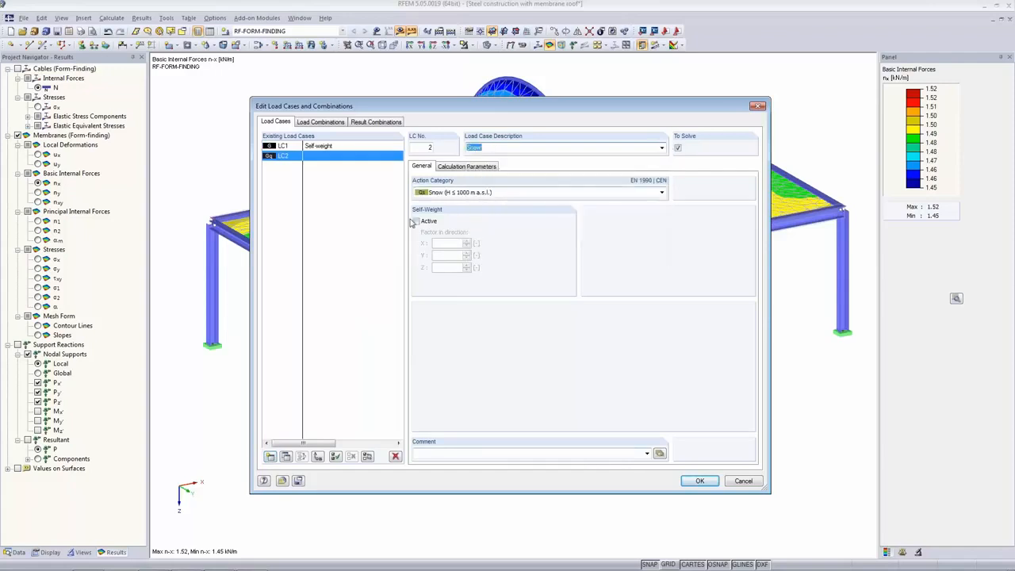
left_click(458, 168)
left_click(424, 168)
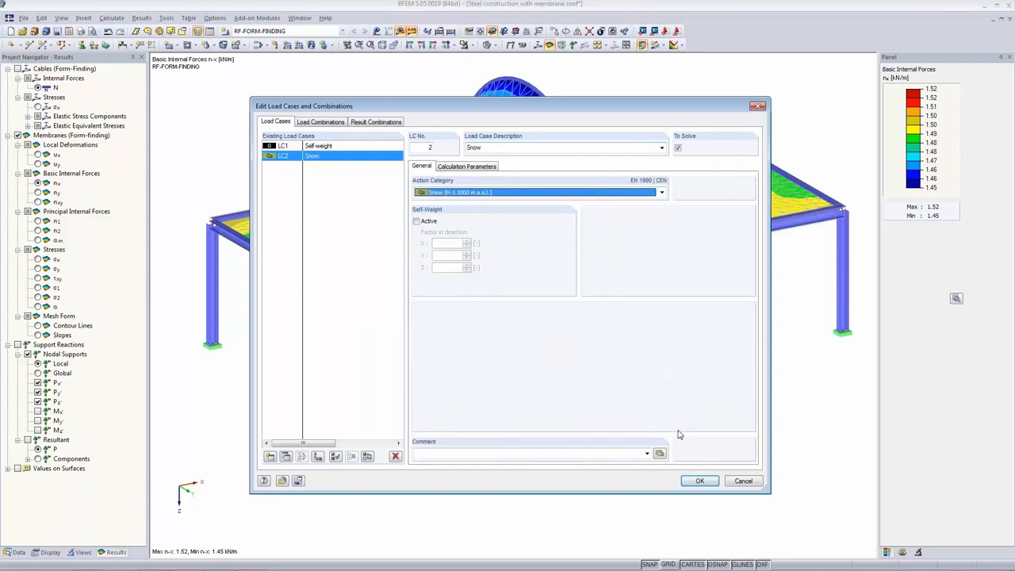
left_click(699, 481)
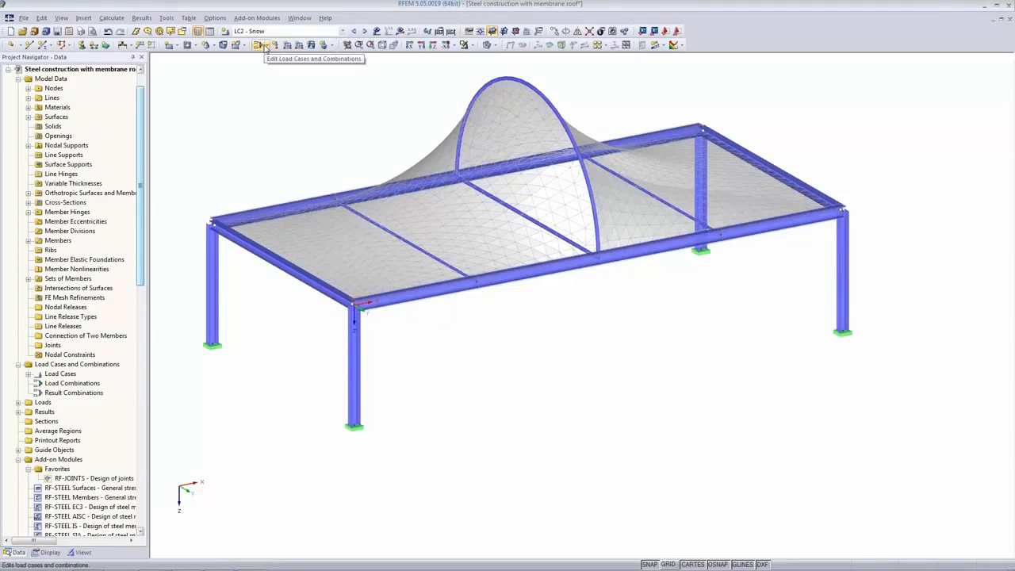
Apply a uniform 0.68 kN/m² surface load in the projected global direction ZP to both membrane surfaces in the Snow load case
left_click(261, 45)
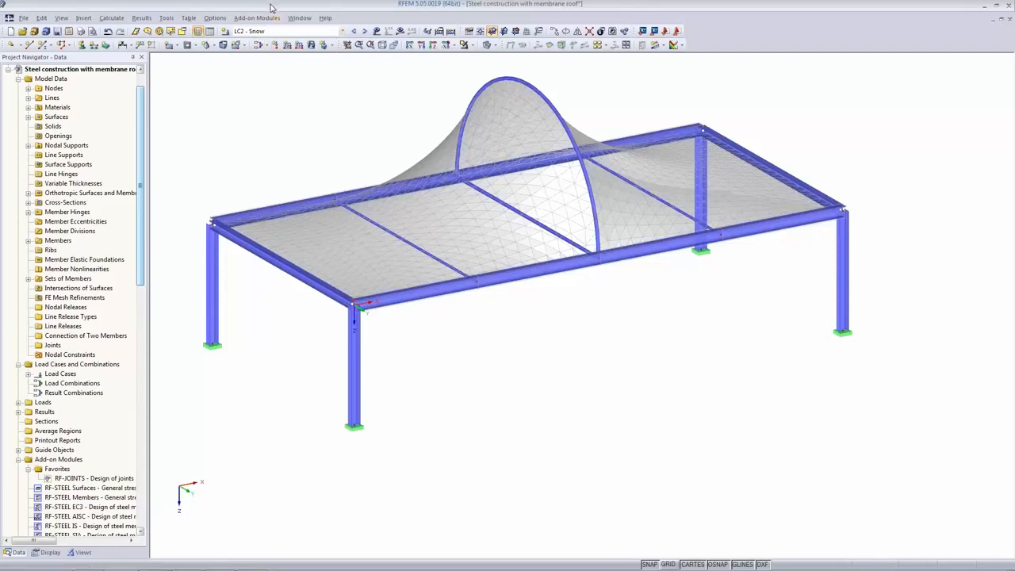
left_click(311, 45)
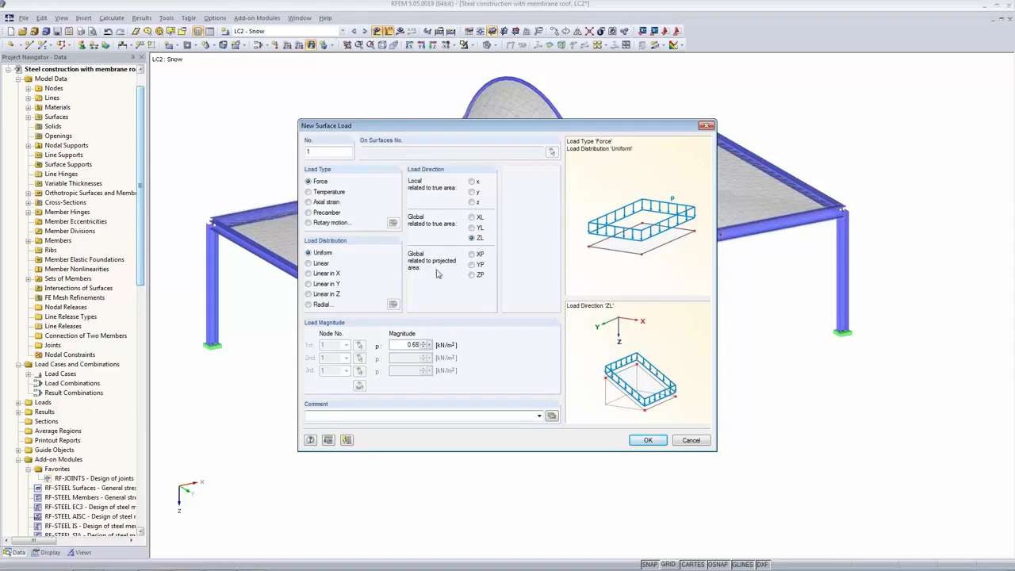
left_click(471, 274)
left_click(647, 440)
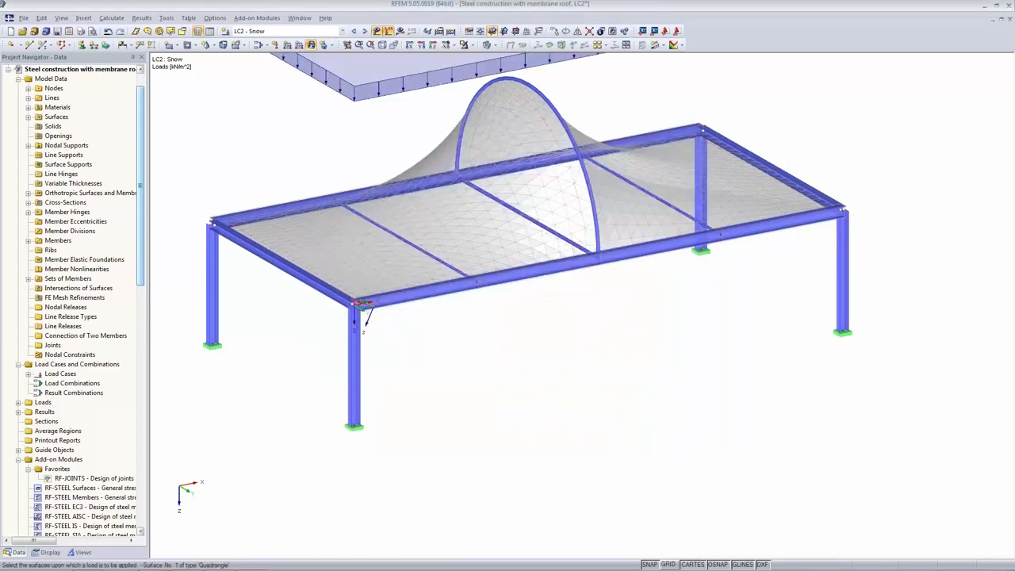
scroll(675, 328, "down", 5)
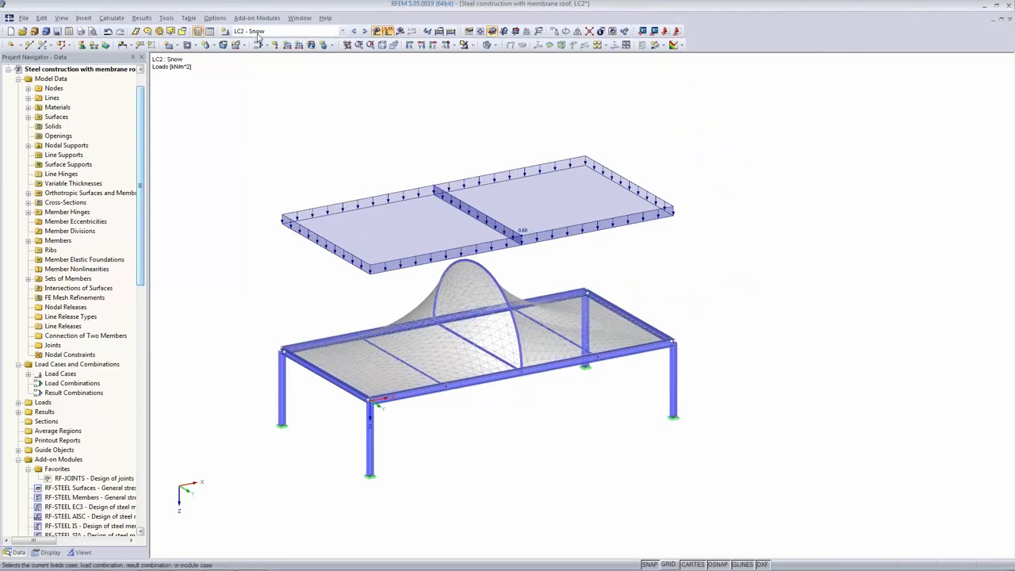
Create load combination CO1 from Self-weight with factor 1.35 and Snow with factor 1.50, and accept it
double_click(314, 104)
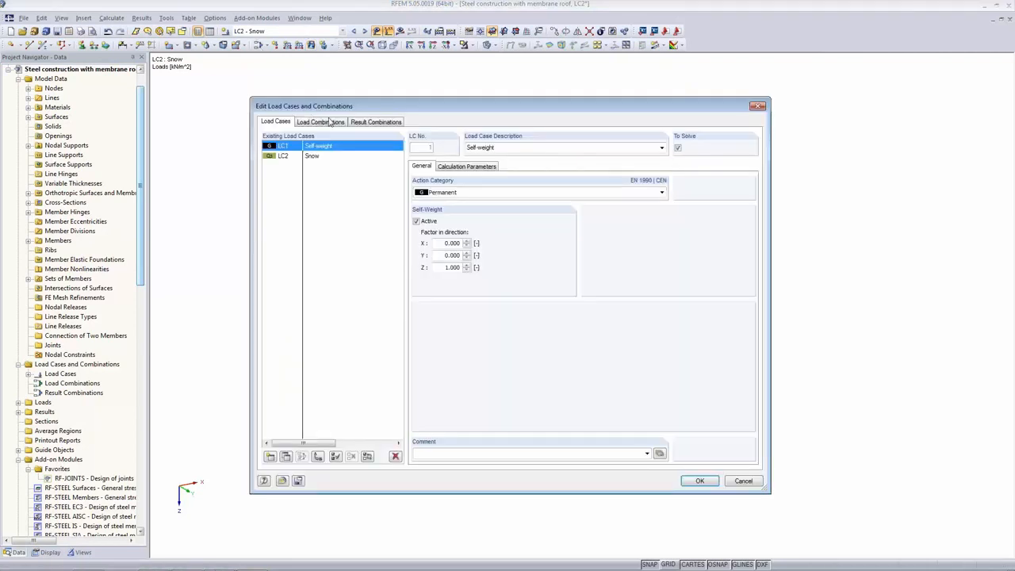
left_click(326, 123)
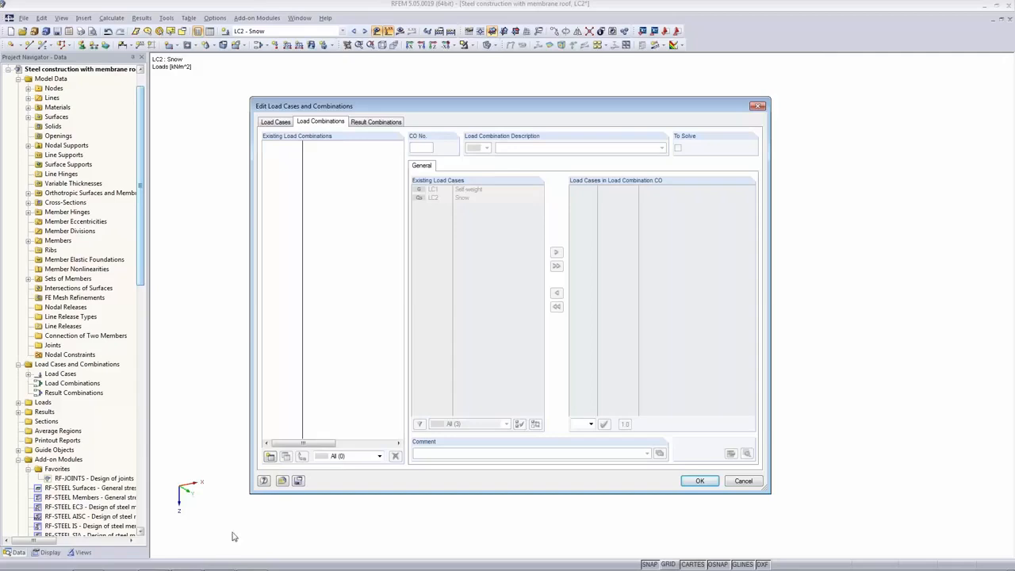
left_click(270, 456)
left_click_drag(450, 194, 450, 189)
left_click(556, 265)
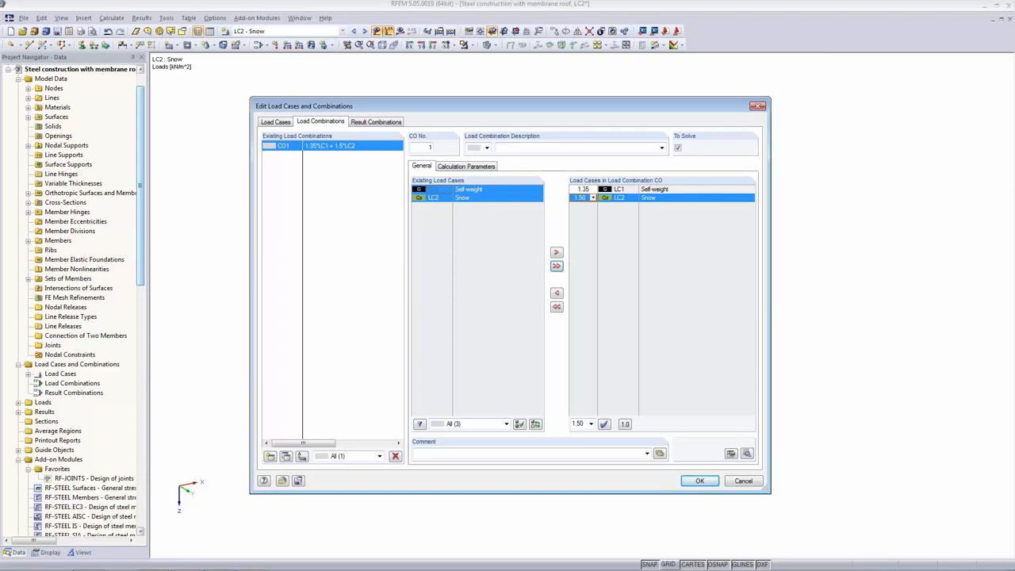
left_click(699, 481)
Check the membrane roof model's general data, including the standard and the automatic combination option
right_click(119, 97)
left_click(190, 102)
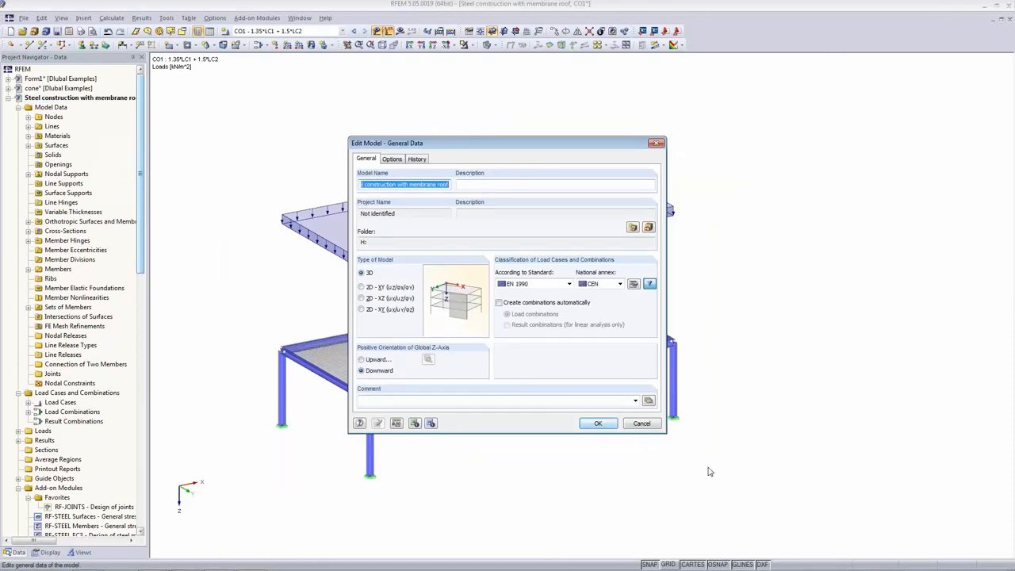
left_click(595, 423)
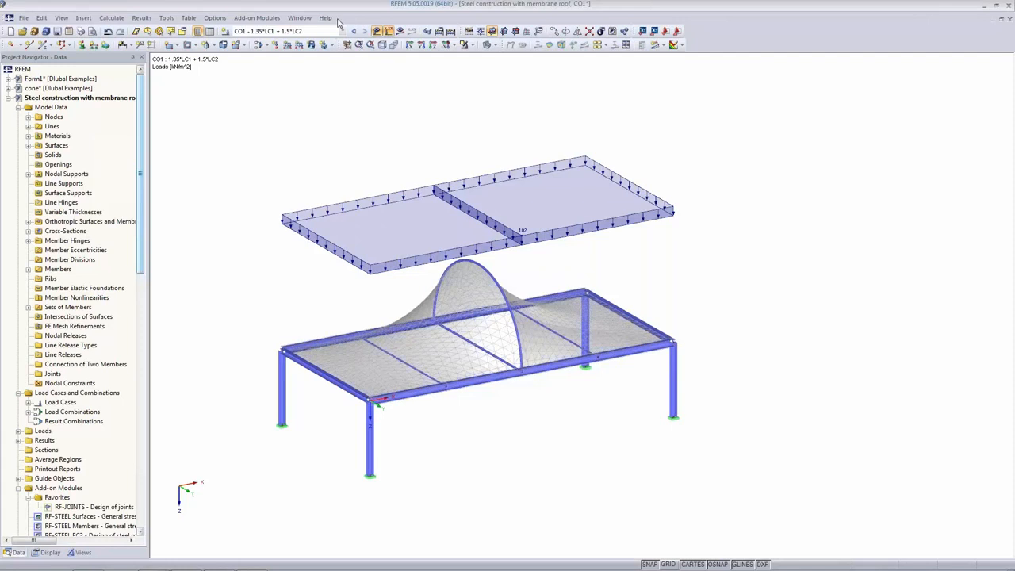
Calculate load combination CO1, dismiss the displacement warning and display its results
left_click(401, 30)
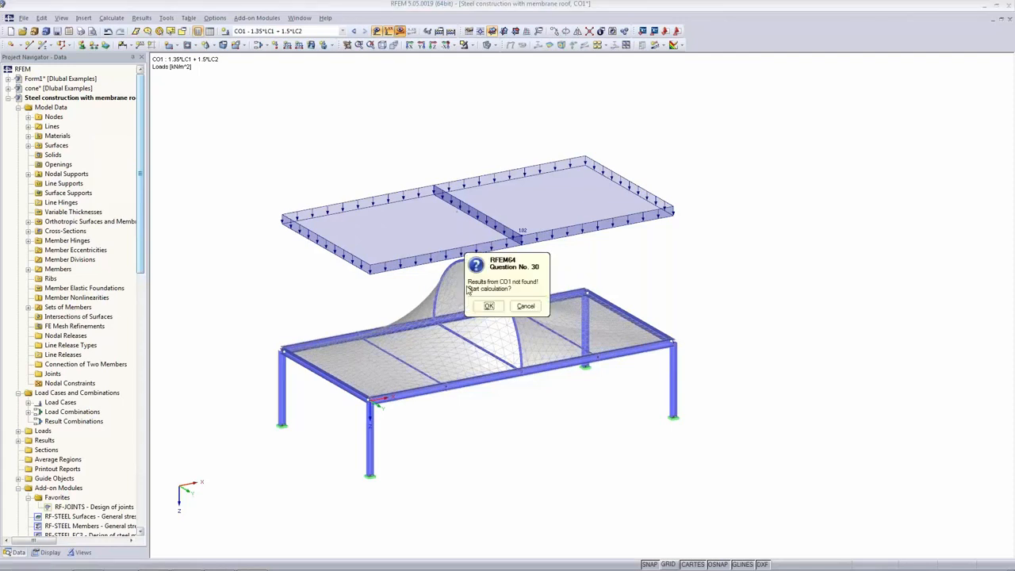
left_click(487, 306)
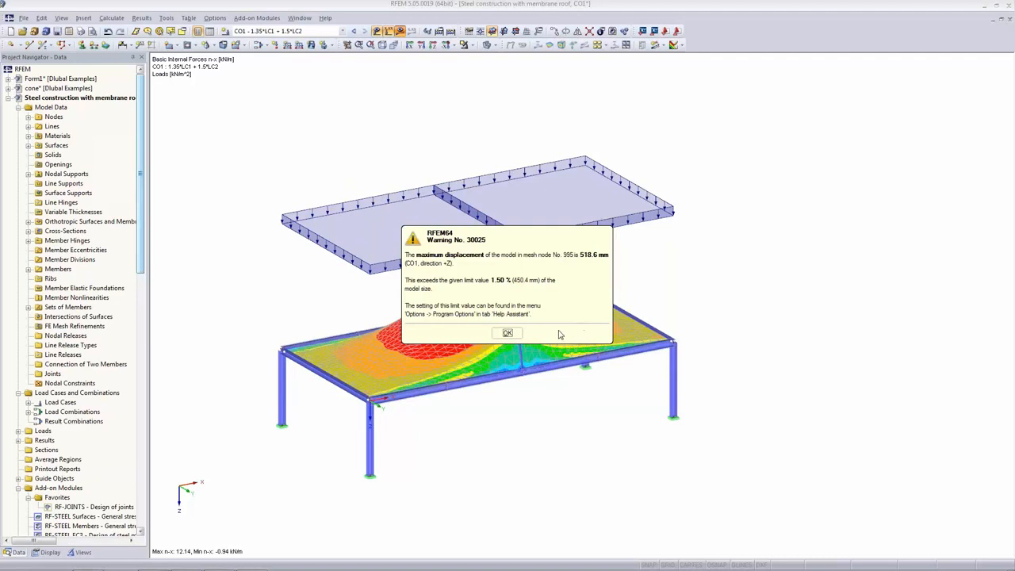
left_click(505, 333)
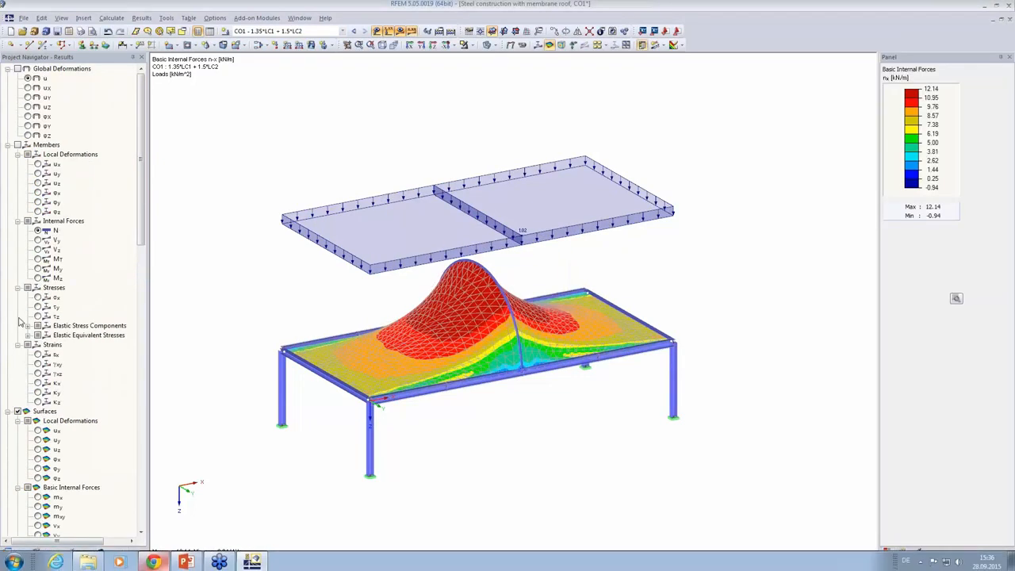
Display the basic internal forces n-y on the membrane surfaces for CO1
scroll(14, 158, "down", 2)
scroll(47, 331, "down", 6)
scroll(47, 331, "up", 8)
scroll(46, 333, "down", 8)
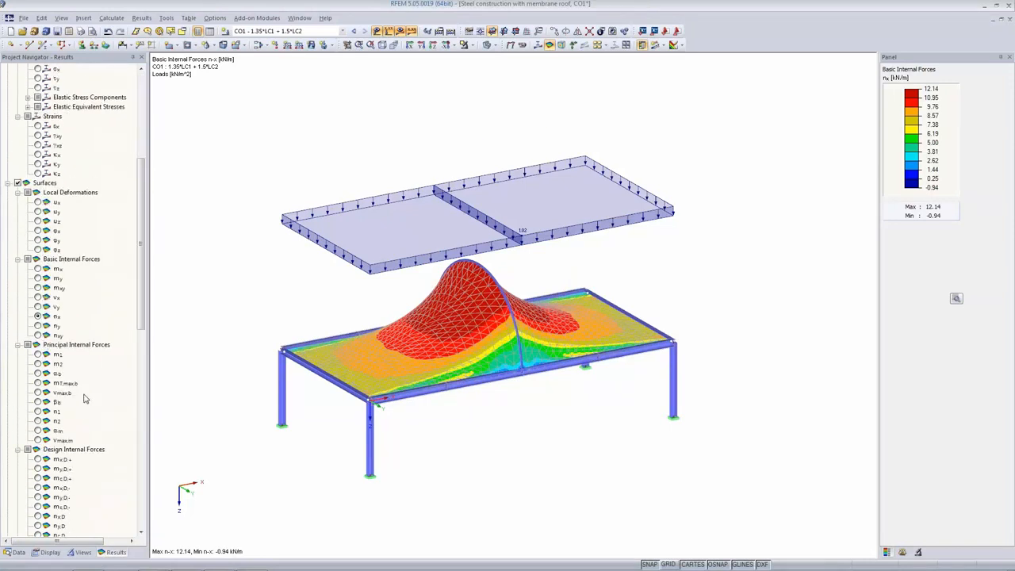
scroll(79, 420, "down", 4)
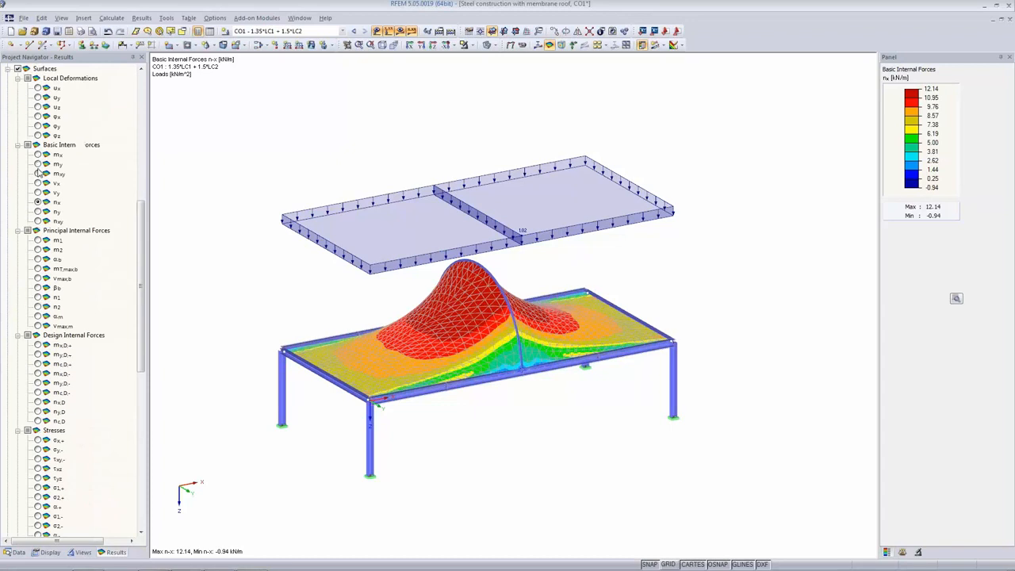
left_click(37, 212)
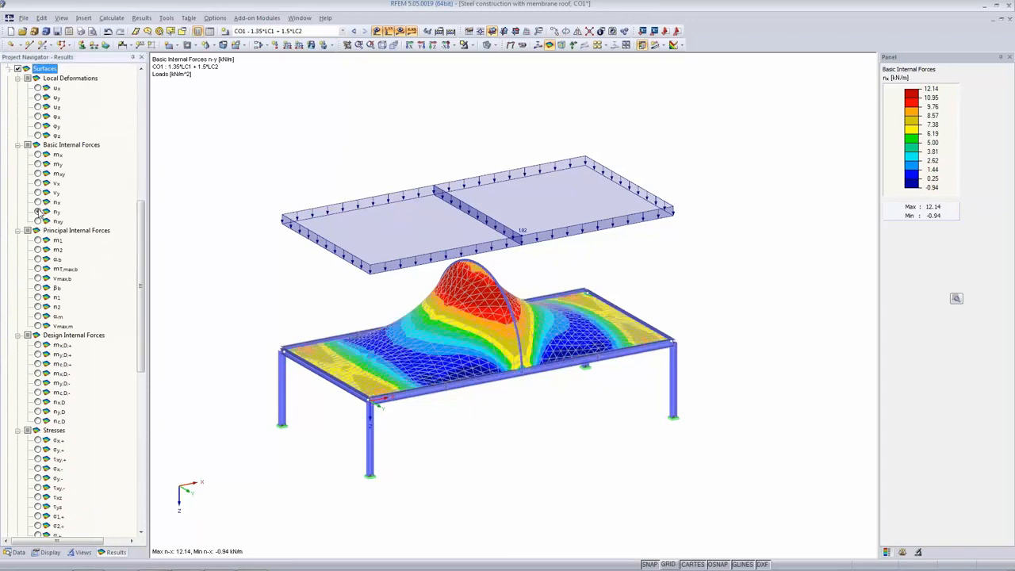
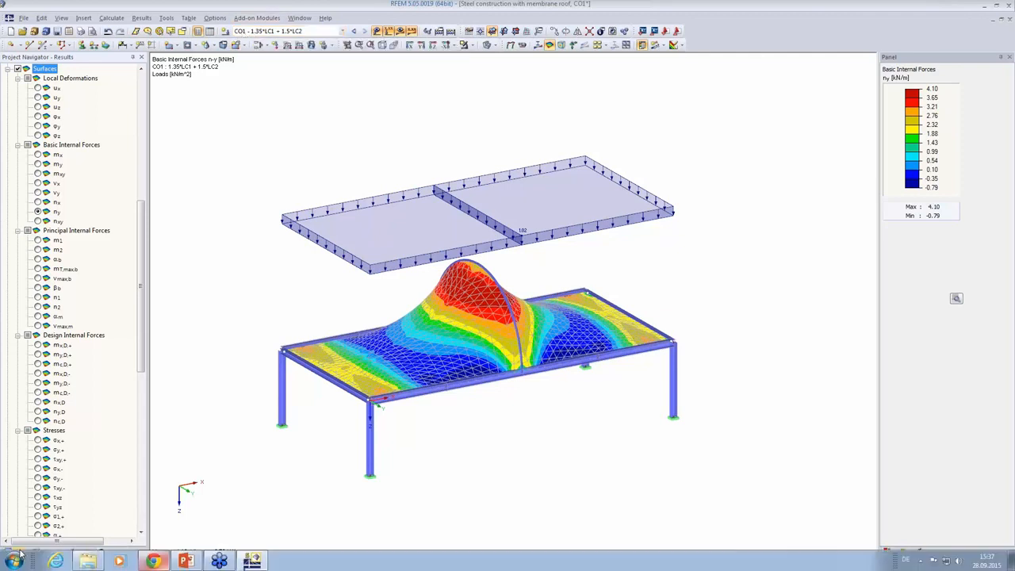
Look through the add-on modules available for designing the structure, starting from RF-STEEL Surfaces
left_click(17, 552)
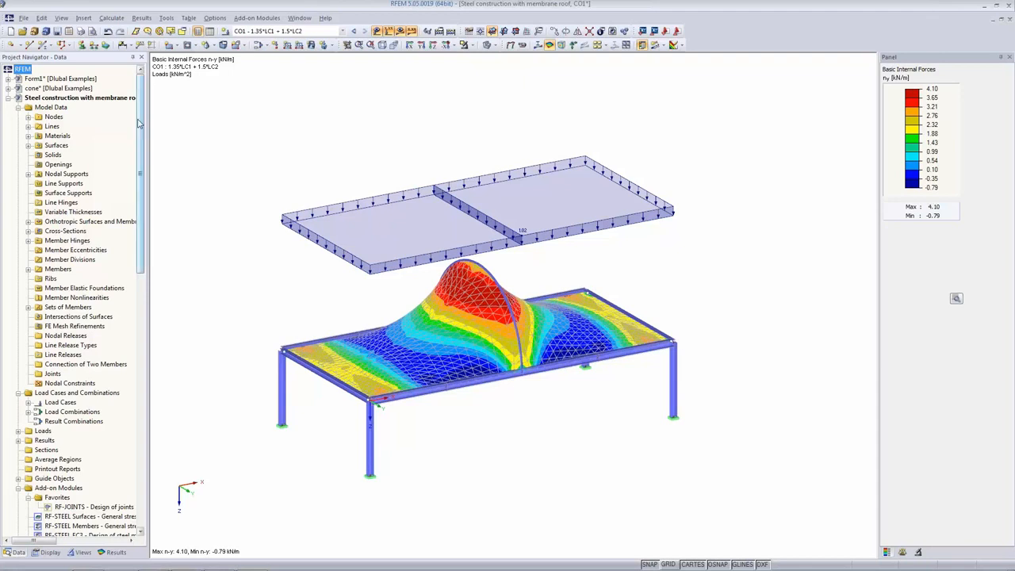
left_click_drag(134, 123, 134, 232)
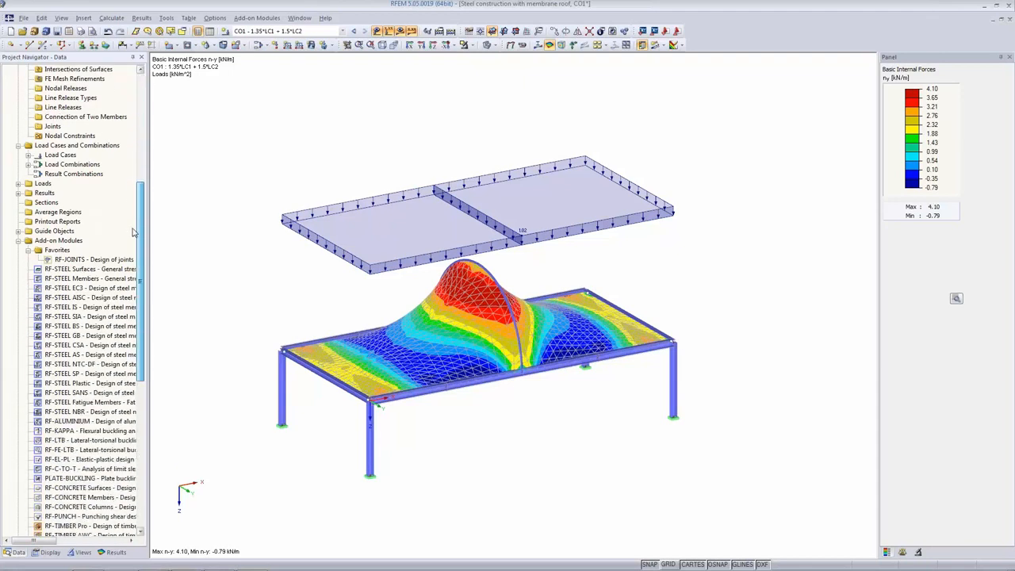
left_click(61, 269)
scroll(61, 428, "down", 5)
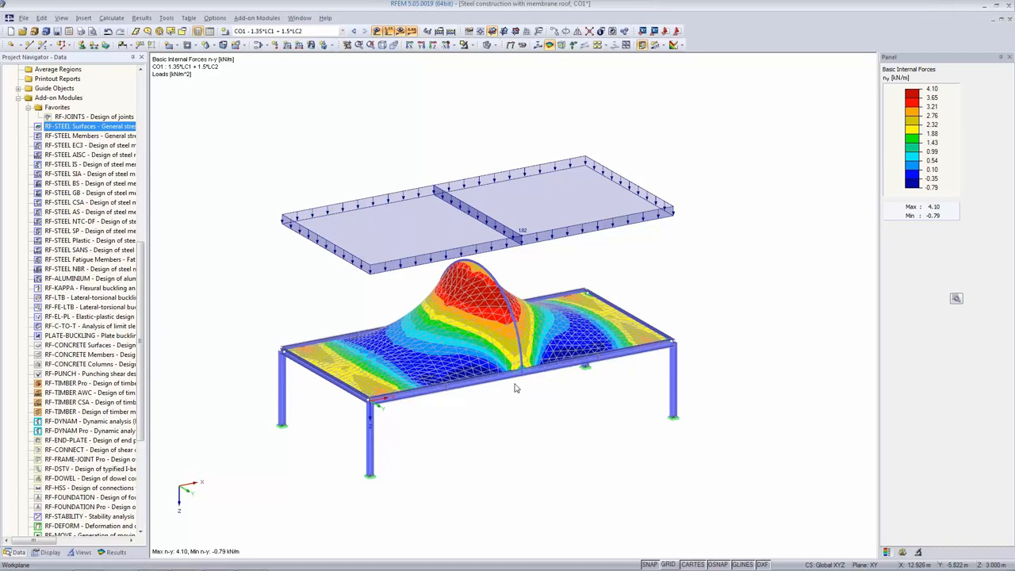
Hide the loads, add the n-y results graphic to a new printout report with template "1 - Input data and reduced results", and close the report
scroll(487, 424, "up", 2)
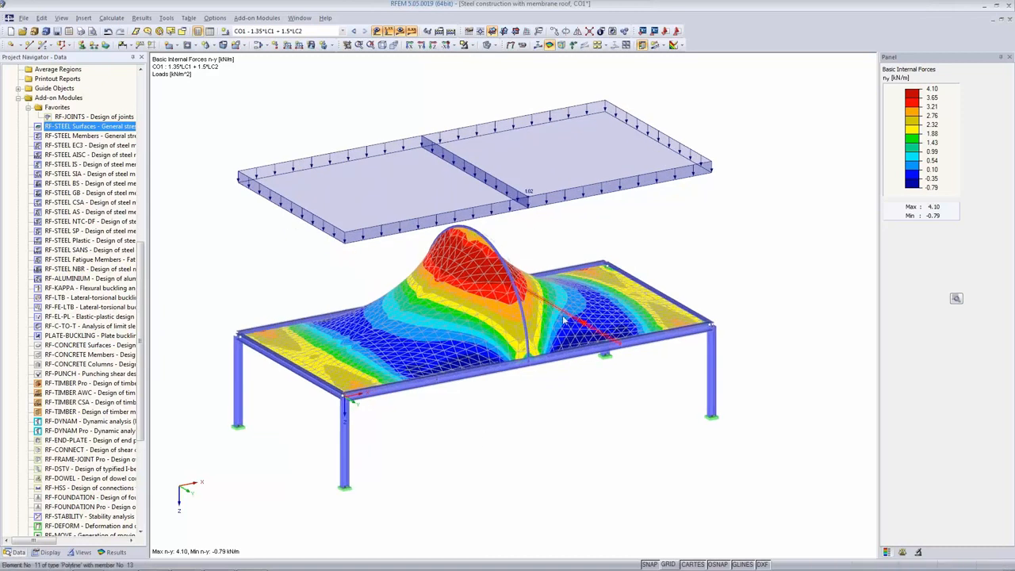
left_click(376, 30)
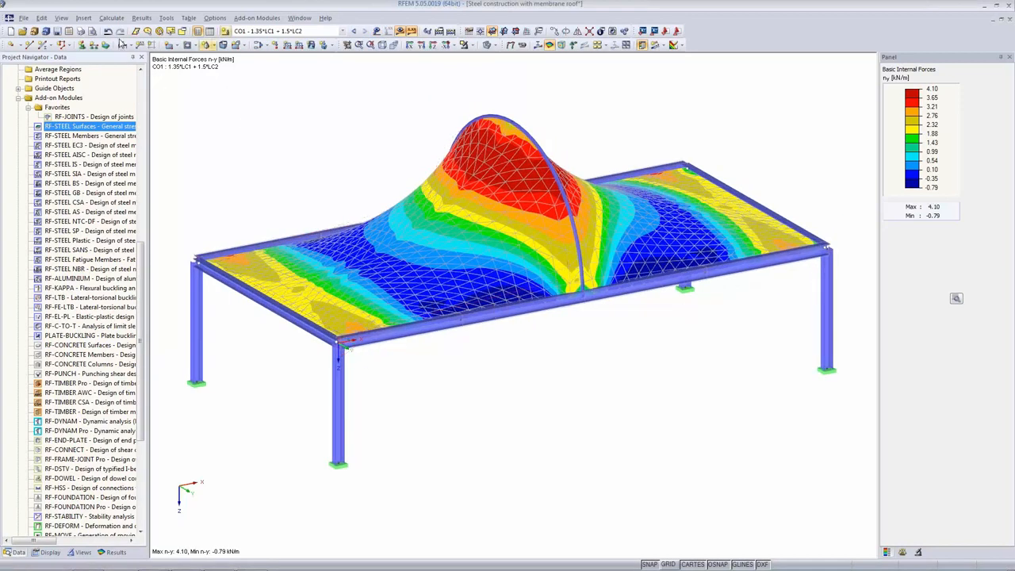
left_click(80, 31)
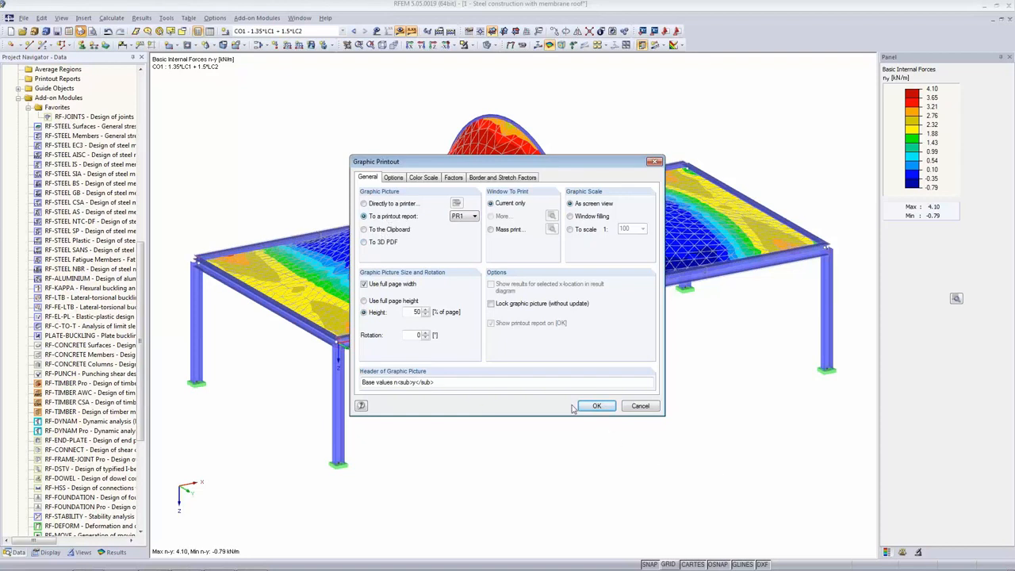
left_click(601, 405)
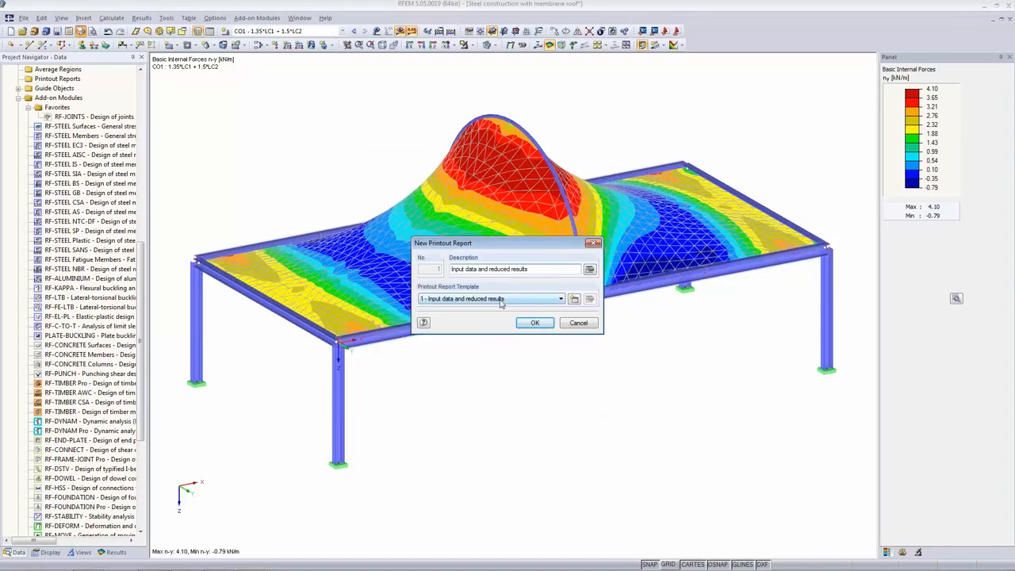
left_click(533, 323)
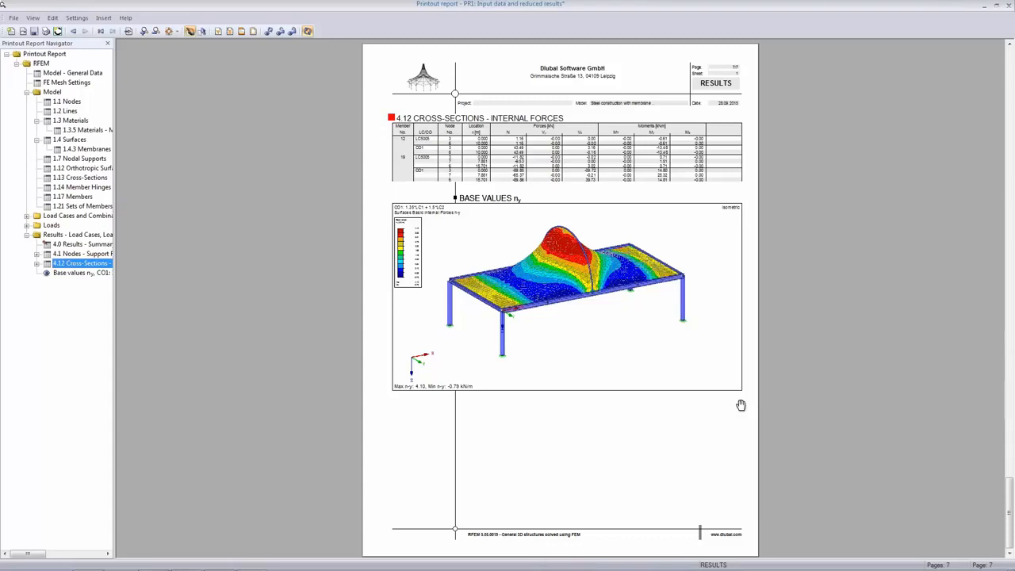
left_click(1008, 6)
left_click(501, 305)
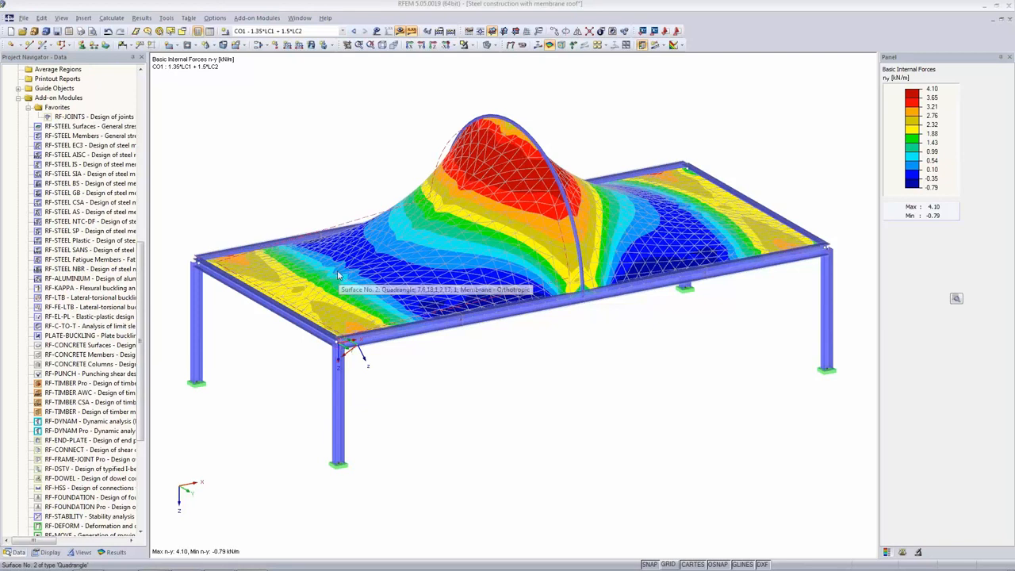
Set up a model export in the ASCII Format - Model (*.dxf) with the FE mesh included
left_click(23, 18)
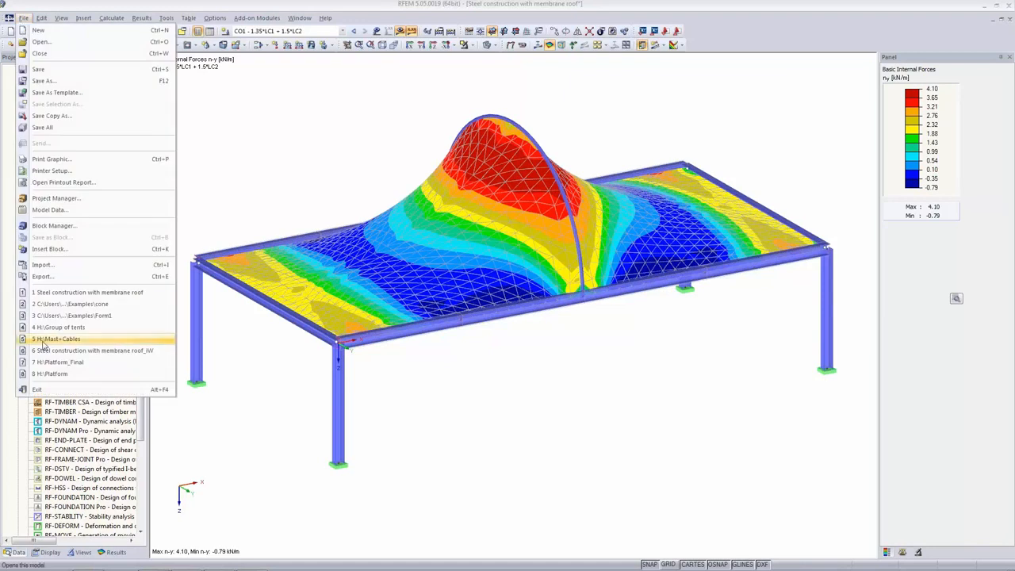
left_click(43, 276)
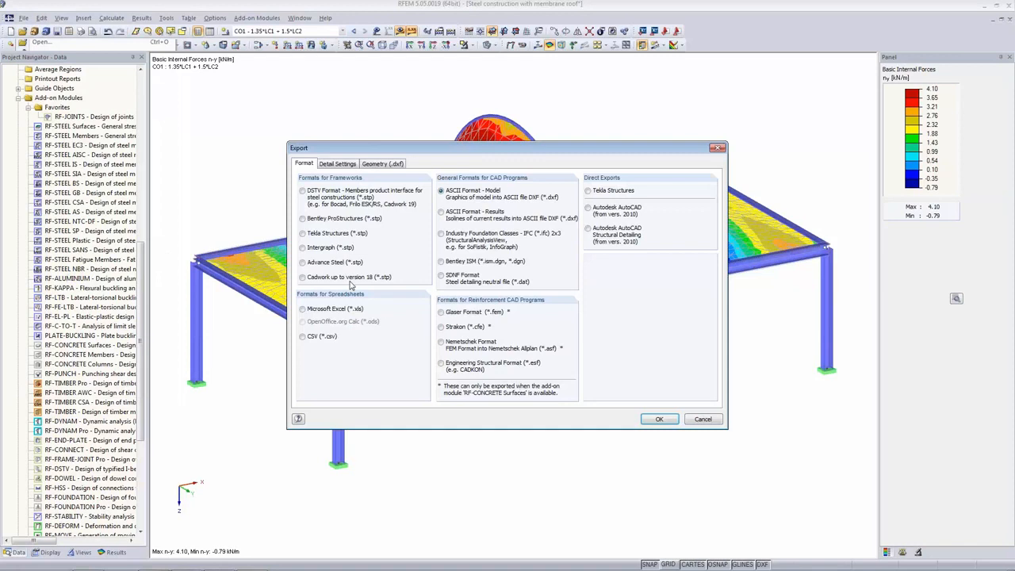
left_click(450, 214)
left_click(442, 191)
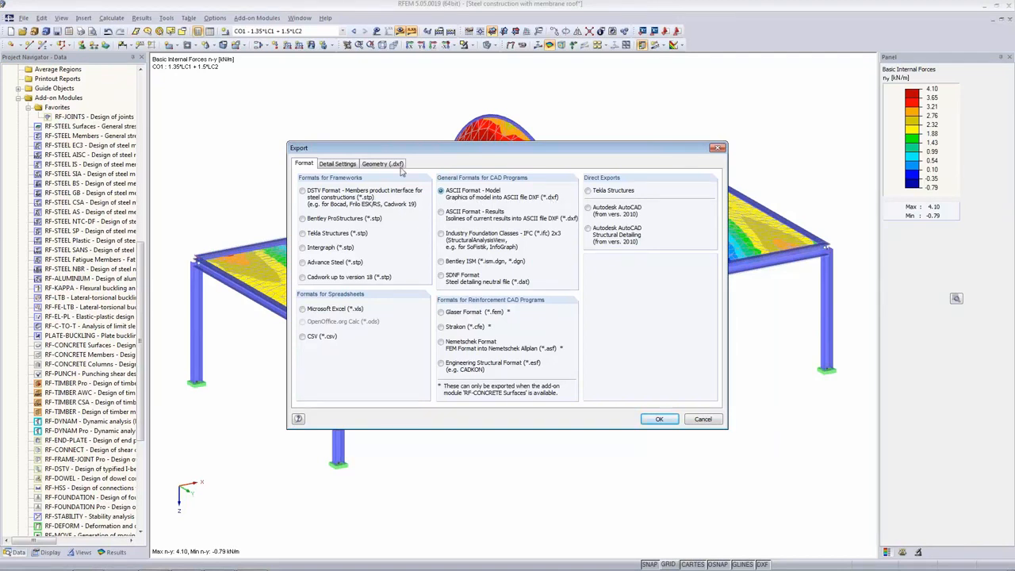
left_click(326, 165)
left_click(374, 167)
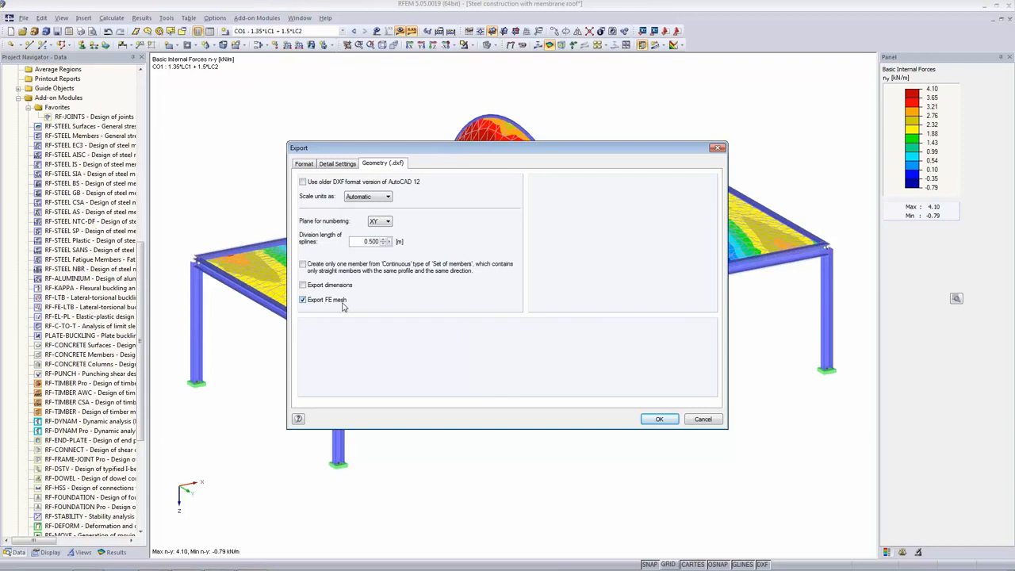
Save the DXF export under the file name "Steel construction Mesh"
left_click(659, 419)
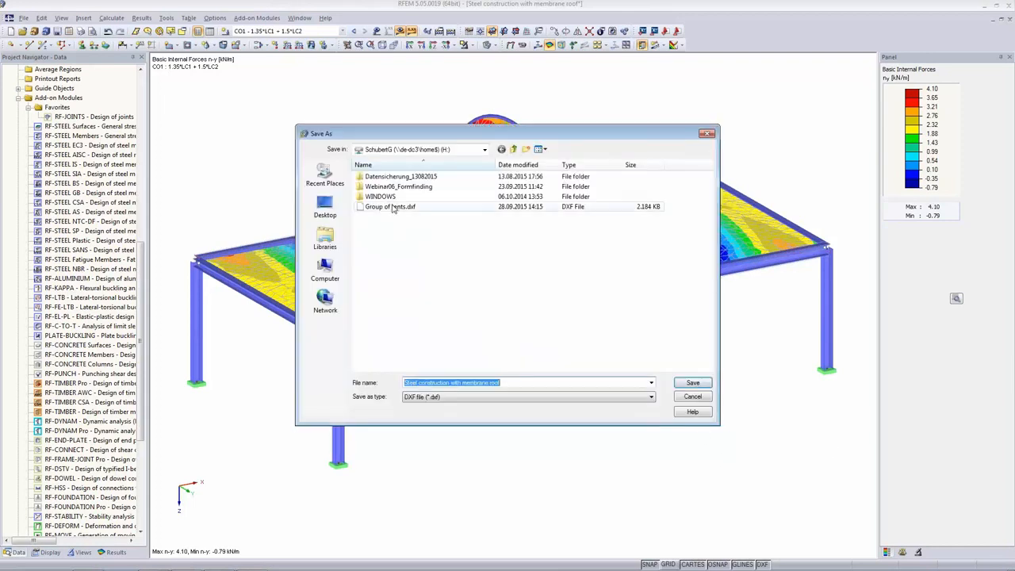
left_click_drag(513, 382, 451, 382)
type("Mes")
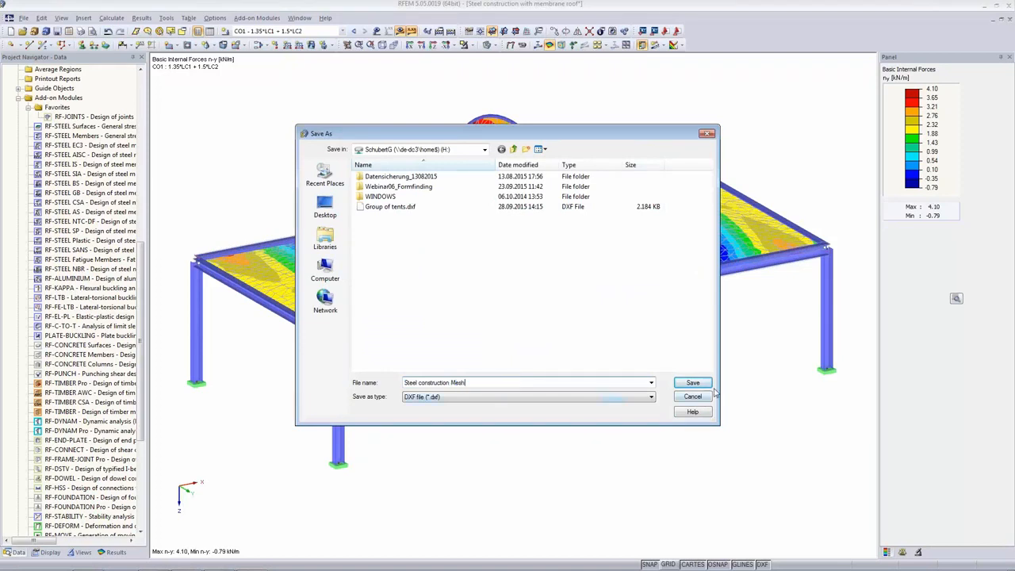
left_click(693, 383)
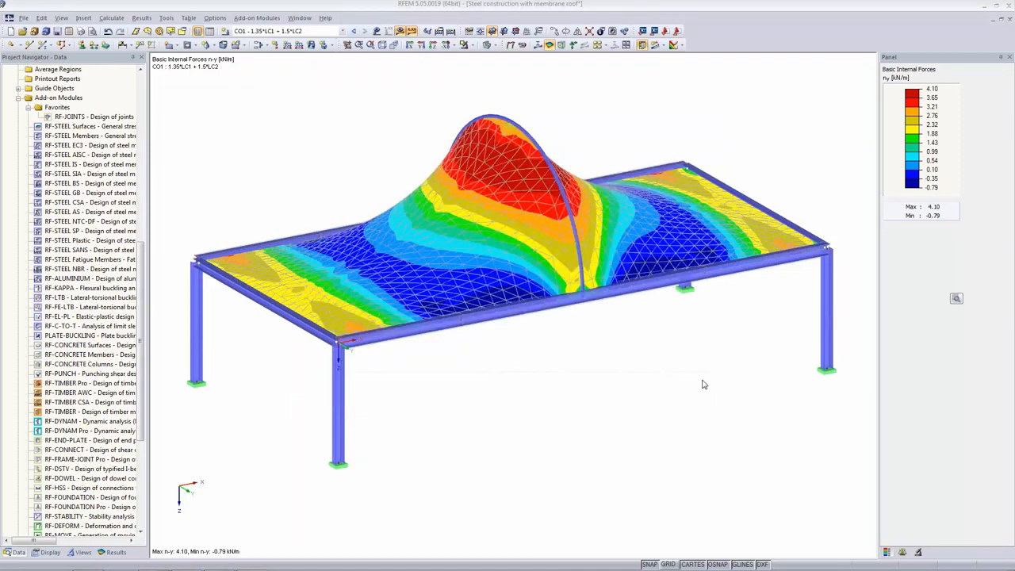
left_click(504, 304)
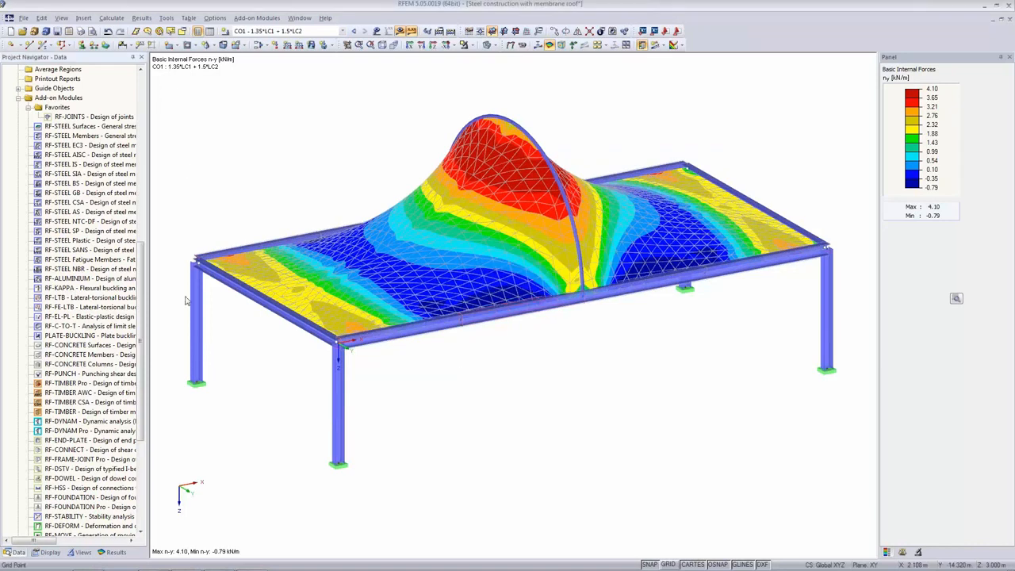
Set up a model import in the DXF format, keeping the existing detail and ASCII DXF settings
left_click(25, 17)
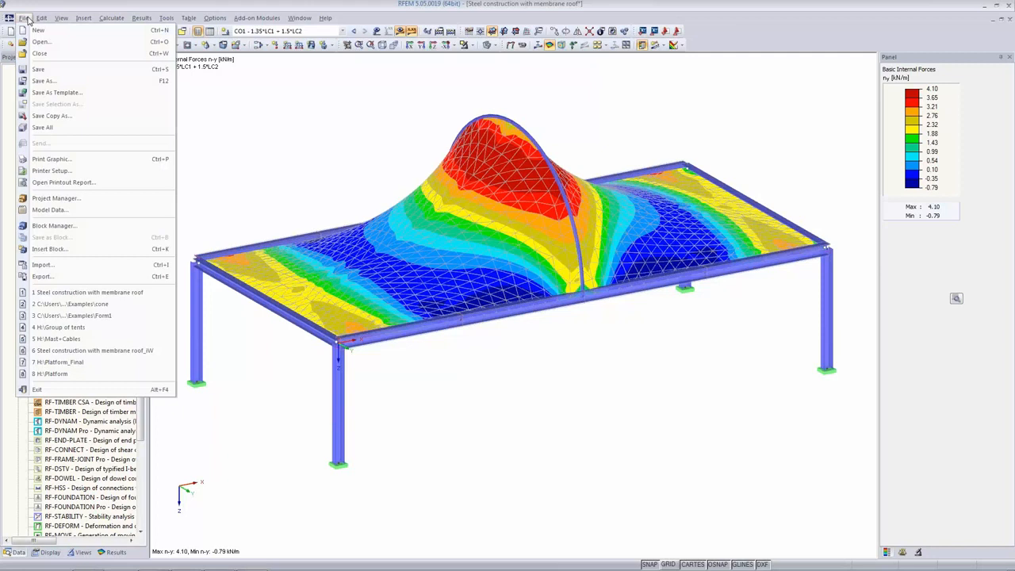
left_click(37, 266)
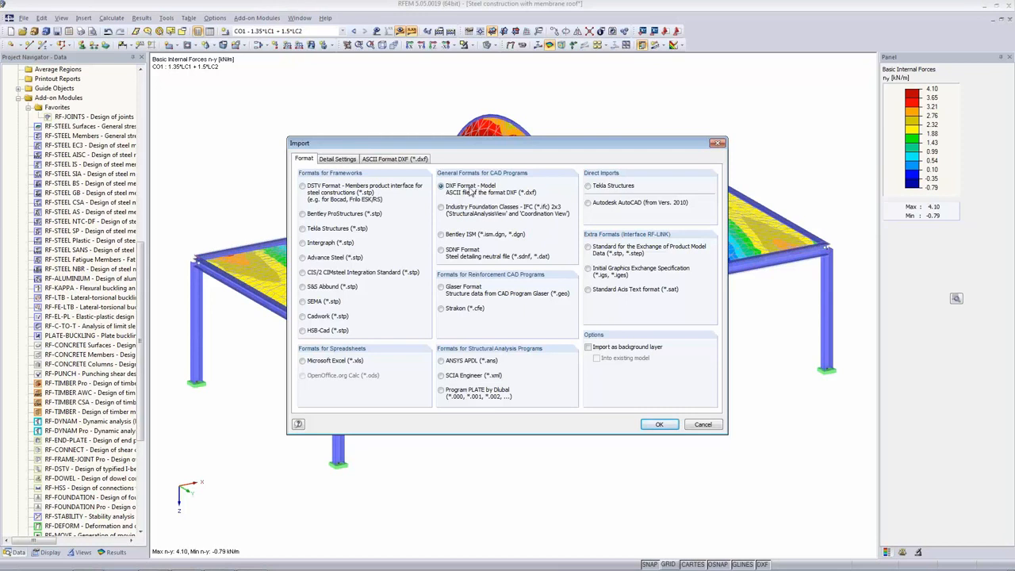
left_click(373, 162)
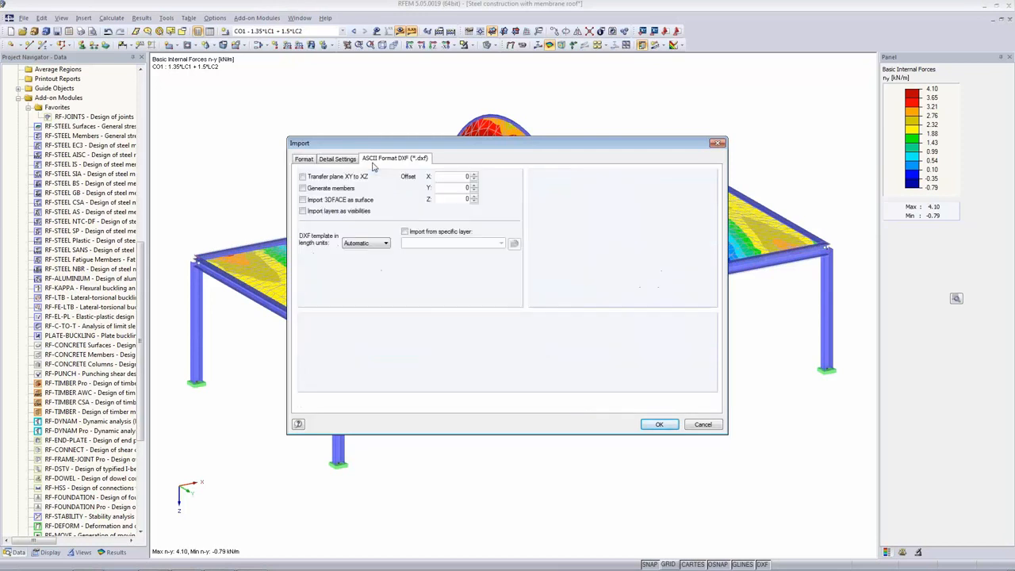
left_click(349, 161)
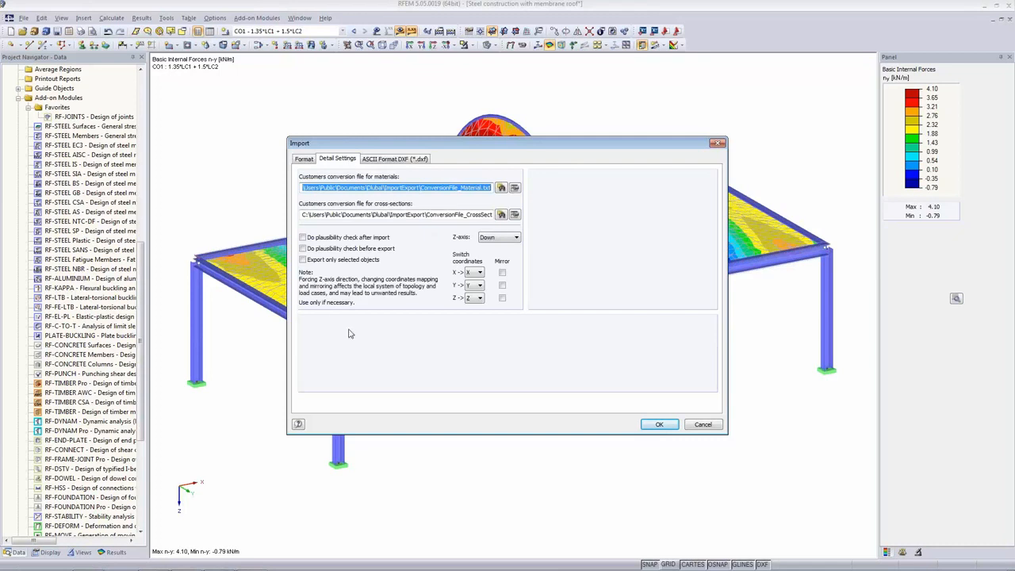
left_click(407, 161)
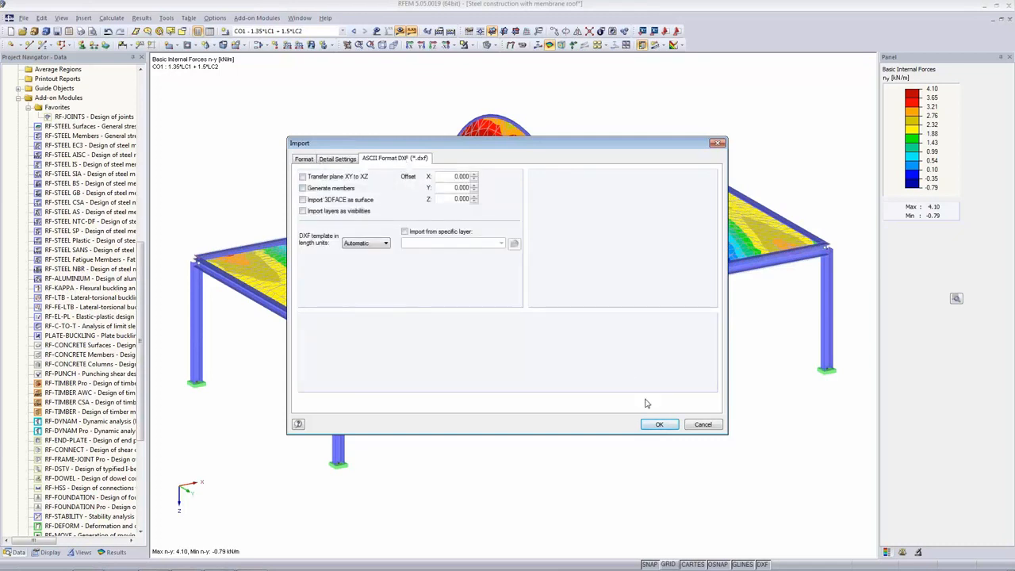
left_click(656, 424)
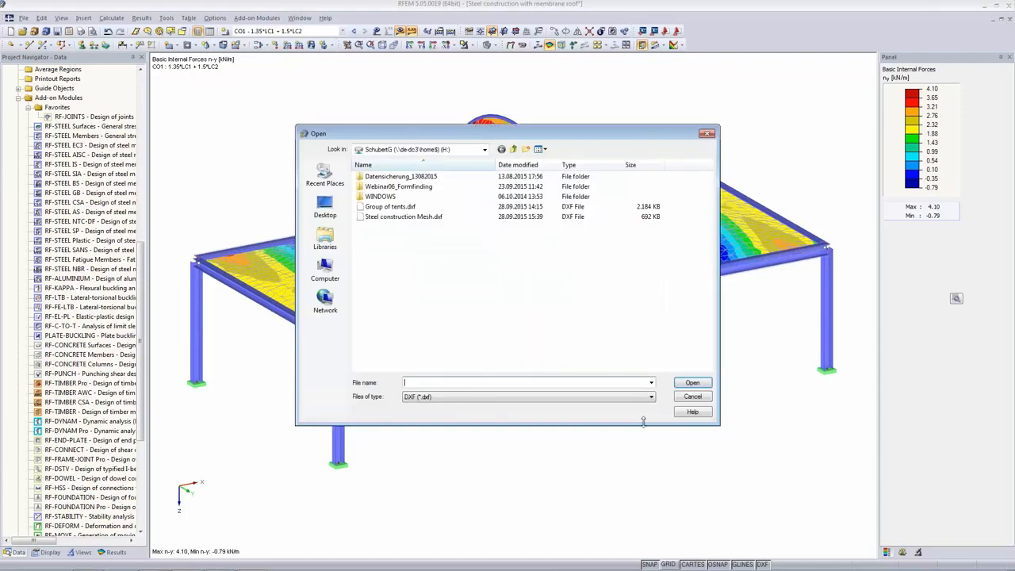
Import the file "Steel construction Mesh.dxf" as a new model named "Steel construction Mesh" in the Dlubal Examples project
left_click(392, 218)
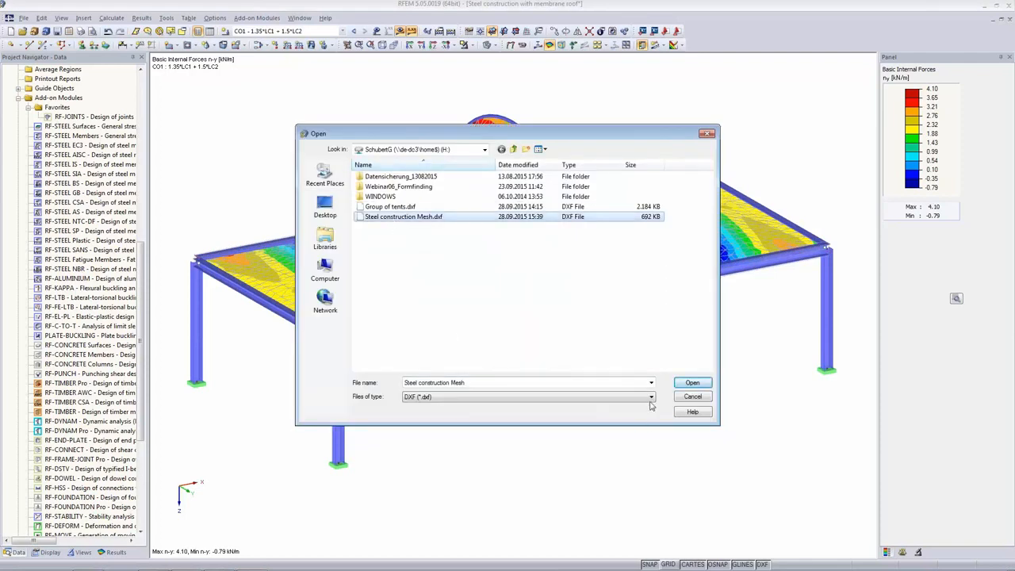
left_click(681, 386)
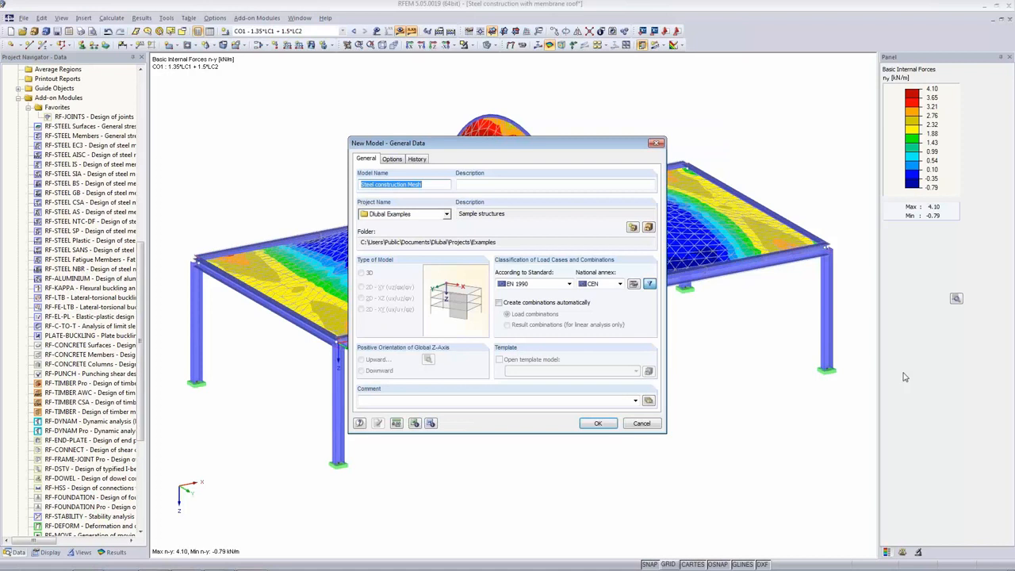
left_click(429, 184)
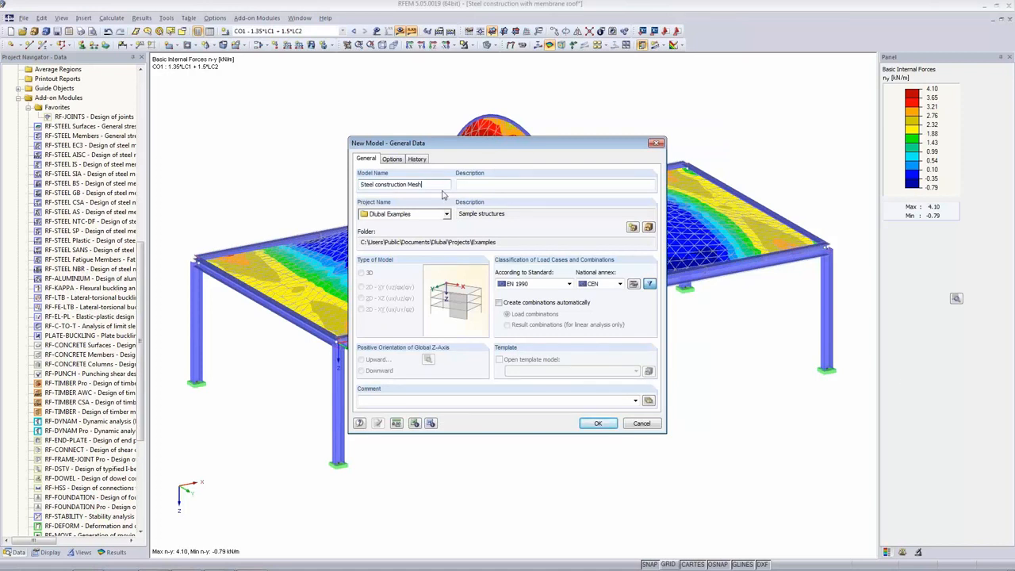
left_click(597, 424)
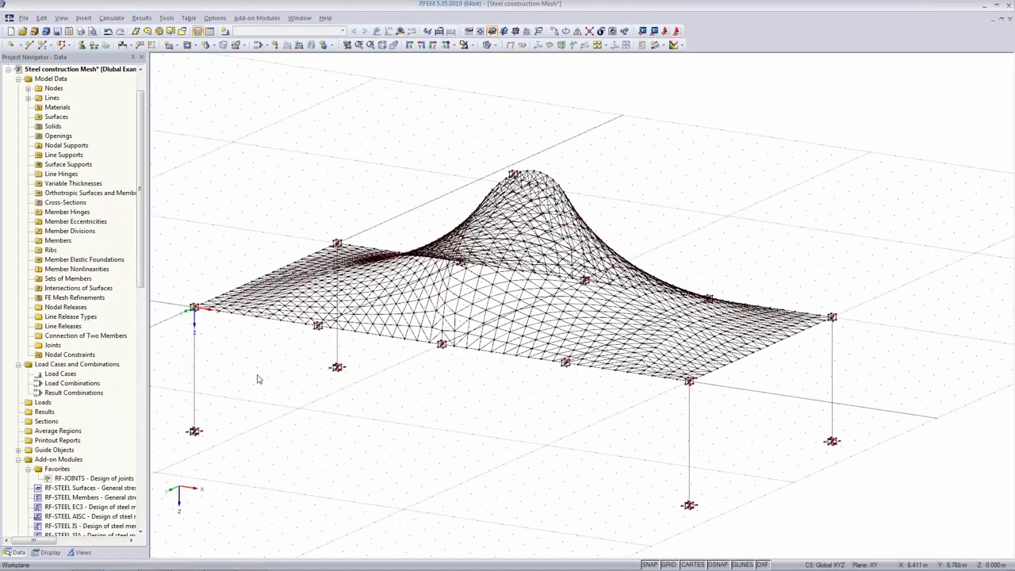
Open the existing model "Group of tents"
scroll(340, 452, "up", 3)
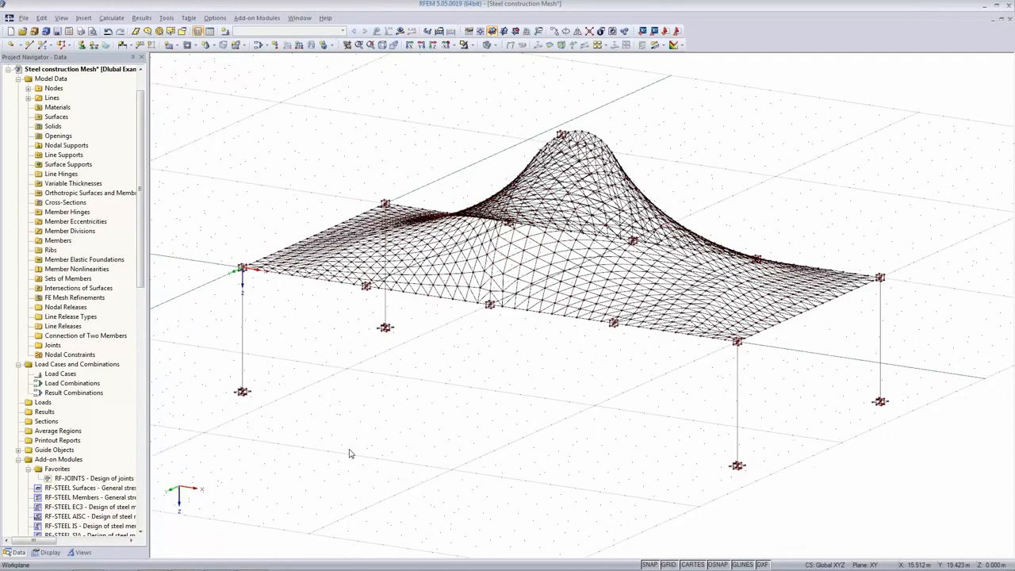
scroll(527, 269, "up", 1)
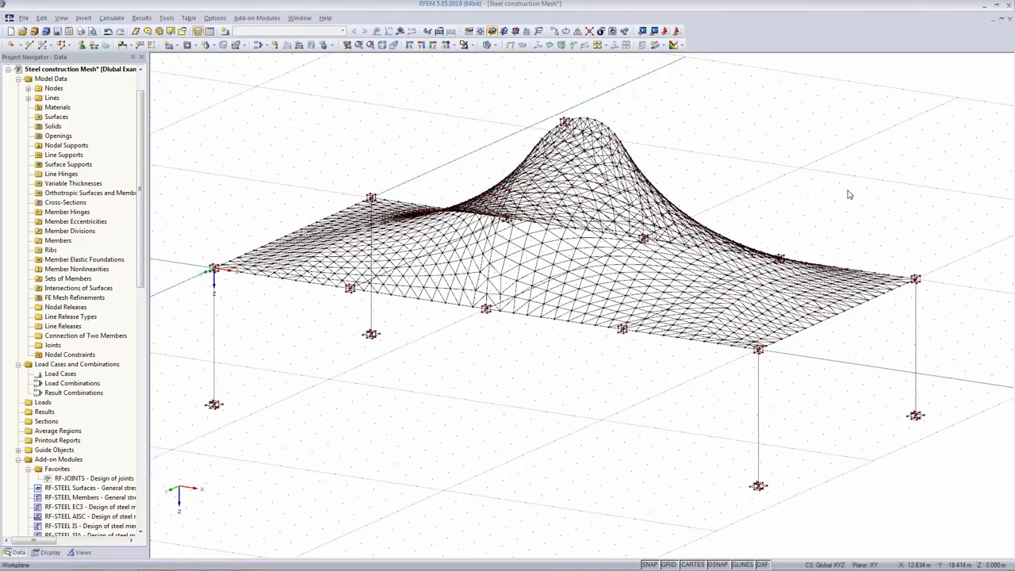
left_click(22, 30)
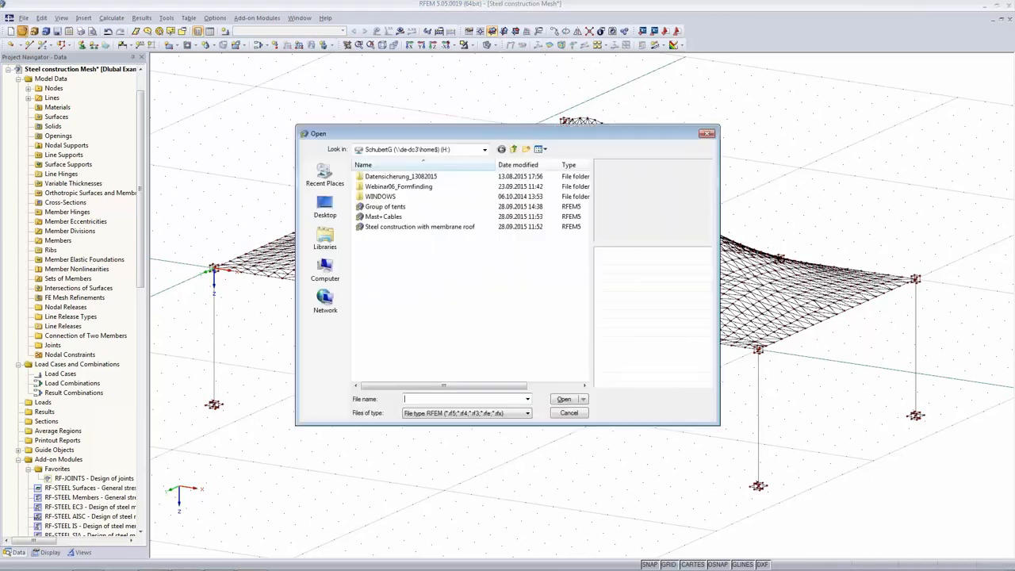
left_click(386, 208)
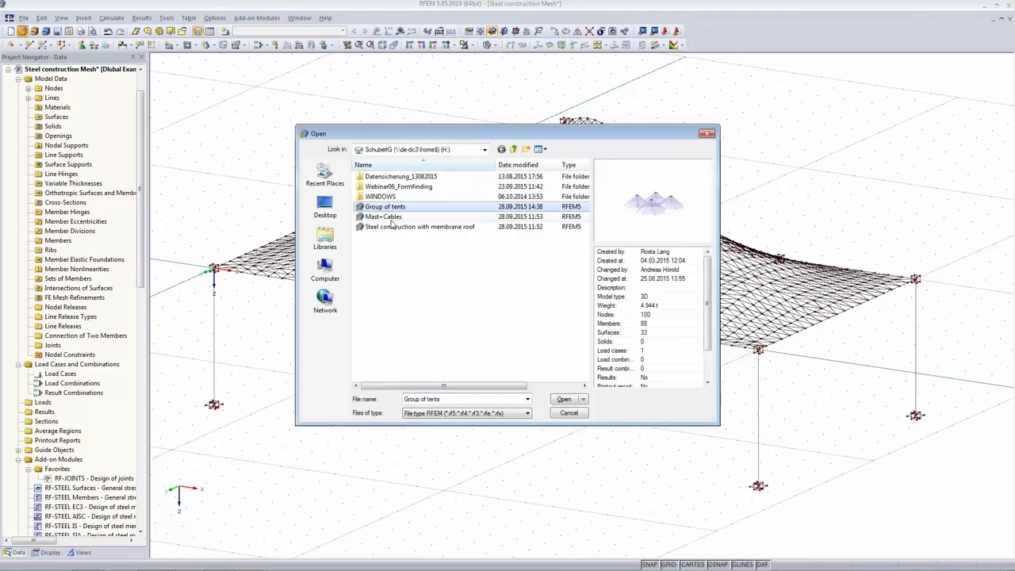
left_click(564, 399)
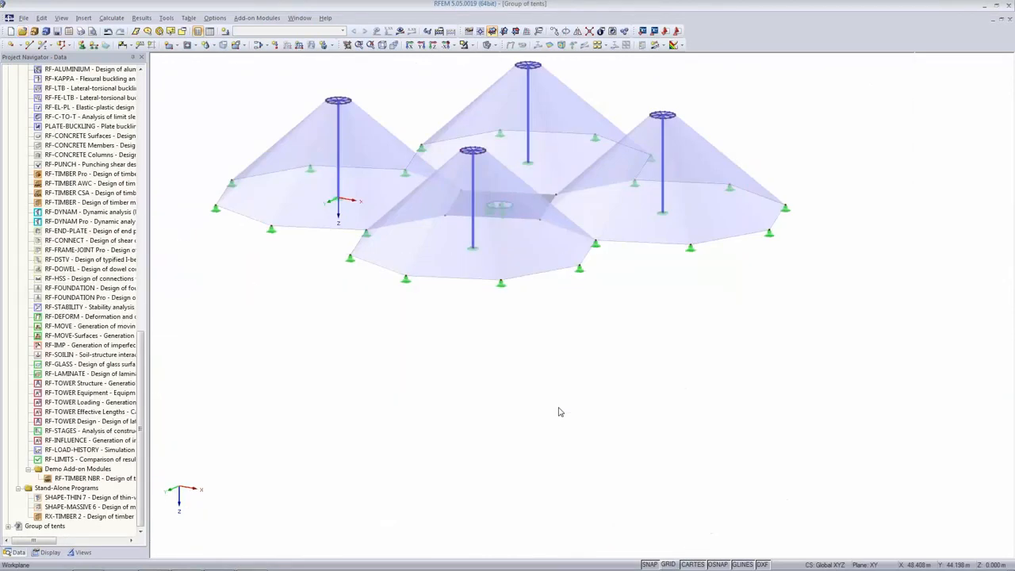
Inspect the form-finding prestress of a membrane surface and the nodal support under the mast of the tent at the origin
middle_click_drag(424, 85, 483, 215)
scroll(510, 304, "up", 4)
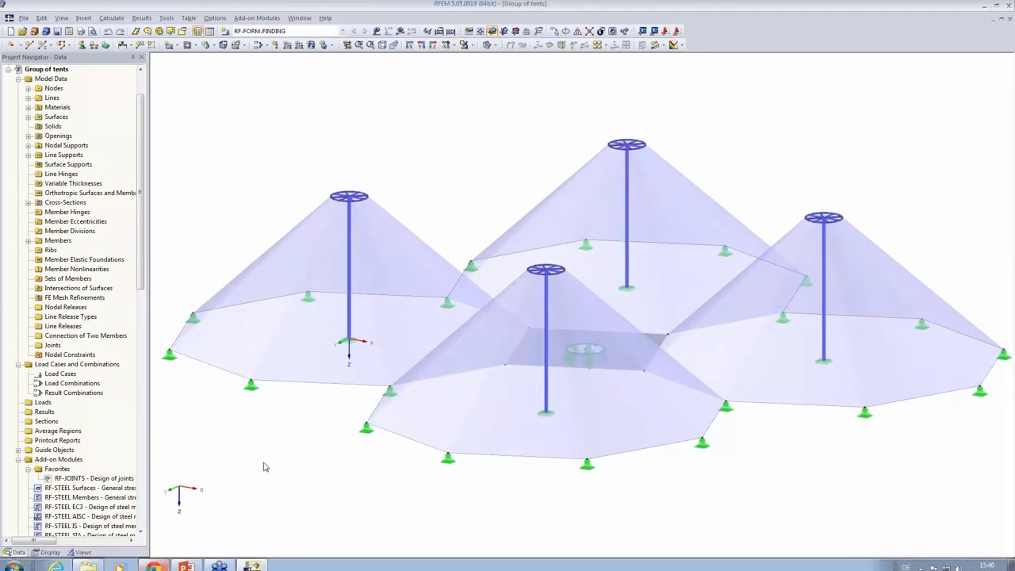
middle_click_drag(268, 466, 253, 411)
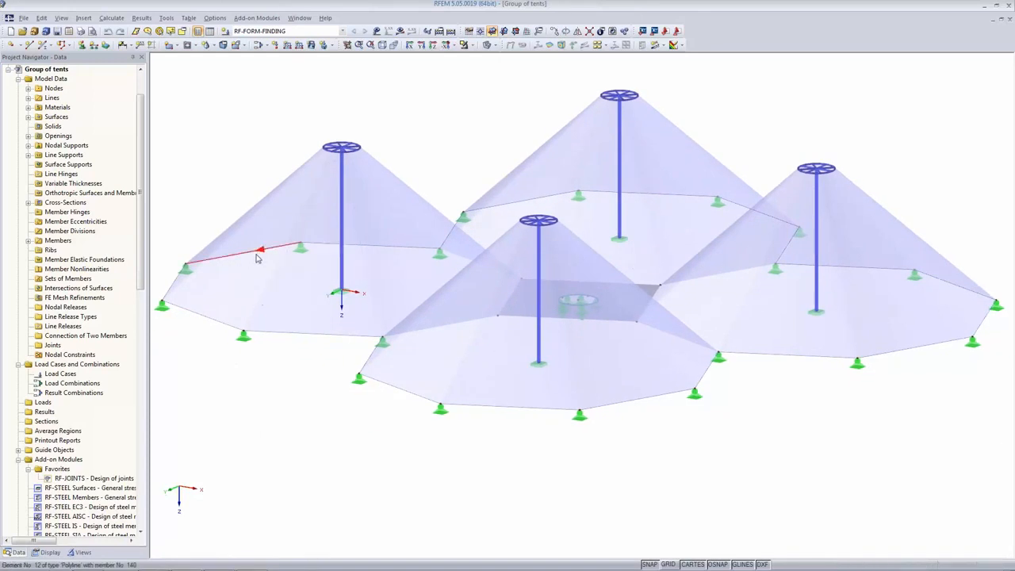
scroll(258, 280, "down", 2)
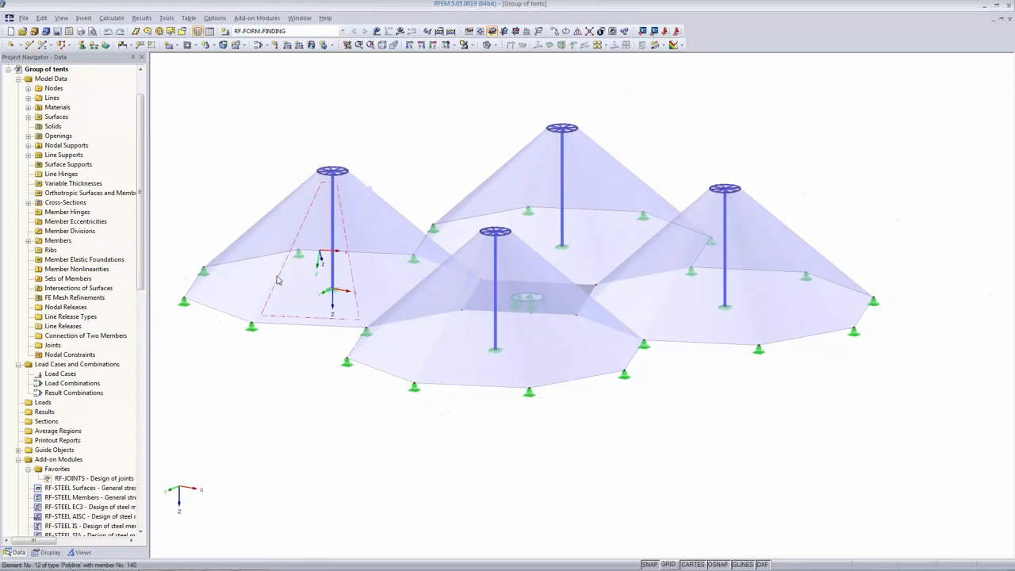
left_click(237, 285)
double_click(237, 284)
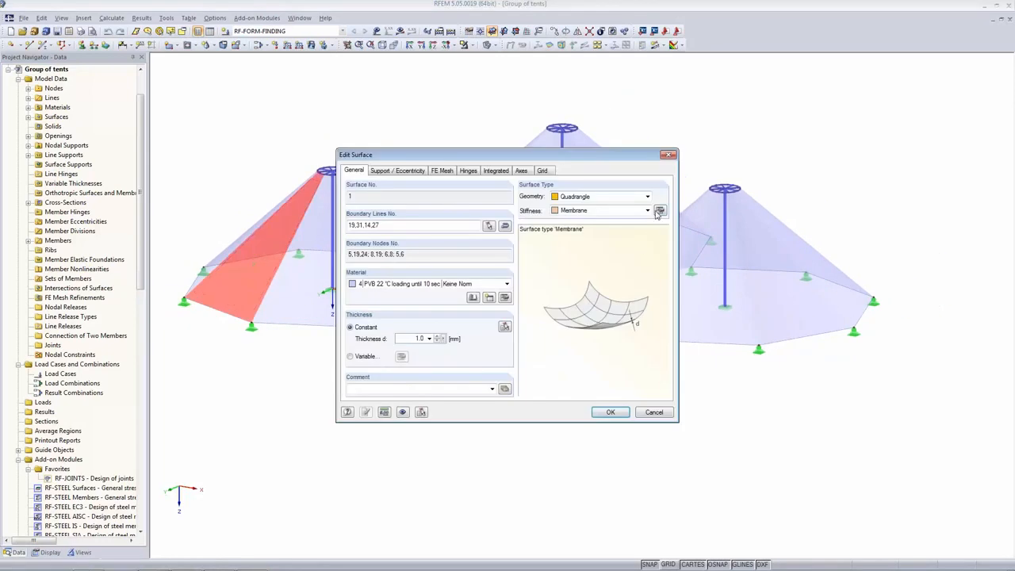
left_click(659, 211)
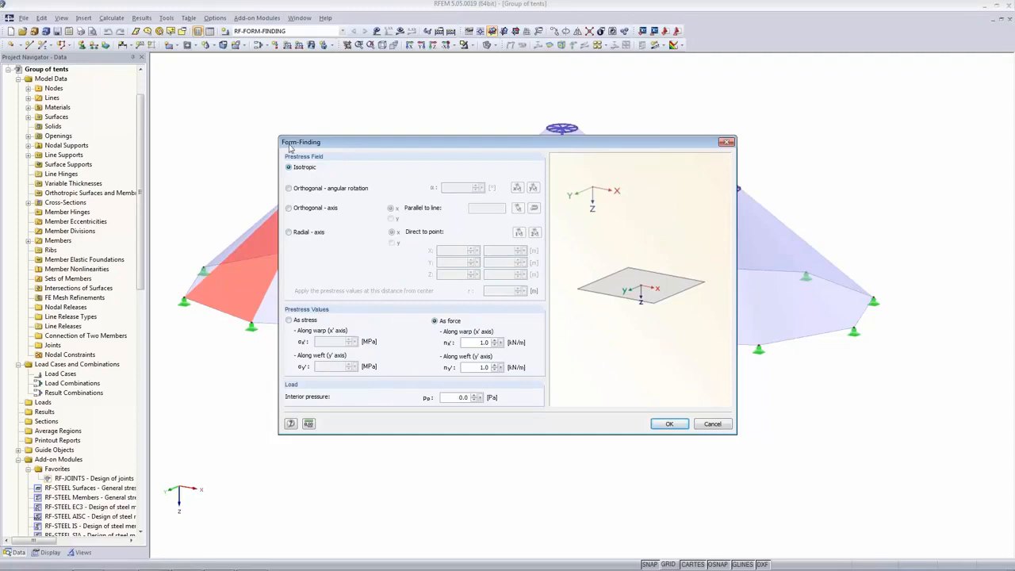
left_click(669, 424)
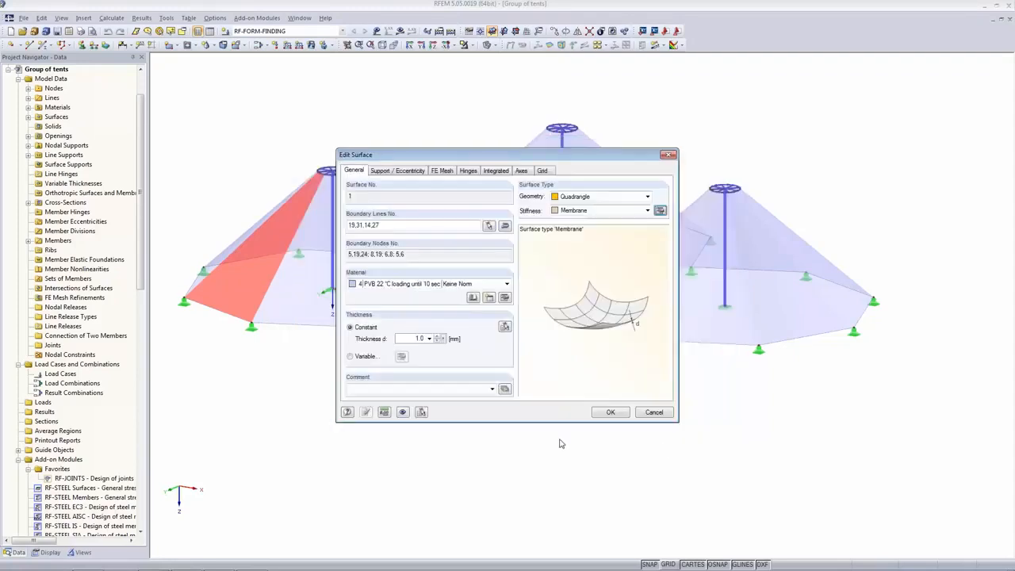
left_click(611, 413)
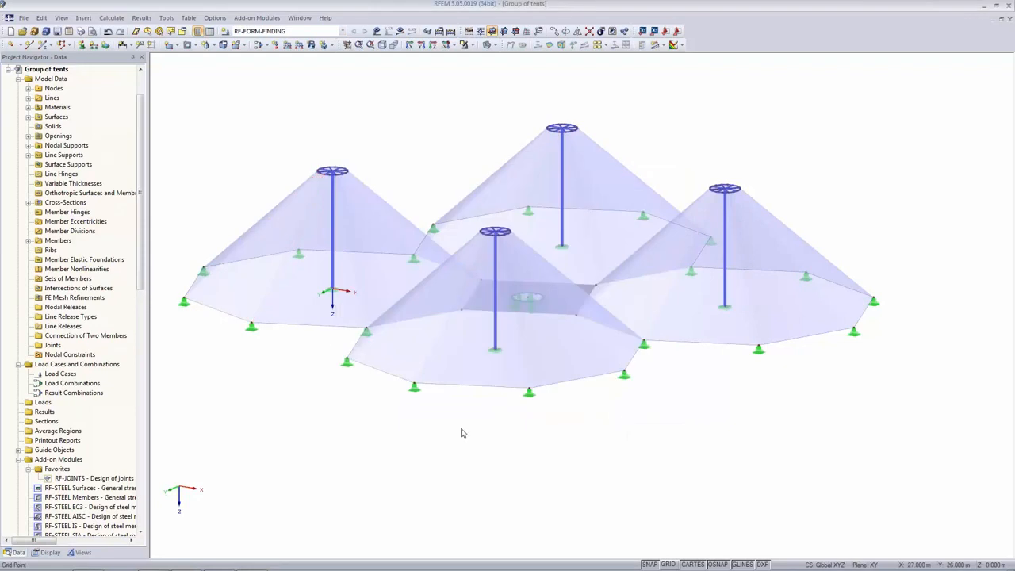
double_click(331, 293)
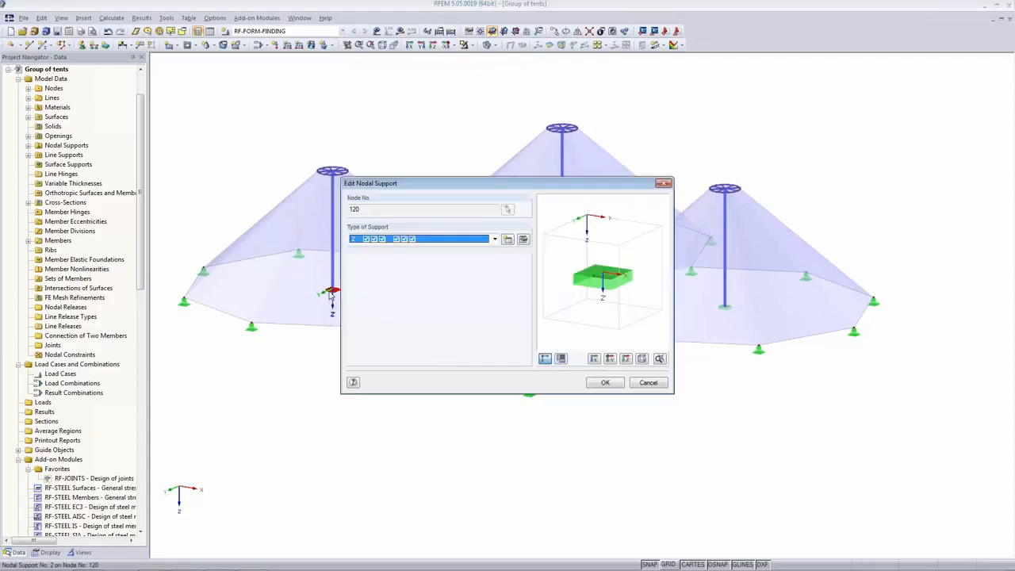
left_click(648, 383)
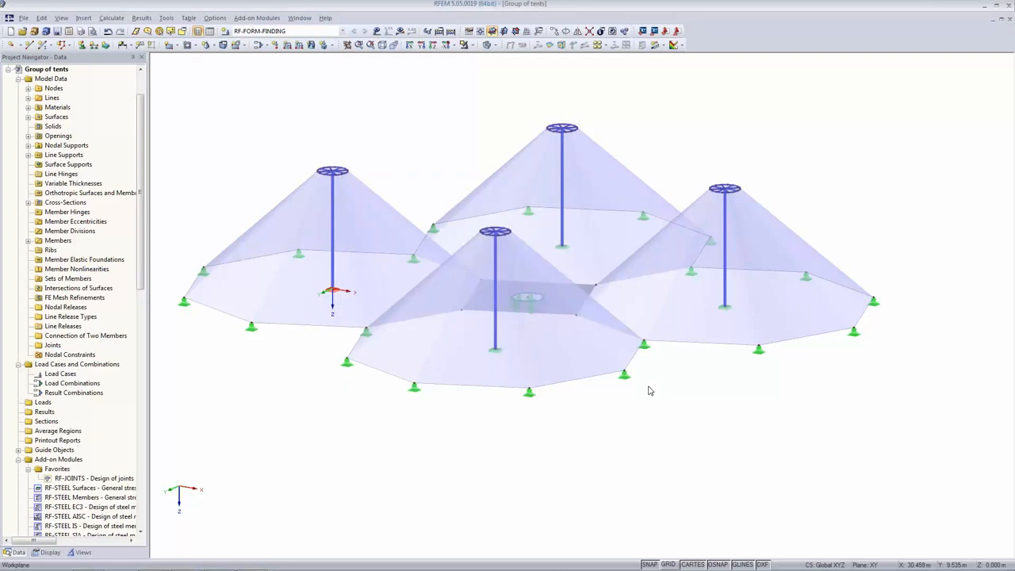
Check the form-finding calculation parameters, including the calculation method and the number of iterations for loading prestress
left_click(450, 31)
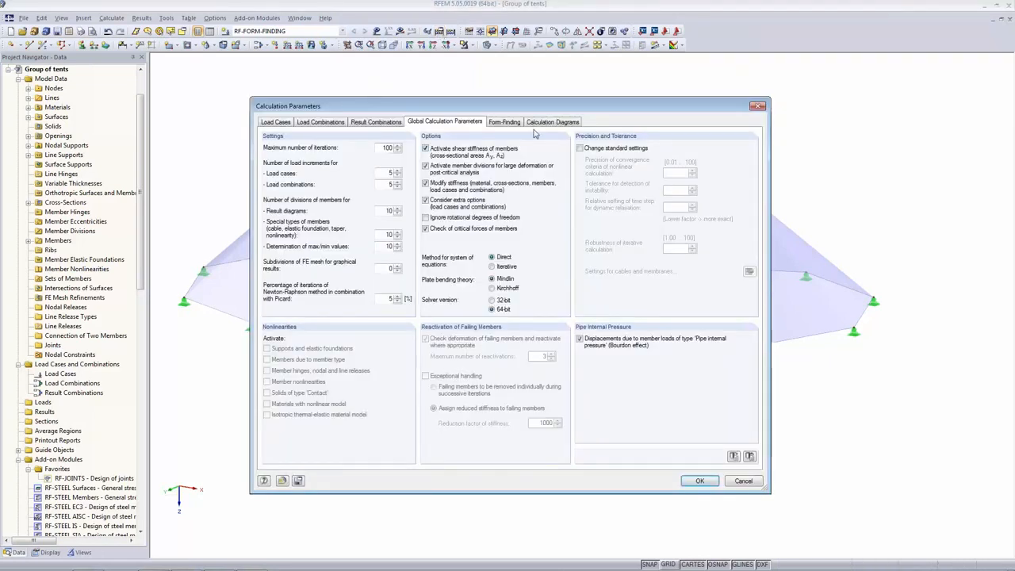
left_click(504, 122)
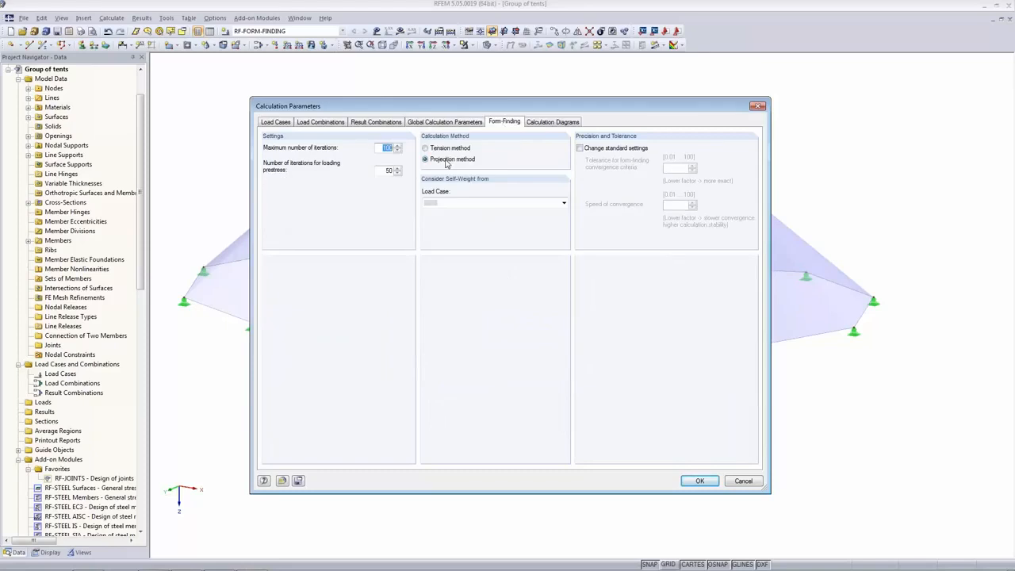
left_click(386, 170)
left_click(704, 481)
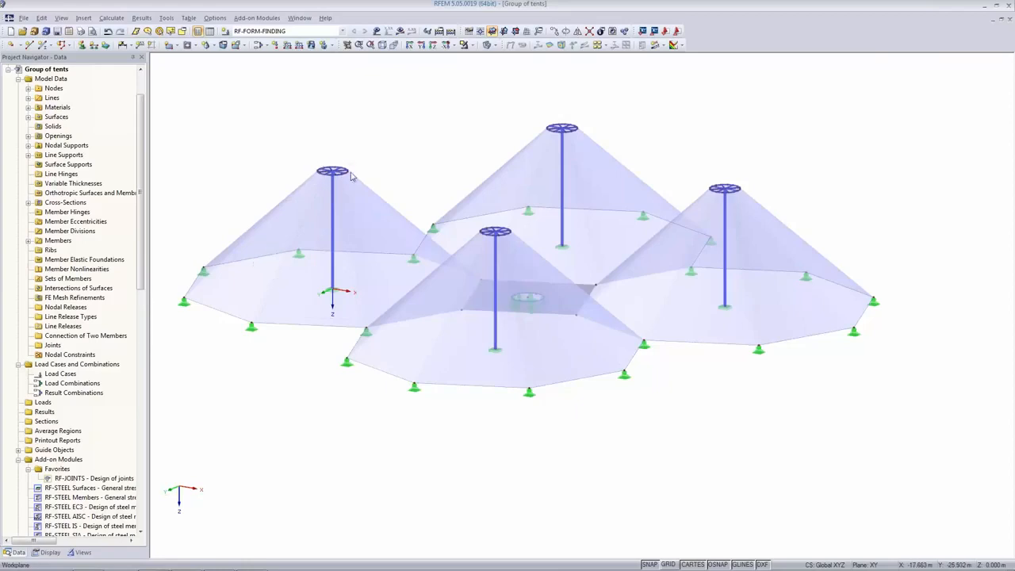
Run the RF-FORM-FINDING calculation for the group of tents and show its results
scroll(327, 182, "up", 2)
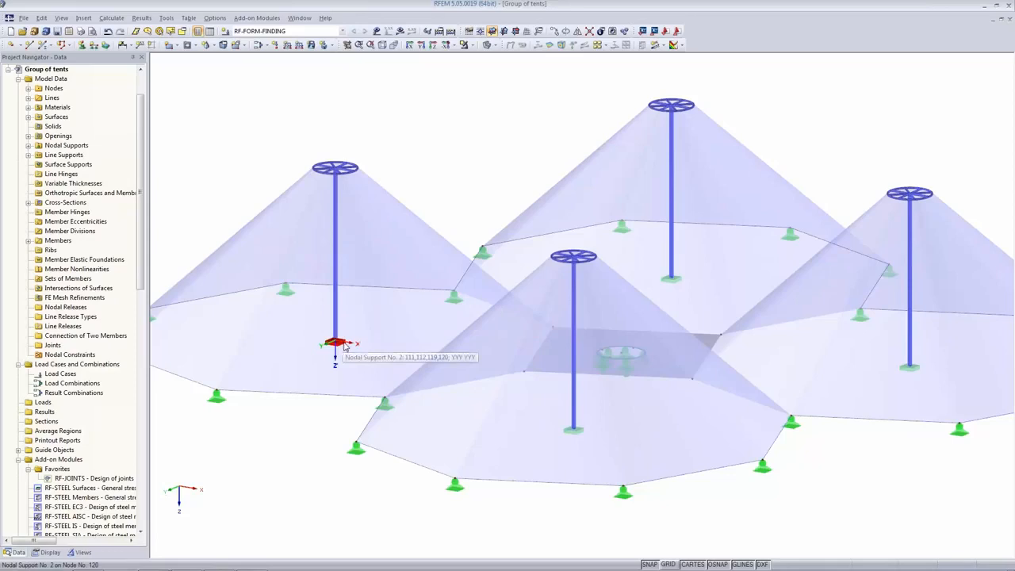
left_click(400, 32)
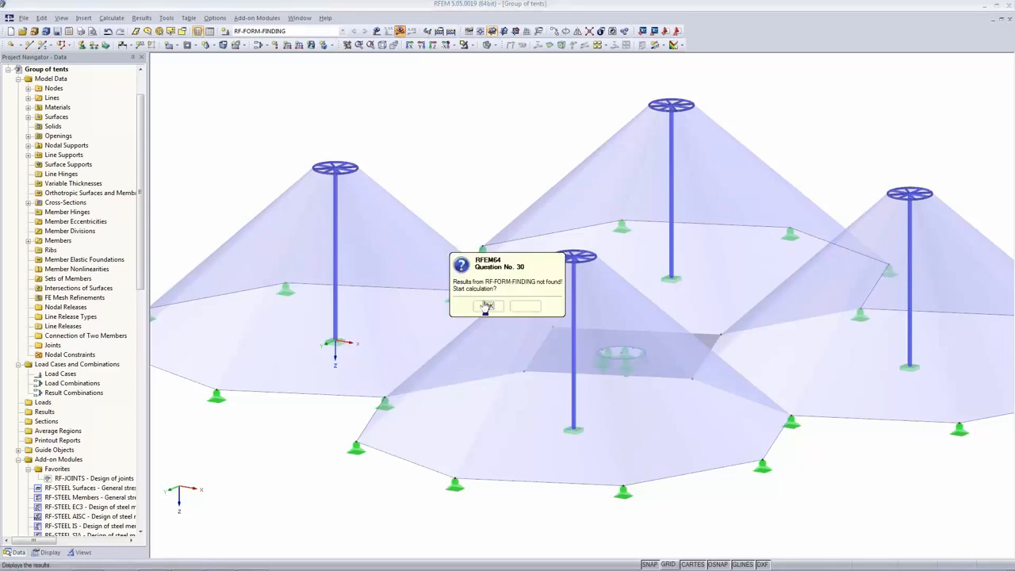
left_click(485, 307)
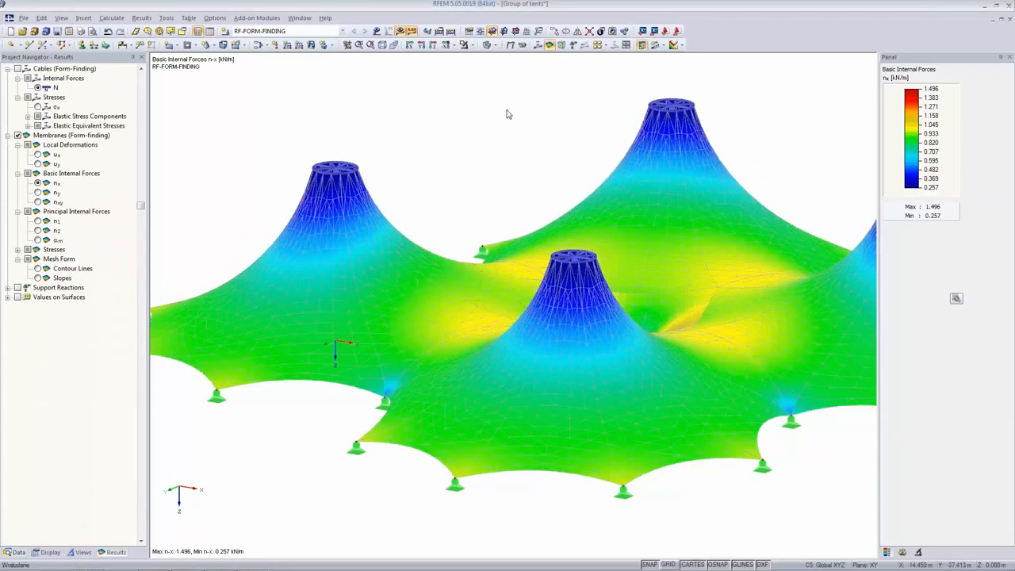
Examine the n-x basic internal forces on the form-found membranes and switch the results display to n-y
scroll(507, 120, "down", 1)
scroll(724, 470, "down", 2)
middle_click_drag(697, 401, 608, 451)
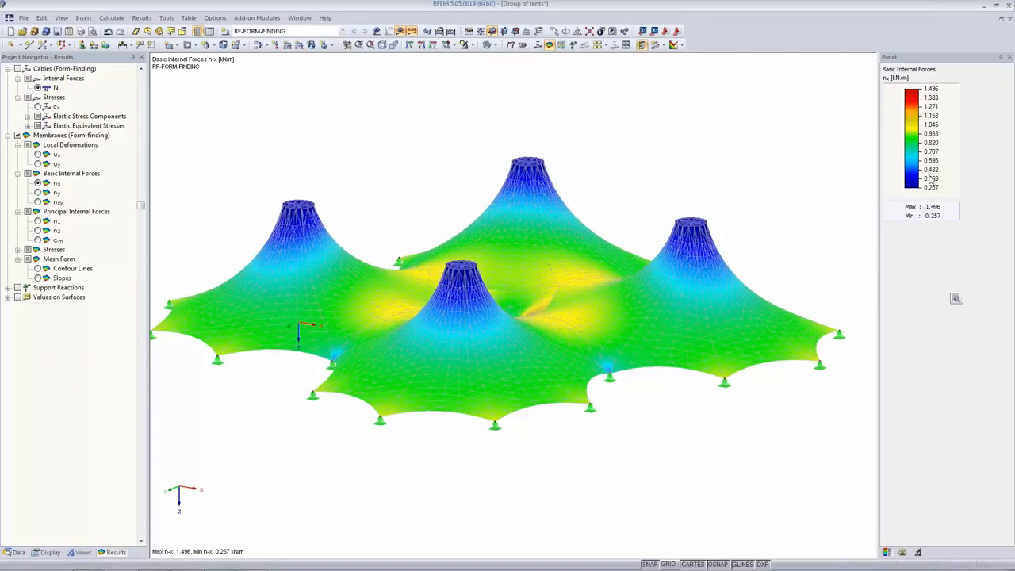
left_click(37, 193)
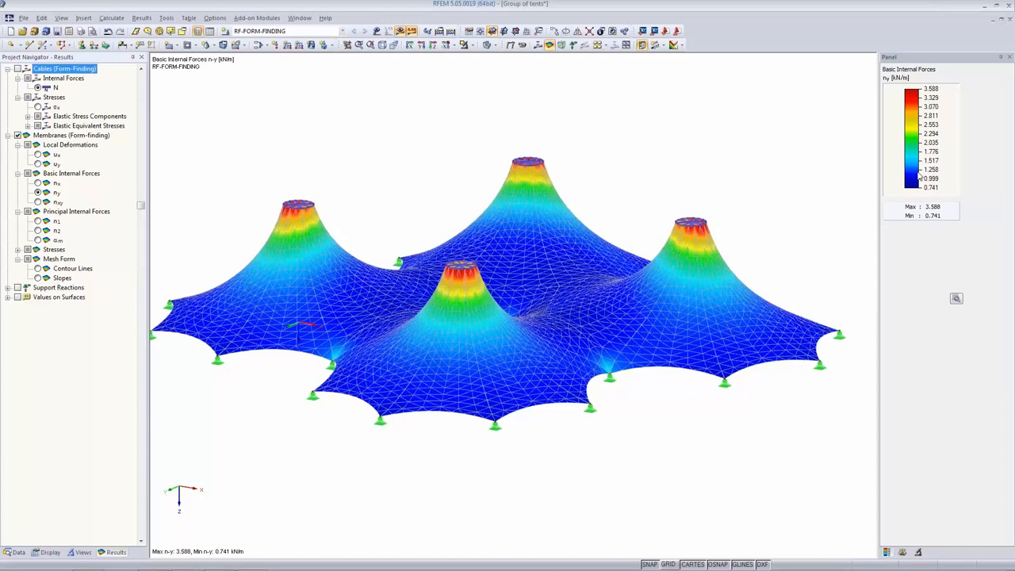
Create a permanent load case described as Self-weight with self-weight active, and calculate it
middle_click_drag(493, 504, 351, 516)
middle_click_drag(427, 83, 460, 135, "ctrl")
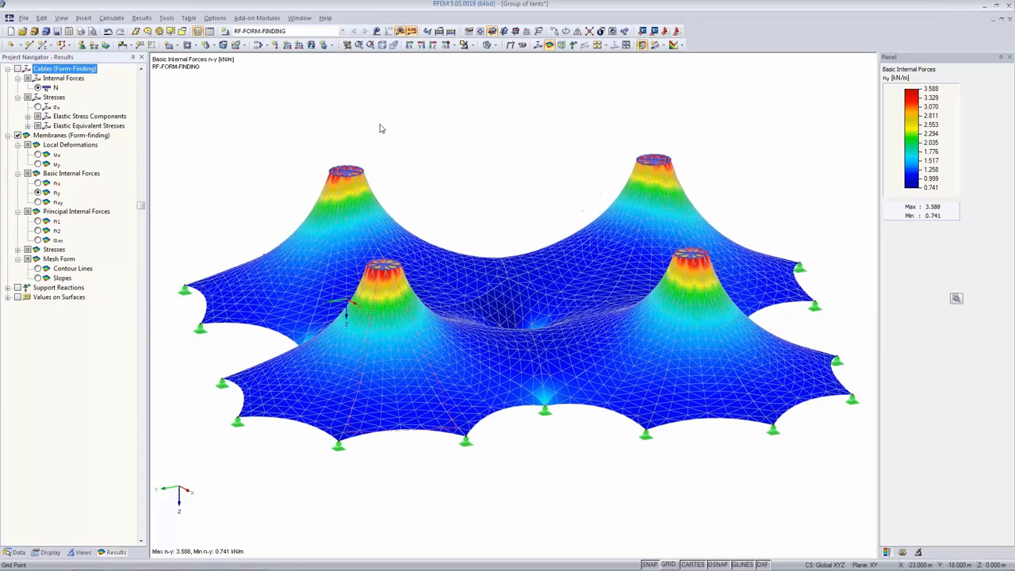
left_click(258, 44)
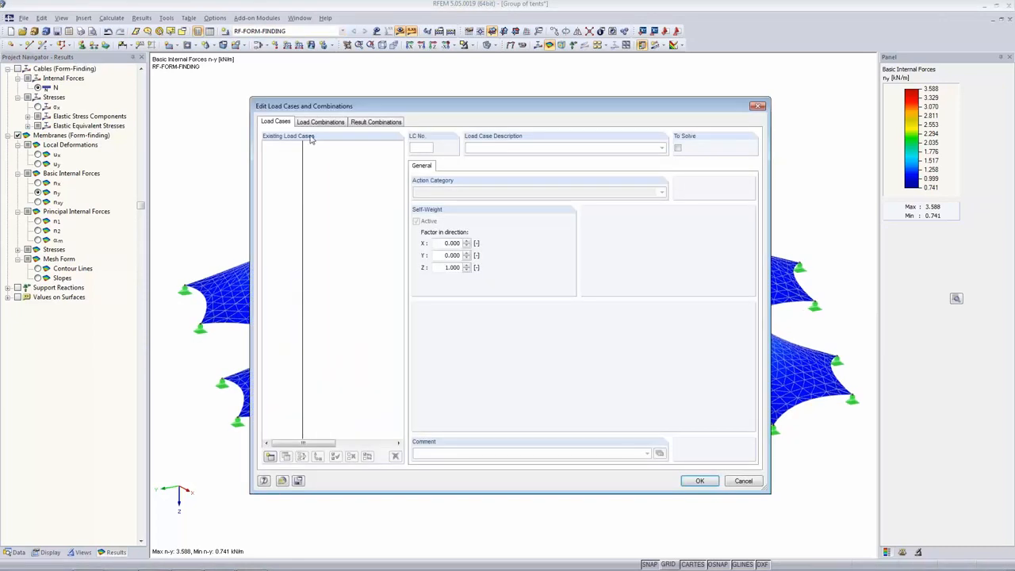
left_click(270, 456)
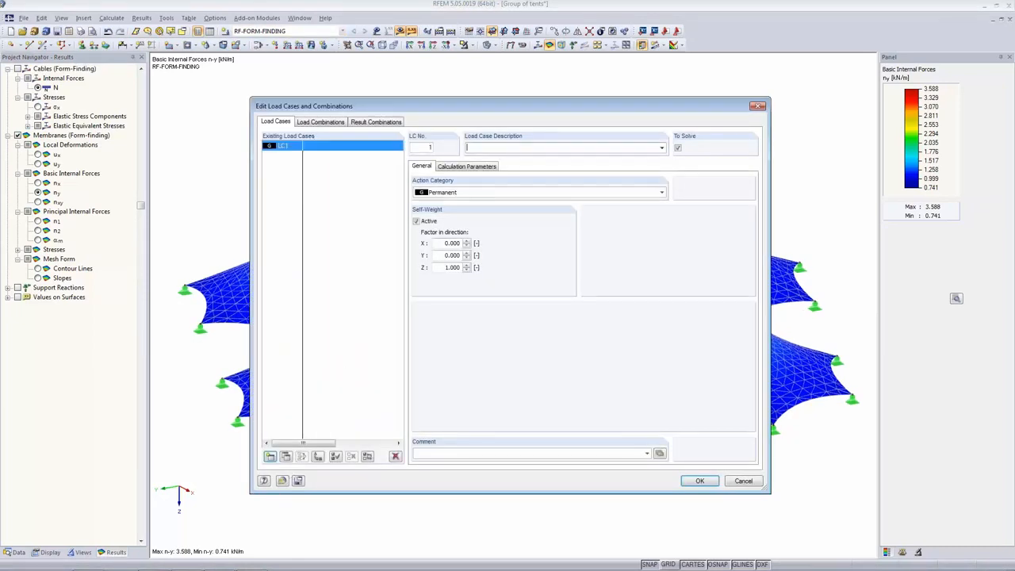
left_click(660, 149)
left_click(646, 157)
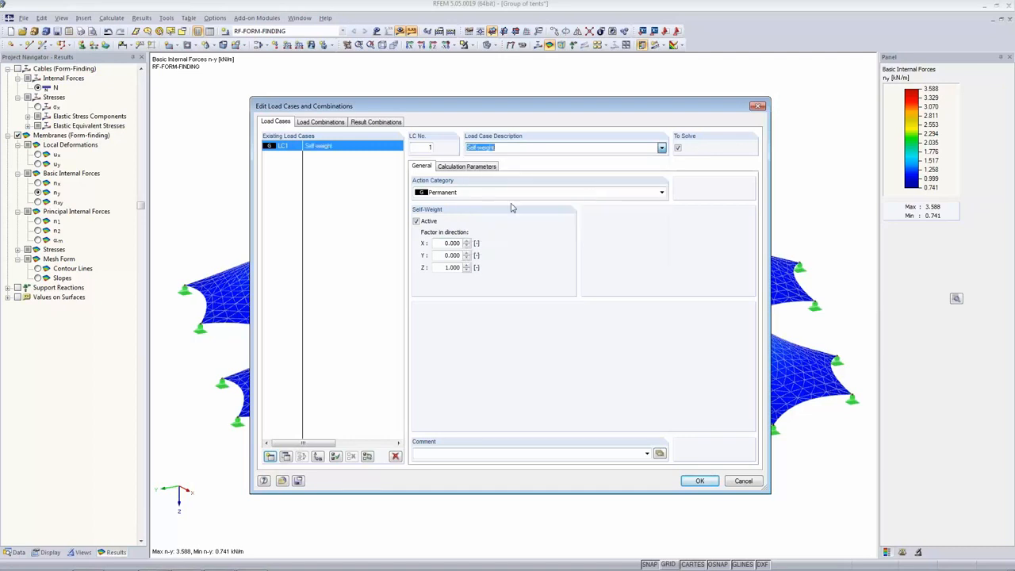
left_click(699, 480)
left_click(401, 31)
left_click(487, 310)
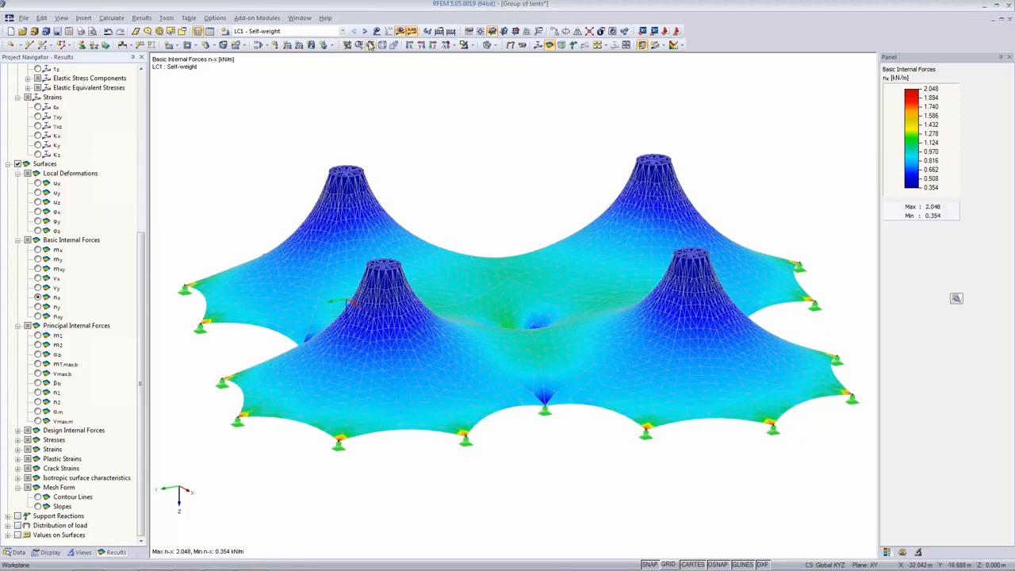
Hide the results and isolate the supported nodes with support type 2 - YYY YYY using the generated visibilities
left_click(400, 31)
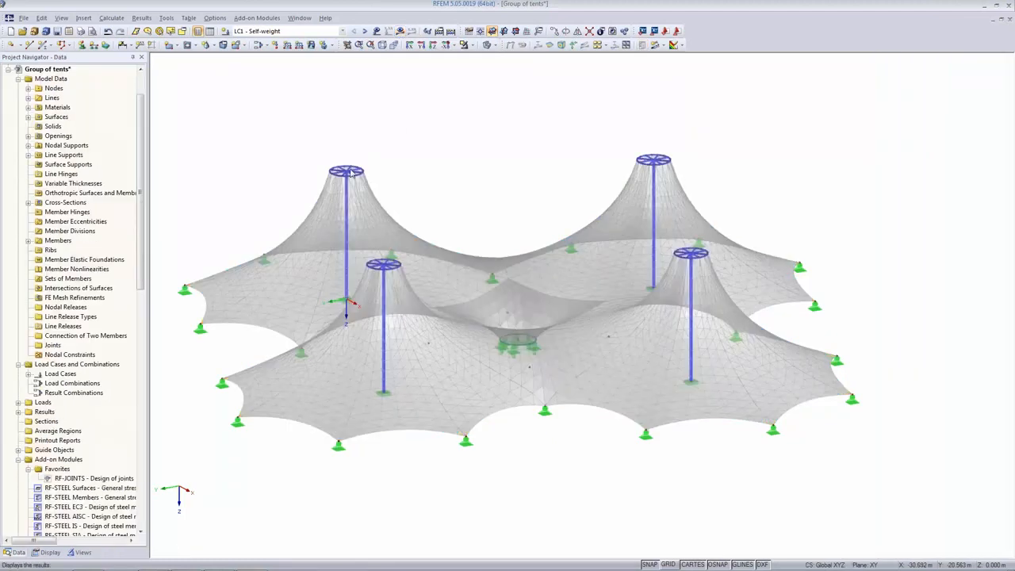
scroll(413, 530, "up", 2)
scroll(409, 510, "down", 3)
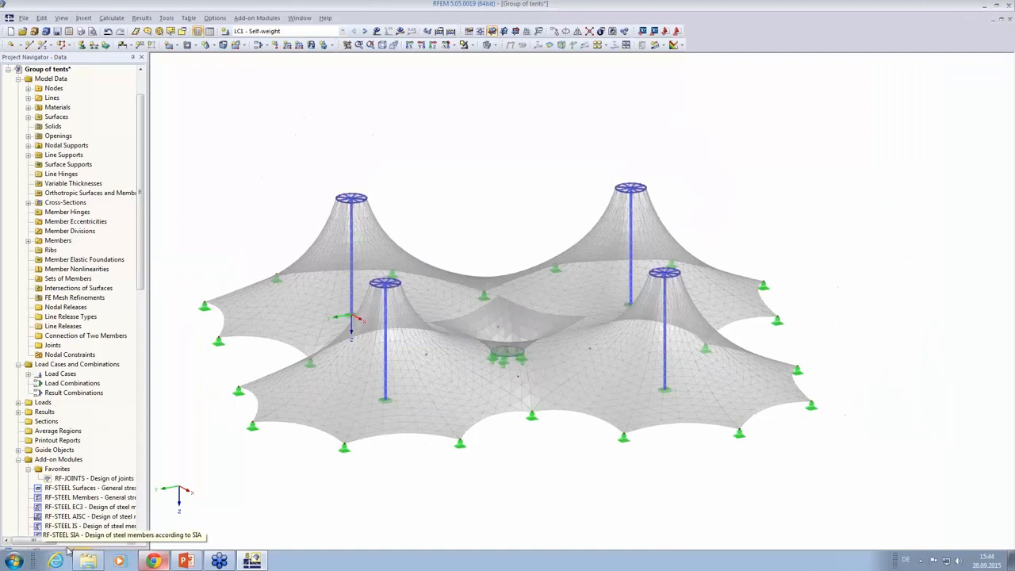
left_click(47, 551)
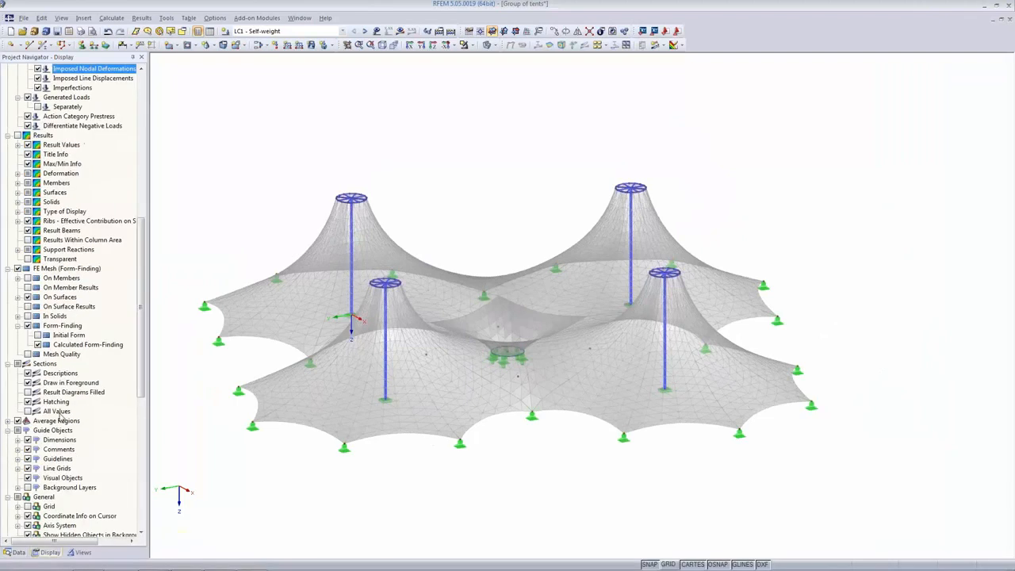
left_click(79, 551)
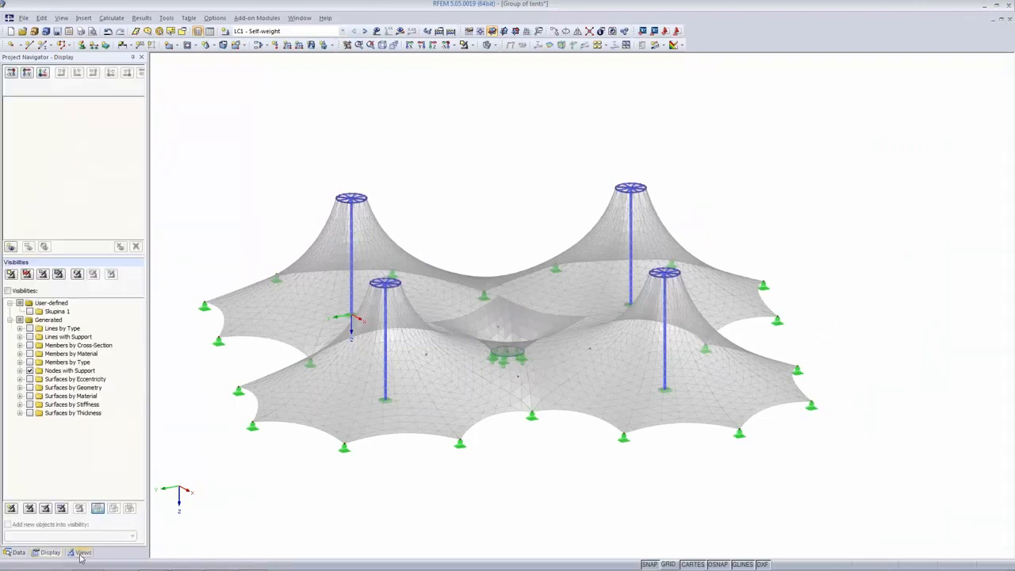
left_click(20, 370)
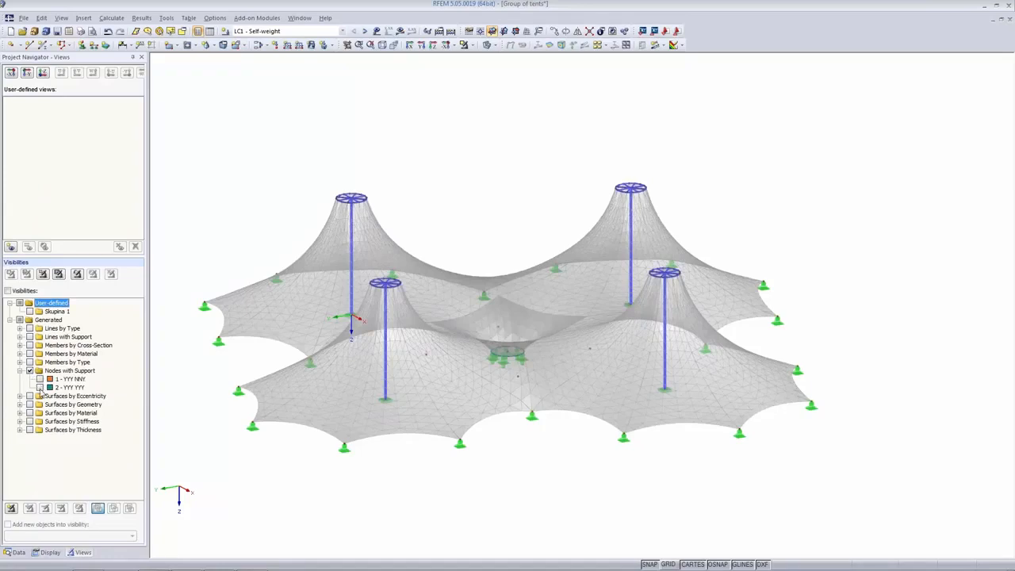
left_click(40, 387)
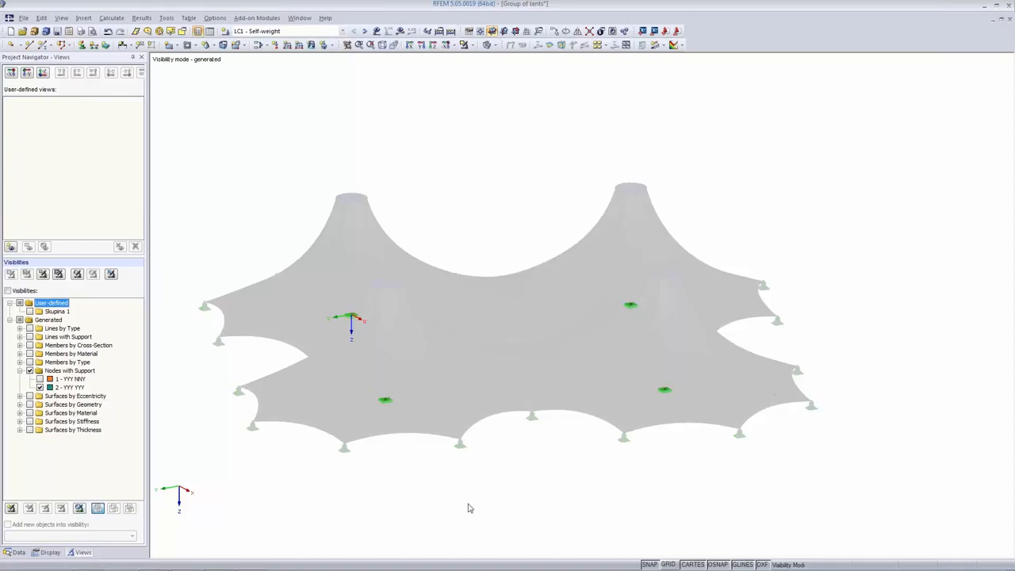
Select the four supported nodes at the mast bases and open their shared nodal support type for editing
left_click_drag(228, 244, 775, 496)
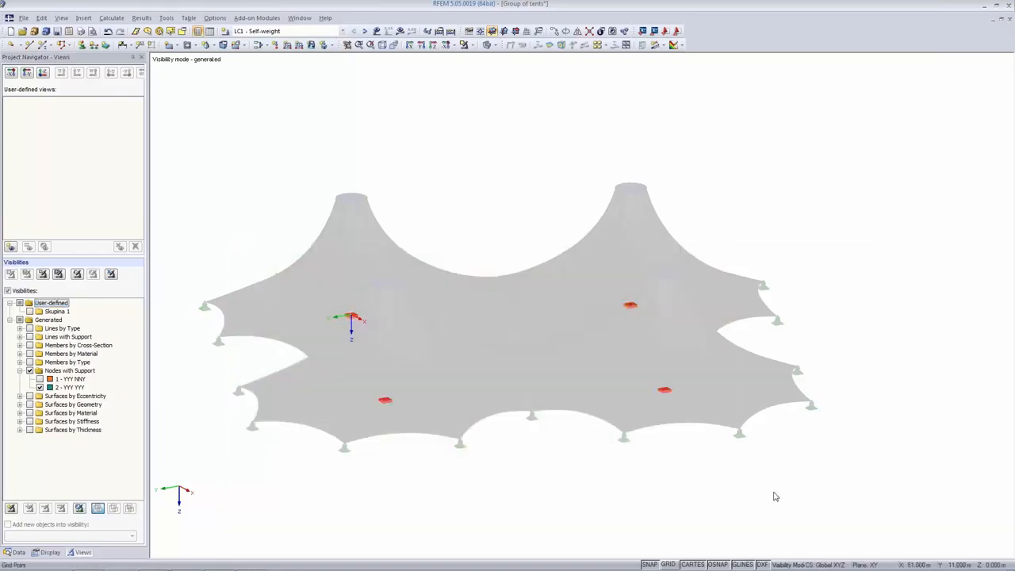
double_click(391, 406)
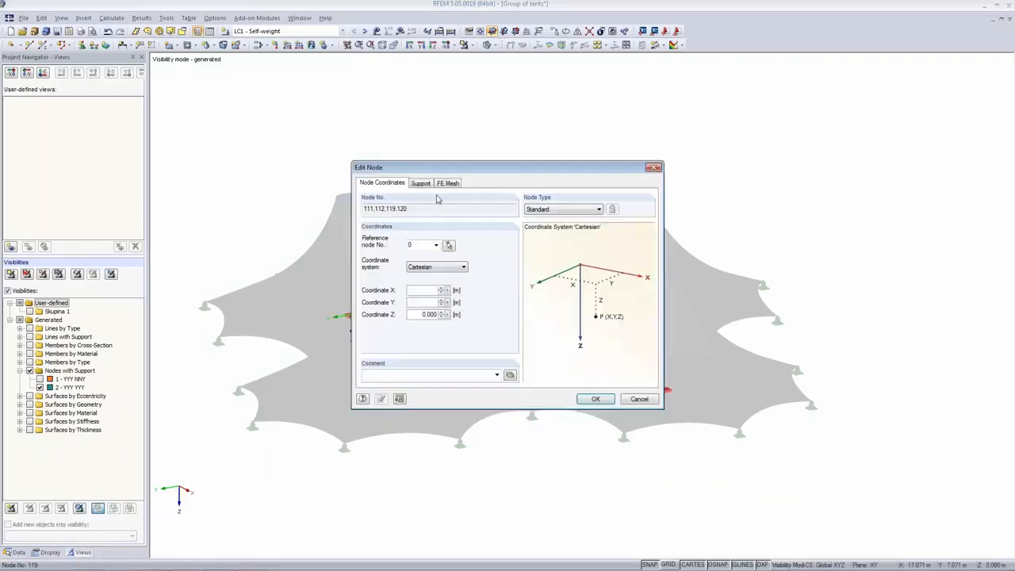
left_click(642, 398)
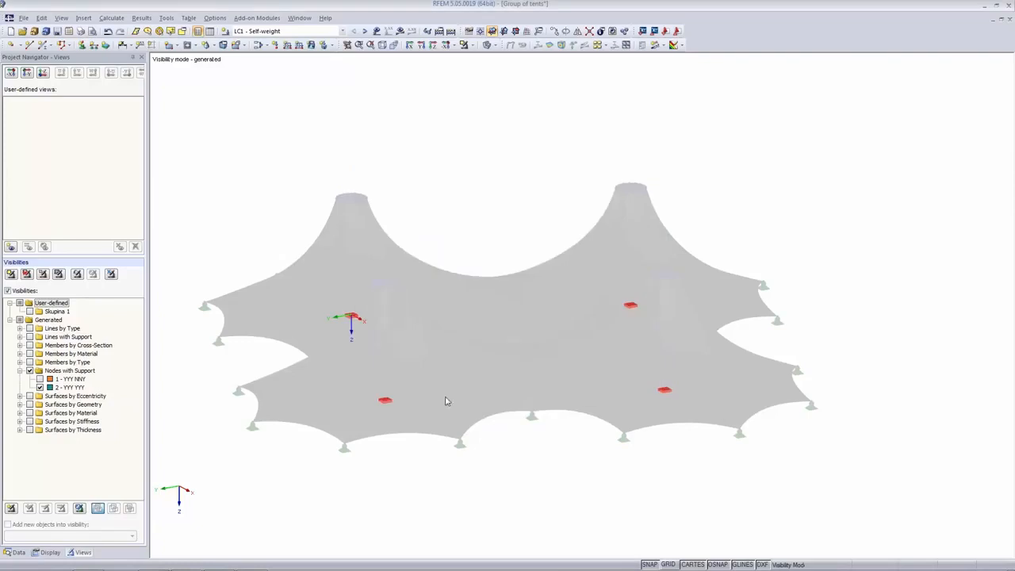
right_click(389, 400)
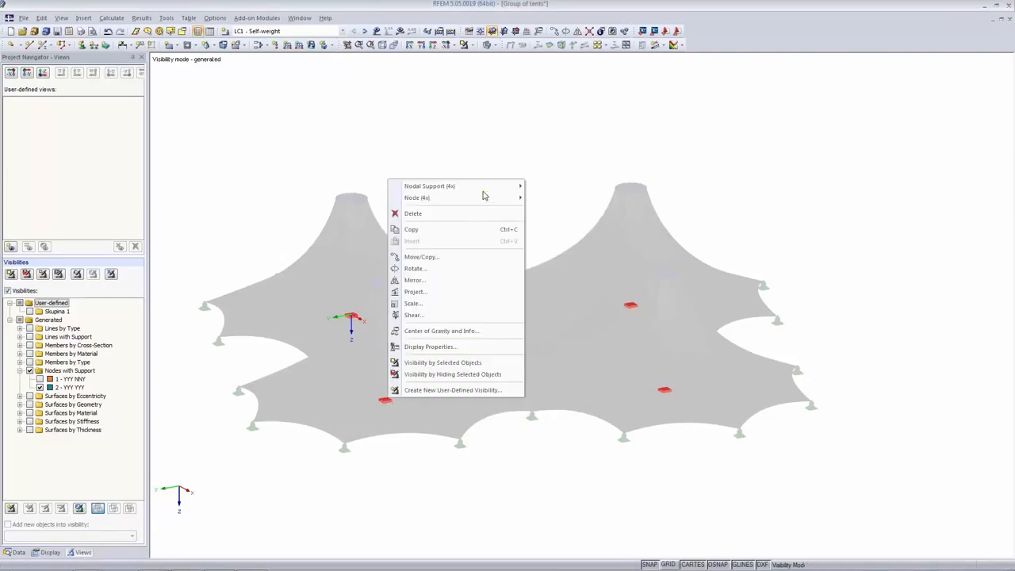
mouse_move(482, 191)
left_click(546, 187)
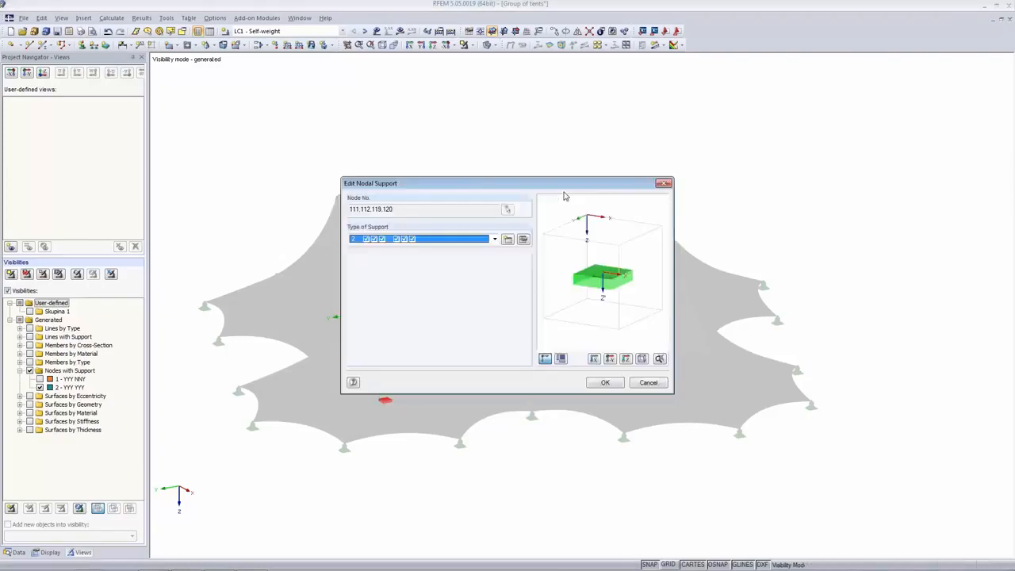
left_click(508, 239)
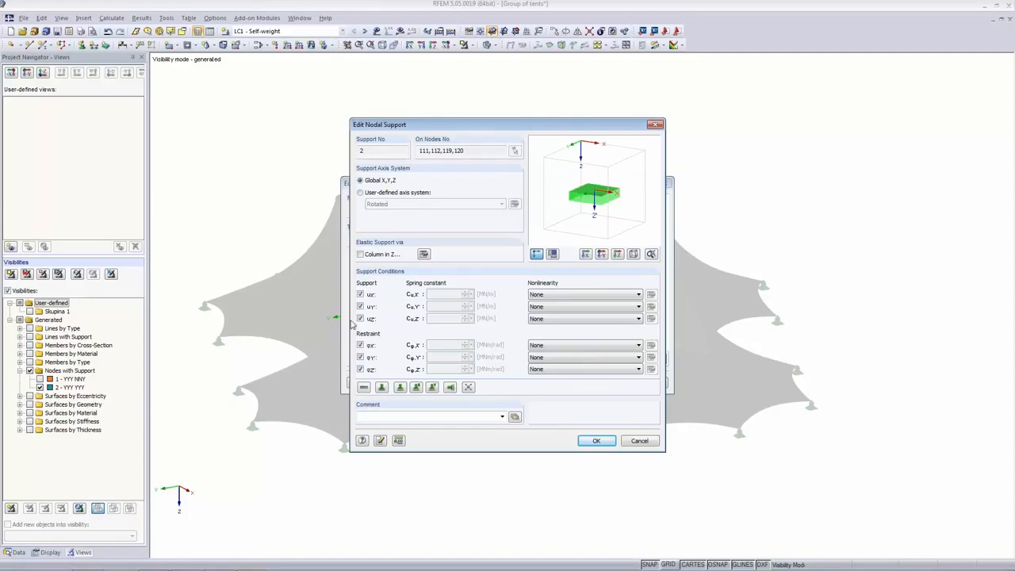
Set the nonlinearity of the mast-base rotational restraints about X, Y and Z to Temporary for form-finding stage only
left_click(615, 346)
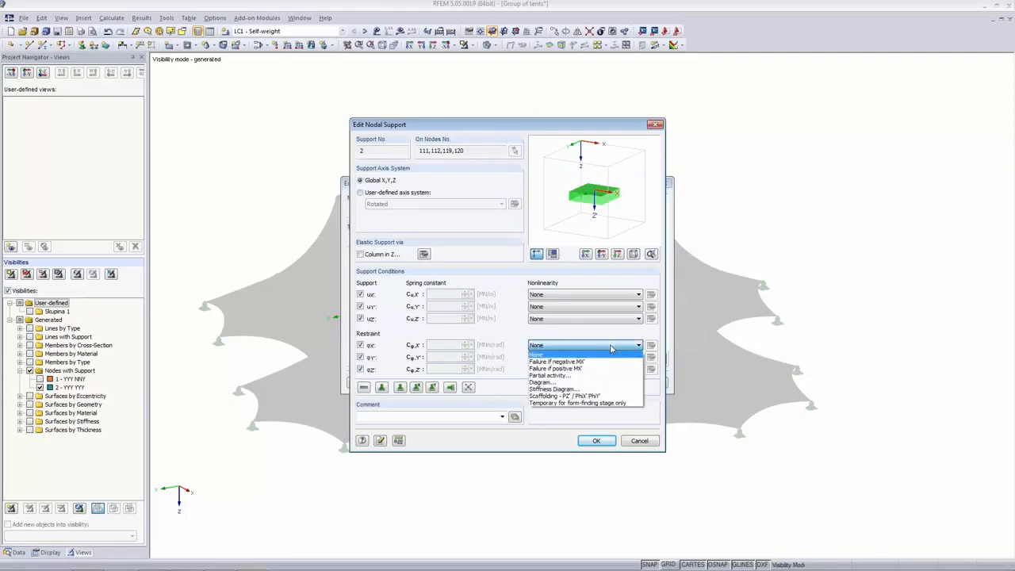
left_click(616, 404)
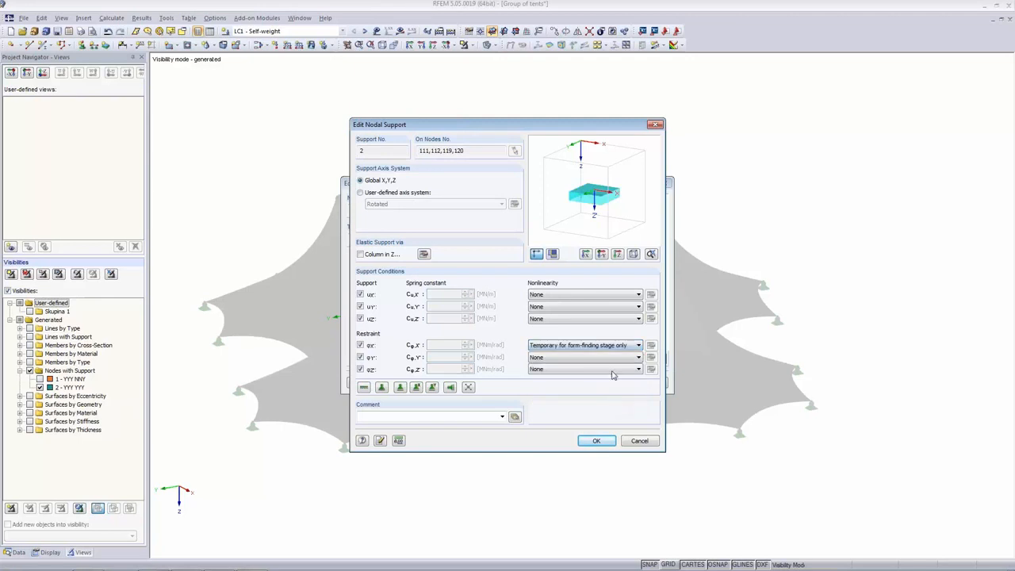
left_click(611, 358)
left_click(614, 416)
left_click(601, 370)
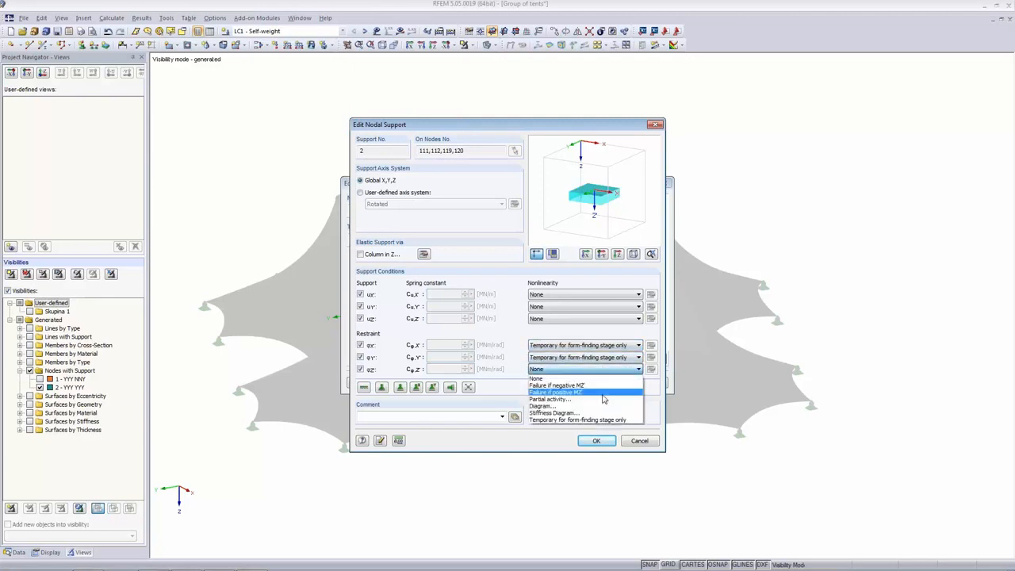
left_click(604, 419)
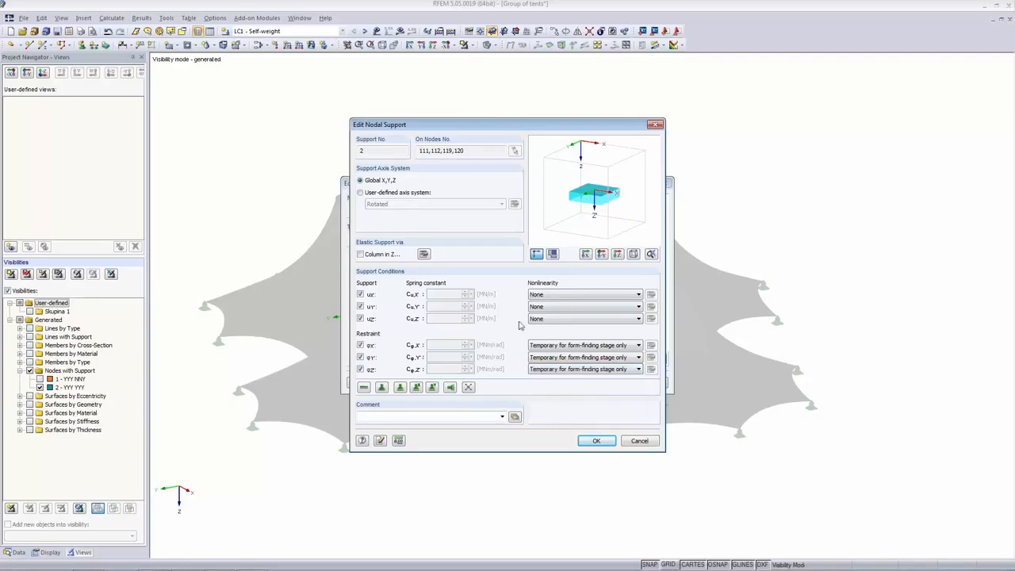
left_click(594, 440)
left_click(491, 310)
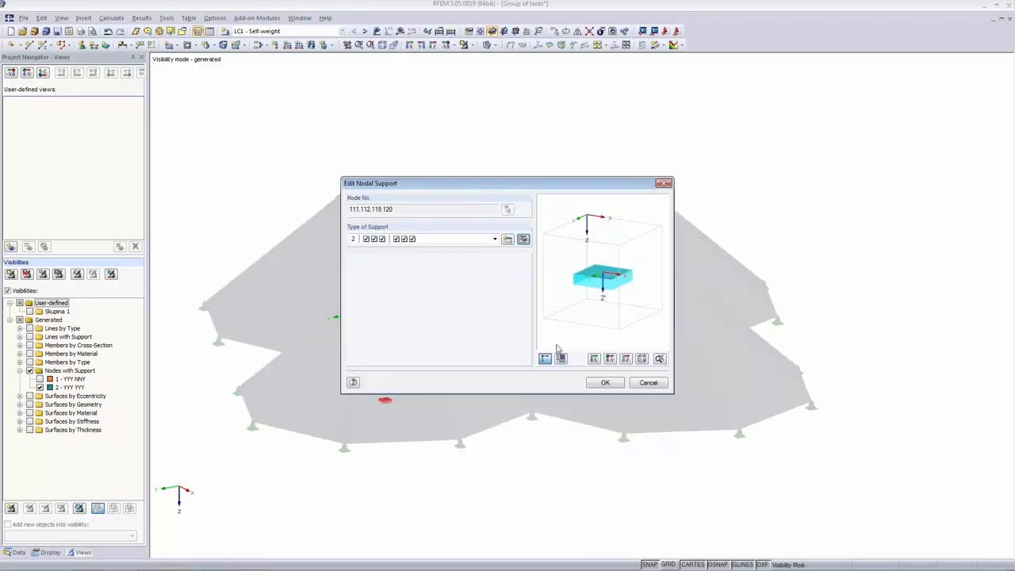
left_click(604, 382)
left_click(530, 176)
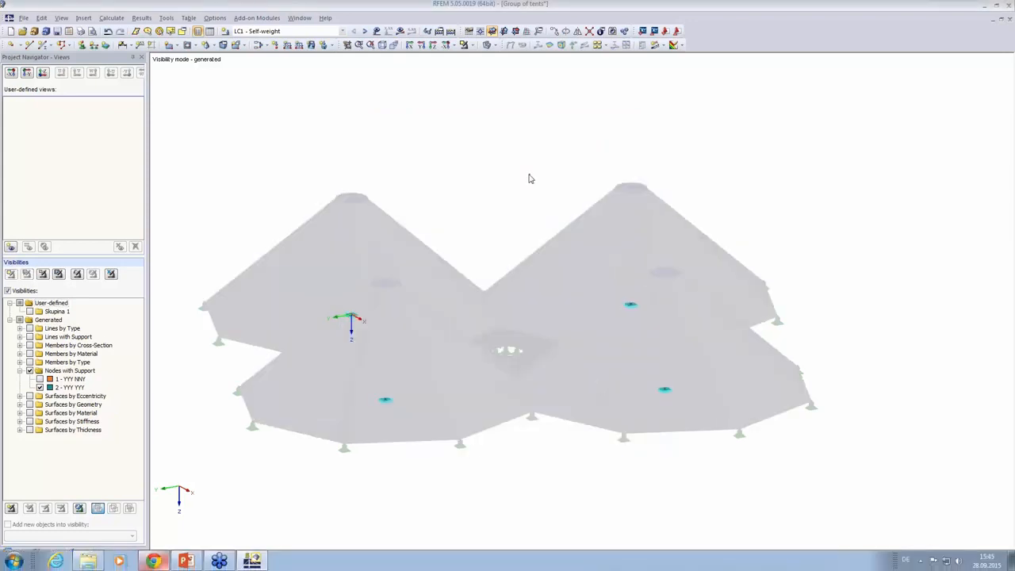
Restore the visibility of the full model and recalculate load case LC1 - Self-weight with the modified supports
left_click(470, 45)
left_click(486, 136)
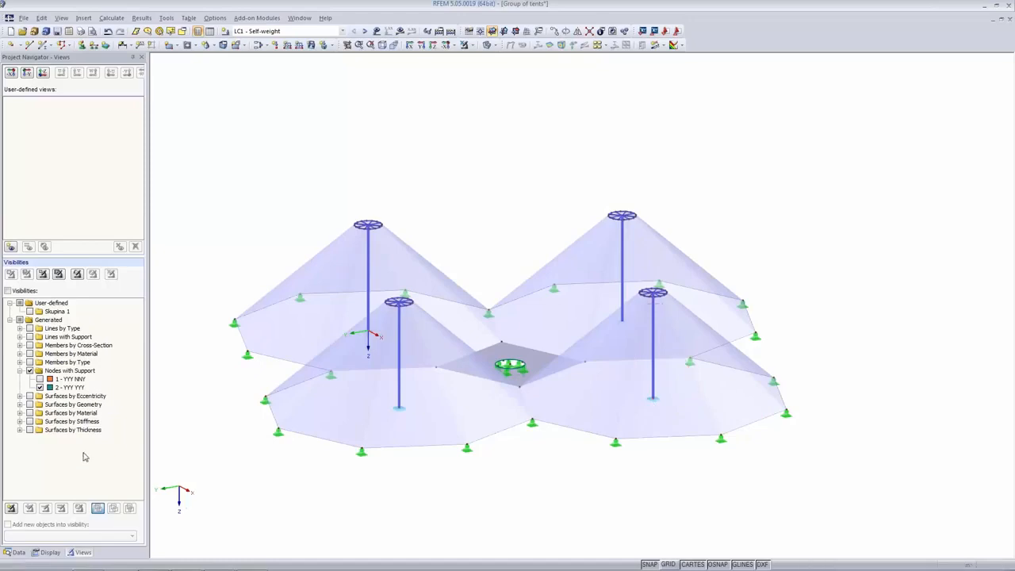
left_click(290, 32)
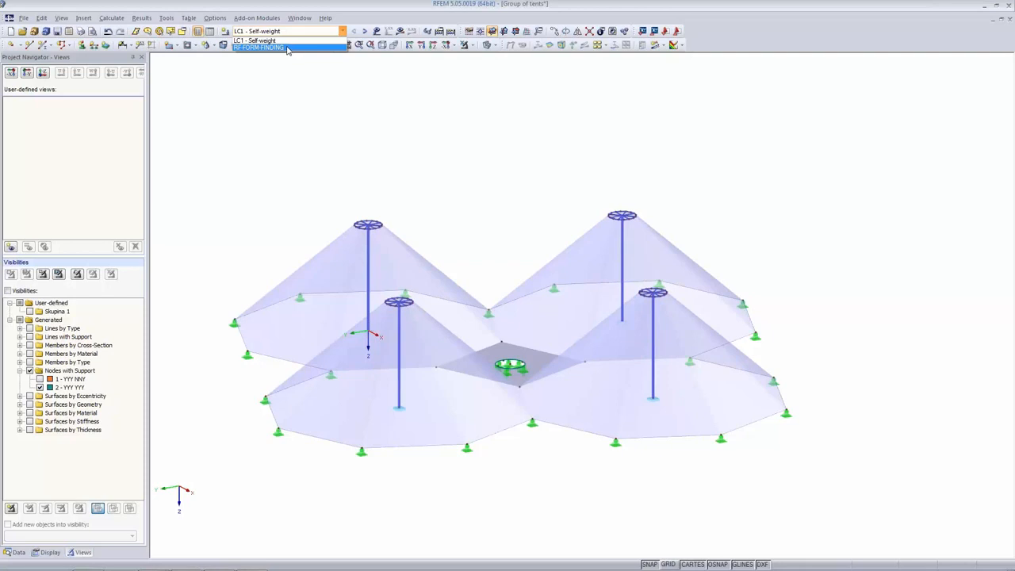
left_click(288, 39)
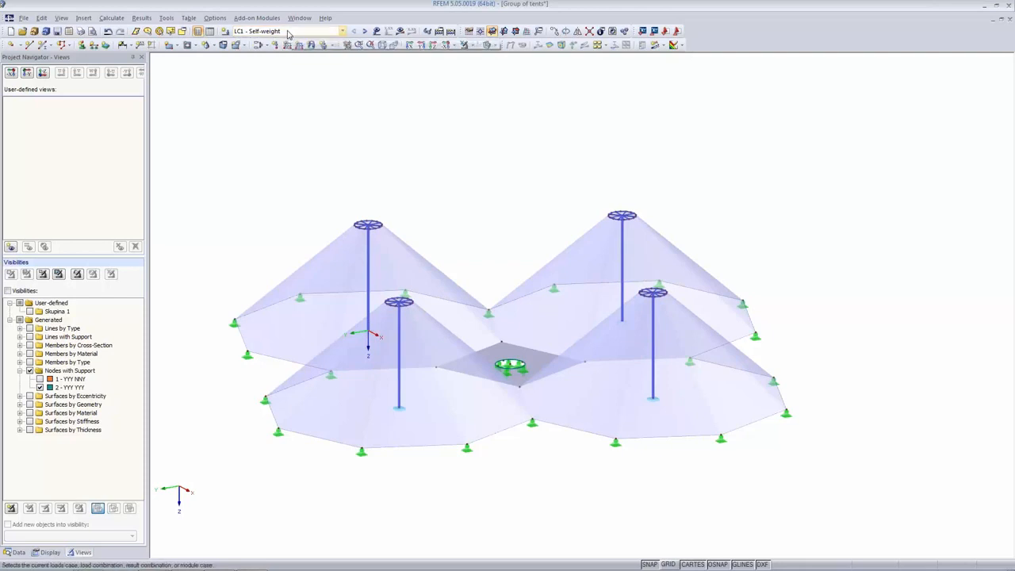
left_click(400, 31)
left_click(483, 306)
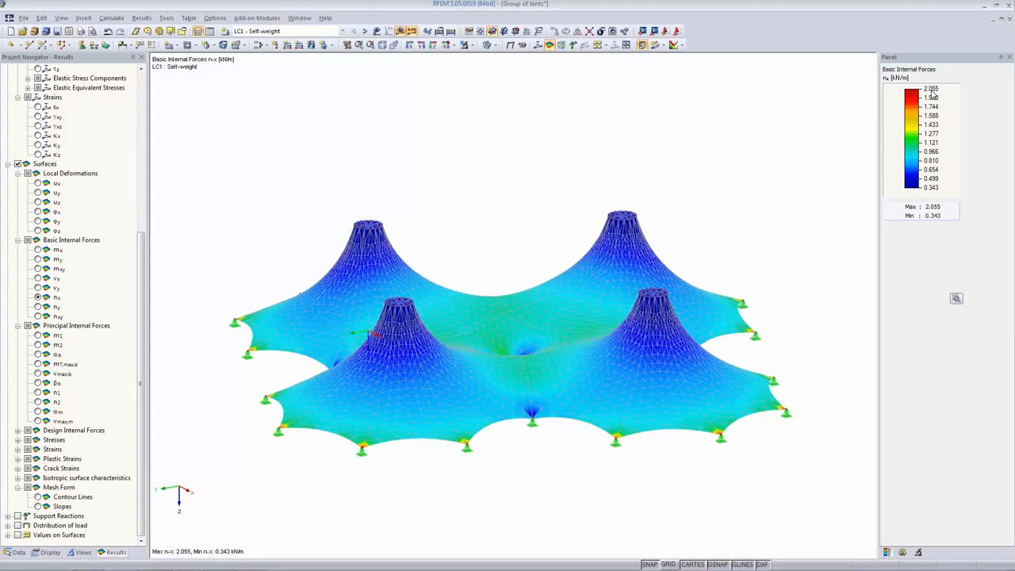
Display the n-y basic internal forces and insert an X-Z clipping plane with a step of 0.5 m
left_click(38, 307)
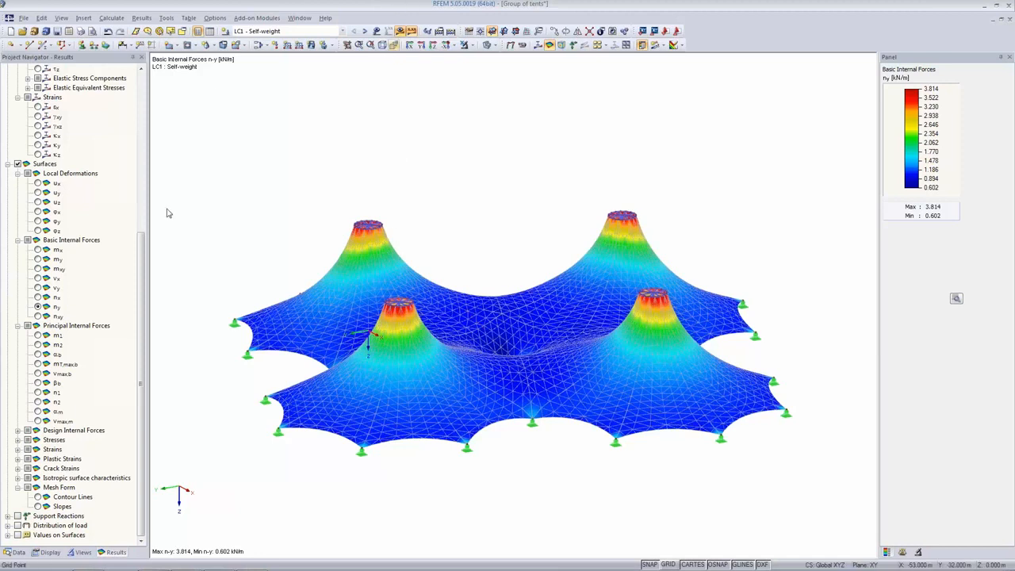
left_click(83, 18)
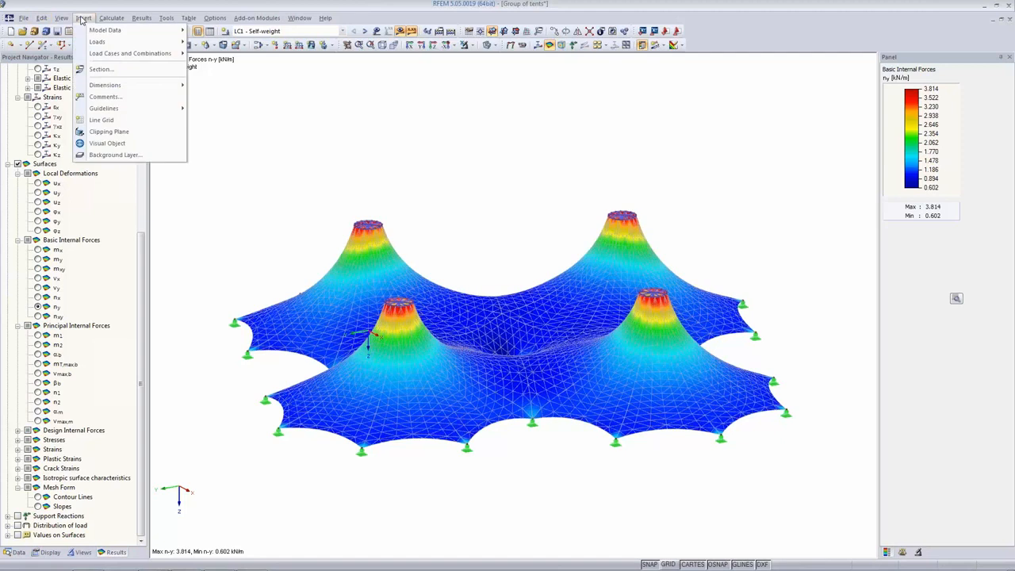
mouse_move(111, 17)
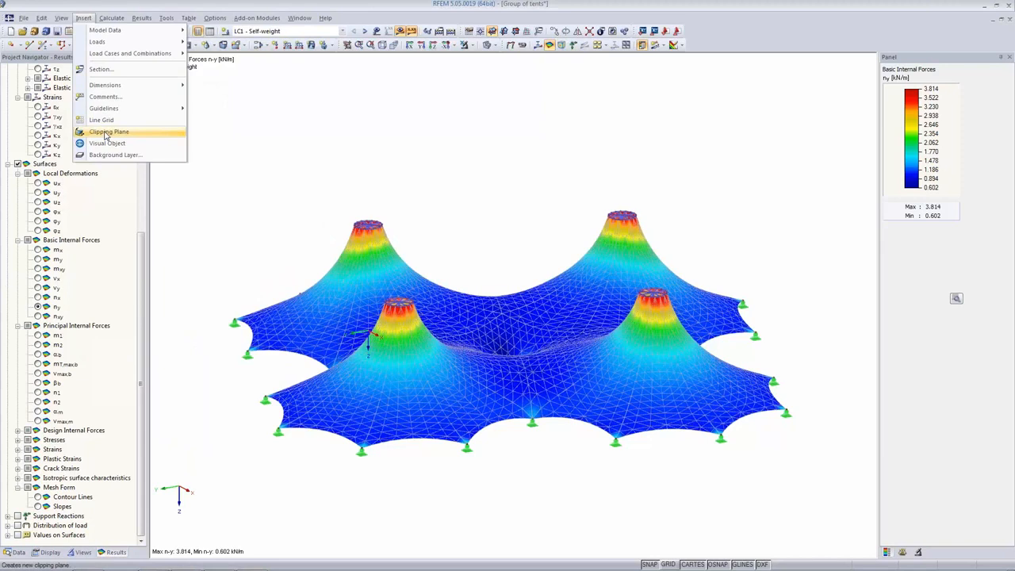
left_click(105, 133)
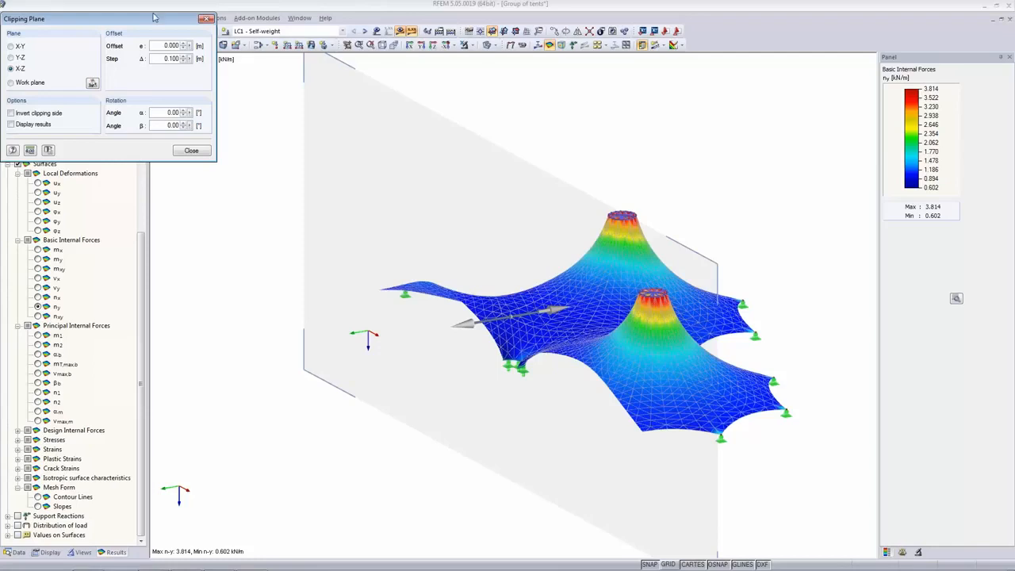
double_click(168, 59)
type("0.5")
Move the X-Z clipping plane through the tents and back by changing its offset in 0.5 m steps, and close the clipping plane
left_click(183, 48)
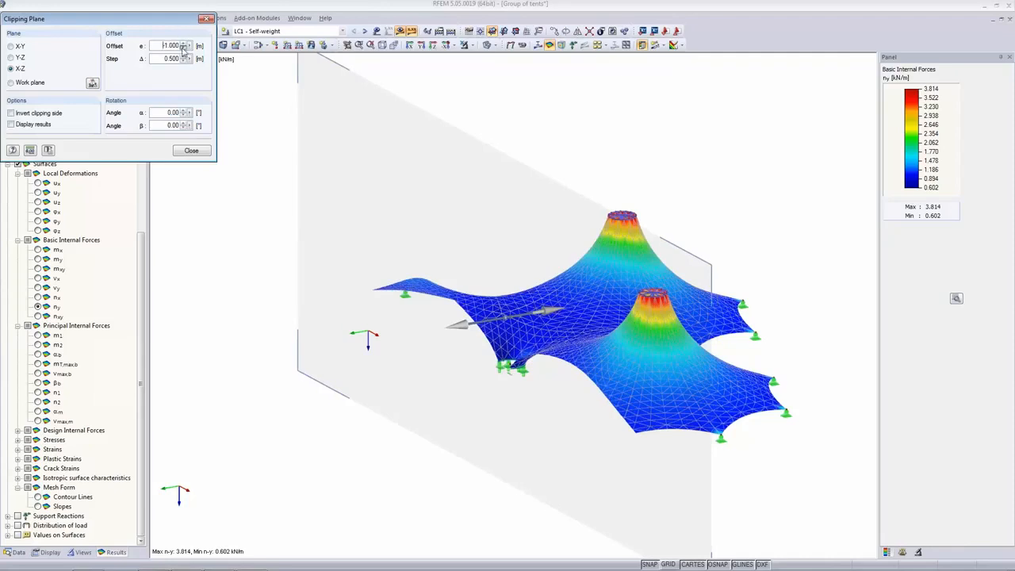
left_click(183, 48)
left_click(183, 48)
left_click(183, 49)
left_click(184, 48)
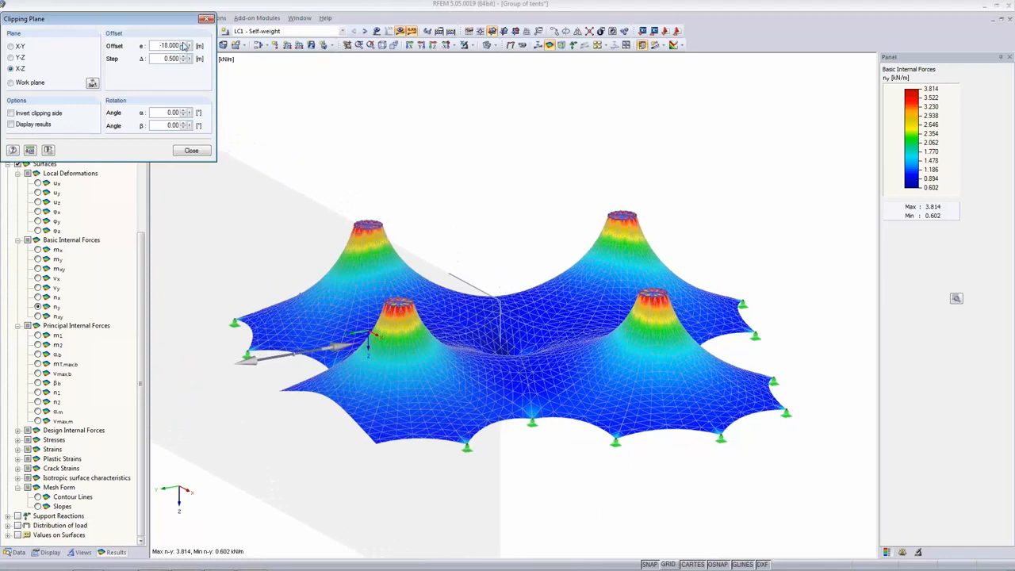
left_click(183, 49)
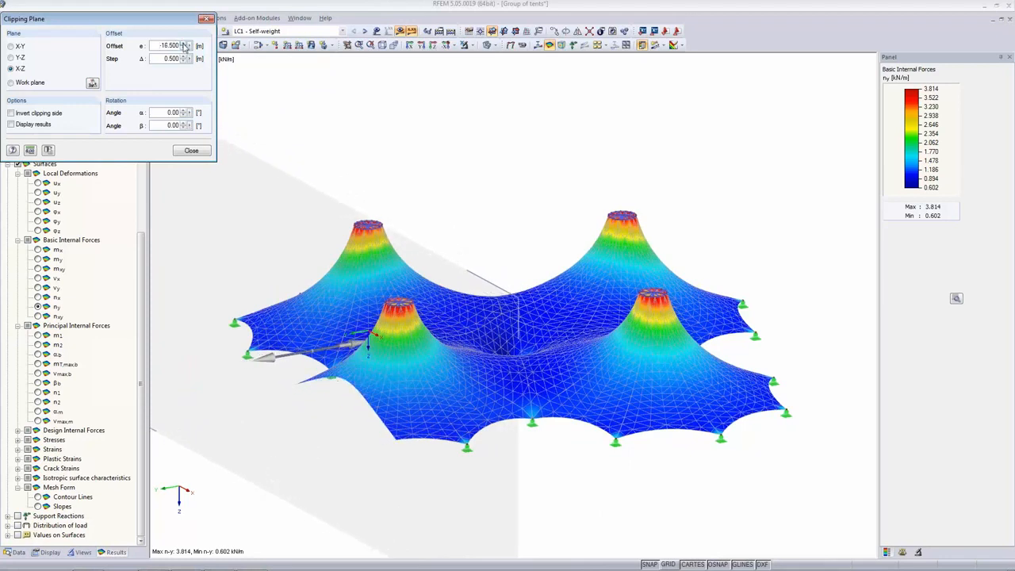
left_click(184, 43)
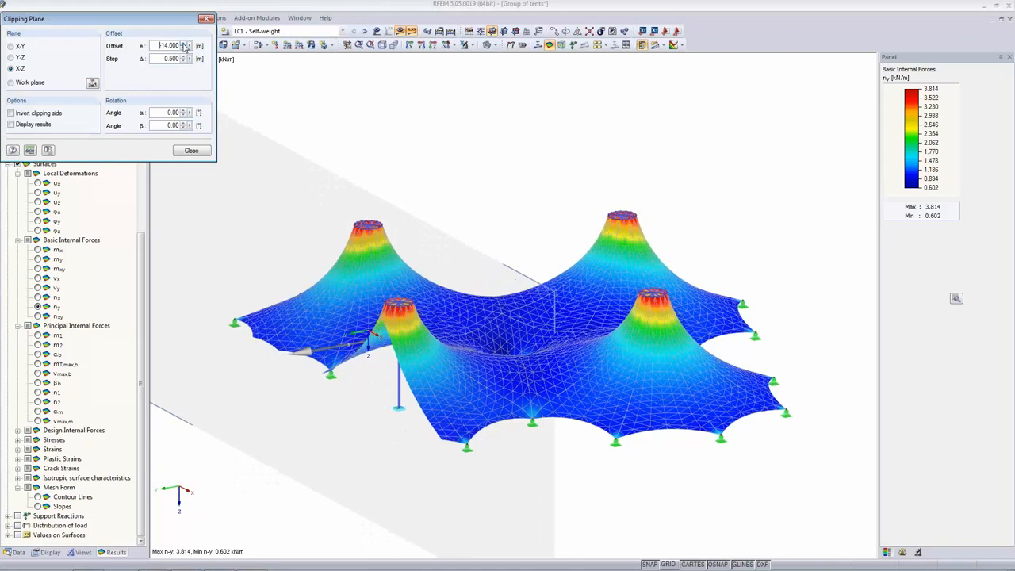
left_click(184, 44)
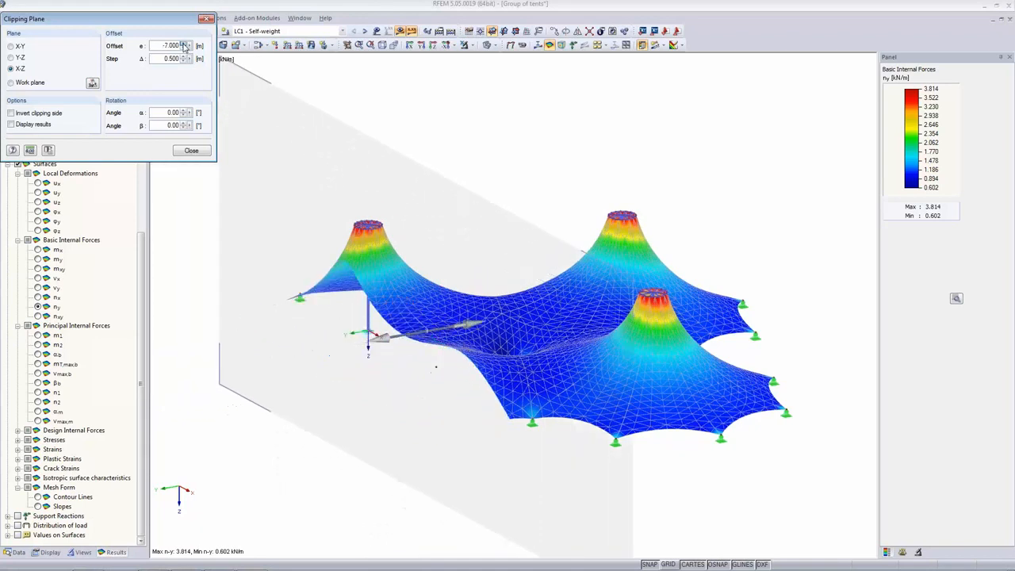
left_click(184, 44)
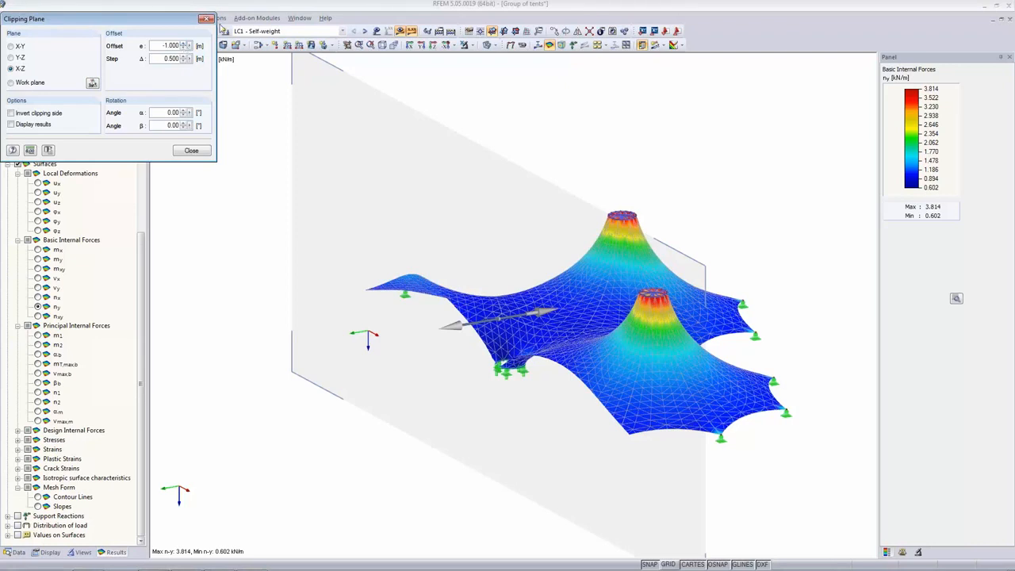
left_click(205, 19)
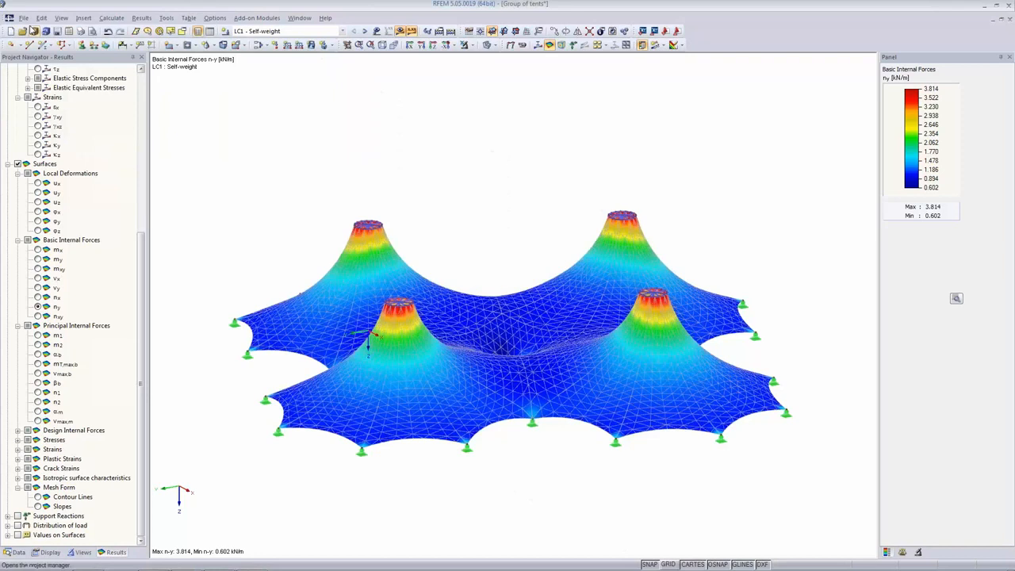
Open the Mast+Cables model and turn off its visibility mode to show the complete structure
left_click(22, 30)
left_click(386, 217)
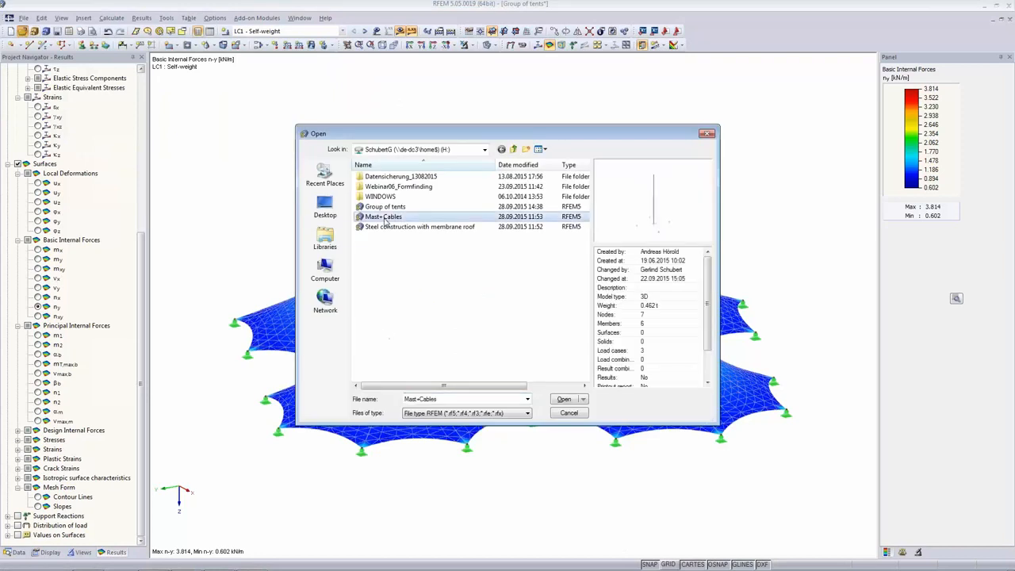
left_click(563, 398)
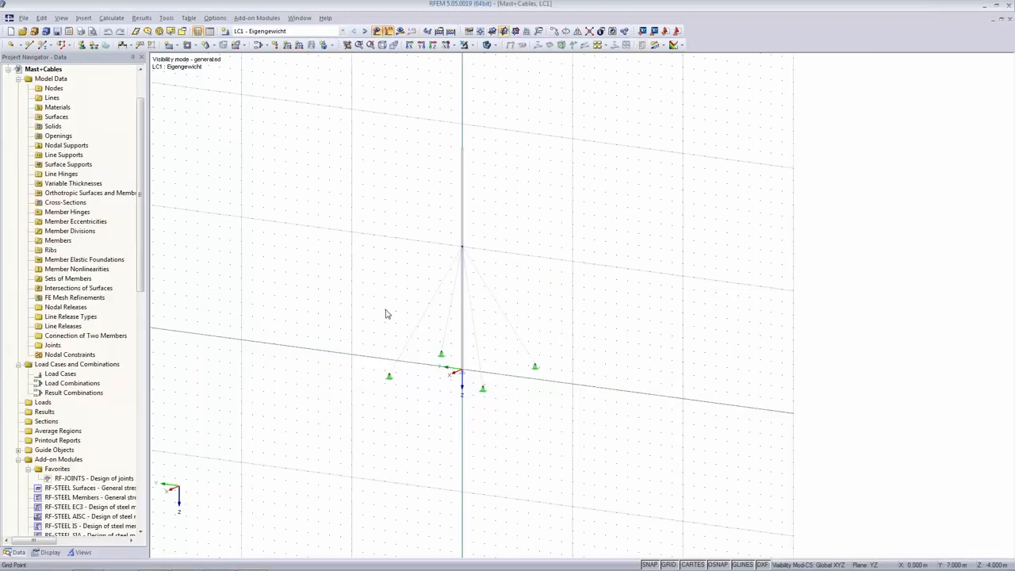
middle_click_drag(708, 290, 699, 291)
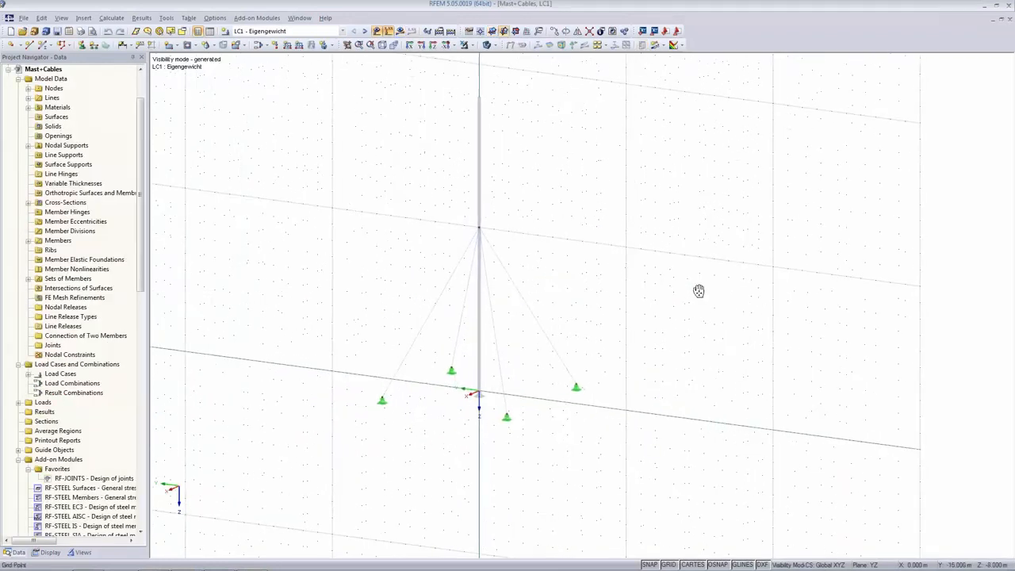
left_click(468, 46)
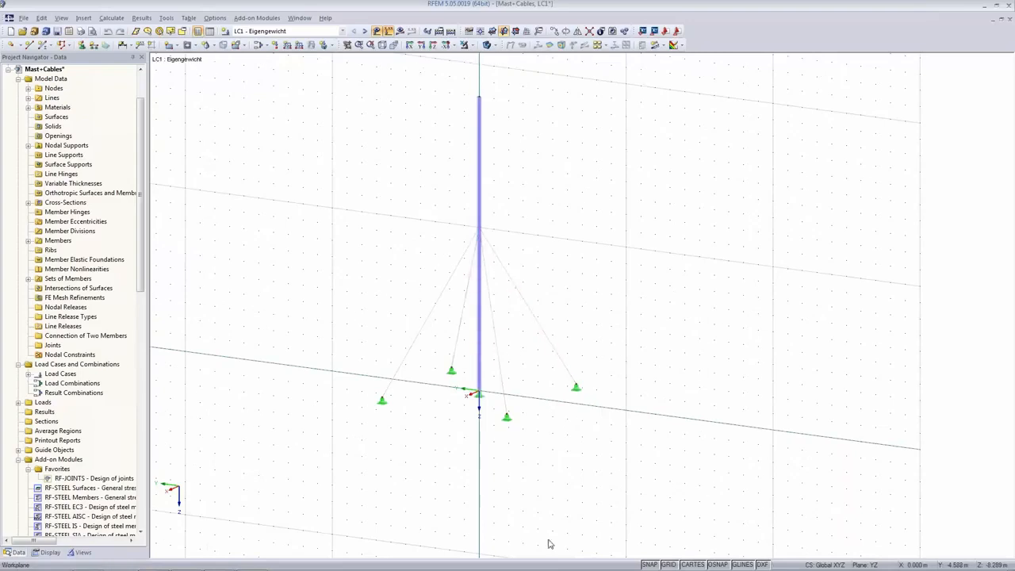
Inspect the form-finding cable parameters of one stay cable and leave its member definition without applying changes
double_click(501, 349)
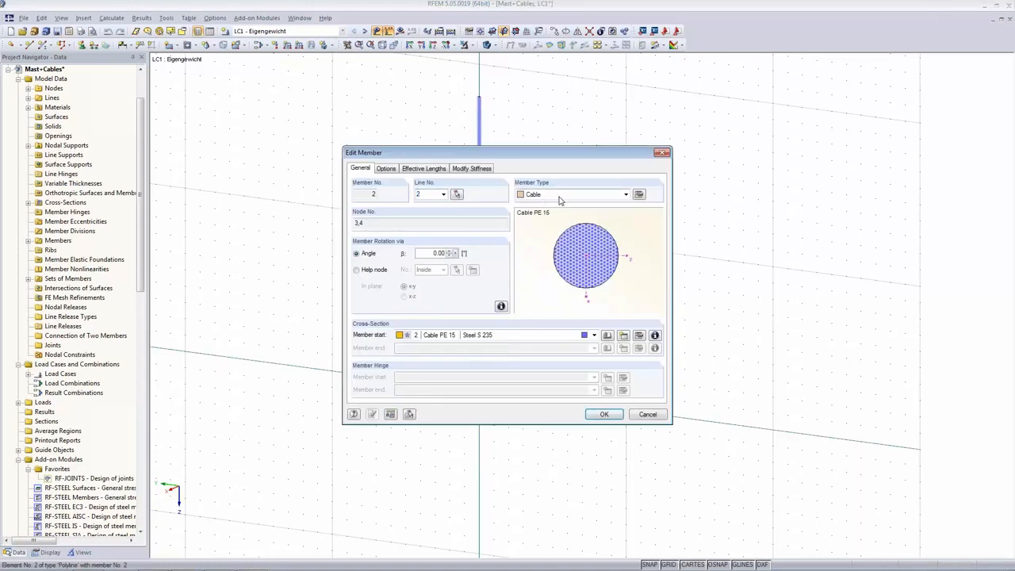
left_click(639, 194)
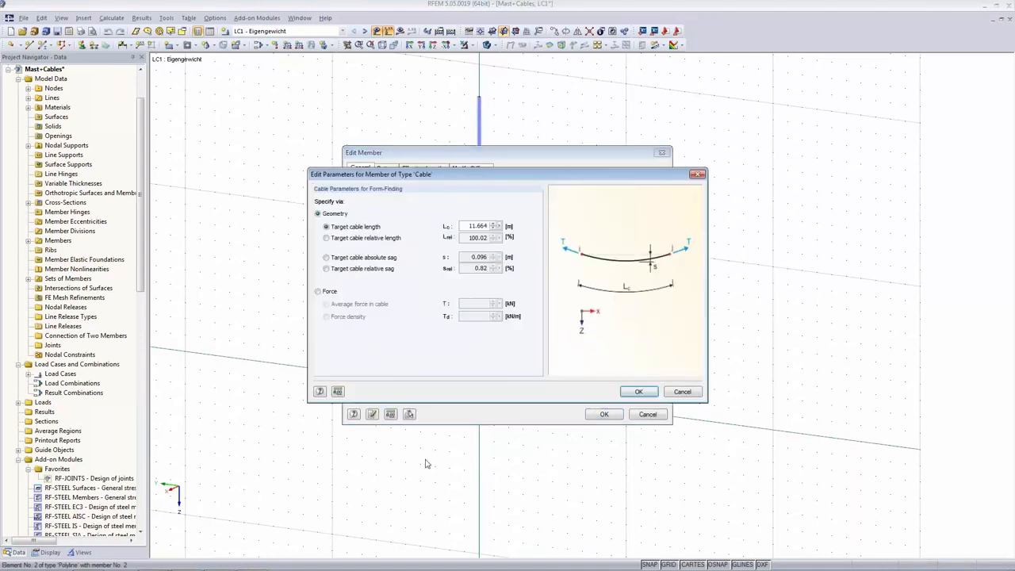
left_click(676, 394)
left_click(648, 414)
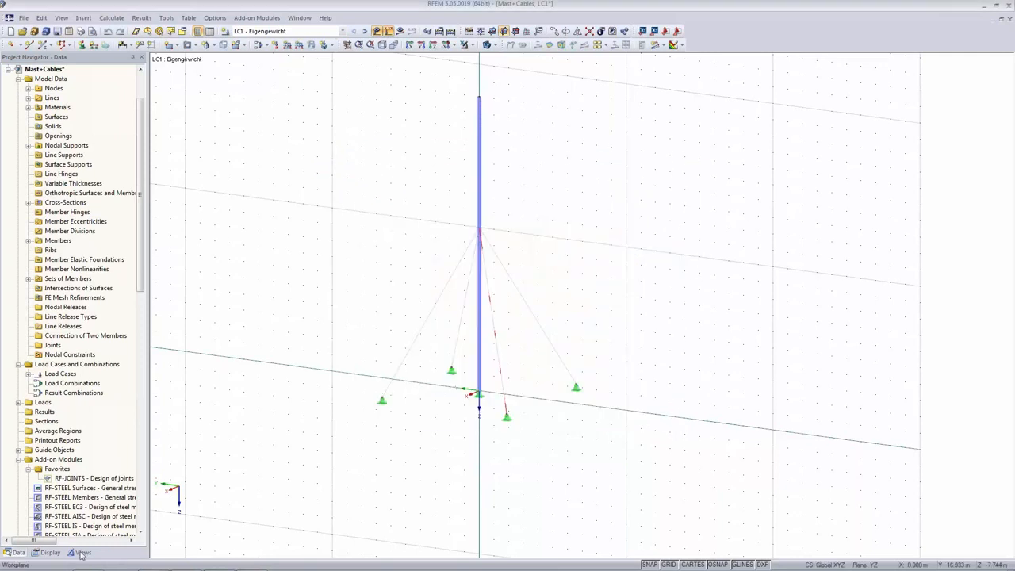
Restrict the visibility to members of type Cable
left_click(82, 551)
left_click(20, 353)
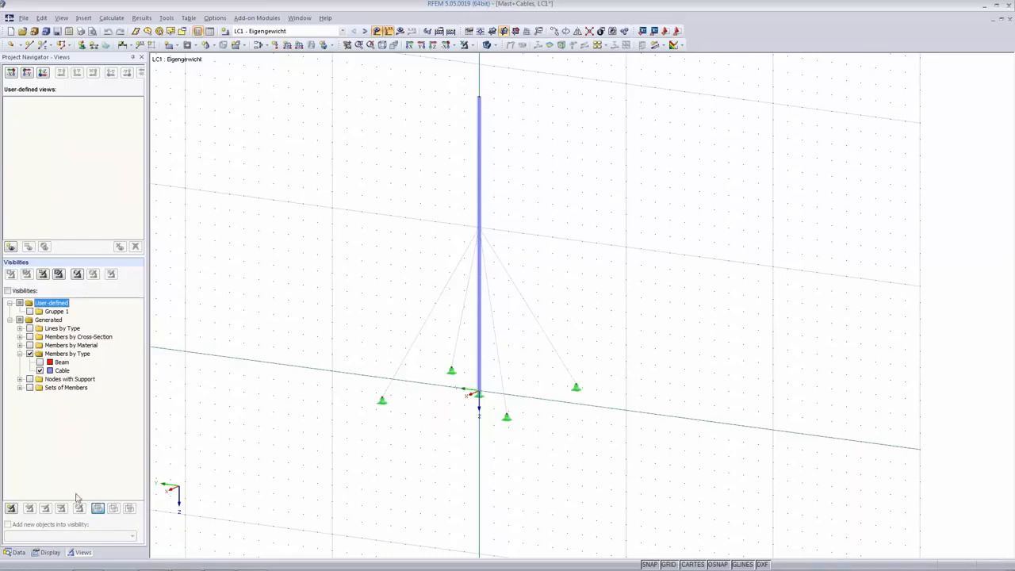
left_click(39, 371)
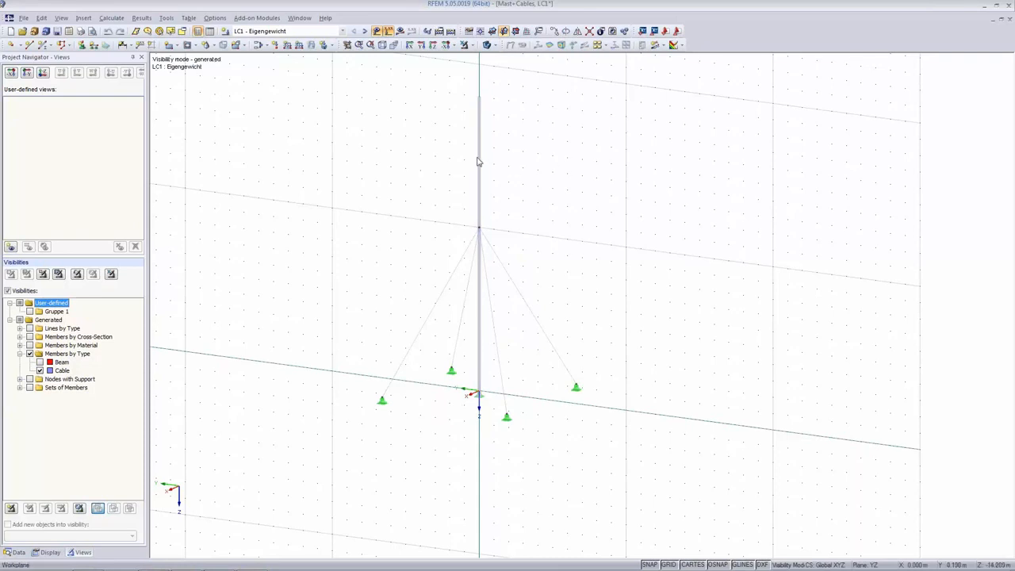
Set the form-finding parameters of all four stay cables to Force with an average force in cable of 1.000 kN
left_click_drag(236, 128, 745, 489)
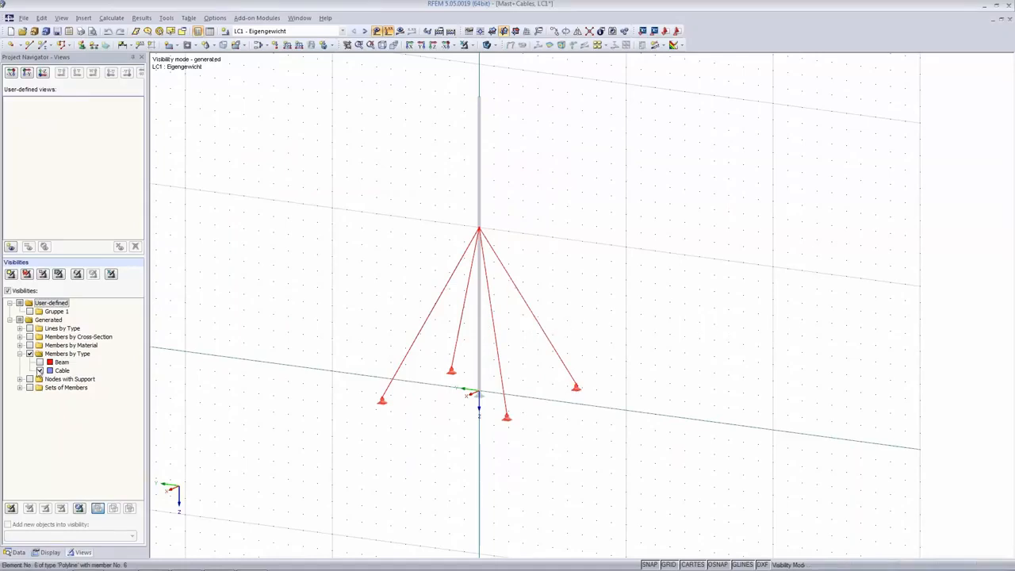
right_click(563, 365)
mouse_move(591, 140)
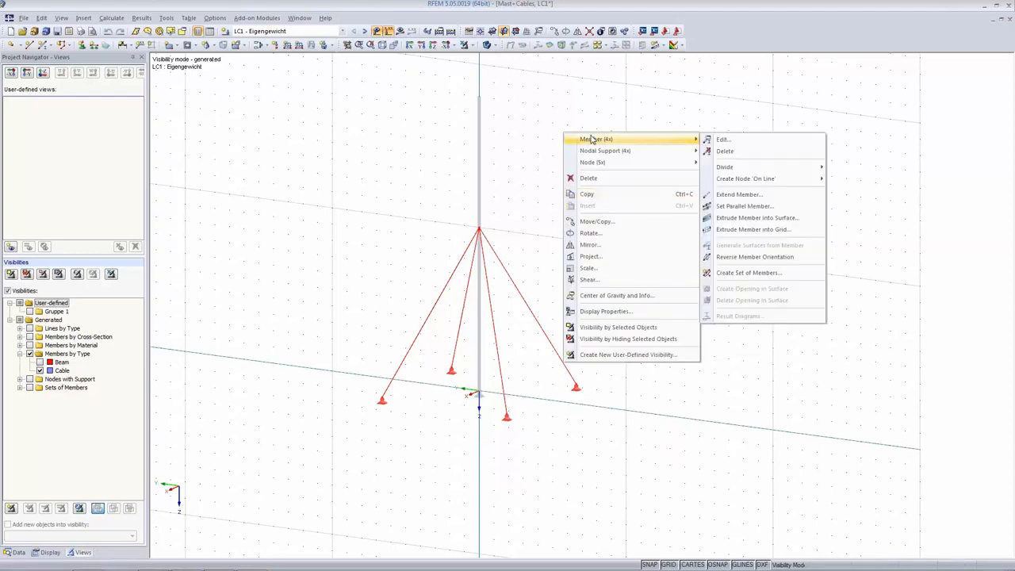
left_click(777, 143)
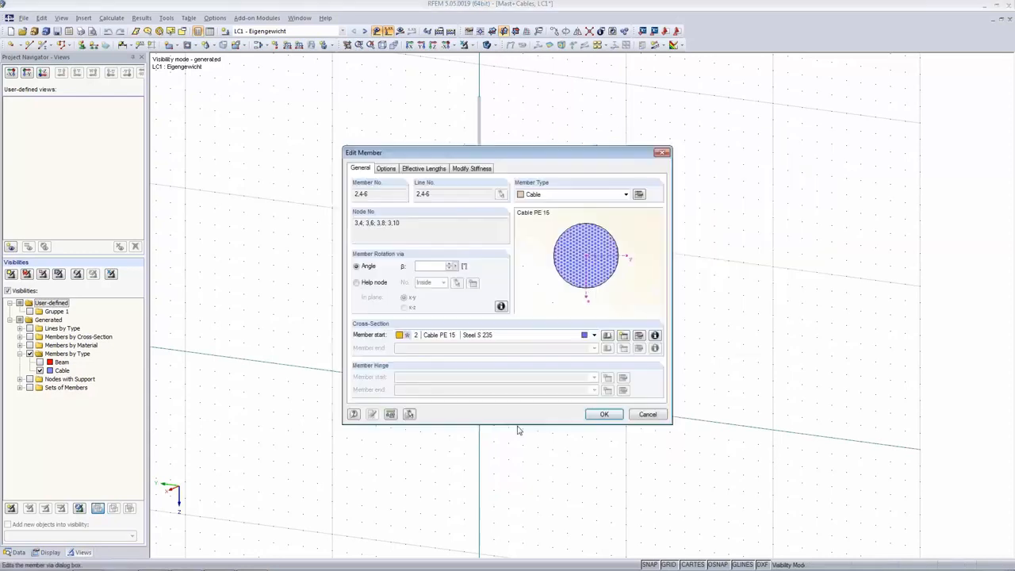
left_click(638, 195)
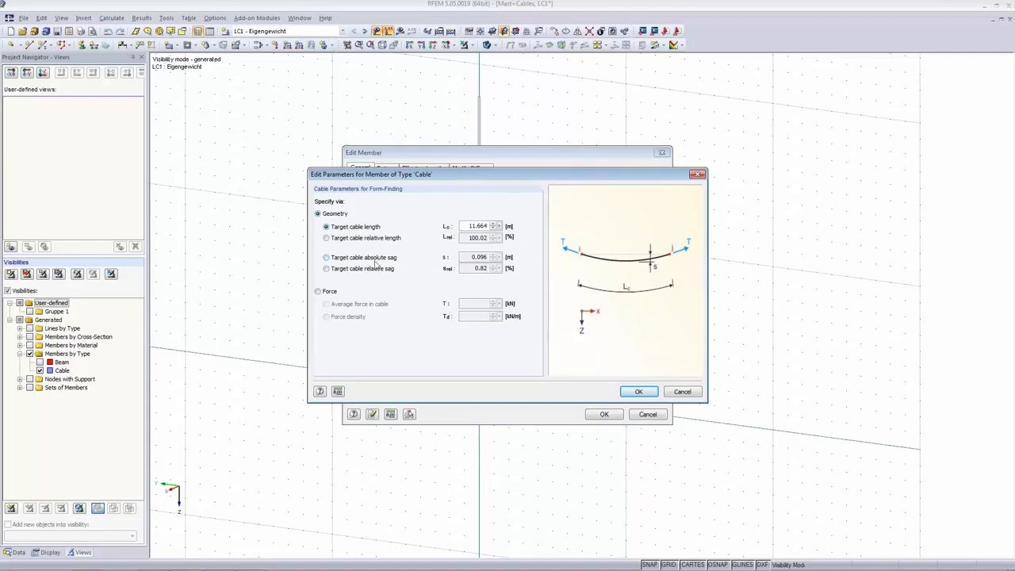
left_click(318, 291)
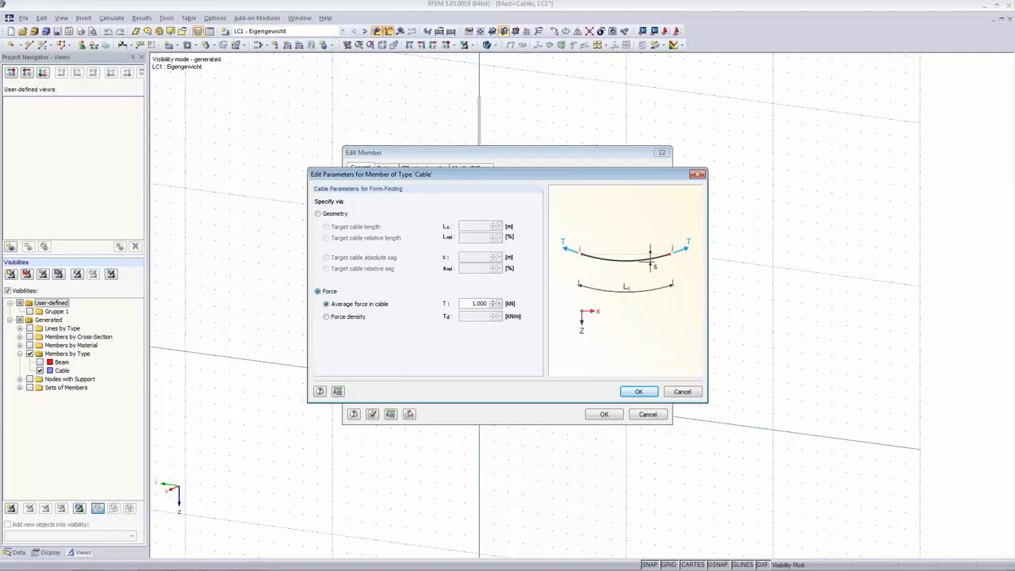
left_click(638, 392)
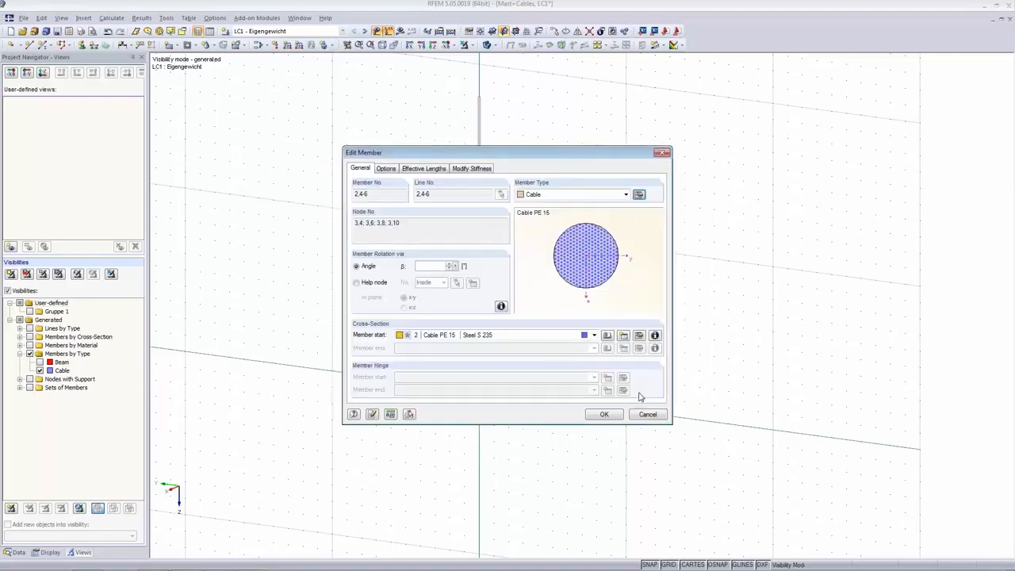
left_click(604, 414)
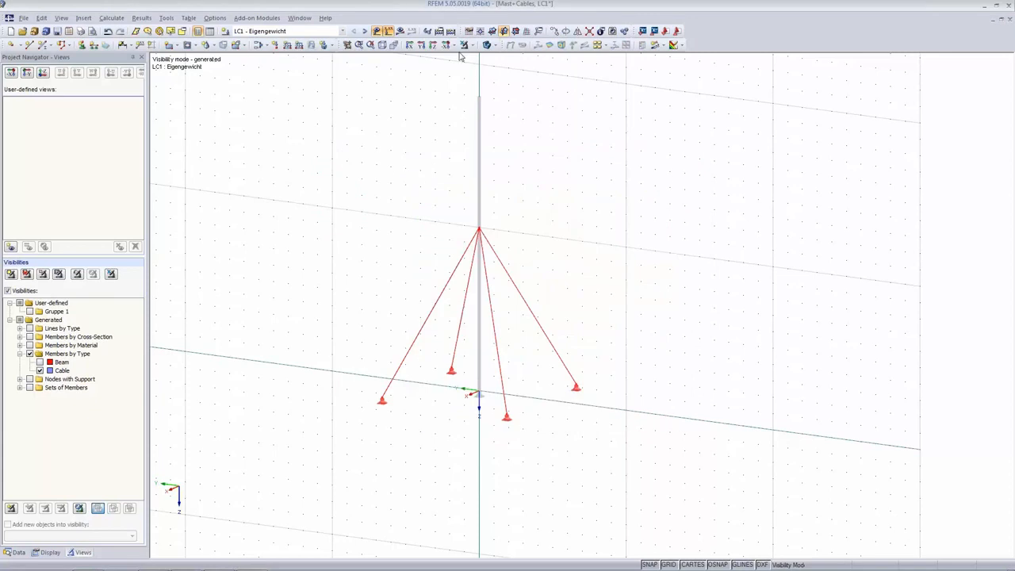
Check the form-finding calculation parameters, including the speed of convergence, and accept them
left_click(439, 31)
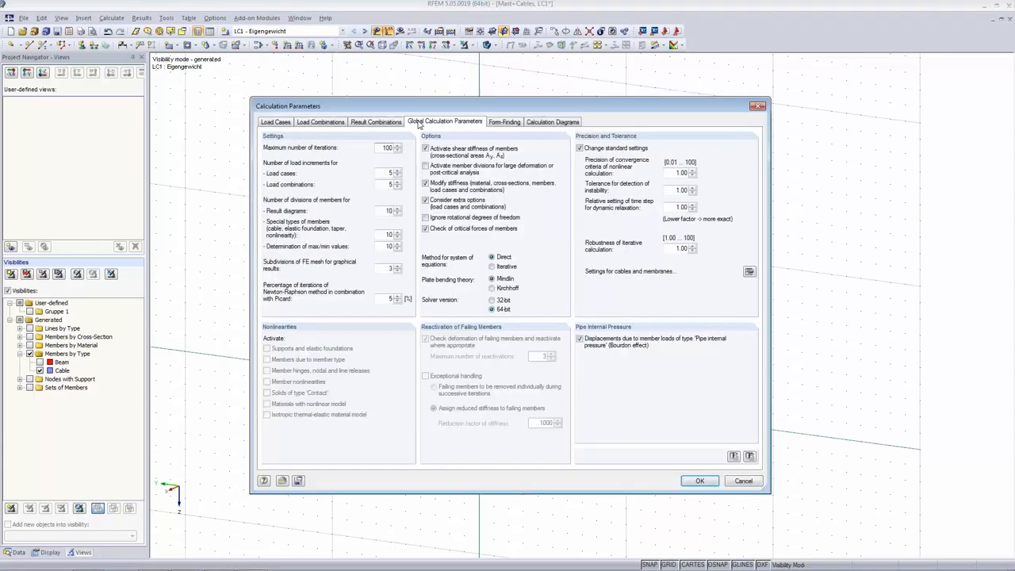
left_click(505, 121)
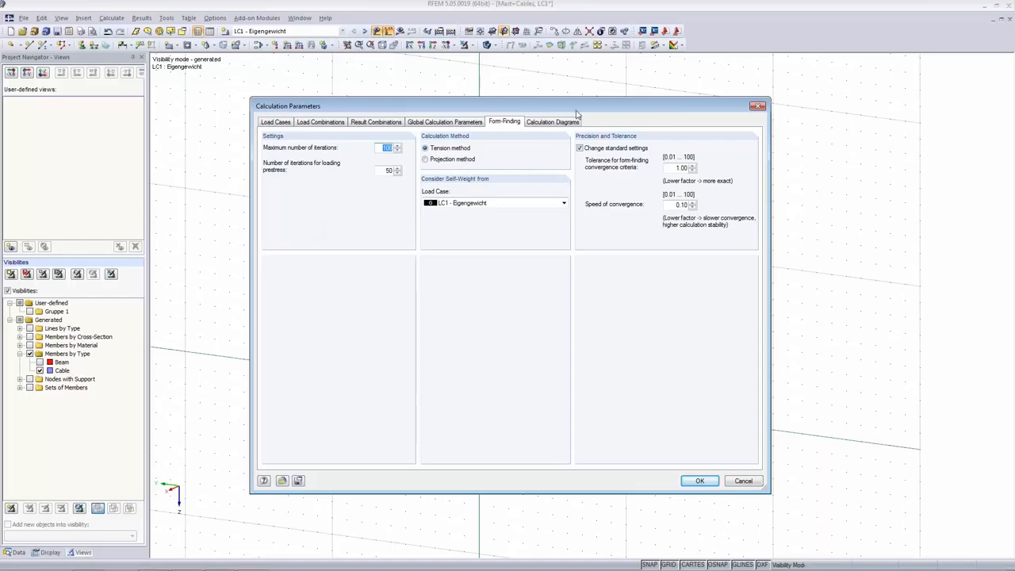
left_click(675, 205)
left_click(697, 481)
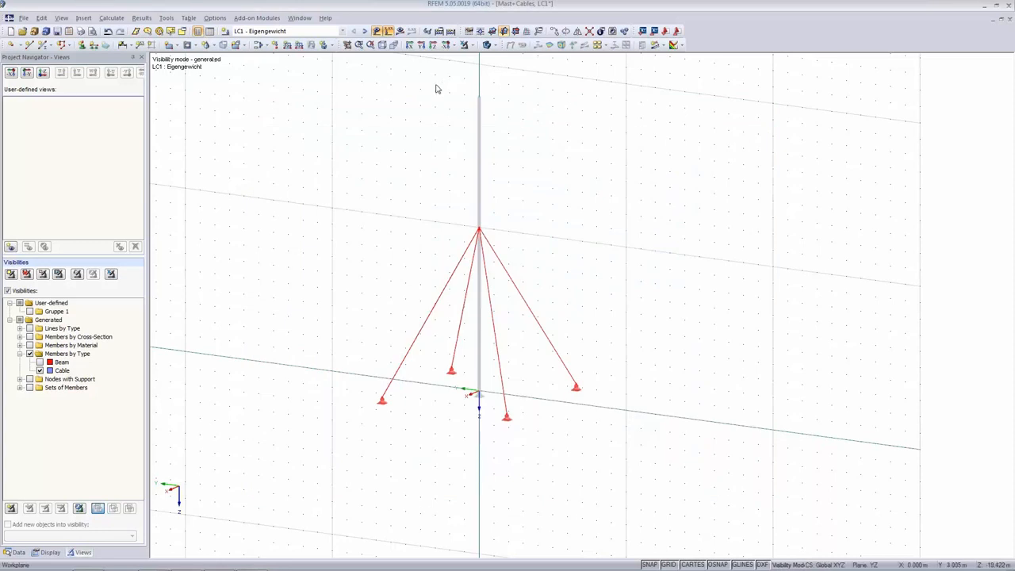
Review the FE mesh settings for surfaces and members and accept them
left_click(119, 18)
left_click(123, 139)
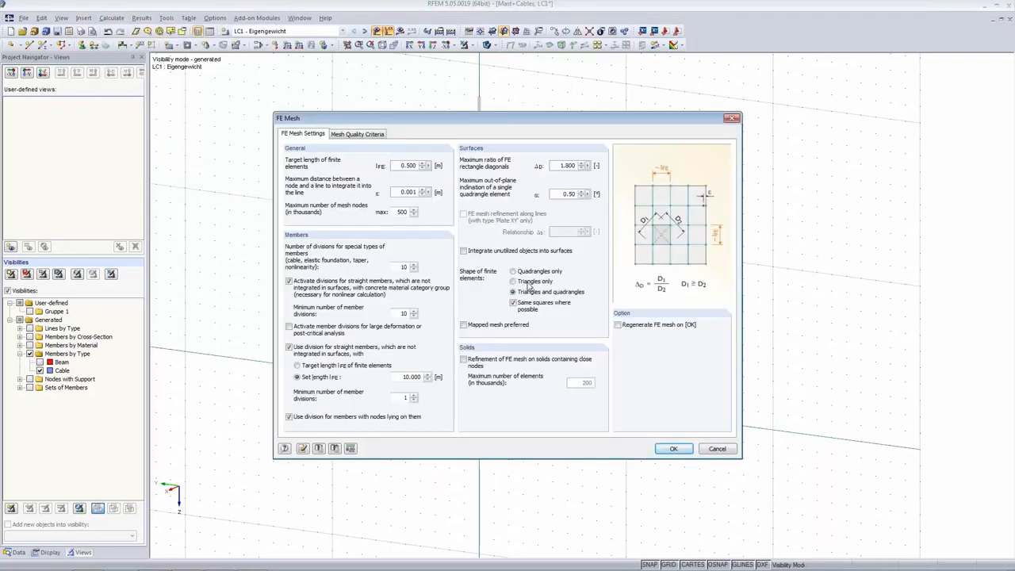
left_click_drag(536, 118, 493, 144)
left_click(632, 470)
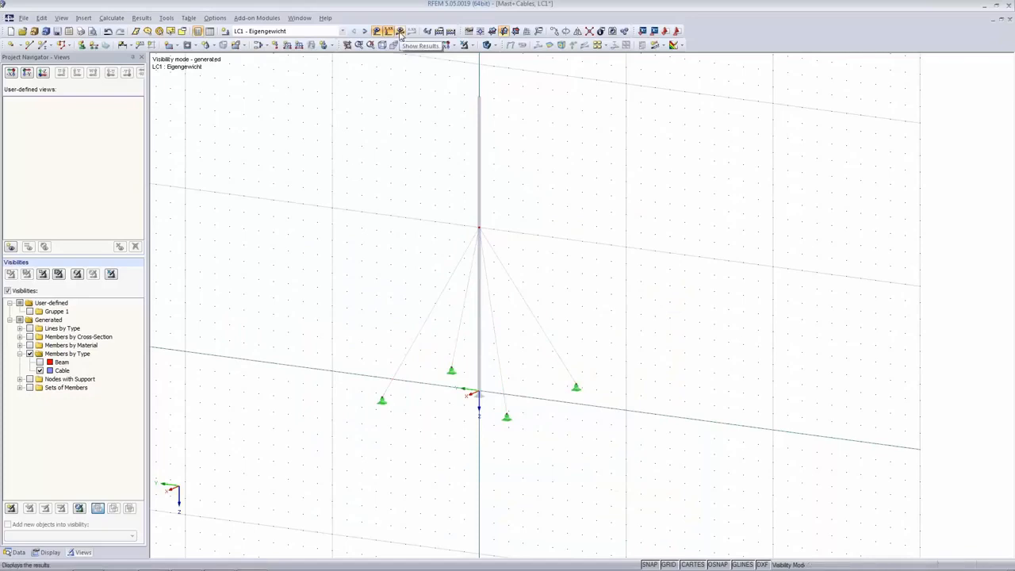
Switch to the RF-FORM-FINDING case and calculate it to display the cable results
left_click(278, 32)
left_click(277, 54)
left_click(400, 31)
left_click(483, 304)
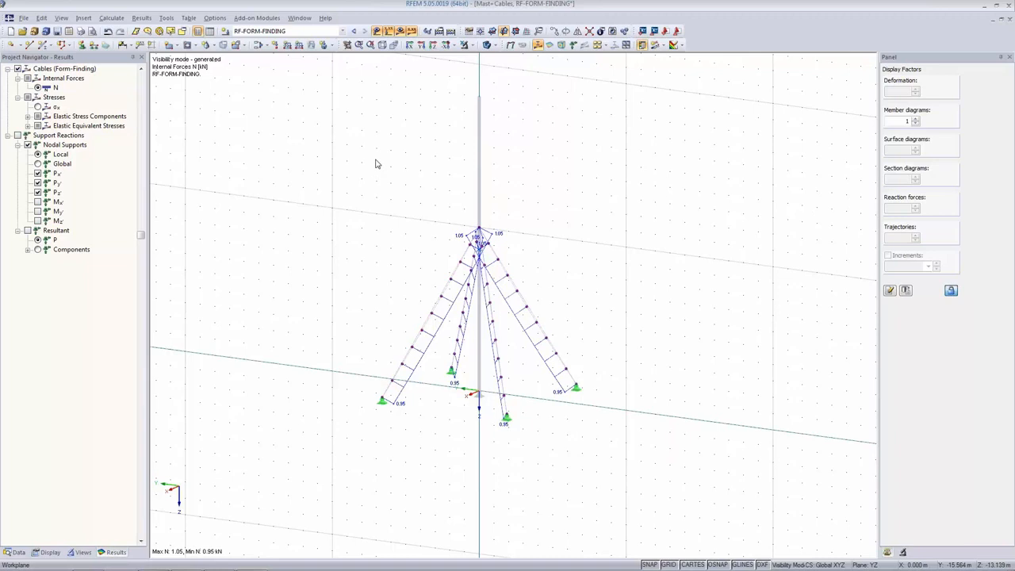
Display the global deformations u and examine the form-found sag of a stay cable close up
left_click(510, 45)
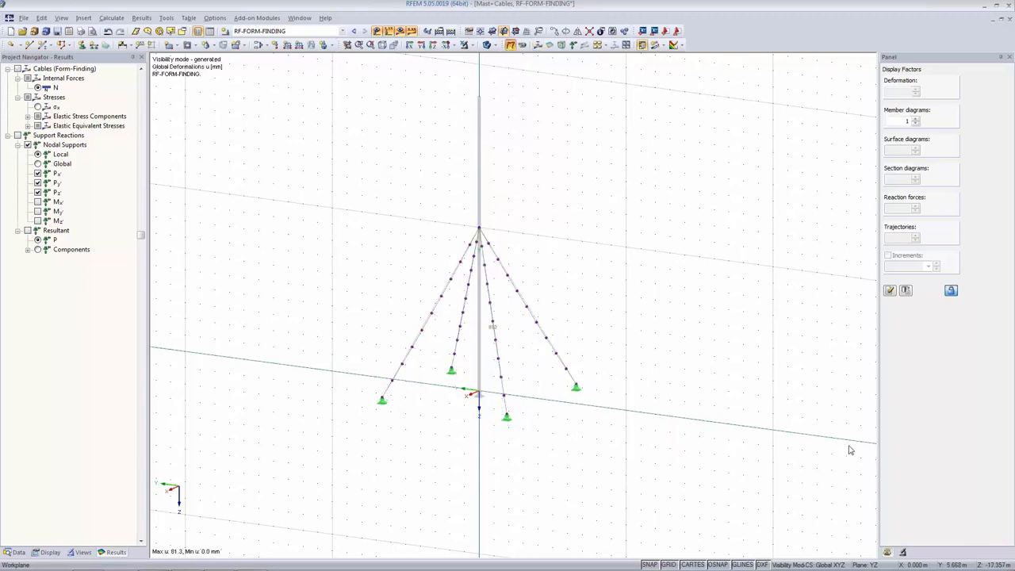
scroll(539, 357, "up", 3)
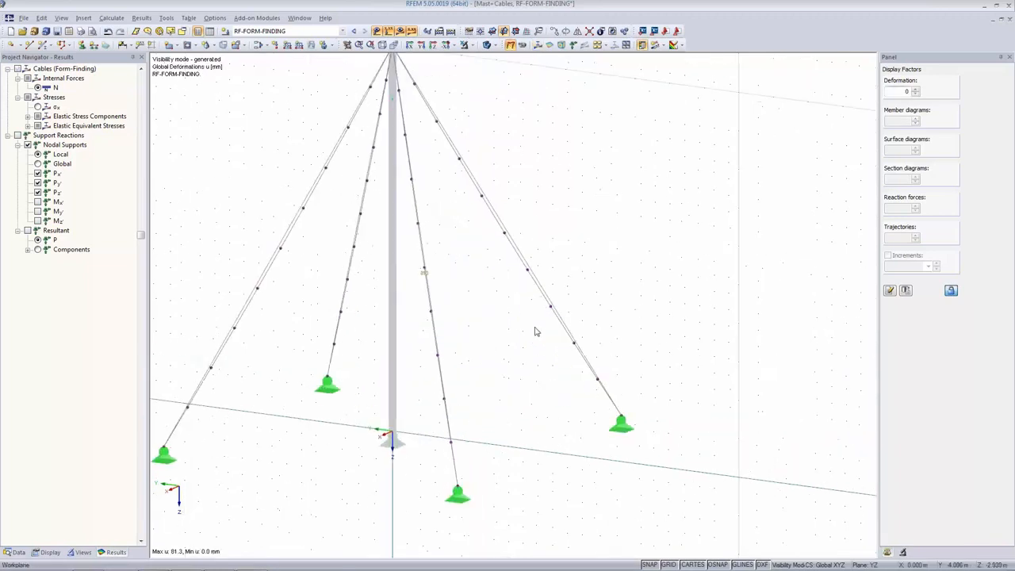
scroll(534, 341, "up", 2)
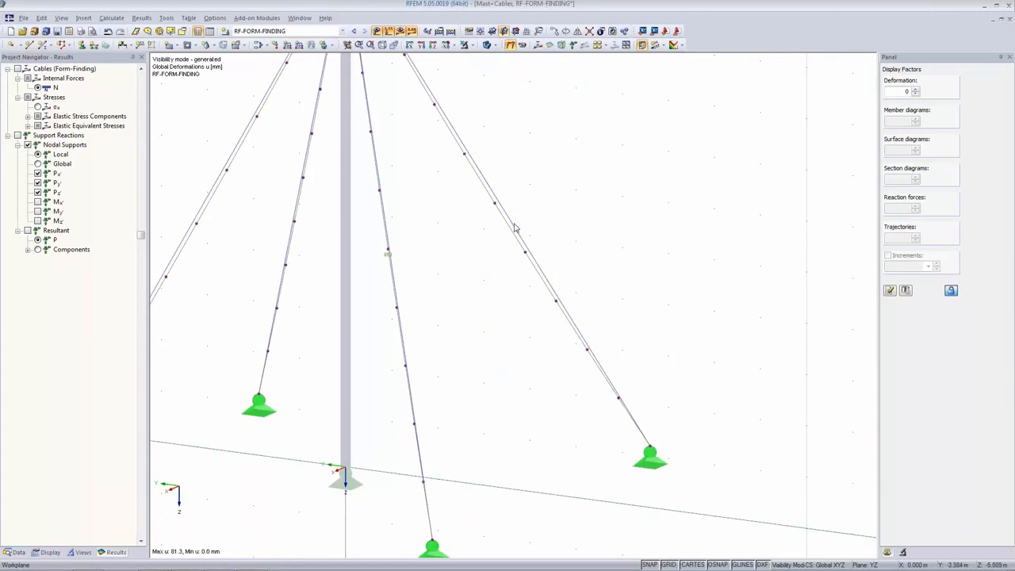
middle_click_drag(455, 293, 664, 276)
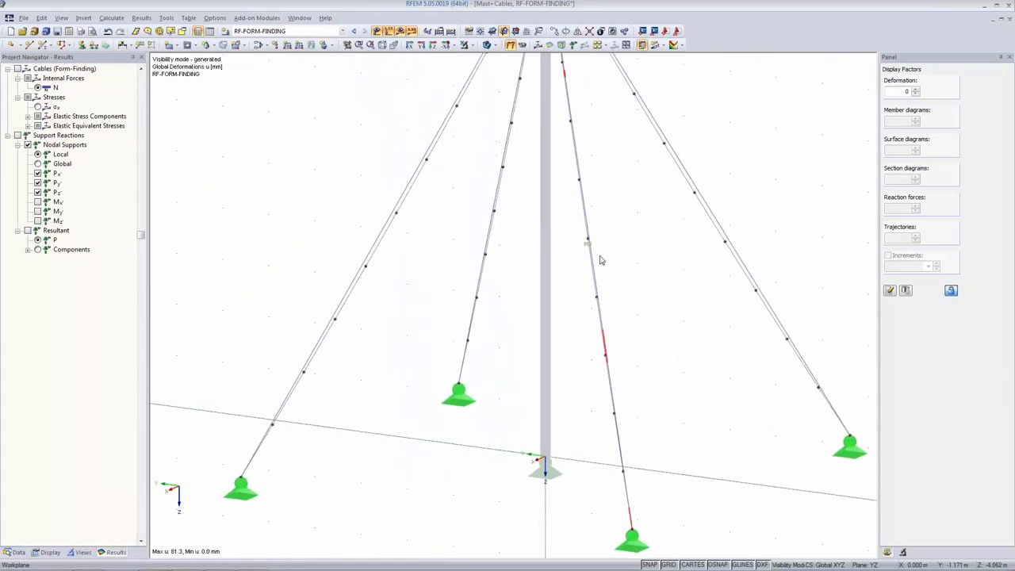
scroll(600, 259, "up", 6)
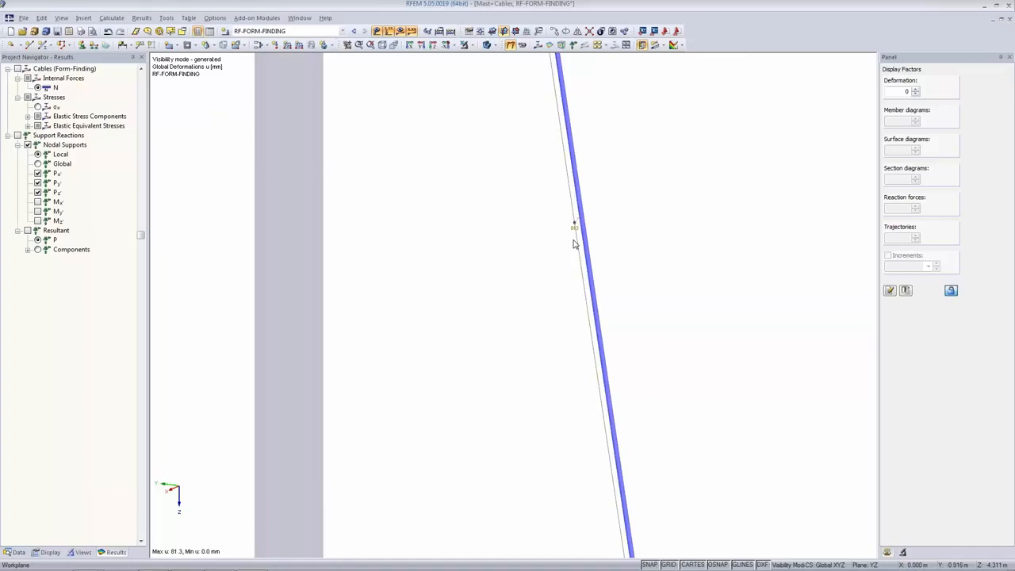
scroll(573, 243, "up", 2)
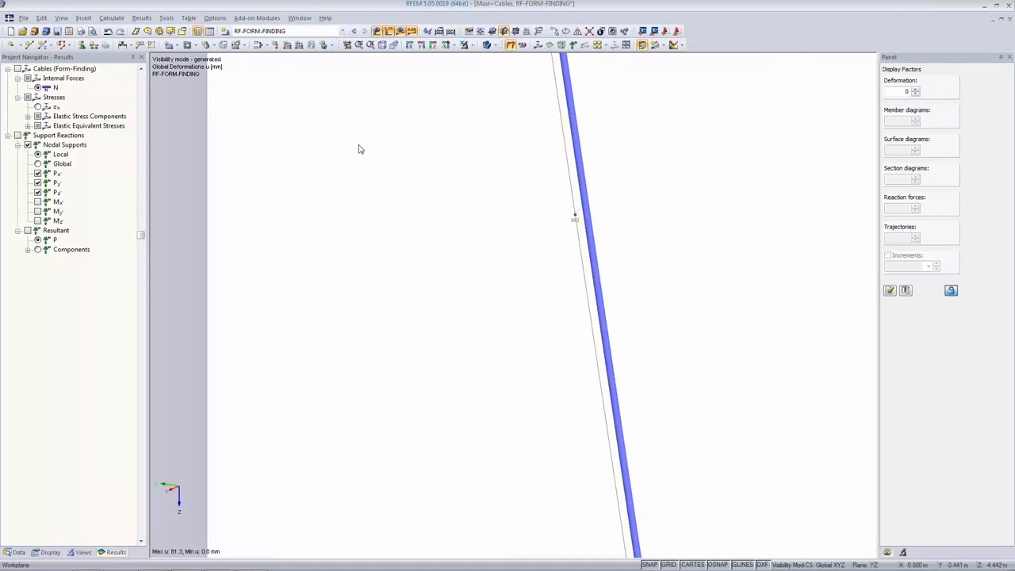
Open the cable parameters for all four stay cables together and specify their form-finding via Geometry
scroll(447, 213, "down", 5)
scroll(447, 216, "down", 10)
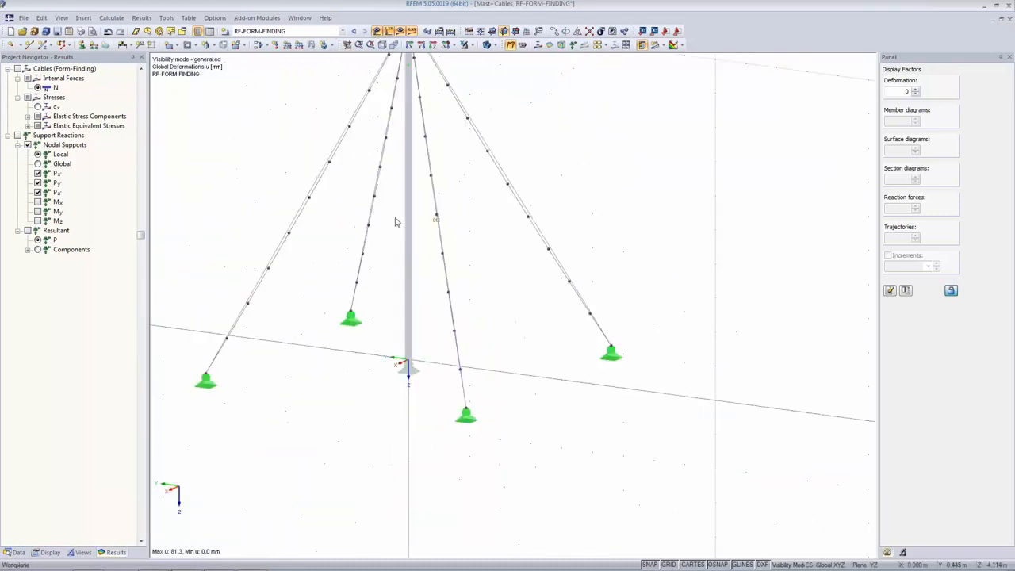
left_click_drag(245, 120, 524, 306)
right_click(428, 191)
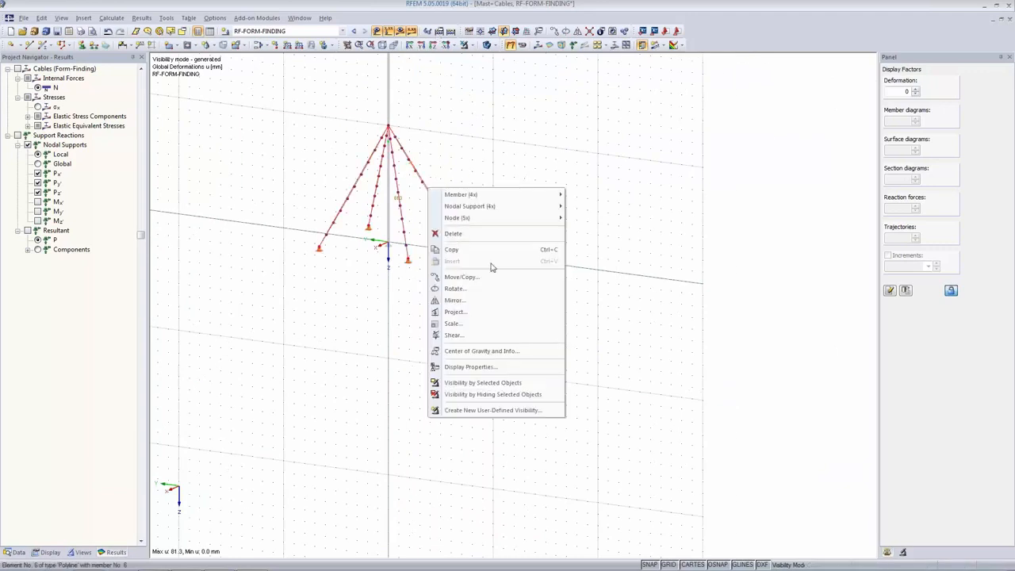
left_click(467, 194)
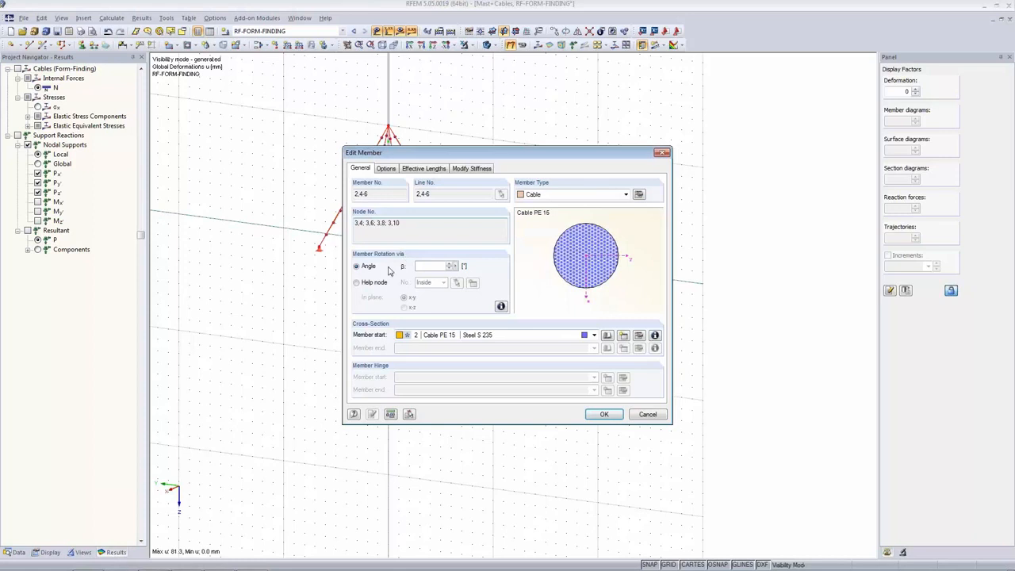
left_click(640, 195)
left_click(319, 213)
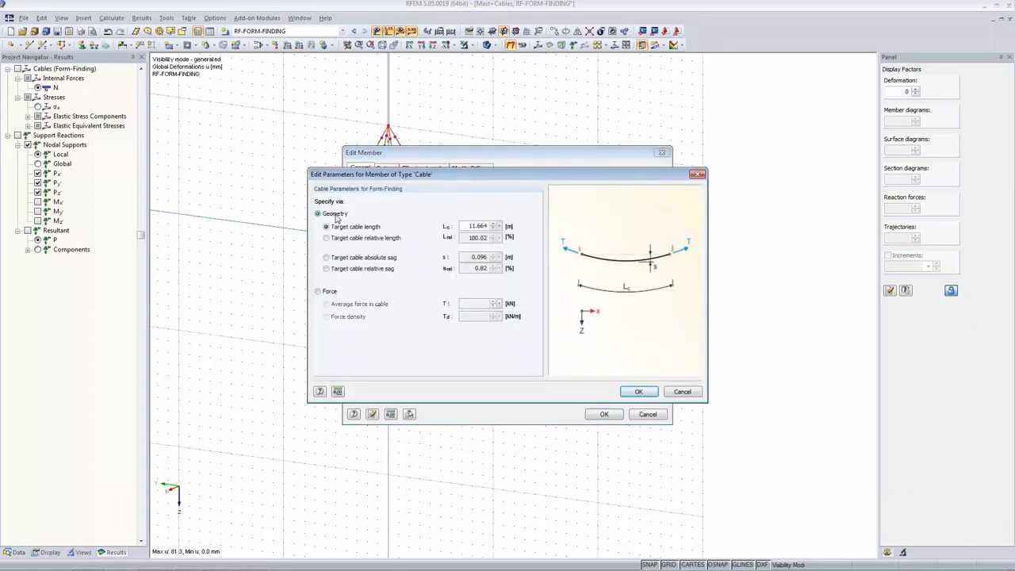
Define a target cable absolute sag of 0.08 m for the stay cables and accept the member changes
left_click(326, 258)
double_click(482, 257)
type("0.08")
key("Tab")
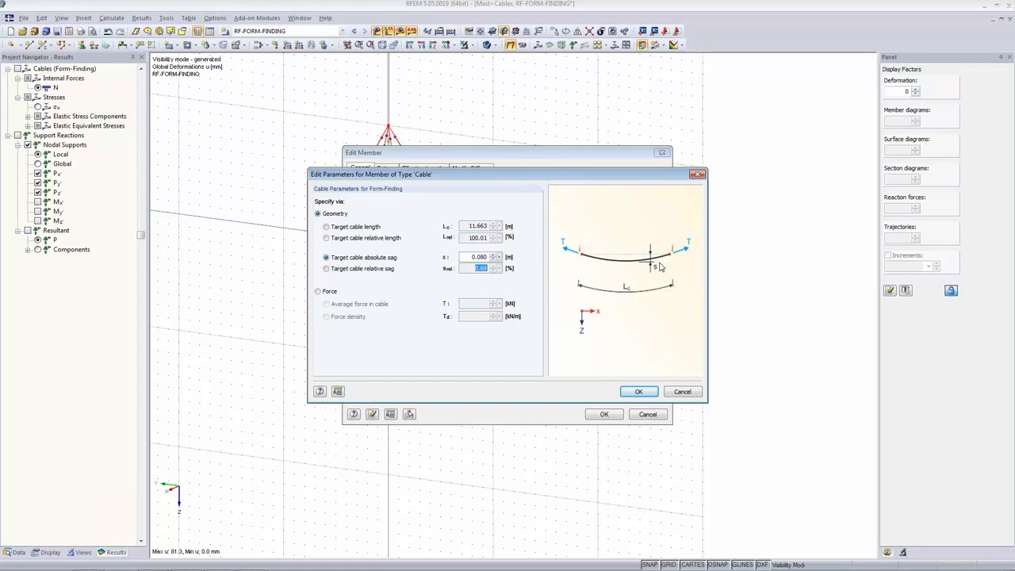
left_click(638, 391)
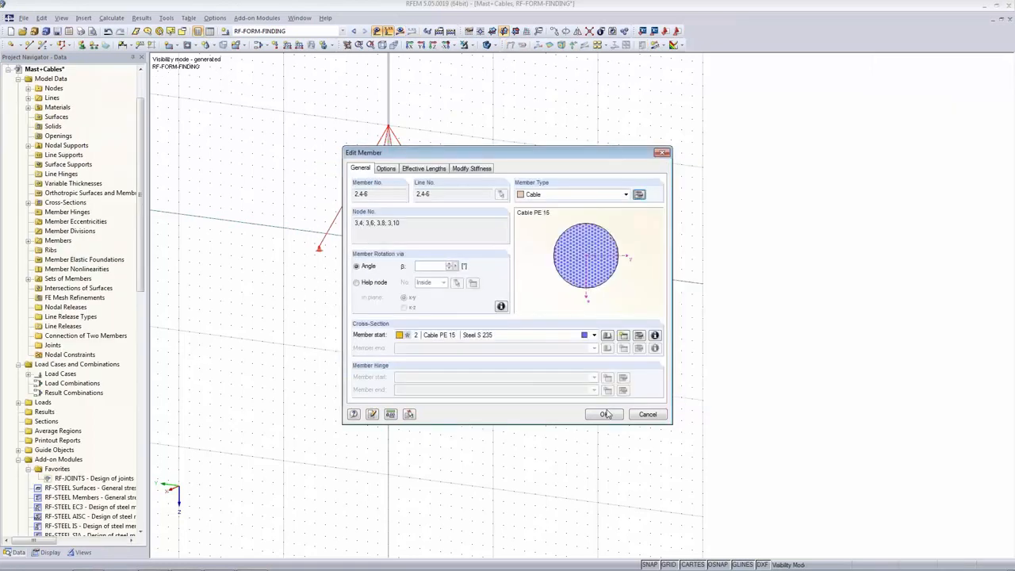
left_click(604, 413)
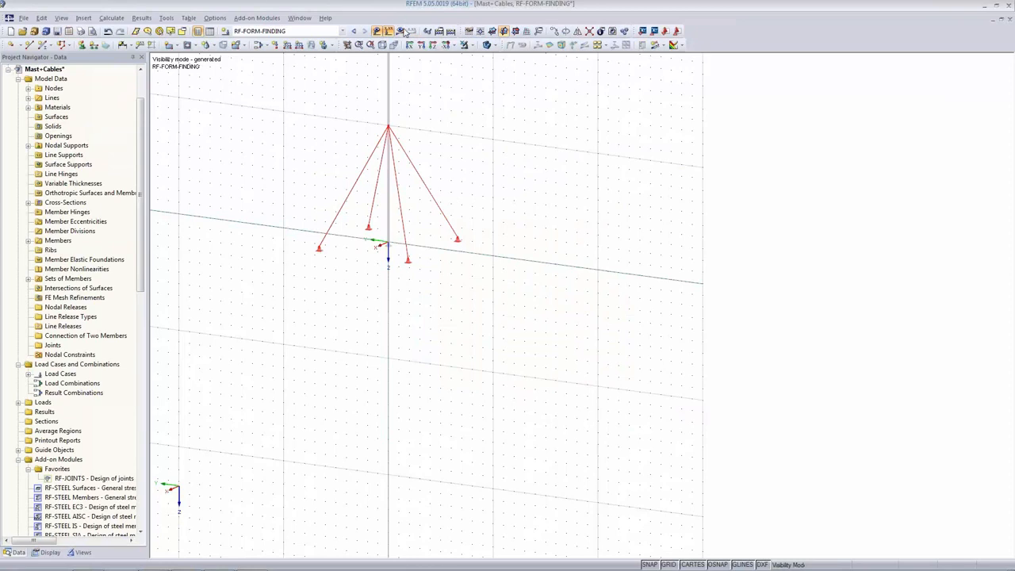
Recalculate the RF-FORM-FINDING case and set the deformation display factor to 0
left_click(400, 32)
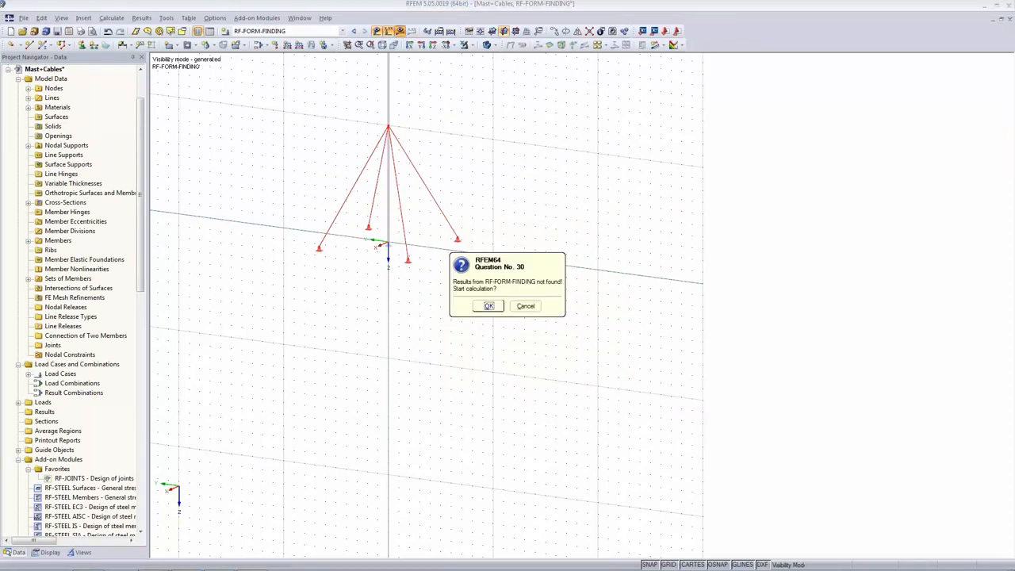
left_click(488, 306)
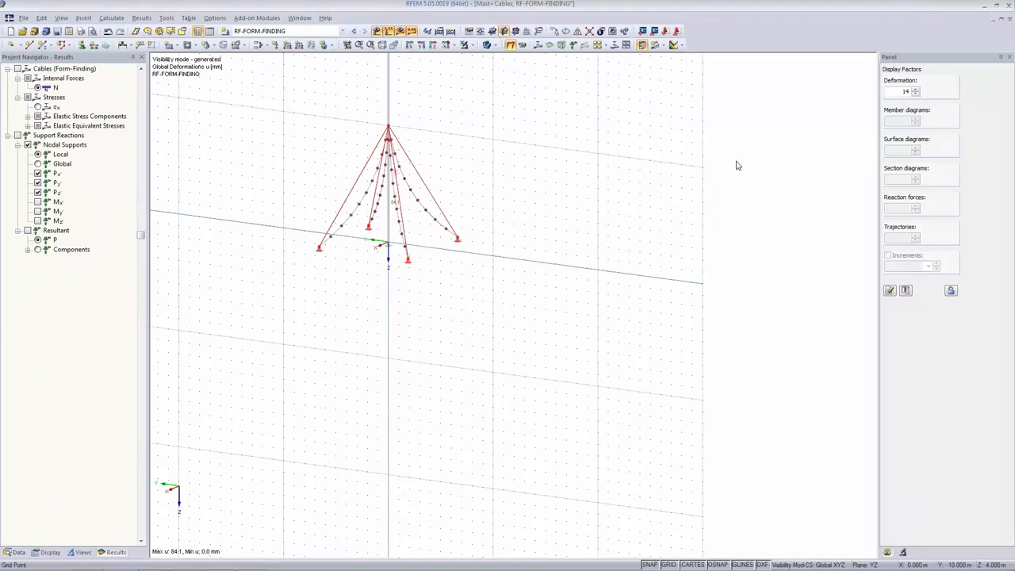
left_click_drag(895, 92, 990, 95)
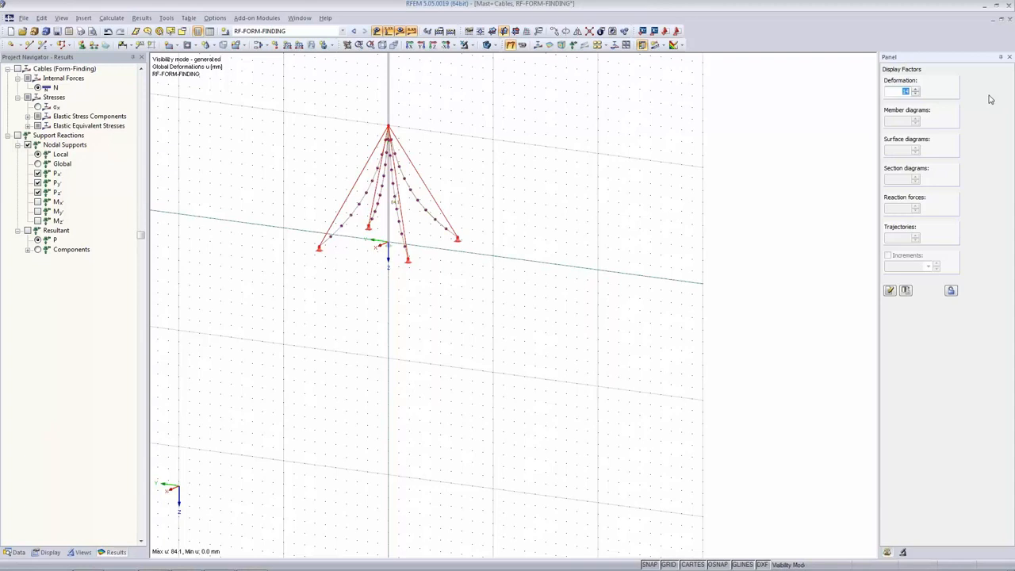
type("5")
scroll(375, 181, "up", 6)
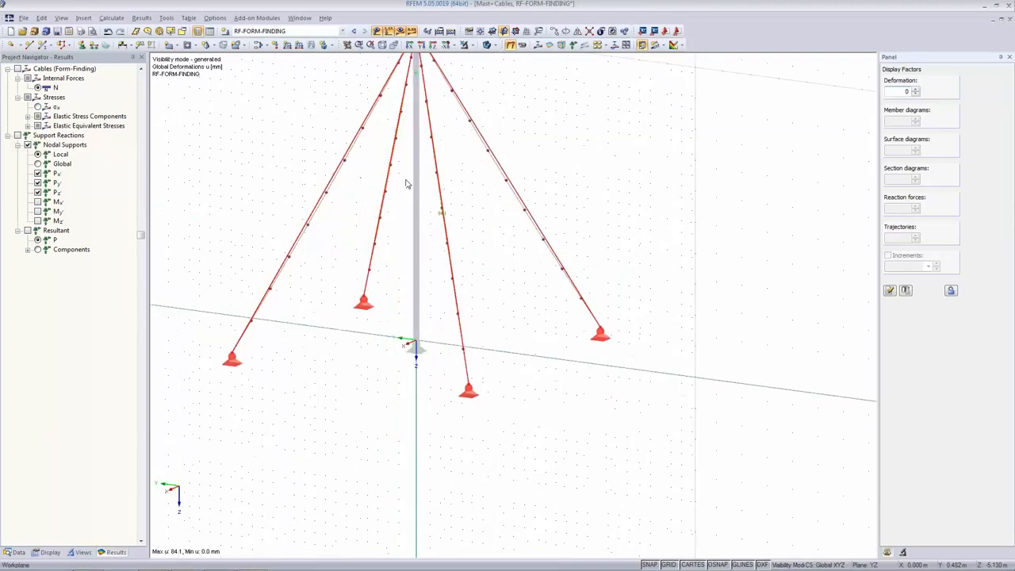
Examine the form-found sag of a stay cable close up and check the maximum deformation u
left_click(493, 252)
scroll(426, 226, "up", 2)
scroll(462, 223, "up", 2)
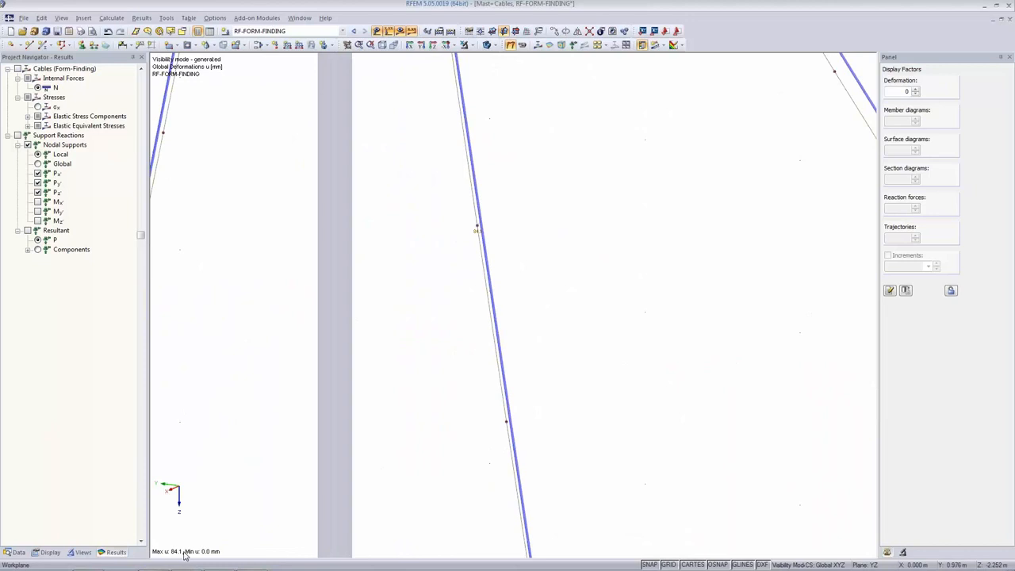
scroll(695, 83, "down", 3)
scroll(616, 159, "down", 5)
middle_click_drag(634, 135, 534, 362)
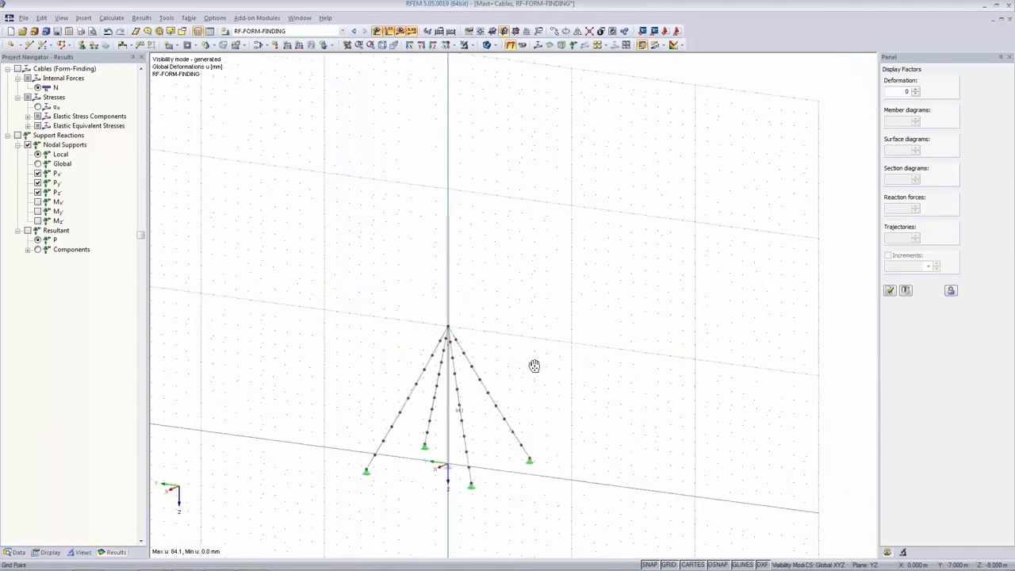
Display the internal forces N of the cables and inspect the result diagram along one stay cable
left_click(38, 87)
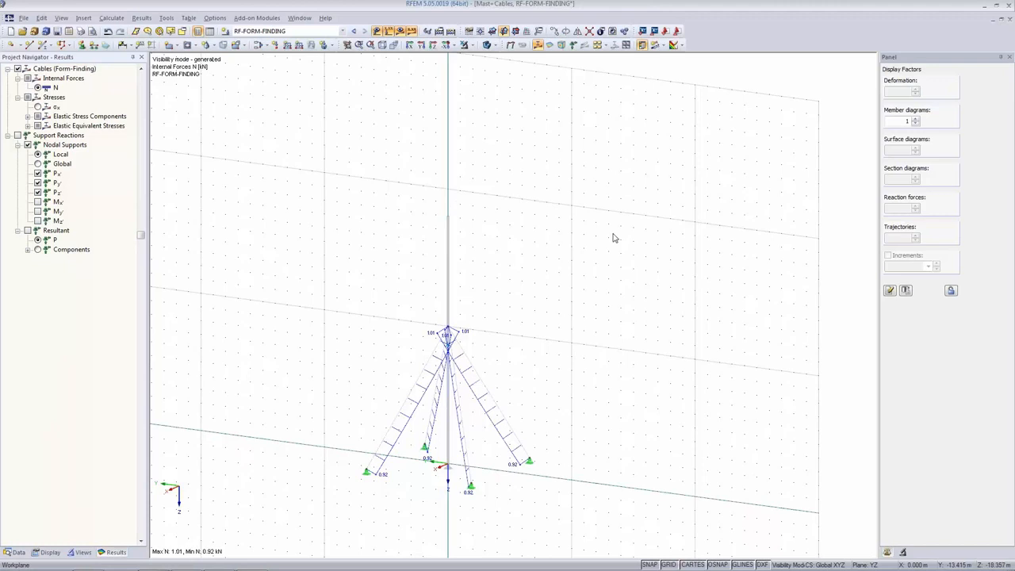
scroll(541, 237, "up", 2)
middle_click_drag(534, 245, 607, 74)
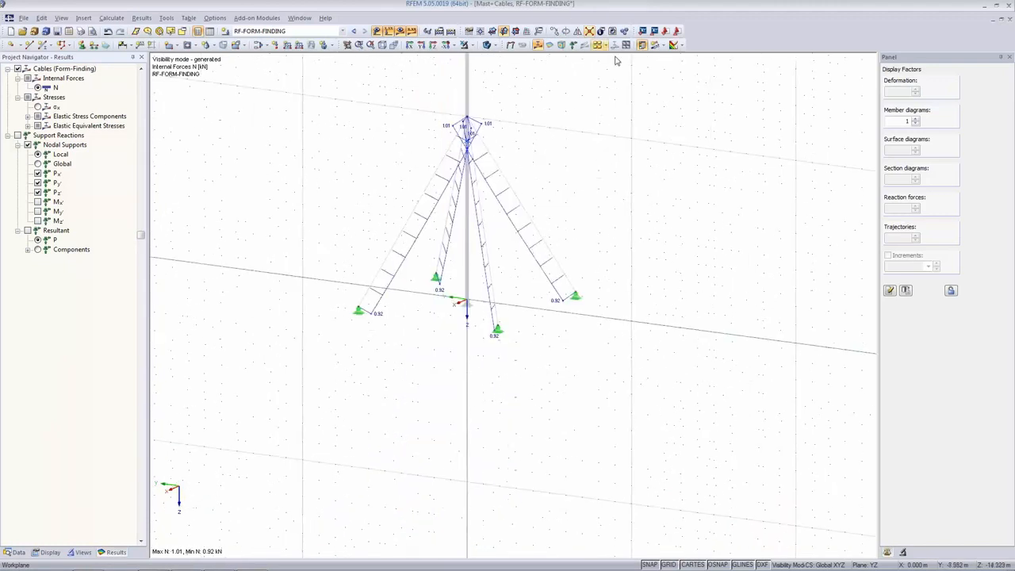
left_click(537, 231)
left_click(614, 46)
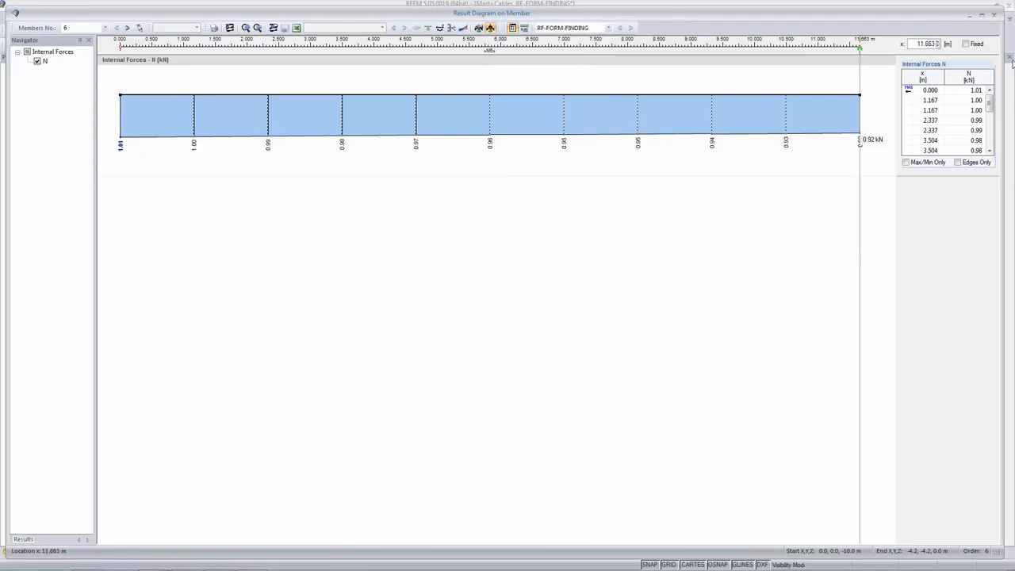
left_click(993, 16)
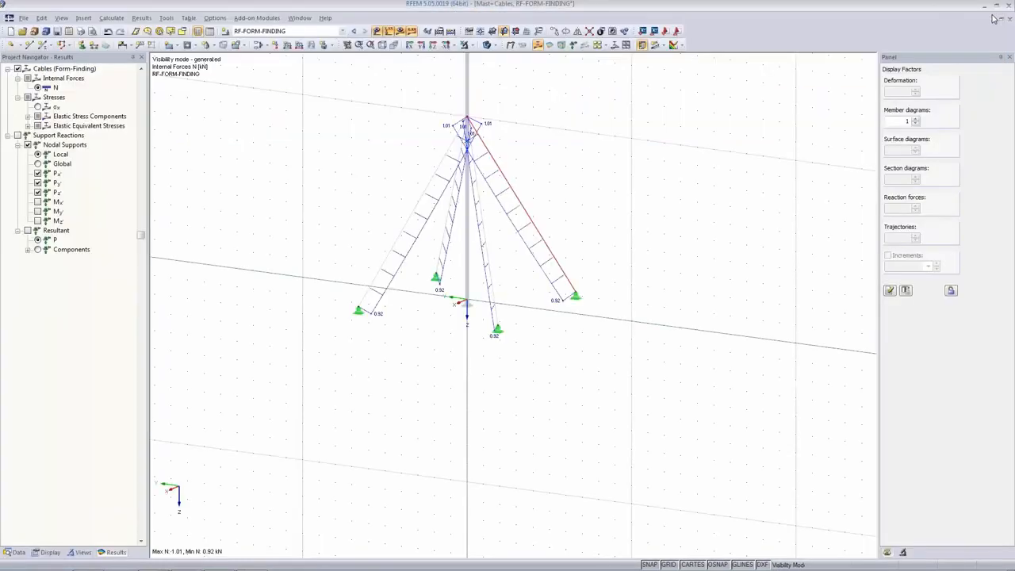
Change the description of load case LC1 to Self-weight and accept the load case settings
left_click(325, 30)
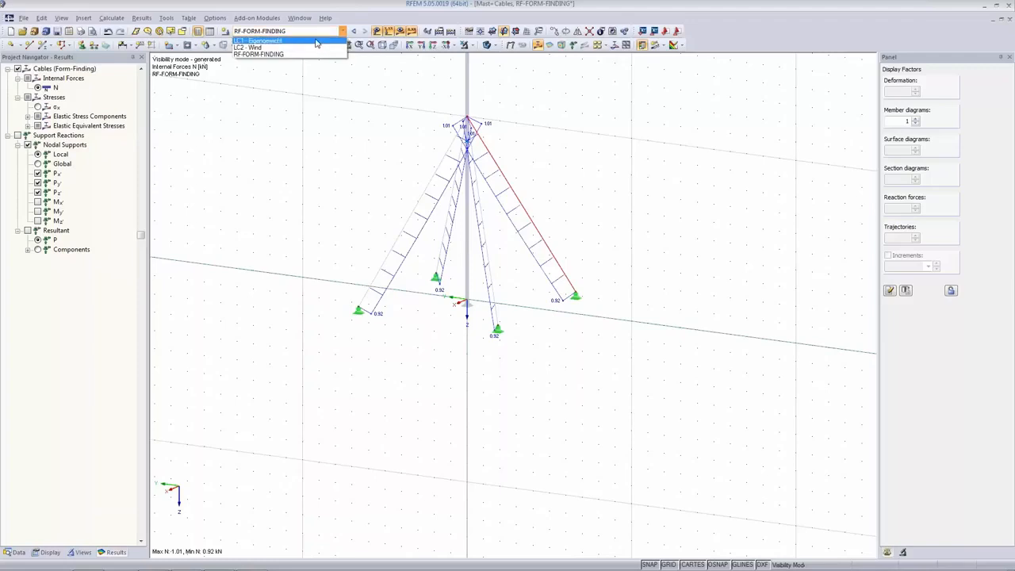
left_click(316, 73)
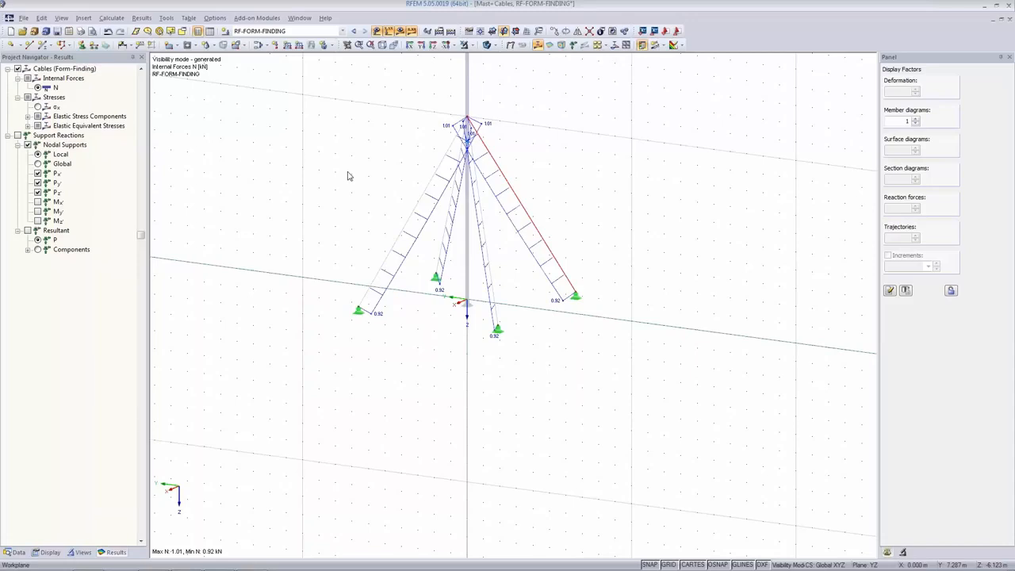
left_click(259, 44)
left_click(661, 147)
left_click(654, 164)
left_click(279, 156)
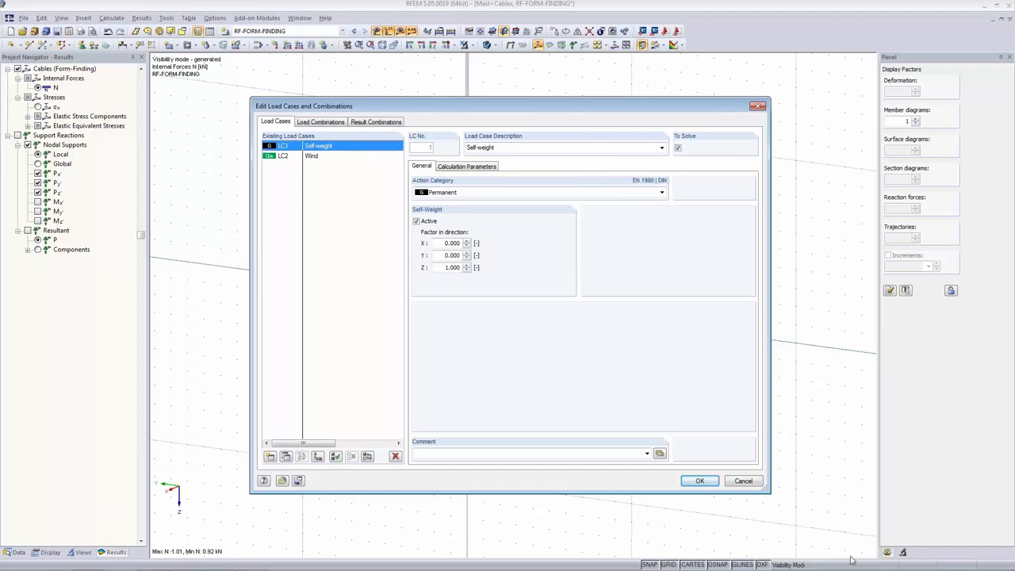
left_click(701, 480)
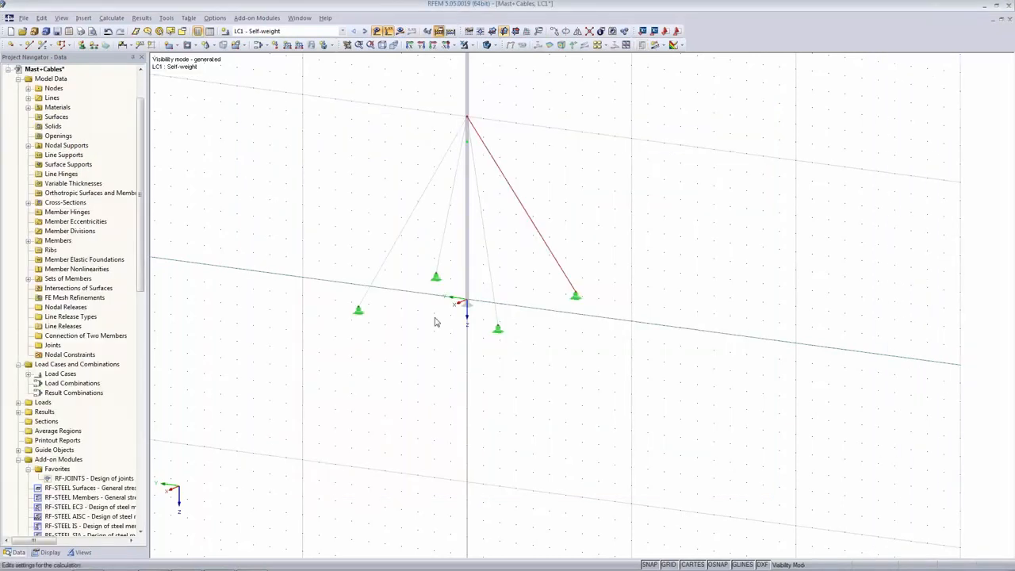
Check in the form-finding calculation parameters which load case supplies the self-weight, and accept them
left_click(439, 31)
left_click(504, 122)
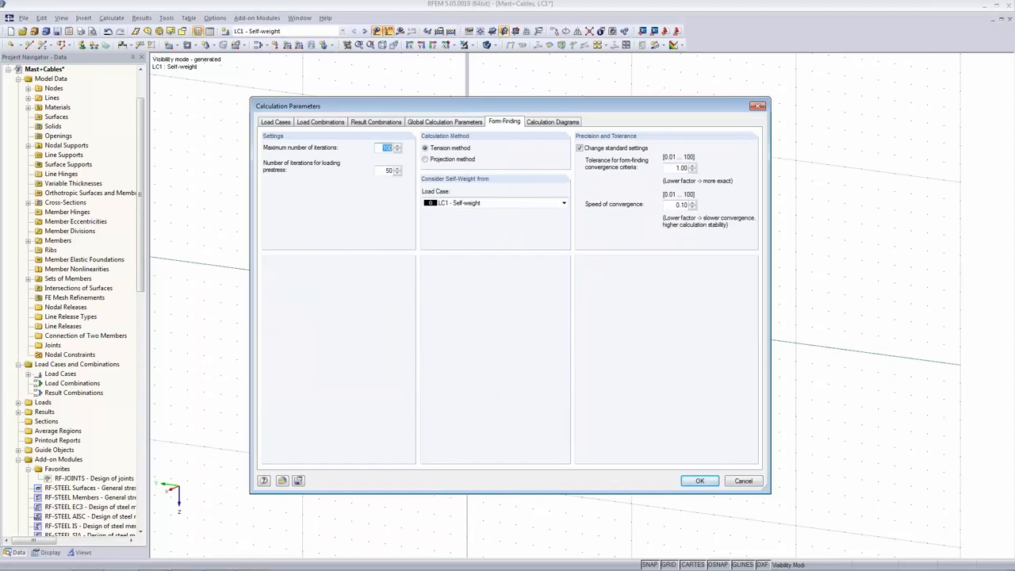
left_click(685, 482)
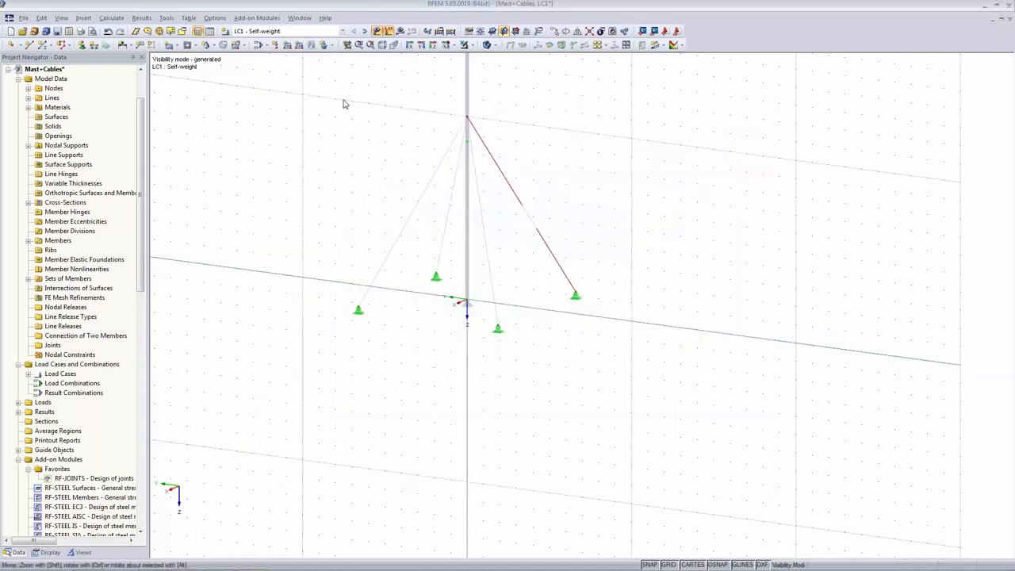
Calculate load case LC2 - Wind and examine the internal forces N in the stay cables
left_click(285, 31)
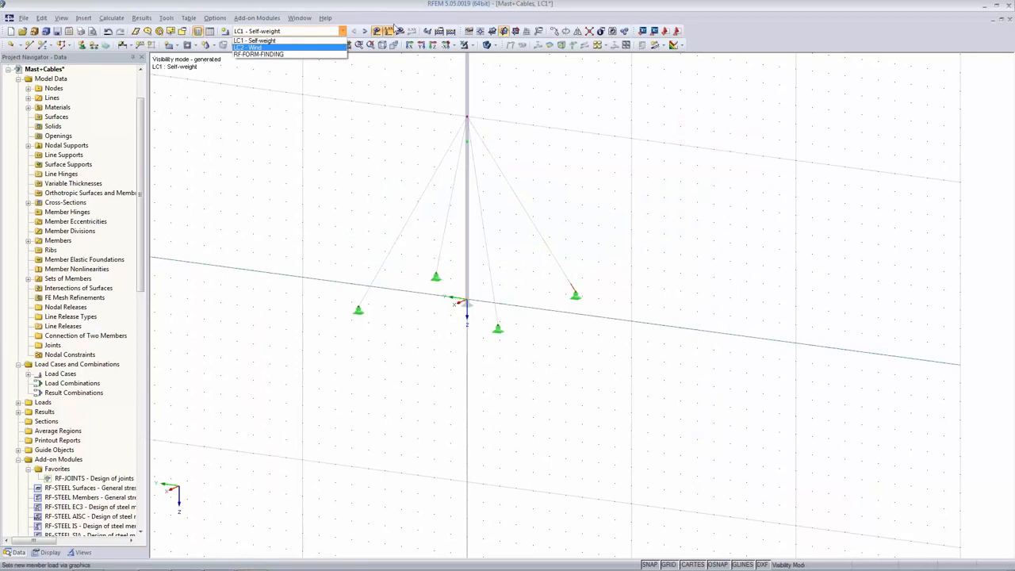
left_click(284, 48)
left_click(482, 308)
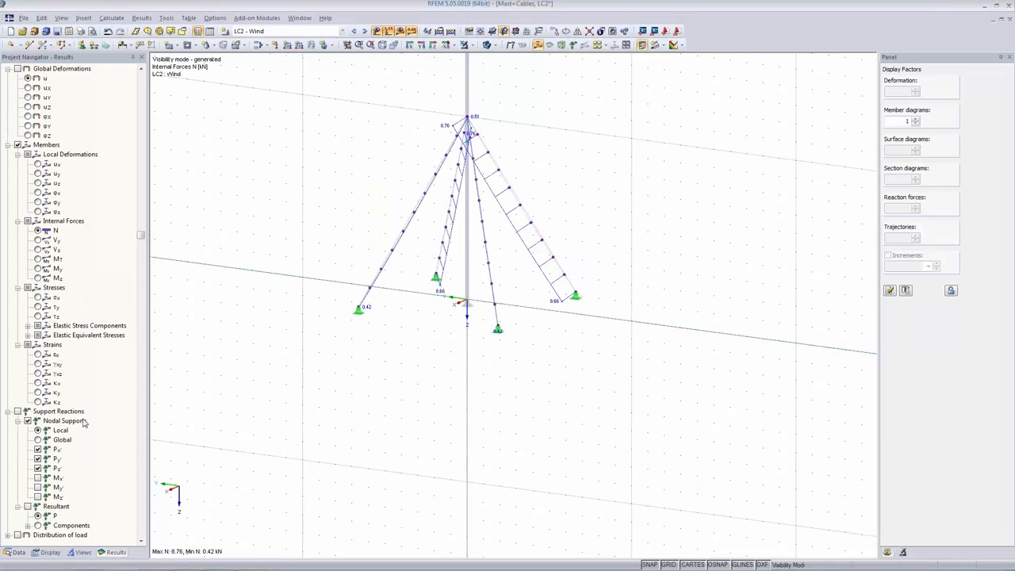
left_click(46, 230)
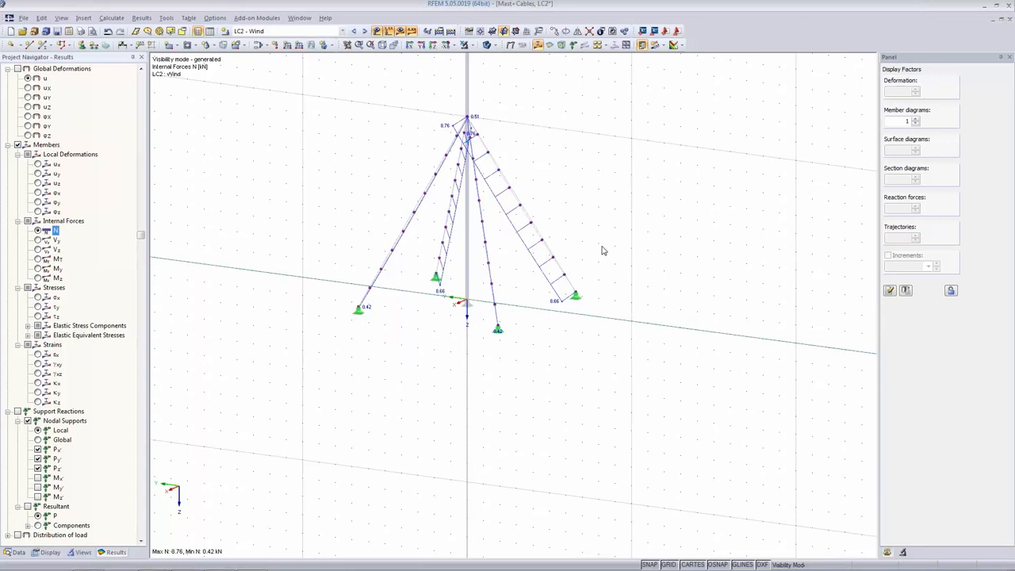
scroll(566, 148, "up", 3)
middle_click_drag(509, 132, 586, 275)
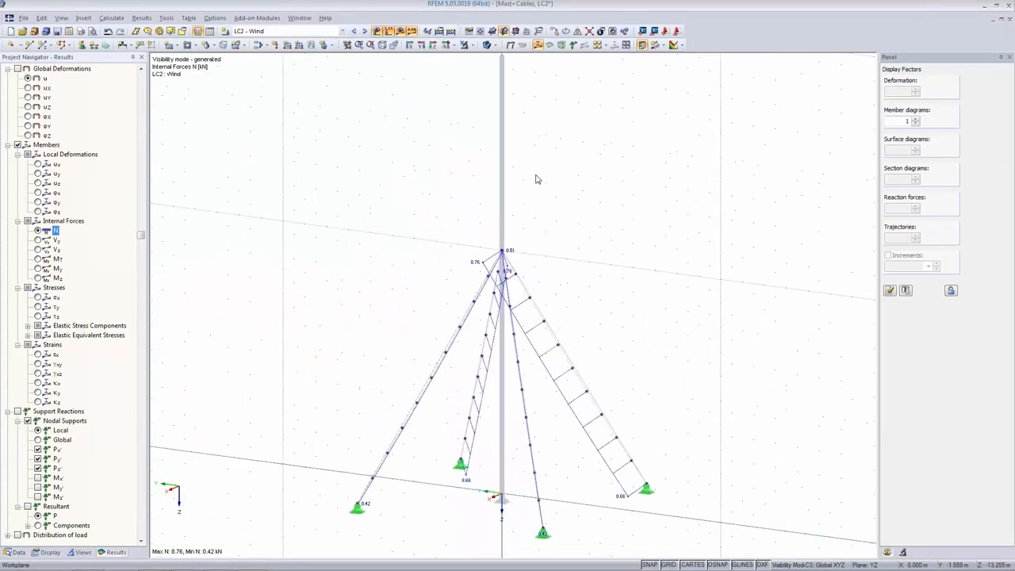
scroll(538, 178, "down", 1)
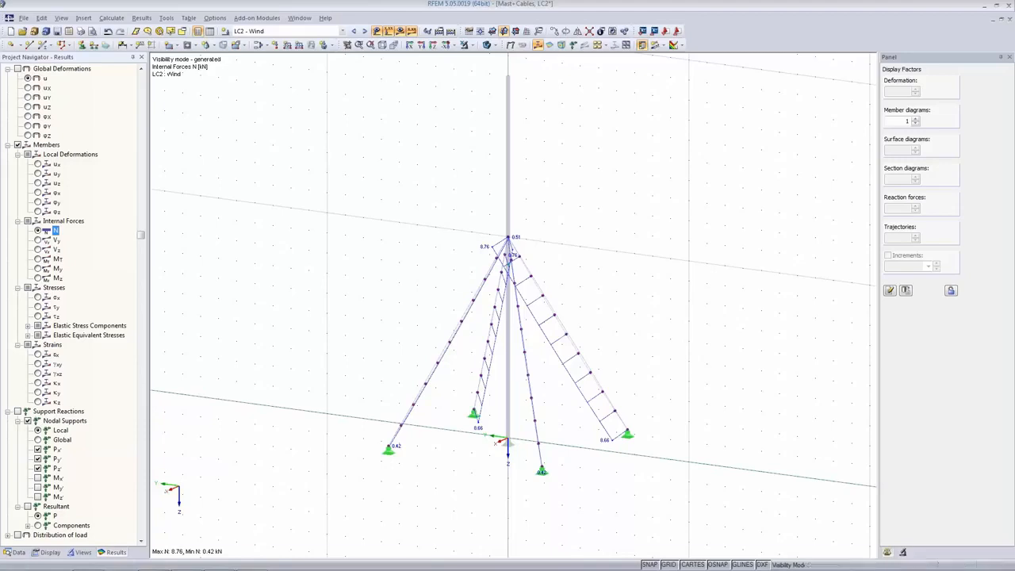
Switch to the PowerPoint presentation to show the RF-Form-Finding features slide
mouse_move(299, 564)
left_click(186, 562)
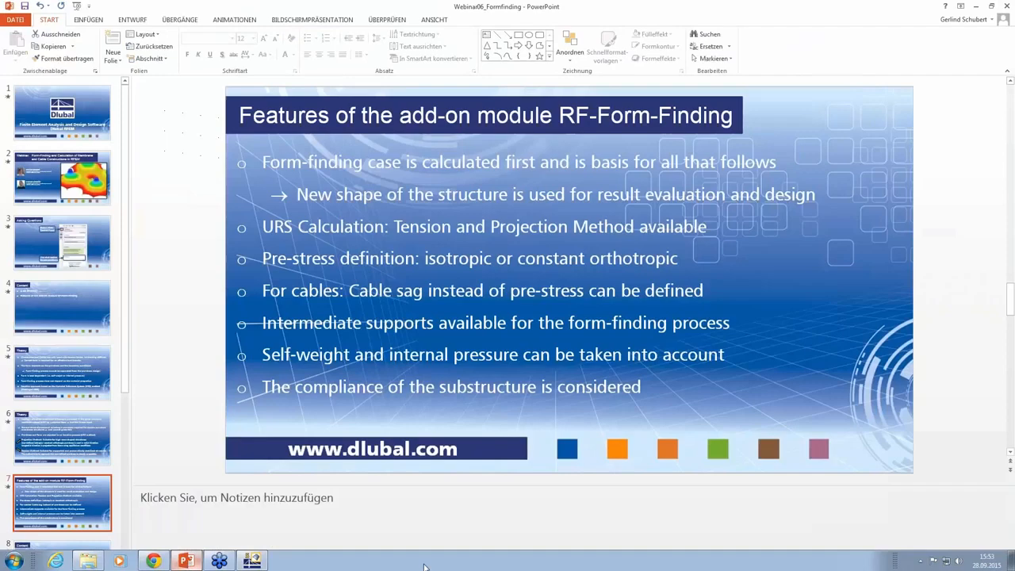